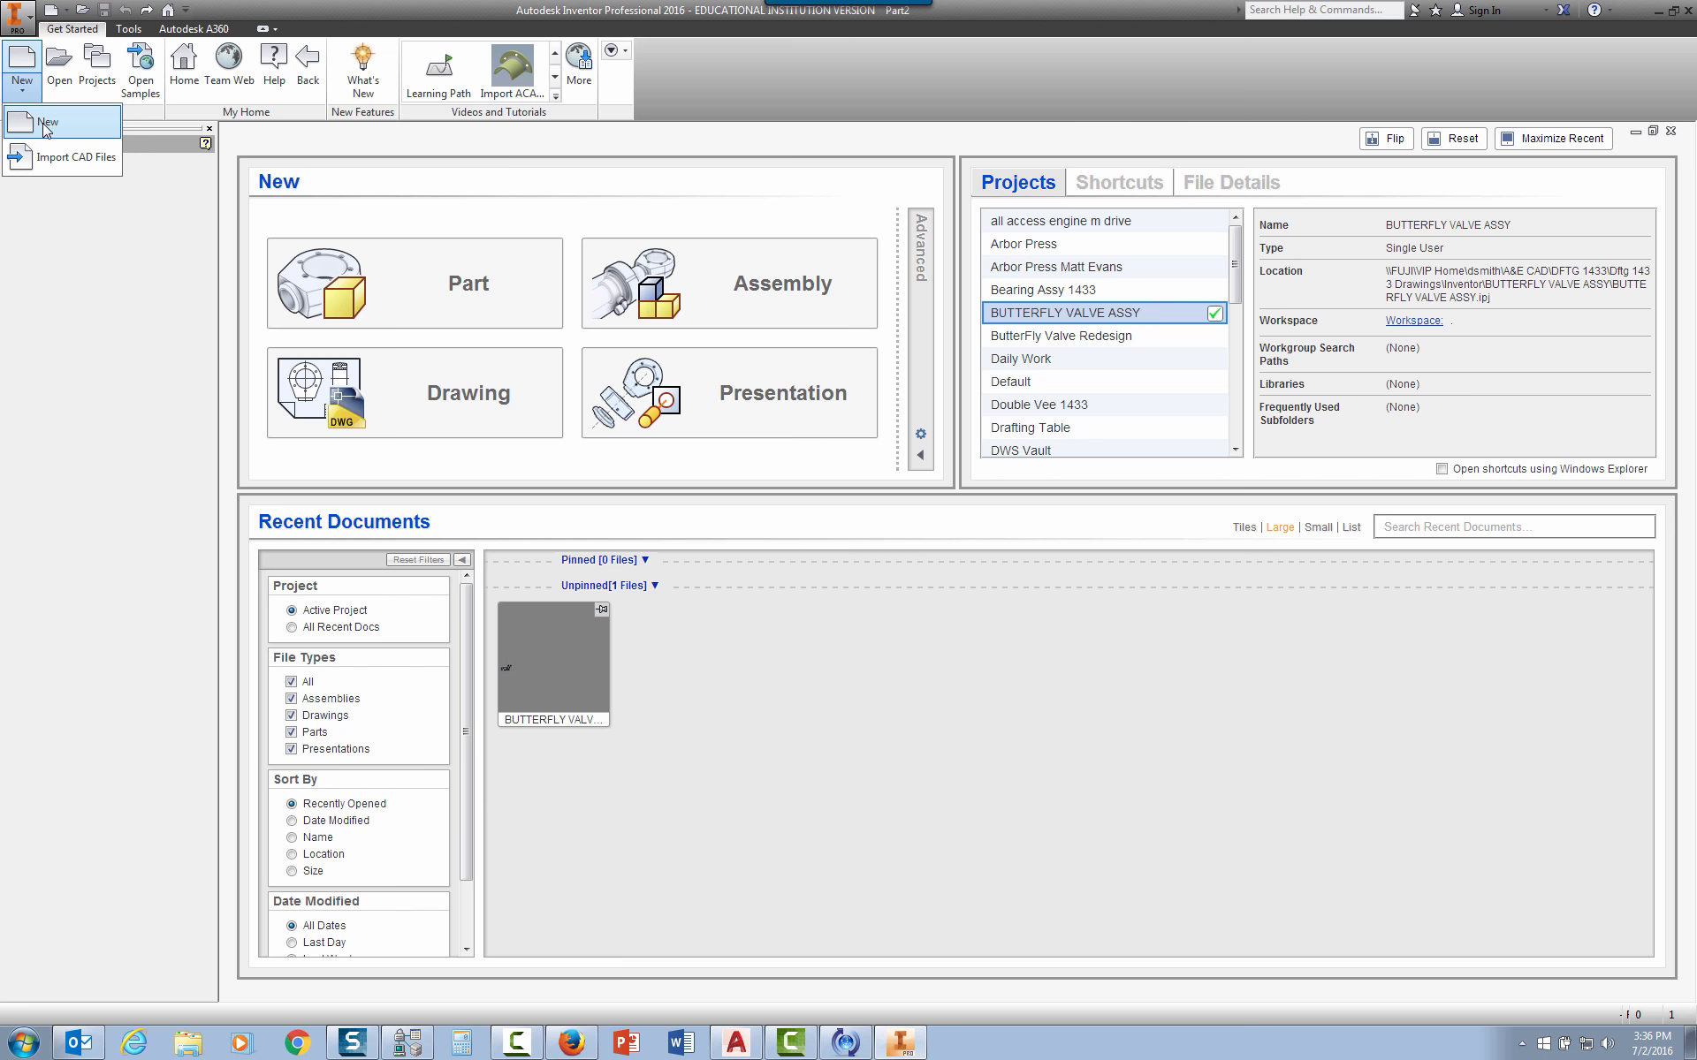
Create a new part from the English Standard (in).ipt template
{"action": "left_click", "coordinate": [46, 128]}
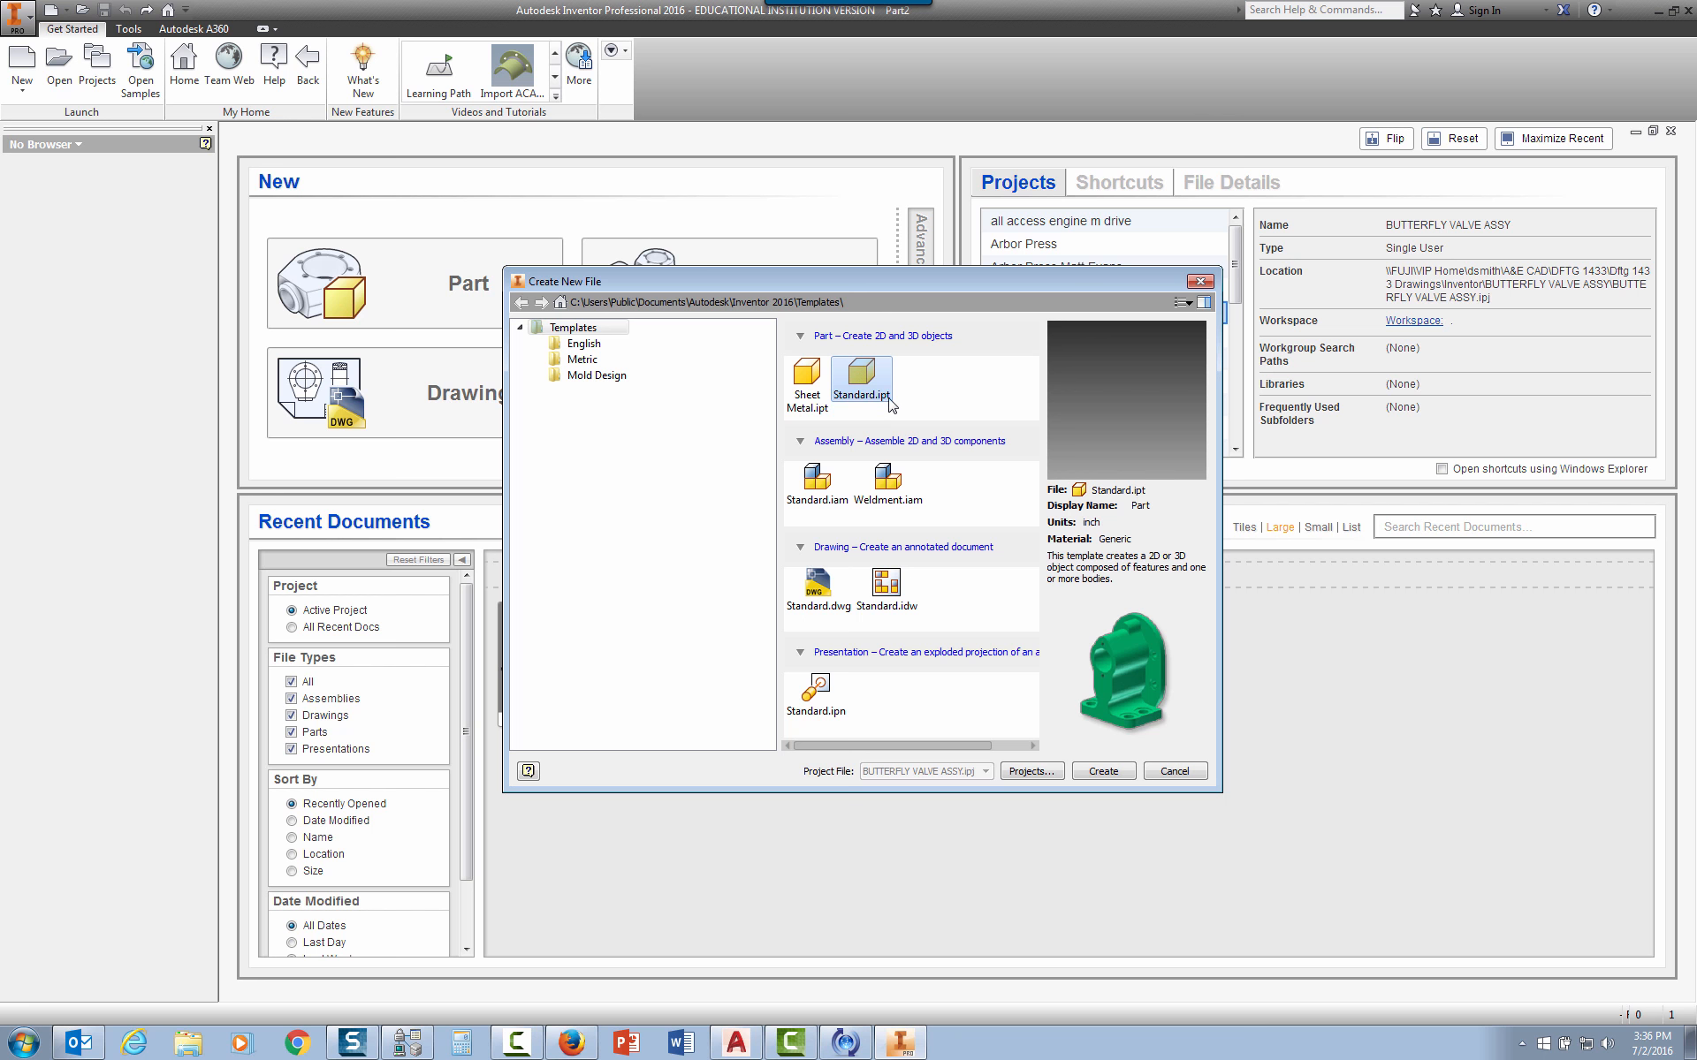
{"action": "left_click", "coordinate": [583, 344]}
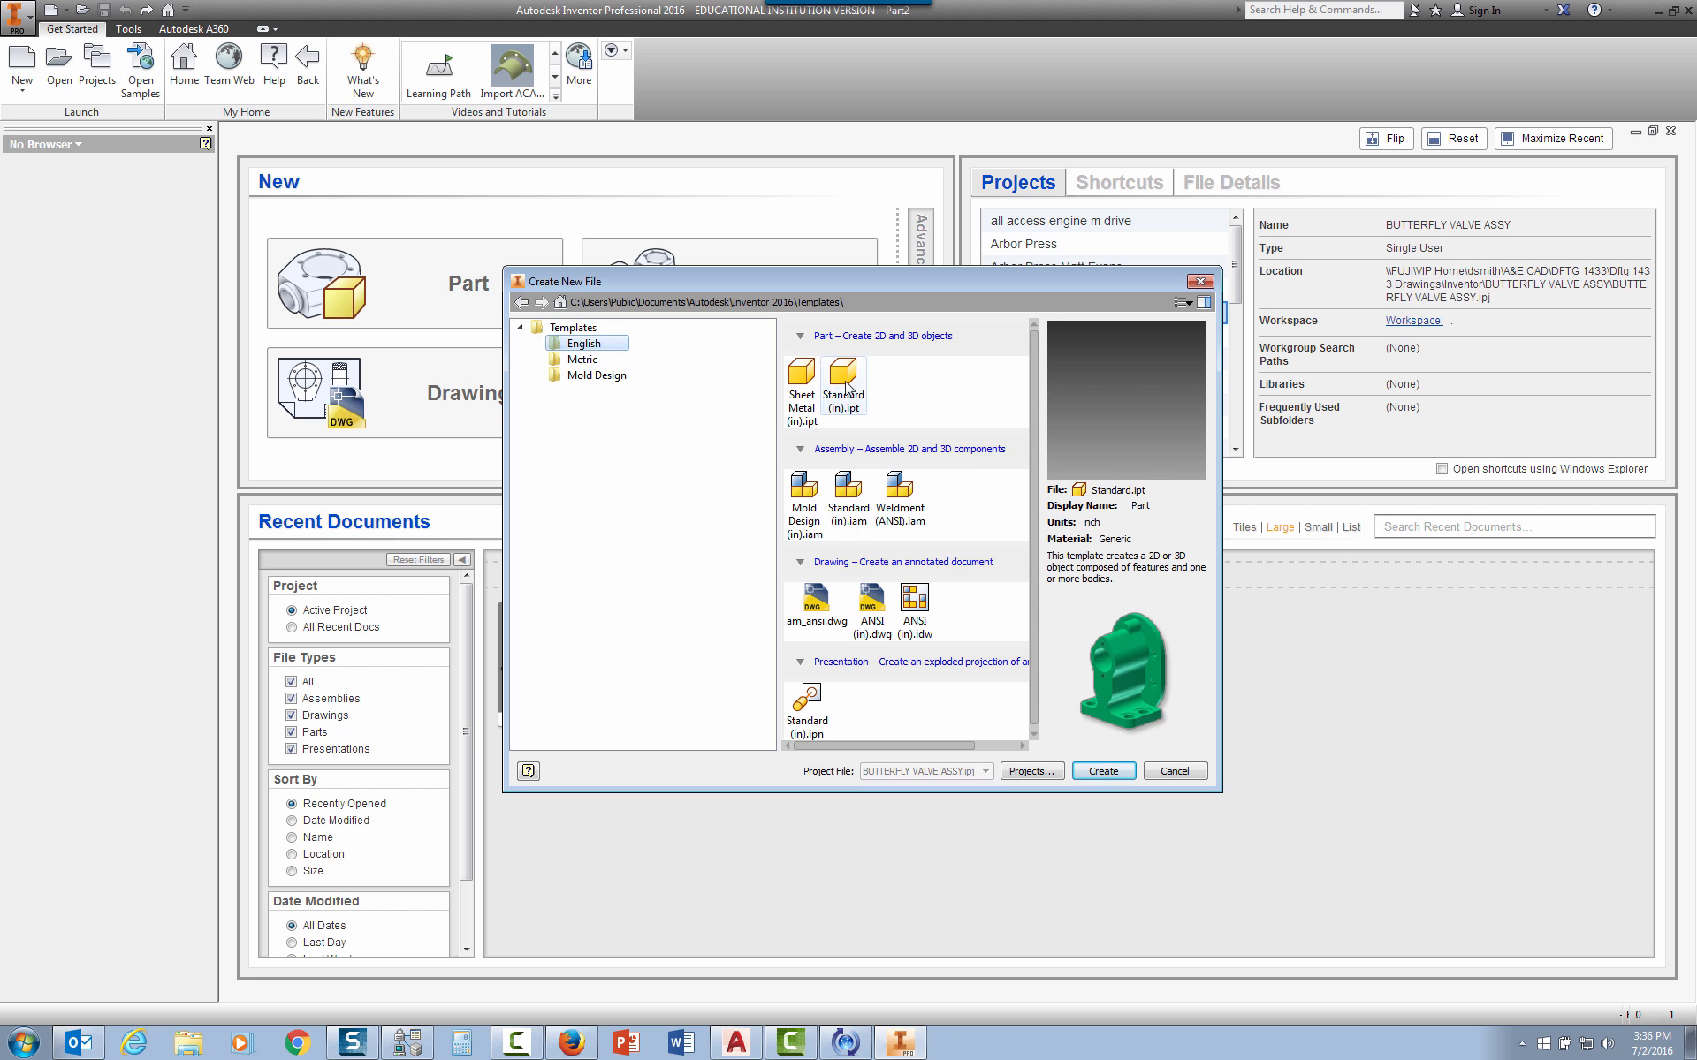
{"action": "left_click", "coordinate": [583, 360]}
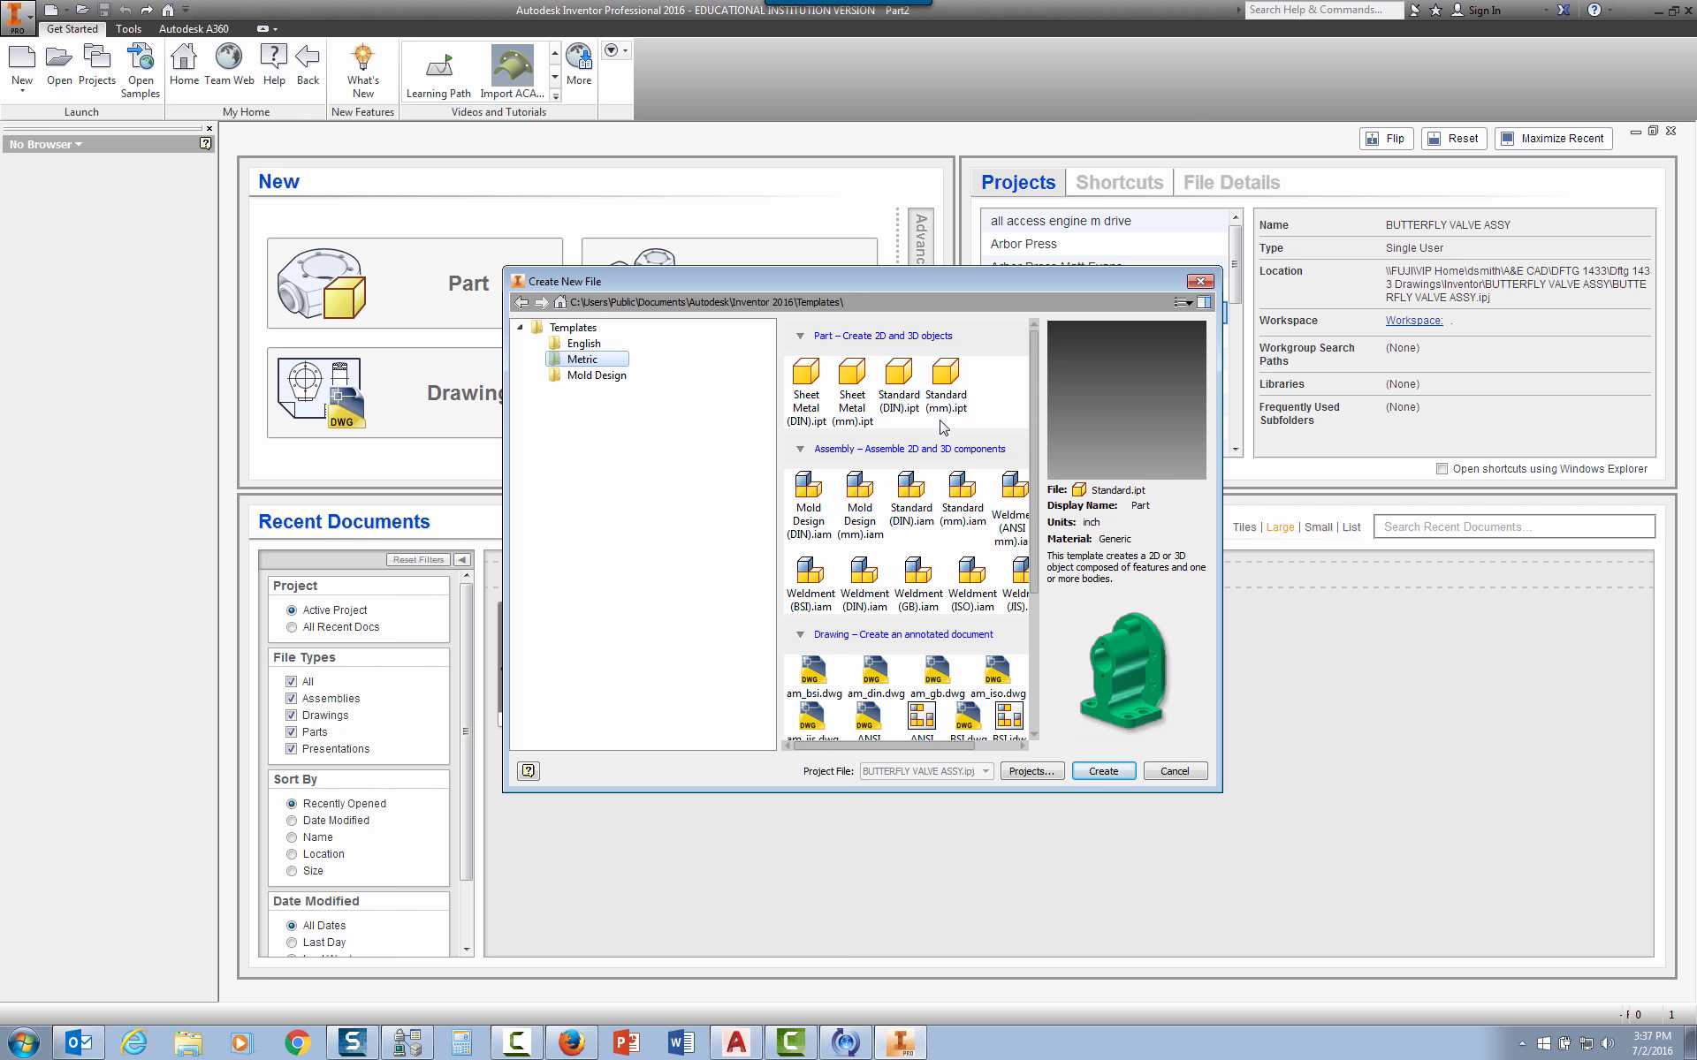
{"action": "left_click", "coordinate": [585, 344]}
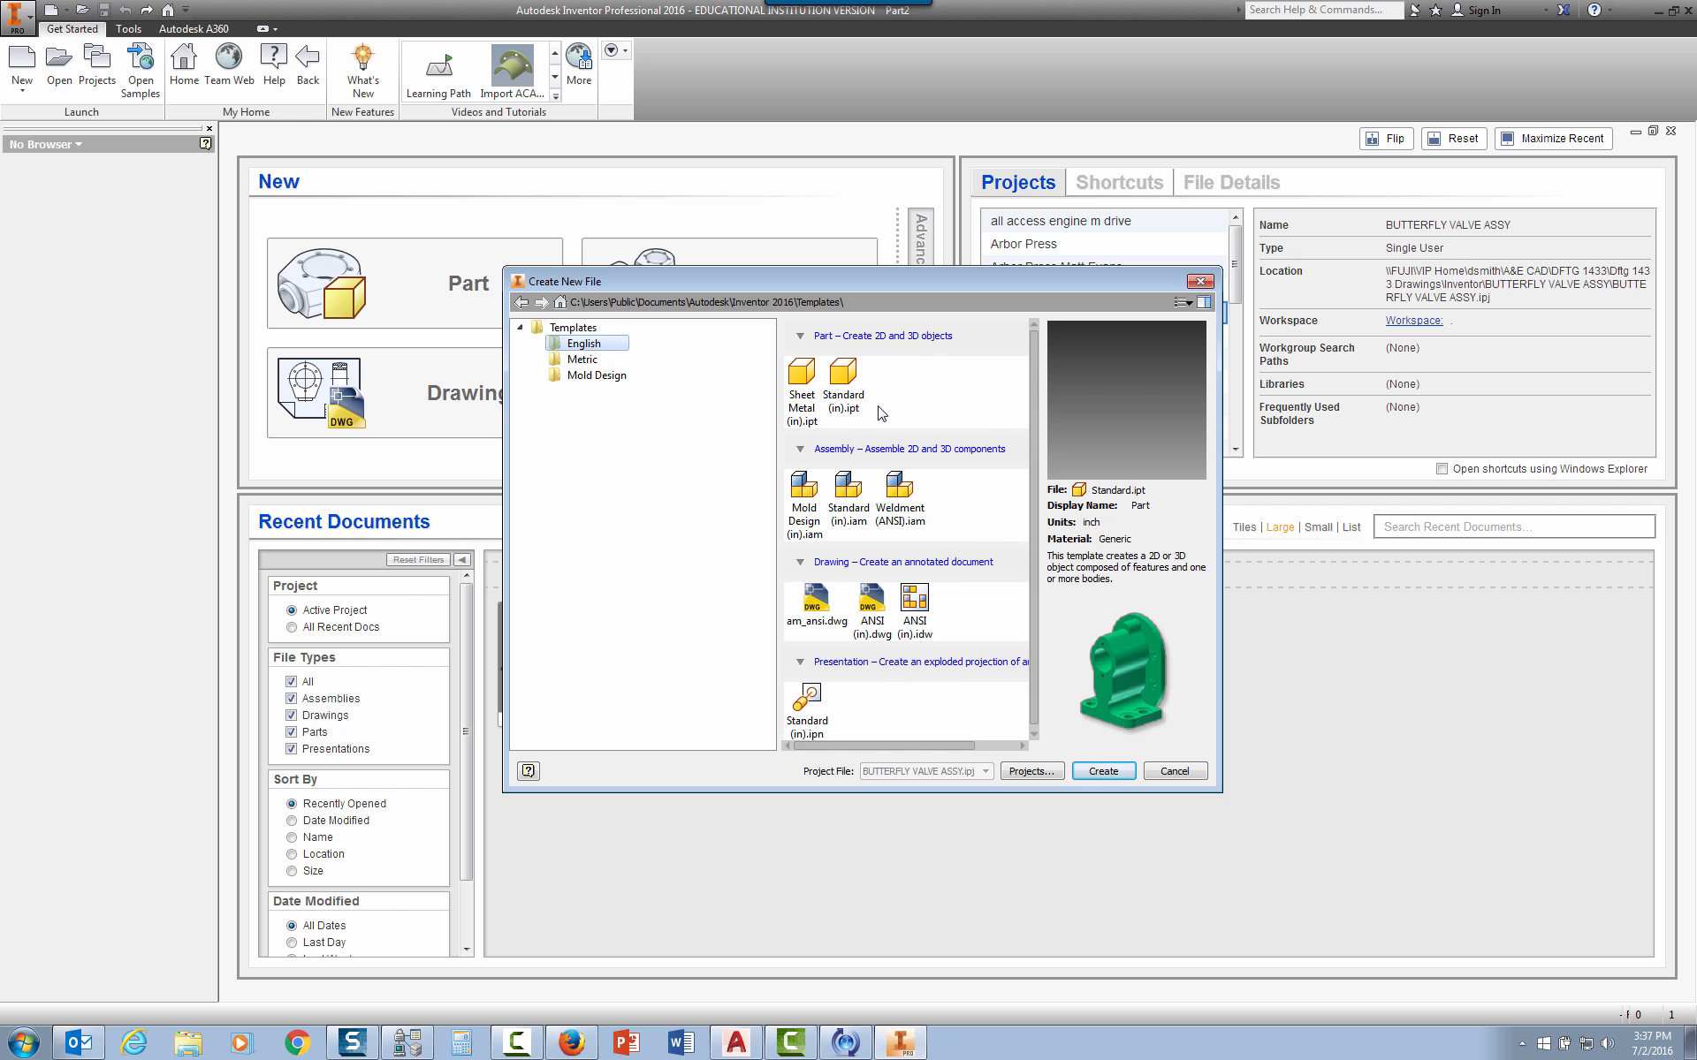
{"action": "left_click", "coordinate": [845, 378]}
{"action": "double_click", "coordinate": [845, 378]}
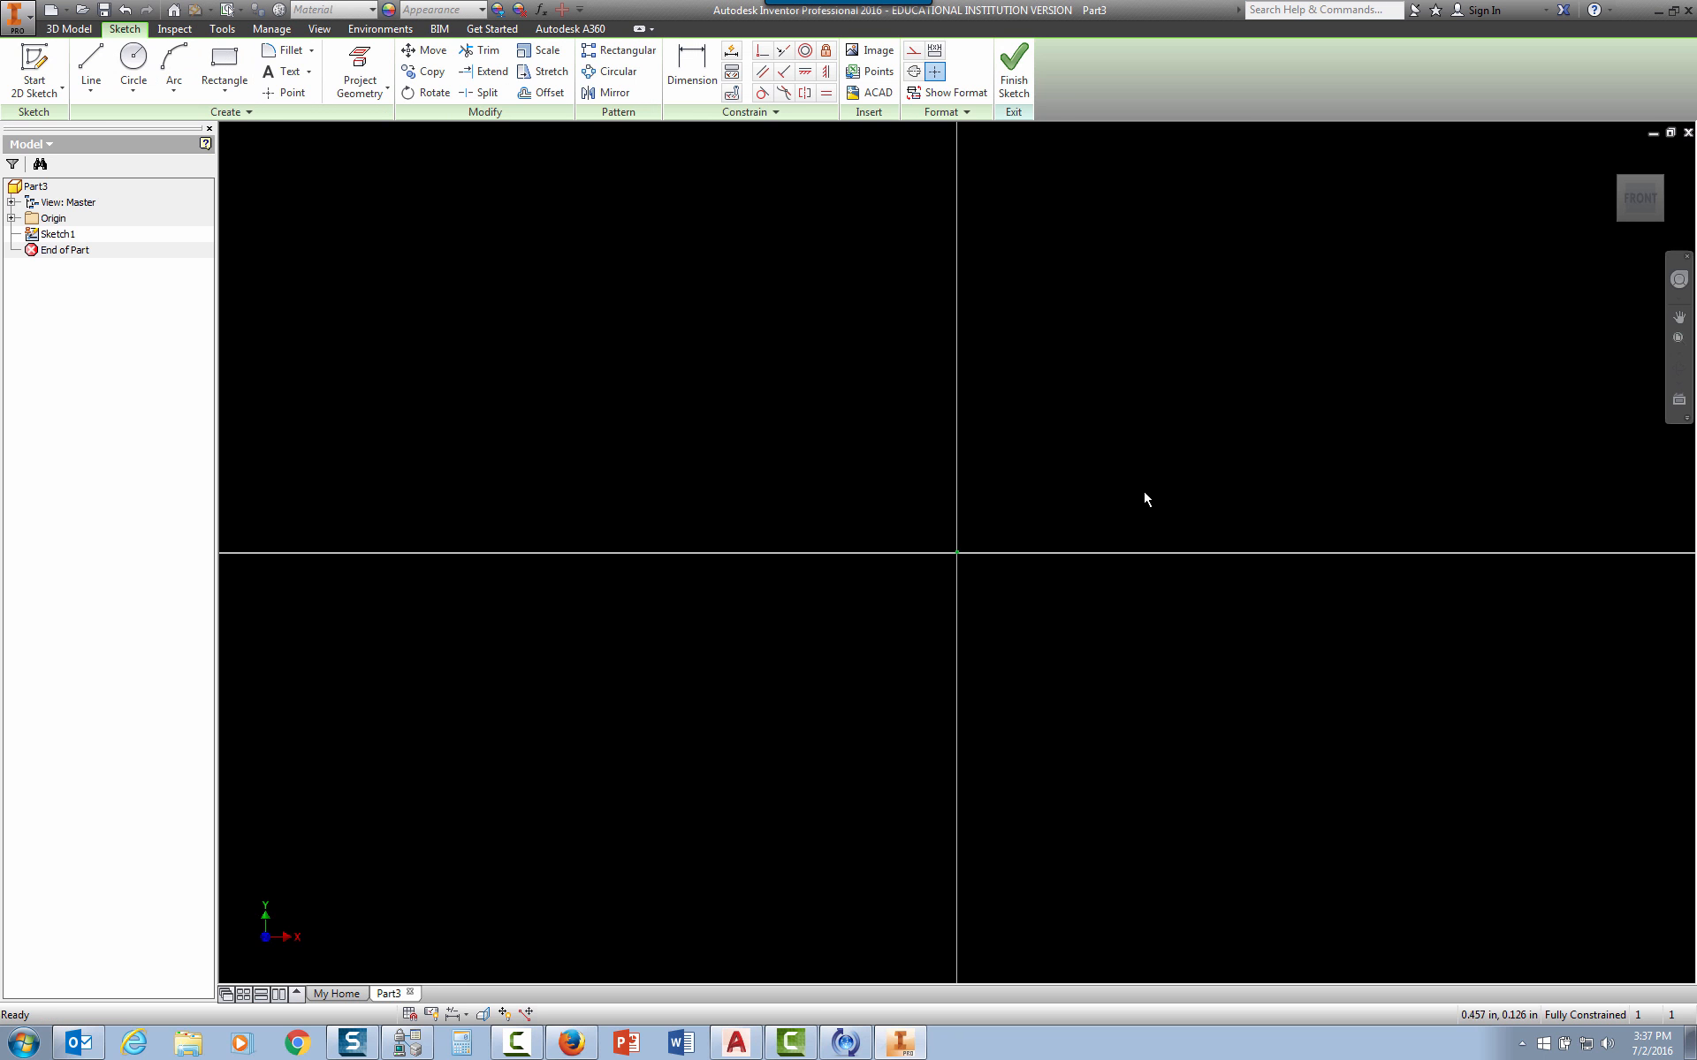
Project the origin's Center Point, YZ Plane and XZ Plane into the sketch
{"action": "middle_click_drag", "start_coordinate": [1113, 489], "coordinate": [979, 465]}
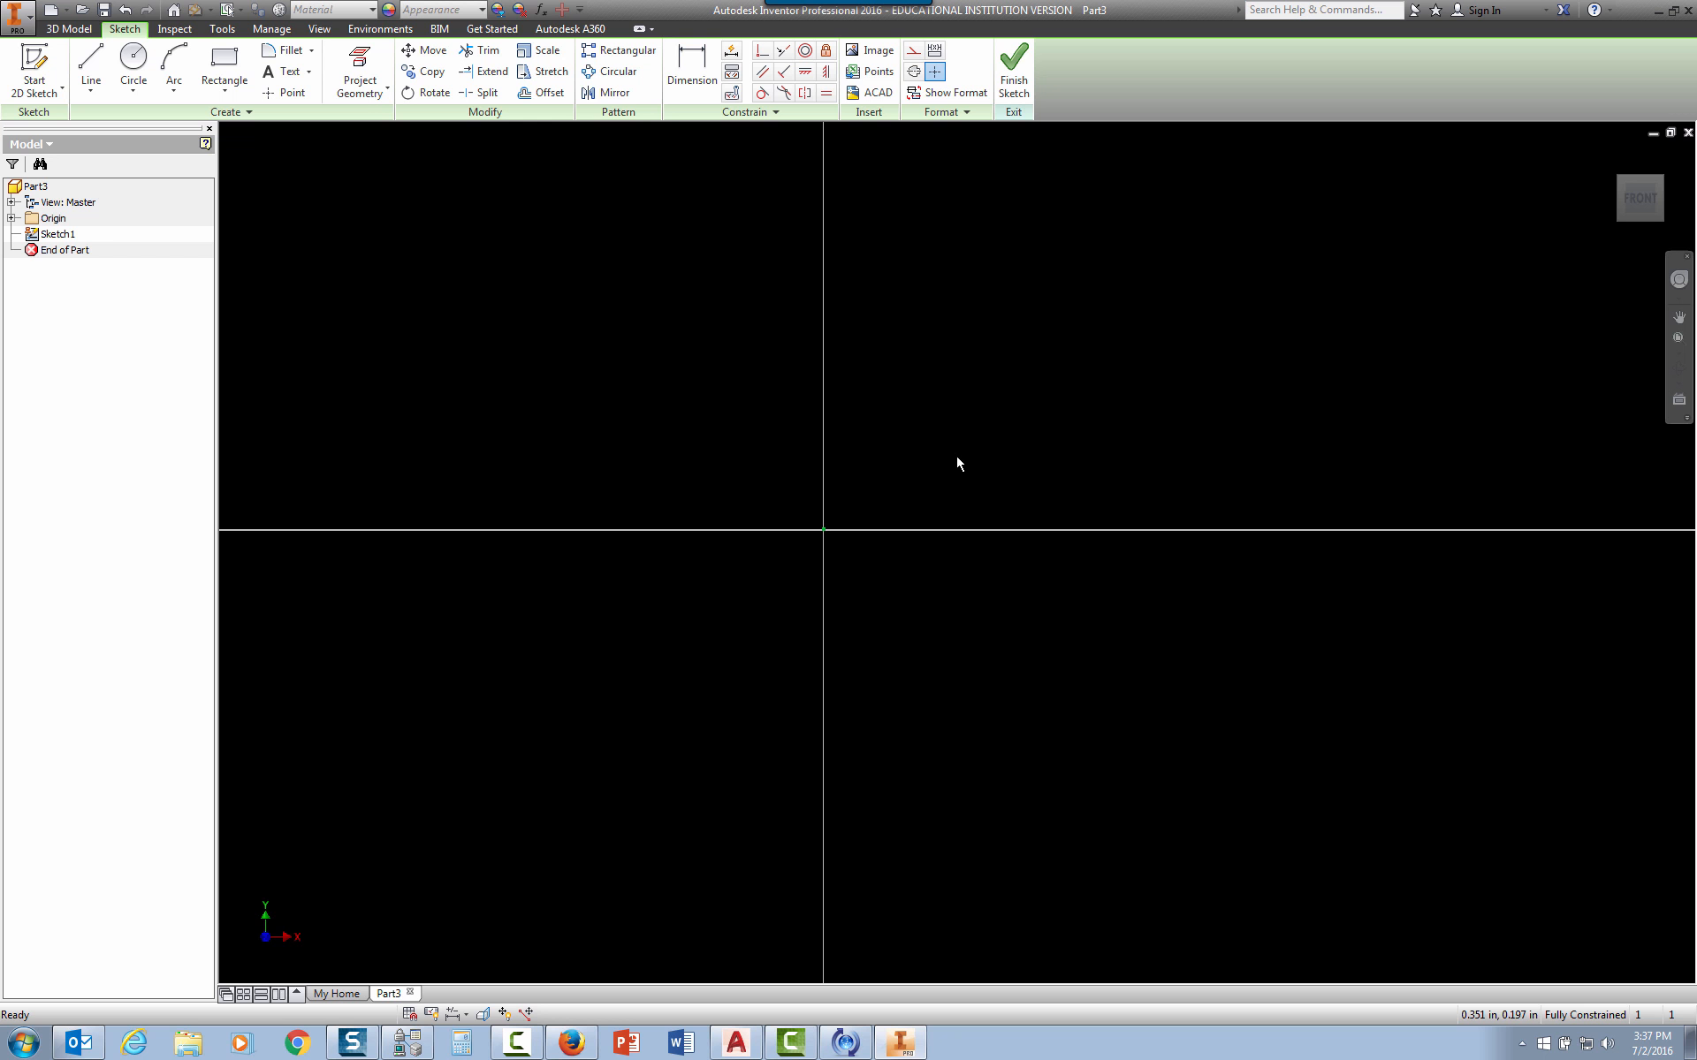
{"action": "middle_click_drag", "start_coordinate": [956, 454], "coordinate": [945, 504]}
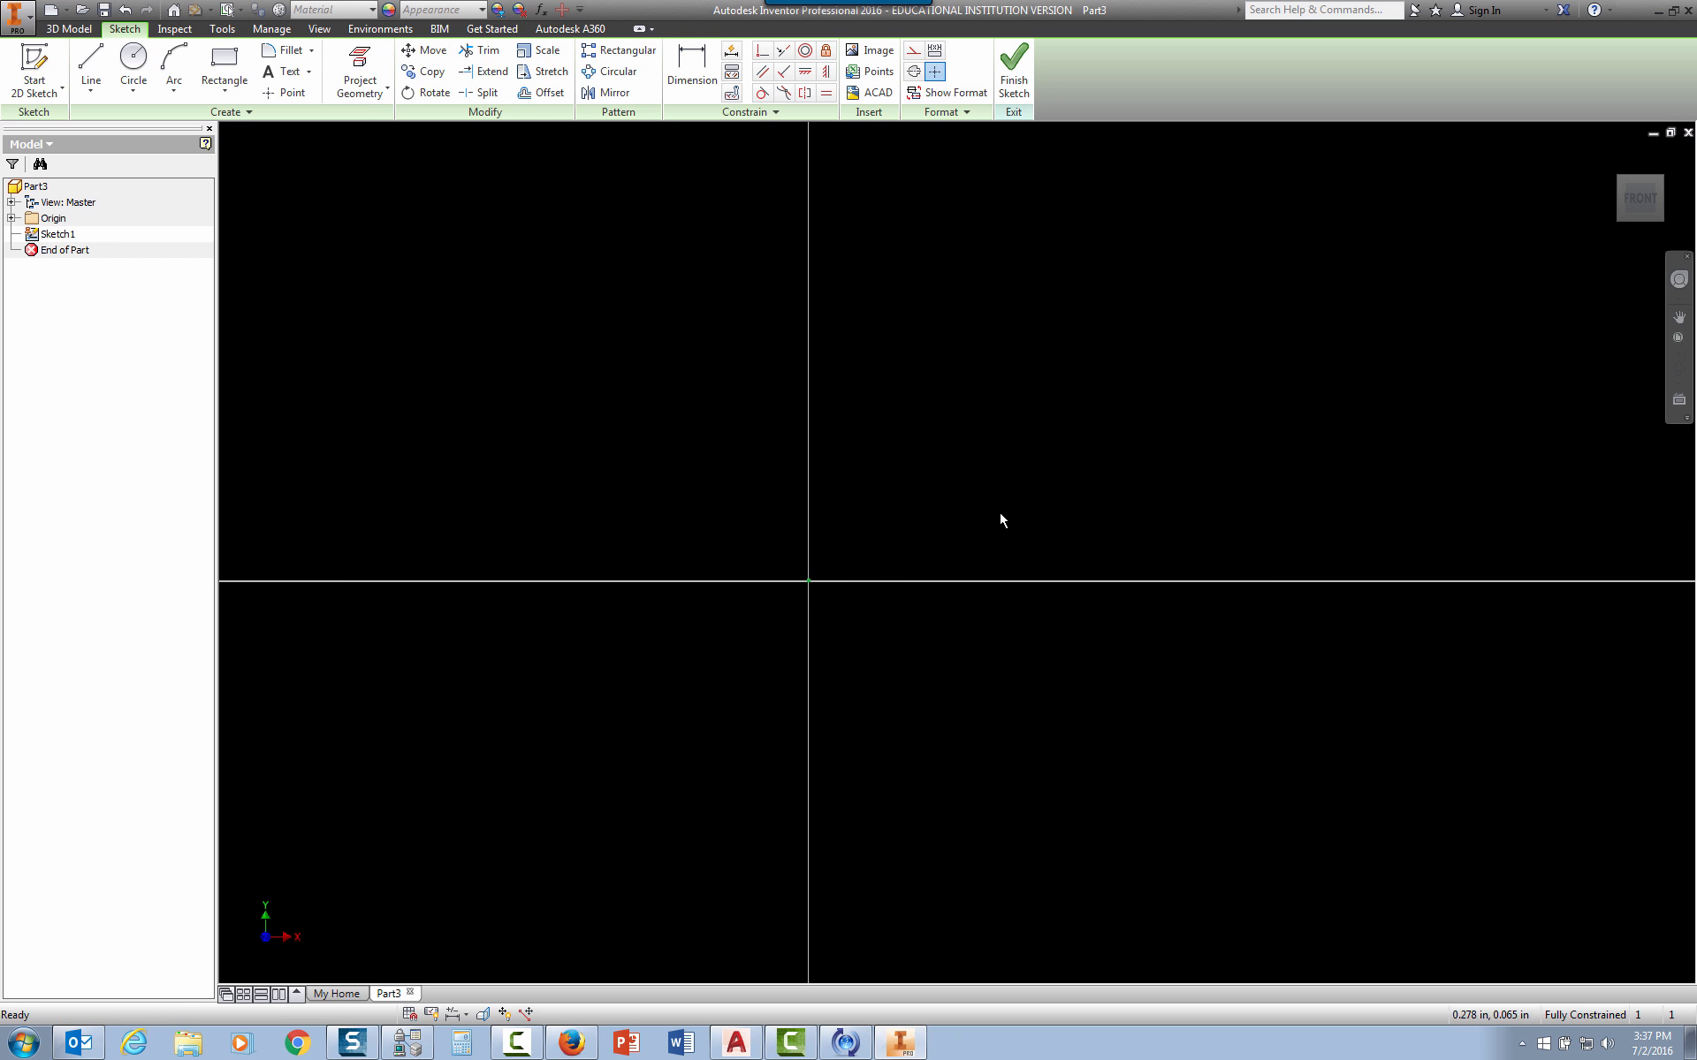
{"action": "mouse_move", "coordinate": [996, 440]}
{"action": "middle_mouse_down"}
{"action": "mouse_move", "coordinate": [988, 411]}
{"action": "mouse_move", "coordinate": [939, 497]}
{"action": "middle_mouse_up"}
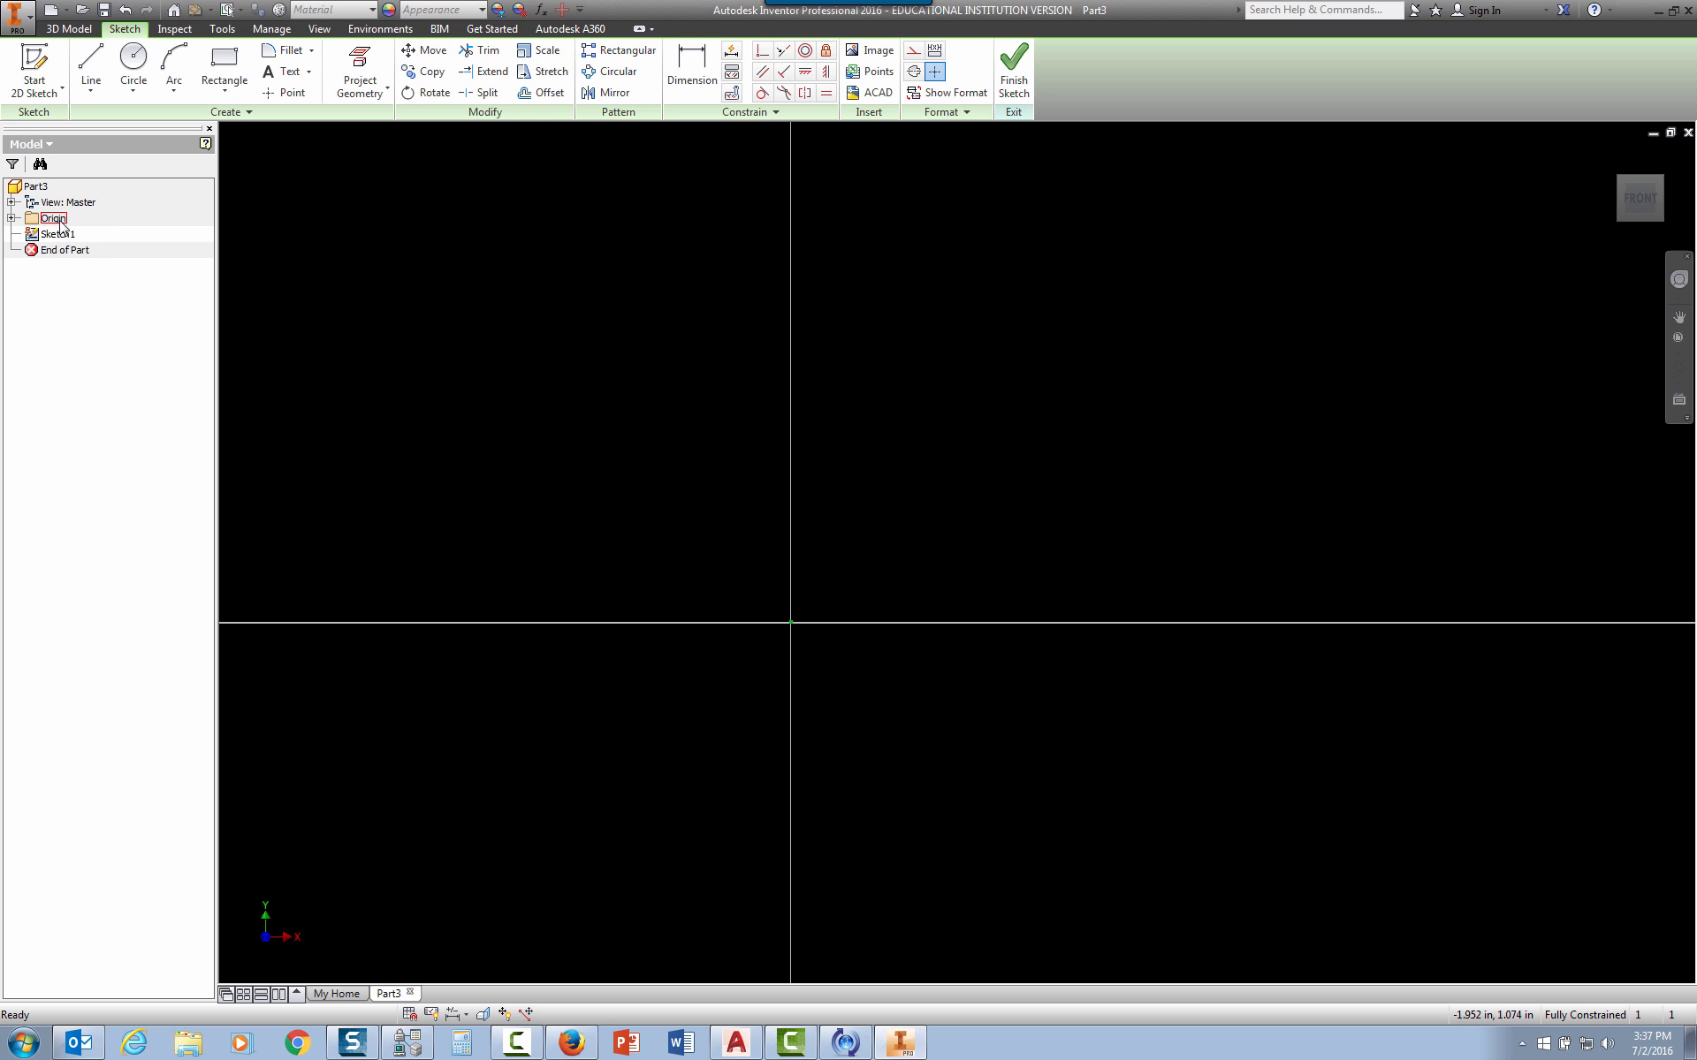
{"action": "left_click", "coordinate": [11, 218]}
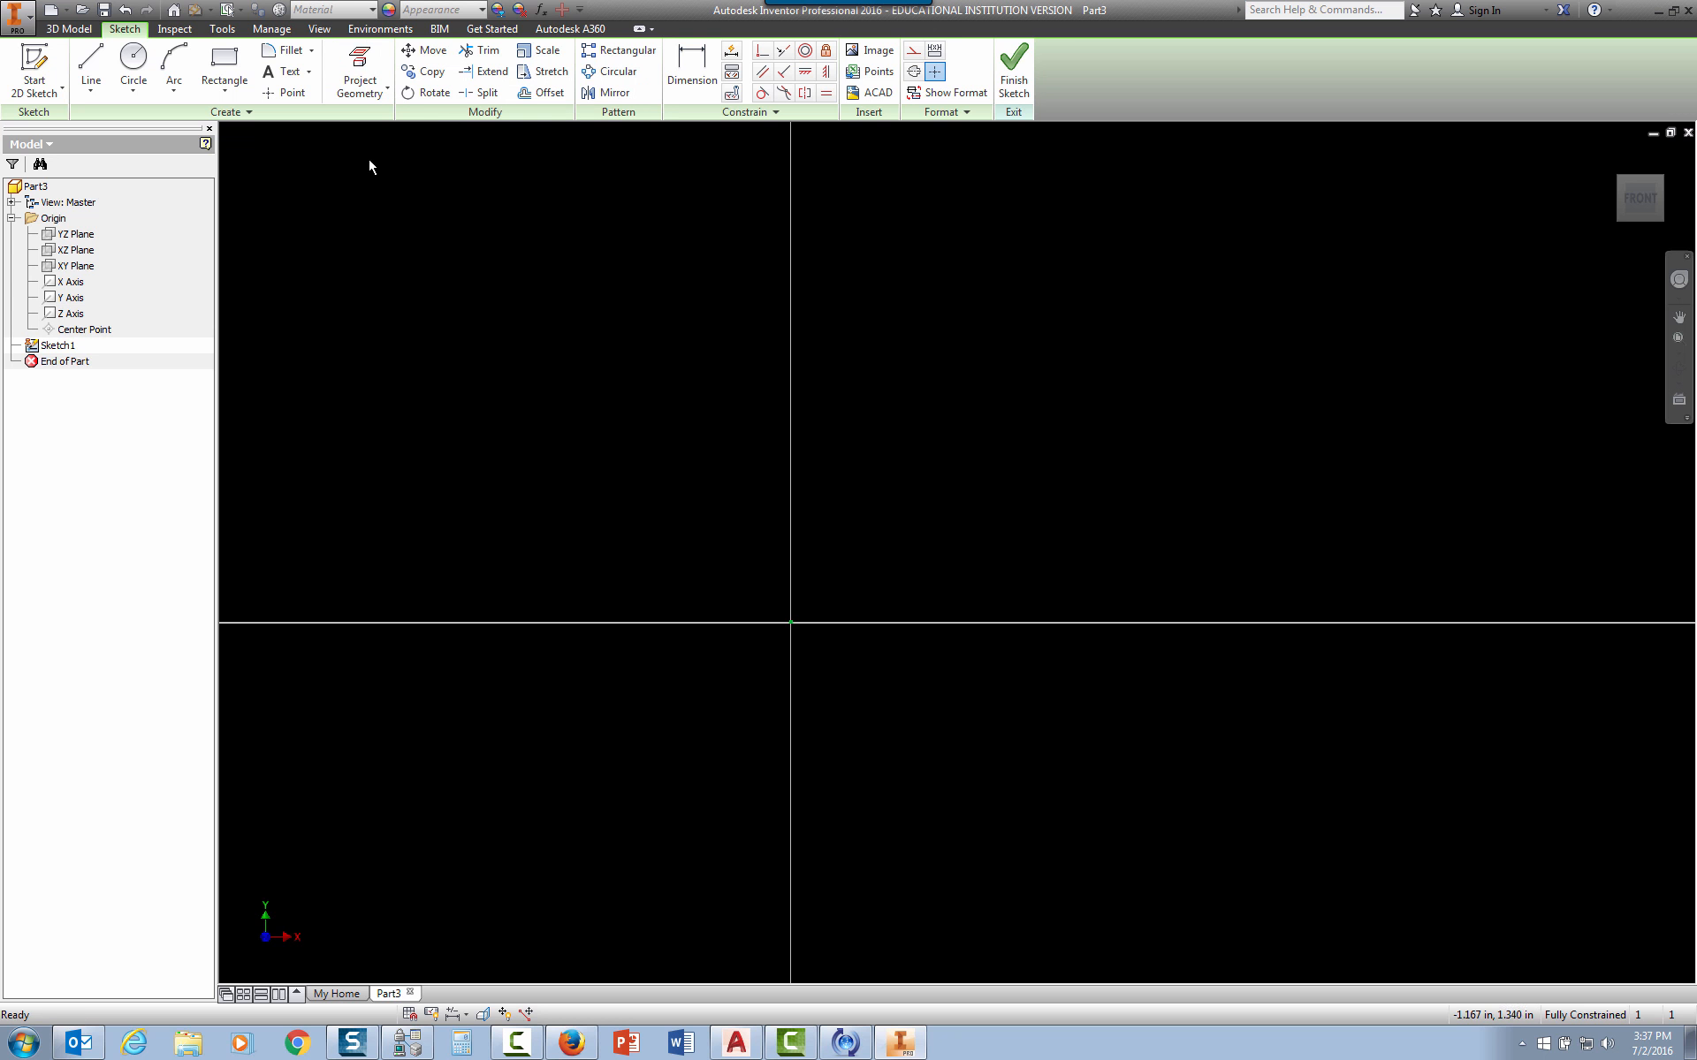
{"action": "left_click", "coordinate": [371, 94]}
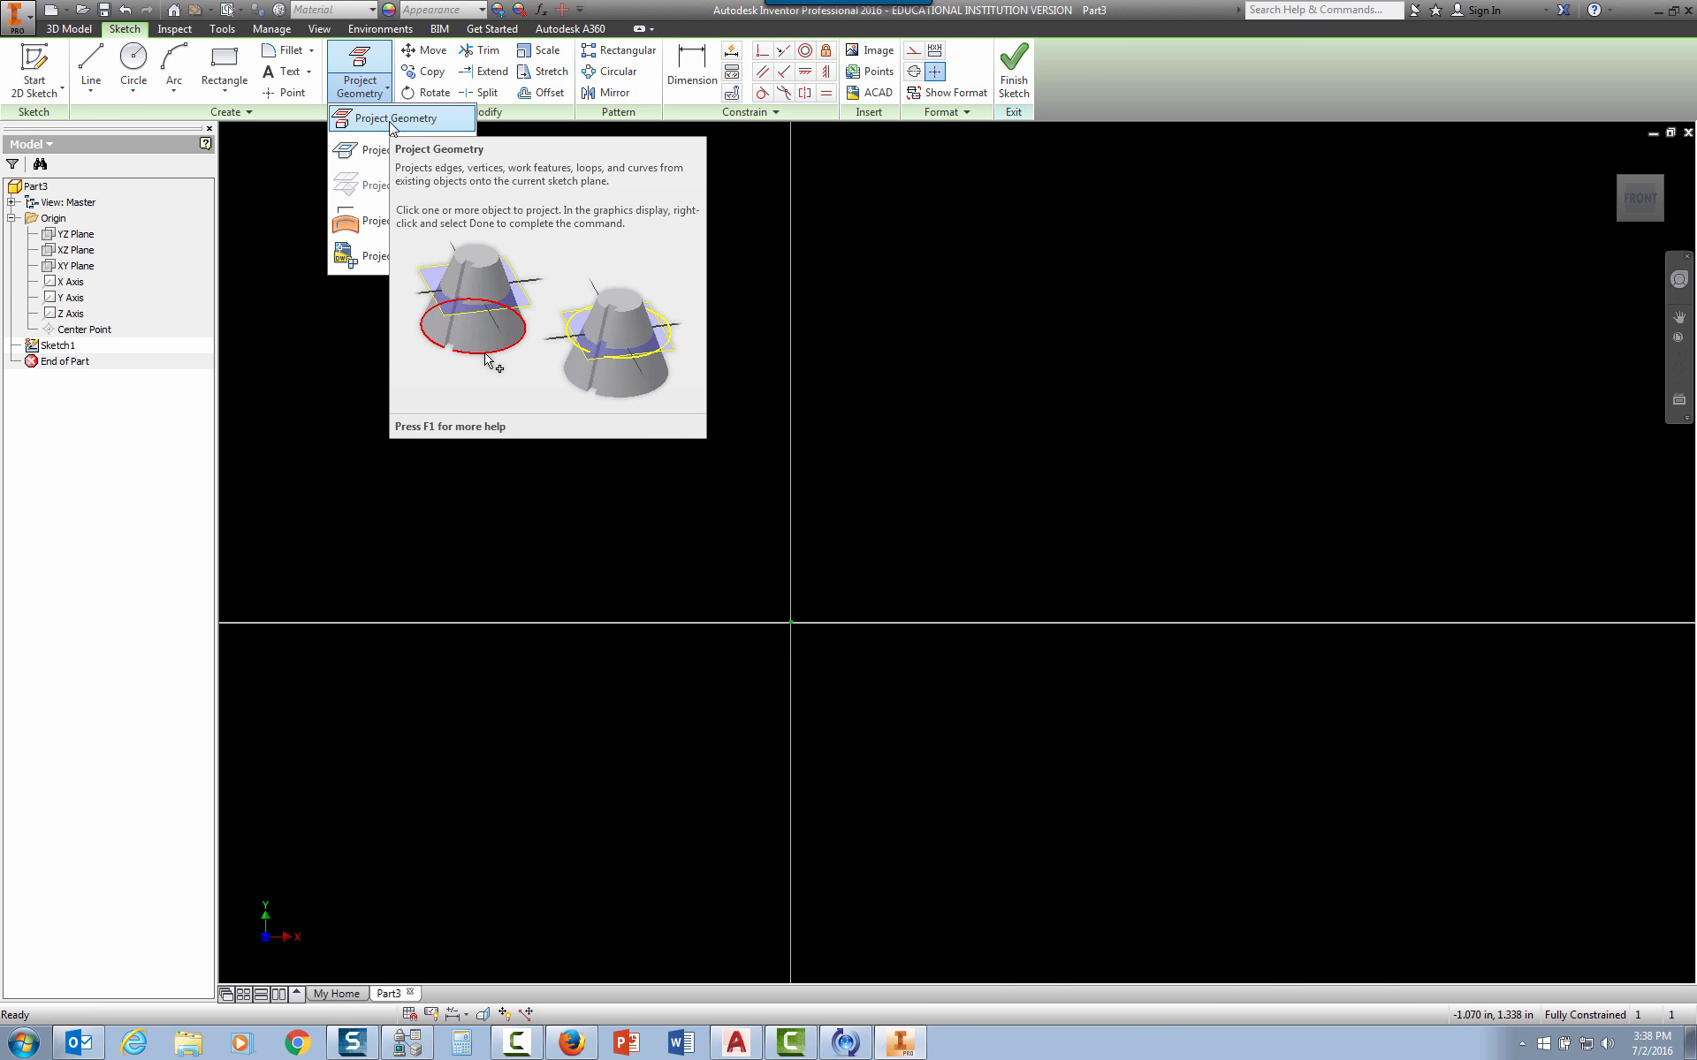
{"action": "left_click", "coordinate": [377, 120]}
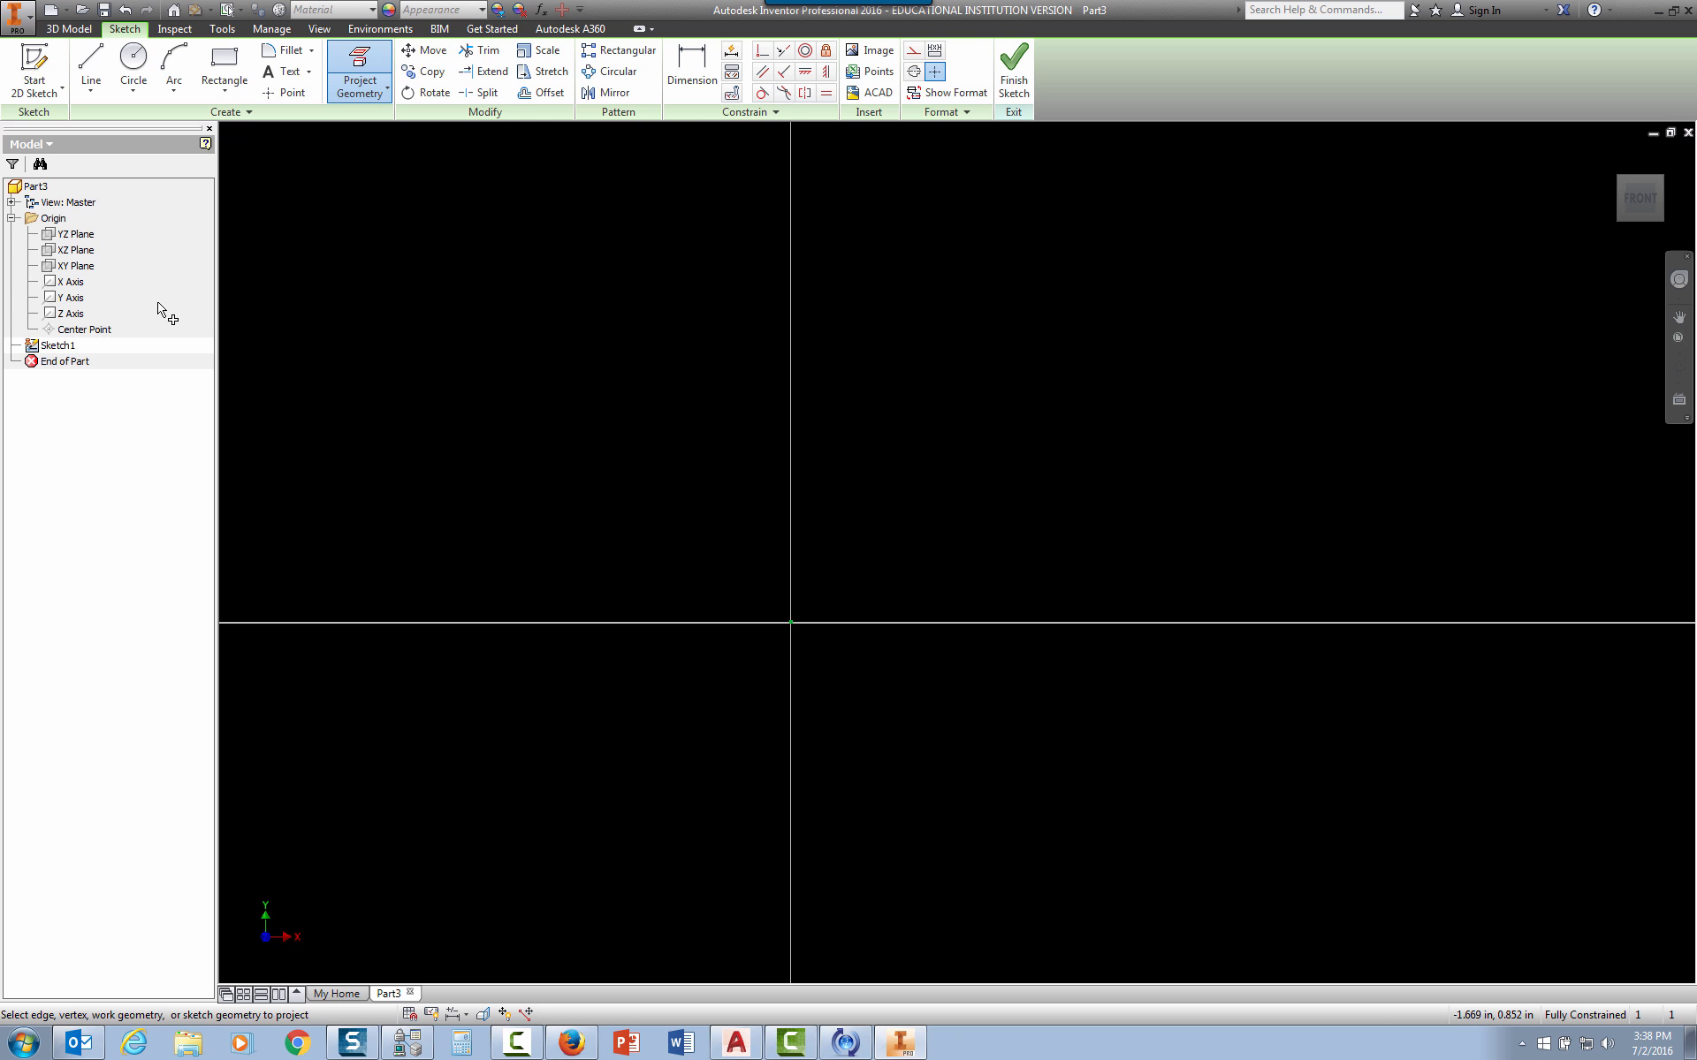
{"action": "left_click", "coordinate": [98, 330]}
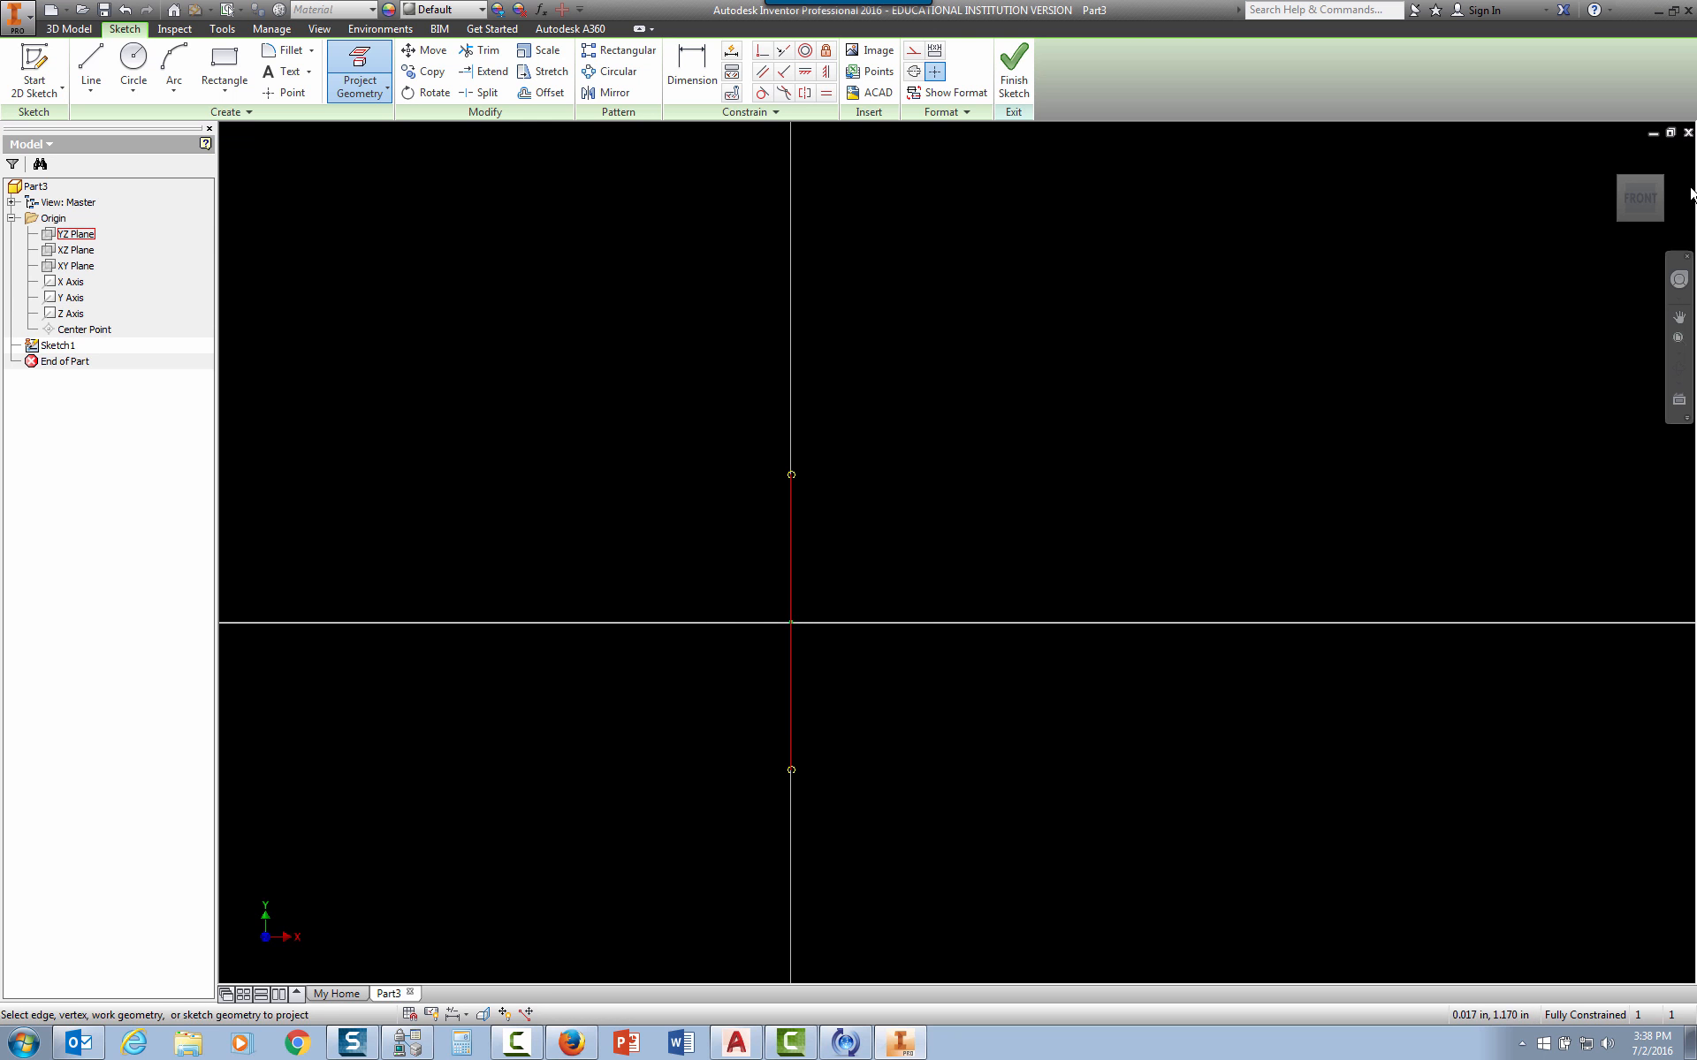
{"action": "left_click", "coordinate": [1613, 159]}
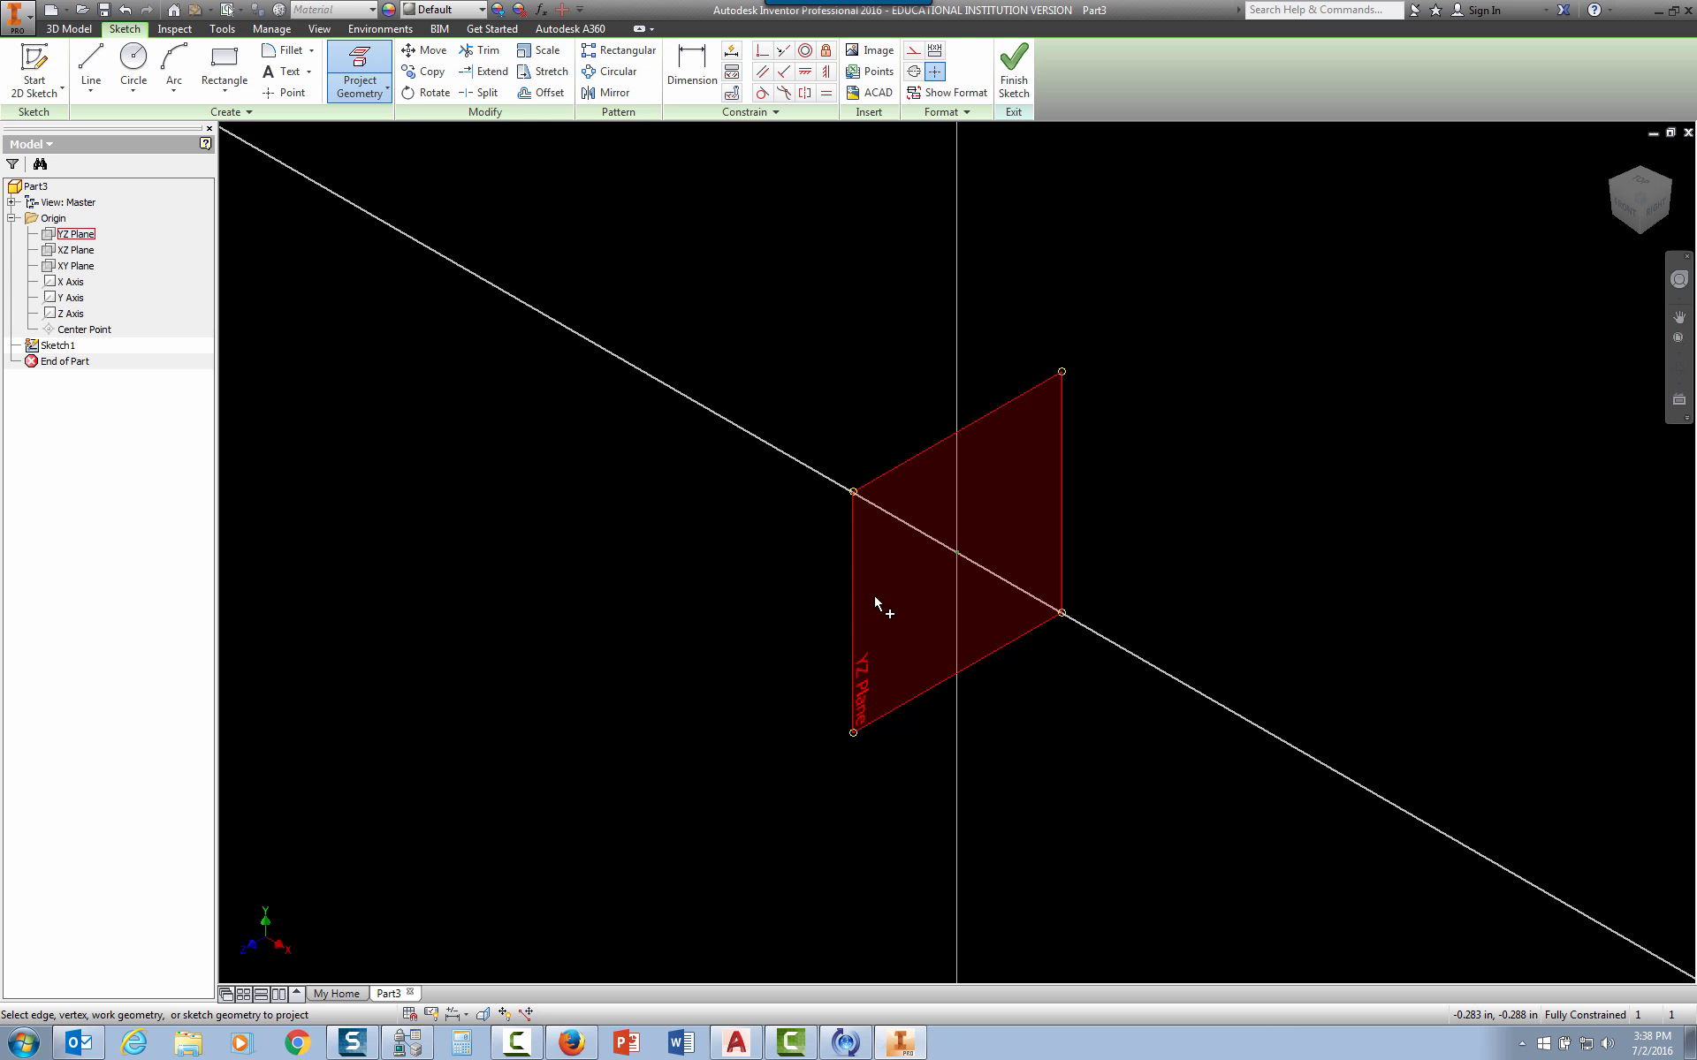
{"action": "left_click", "coordinate": [89, 237]}
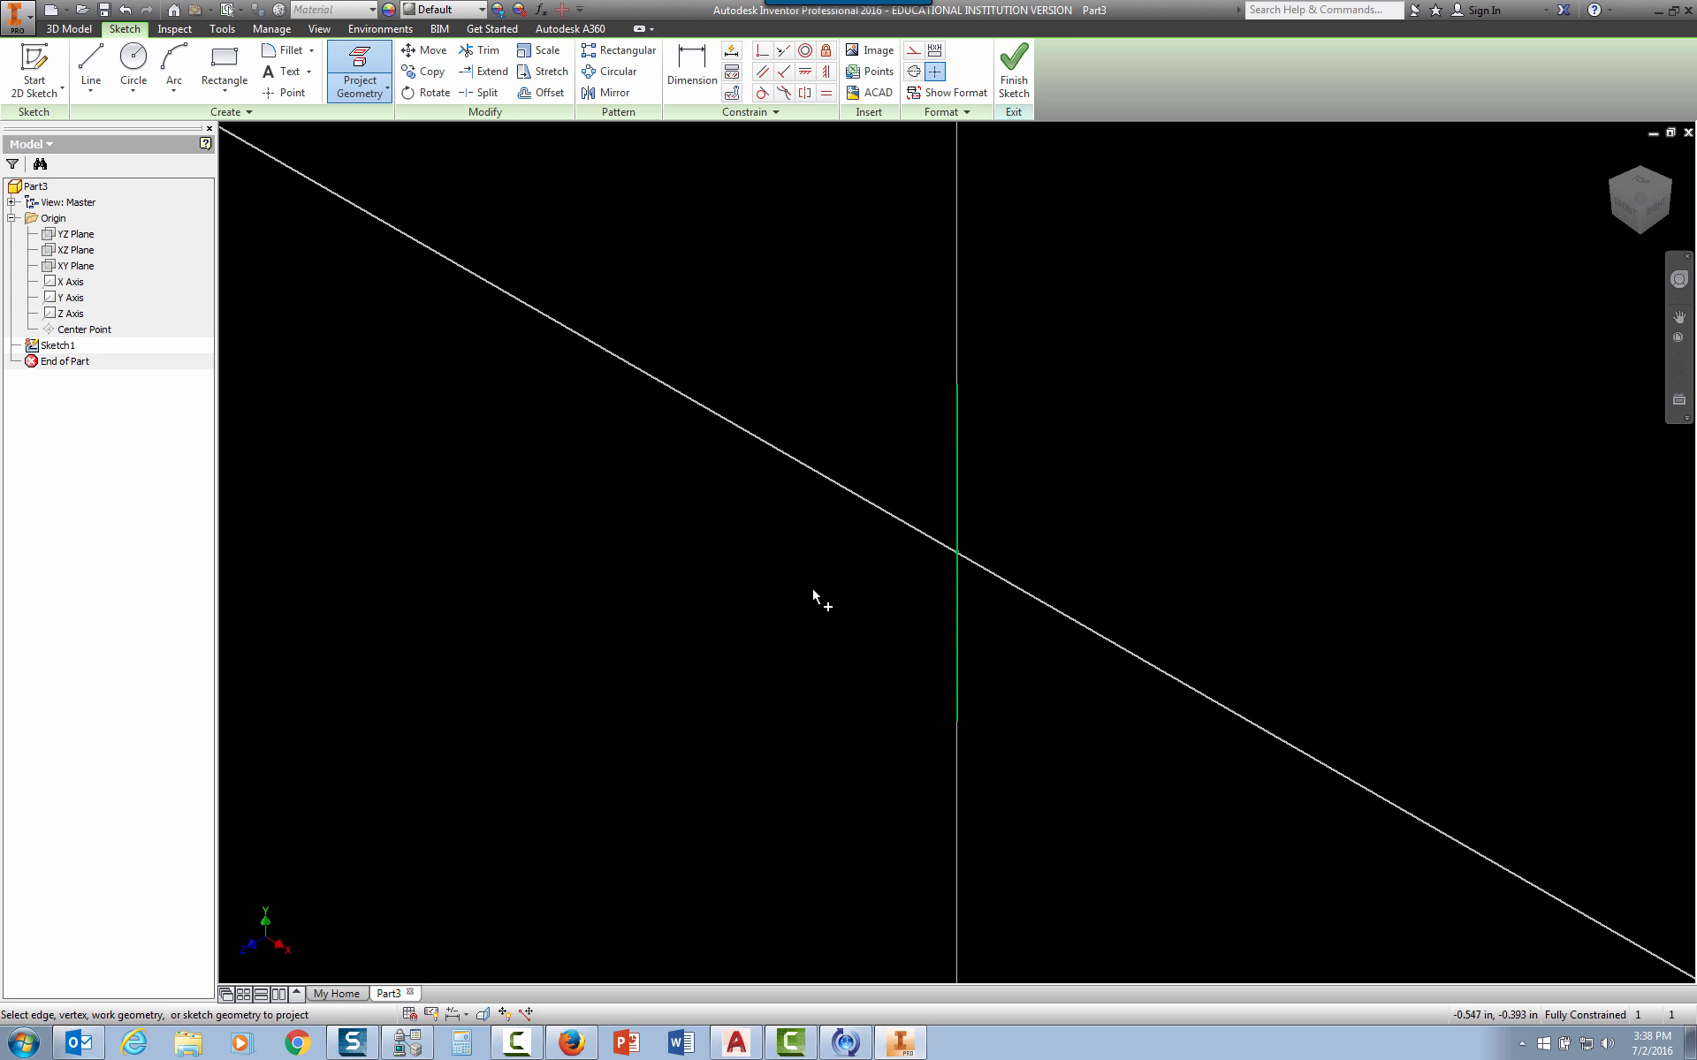
{"action": "left_click", "coordinate": [65, 251]}
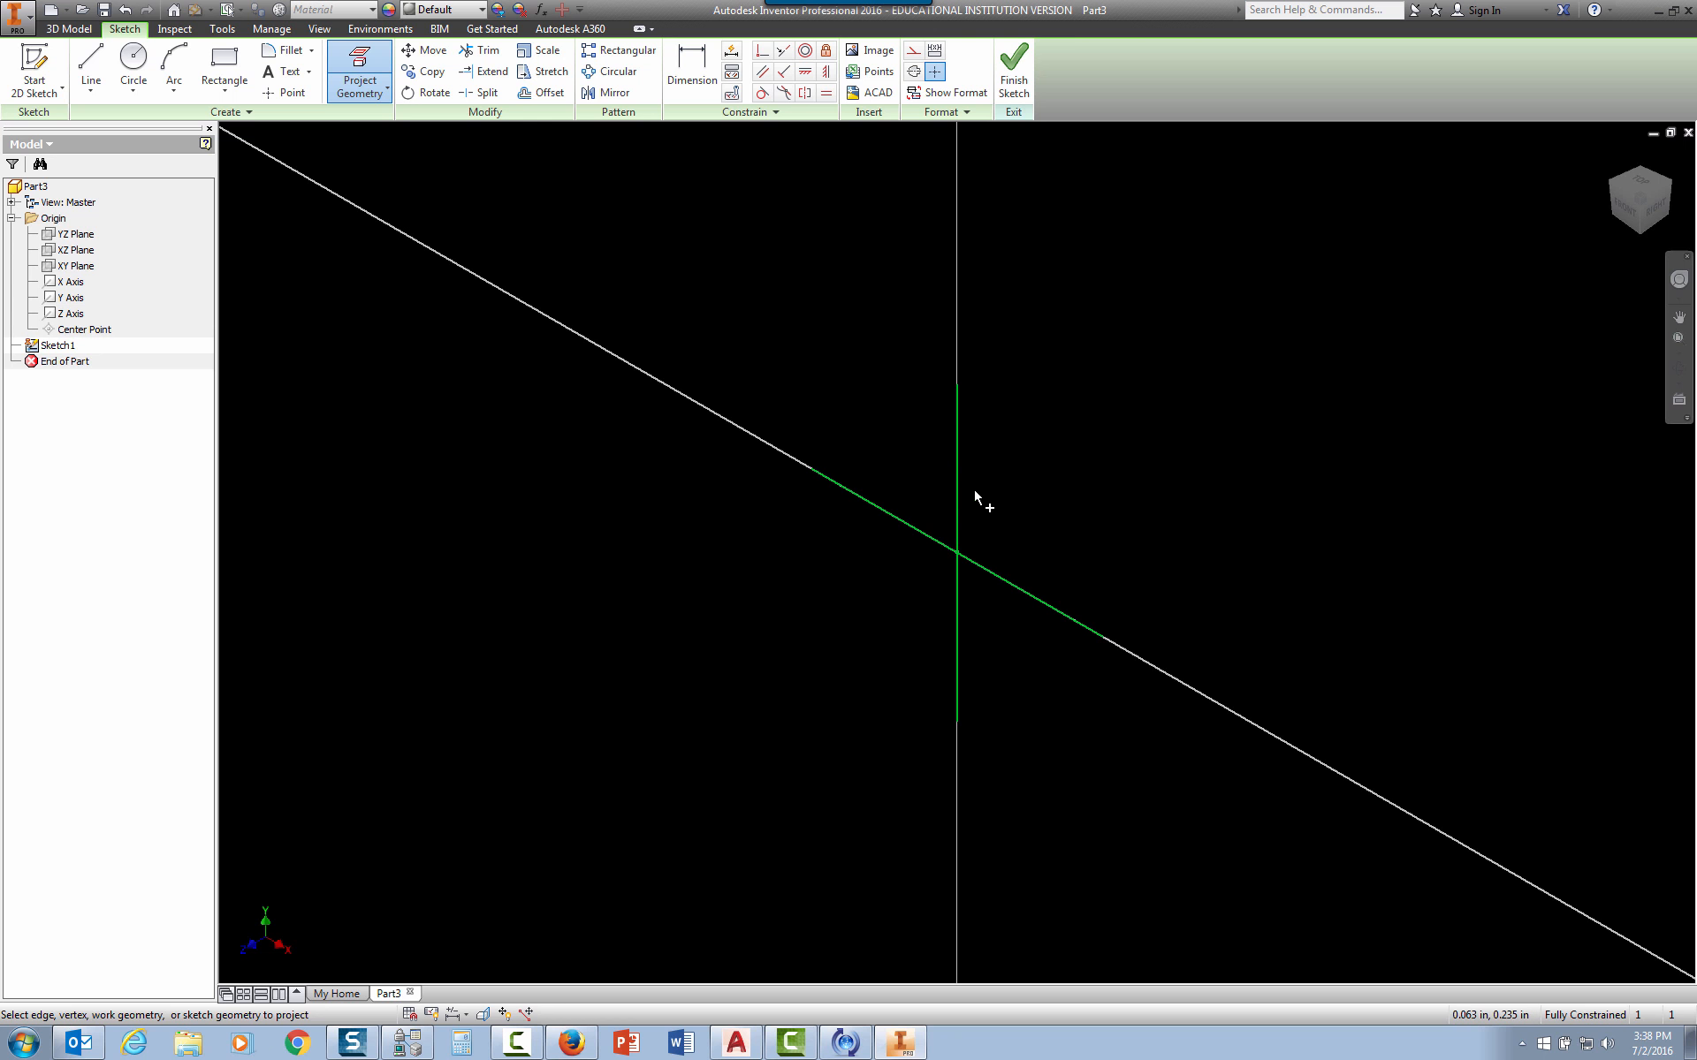
Sketch a two-point rectangle about 0.855 in wide and 0.478 in high, above and to the right of the origin in the front view
{"action": "left_click", "coordinate": [1629, 211]}
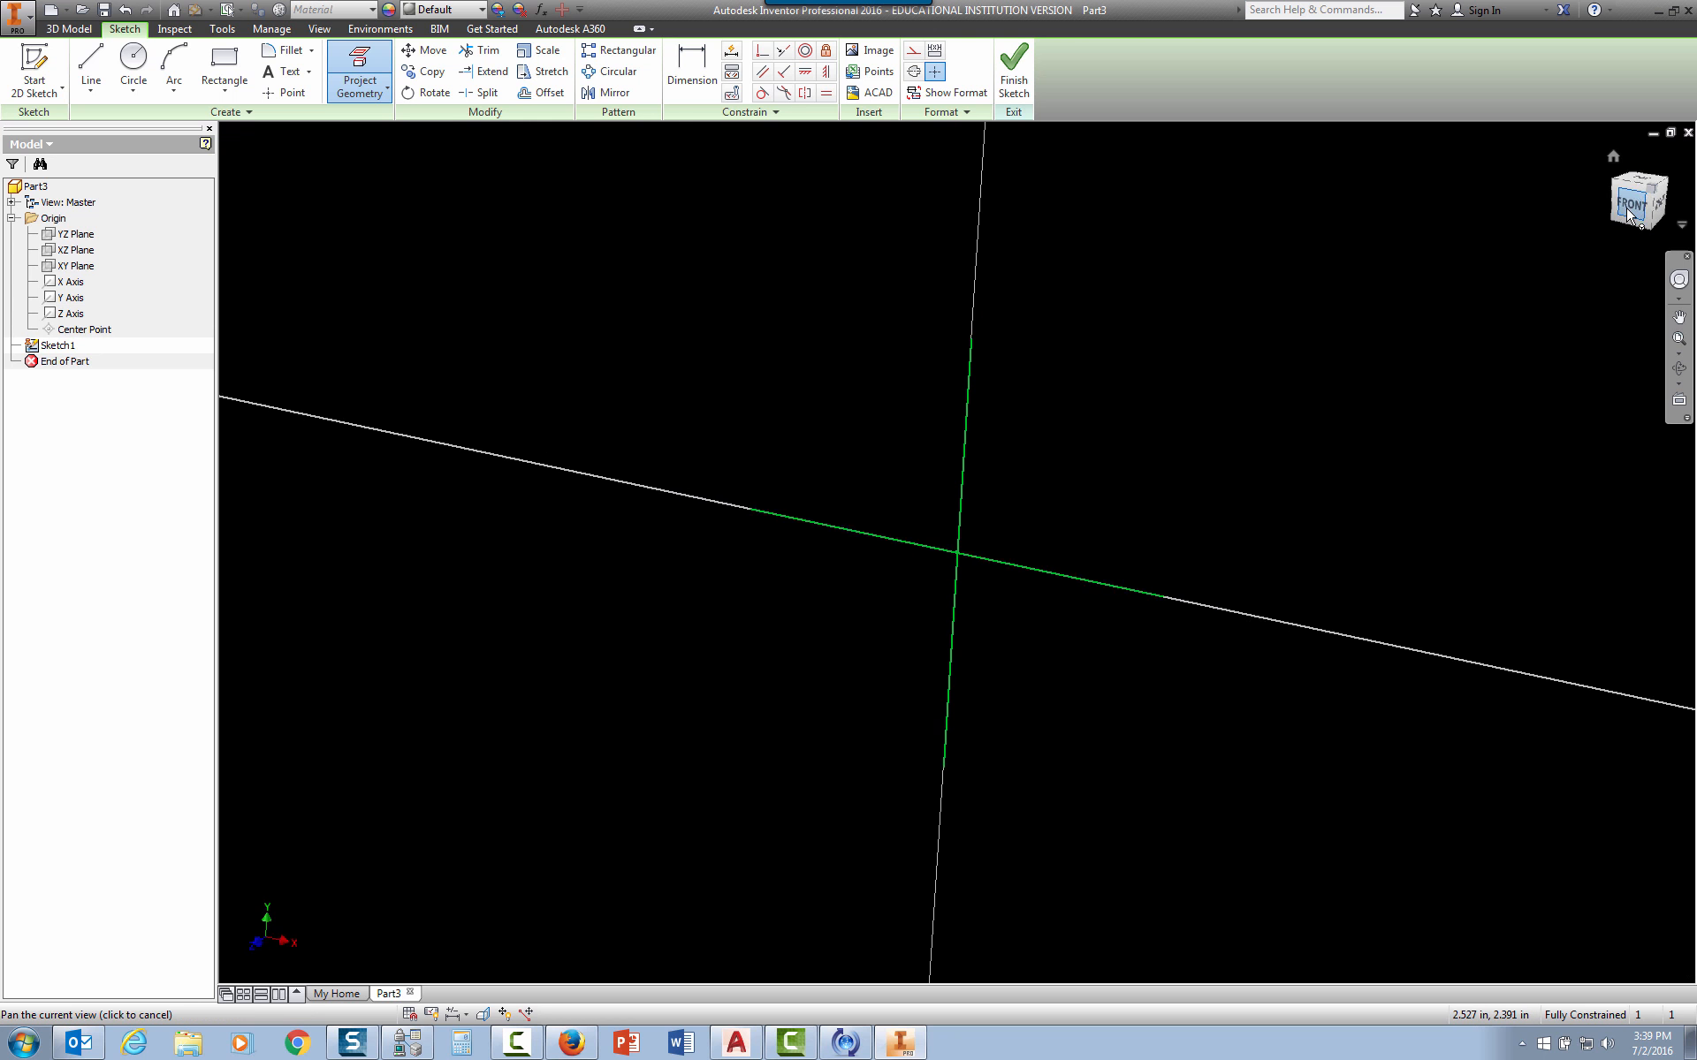
{"action": "scroll", "coordinate": [1223, 399], "scroll_direction": "down", "scroll_amount": 3}
{"action": "middle_click_drag", "start_coordinate": [1223, 402], "coordinate": [962, 518]}
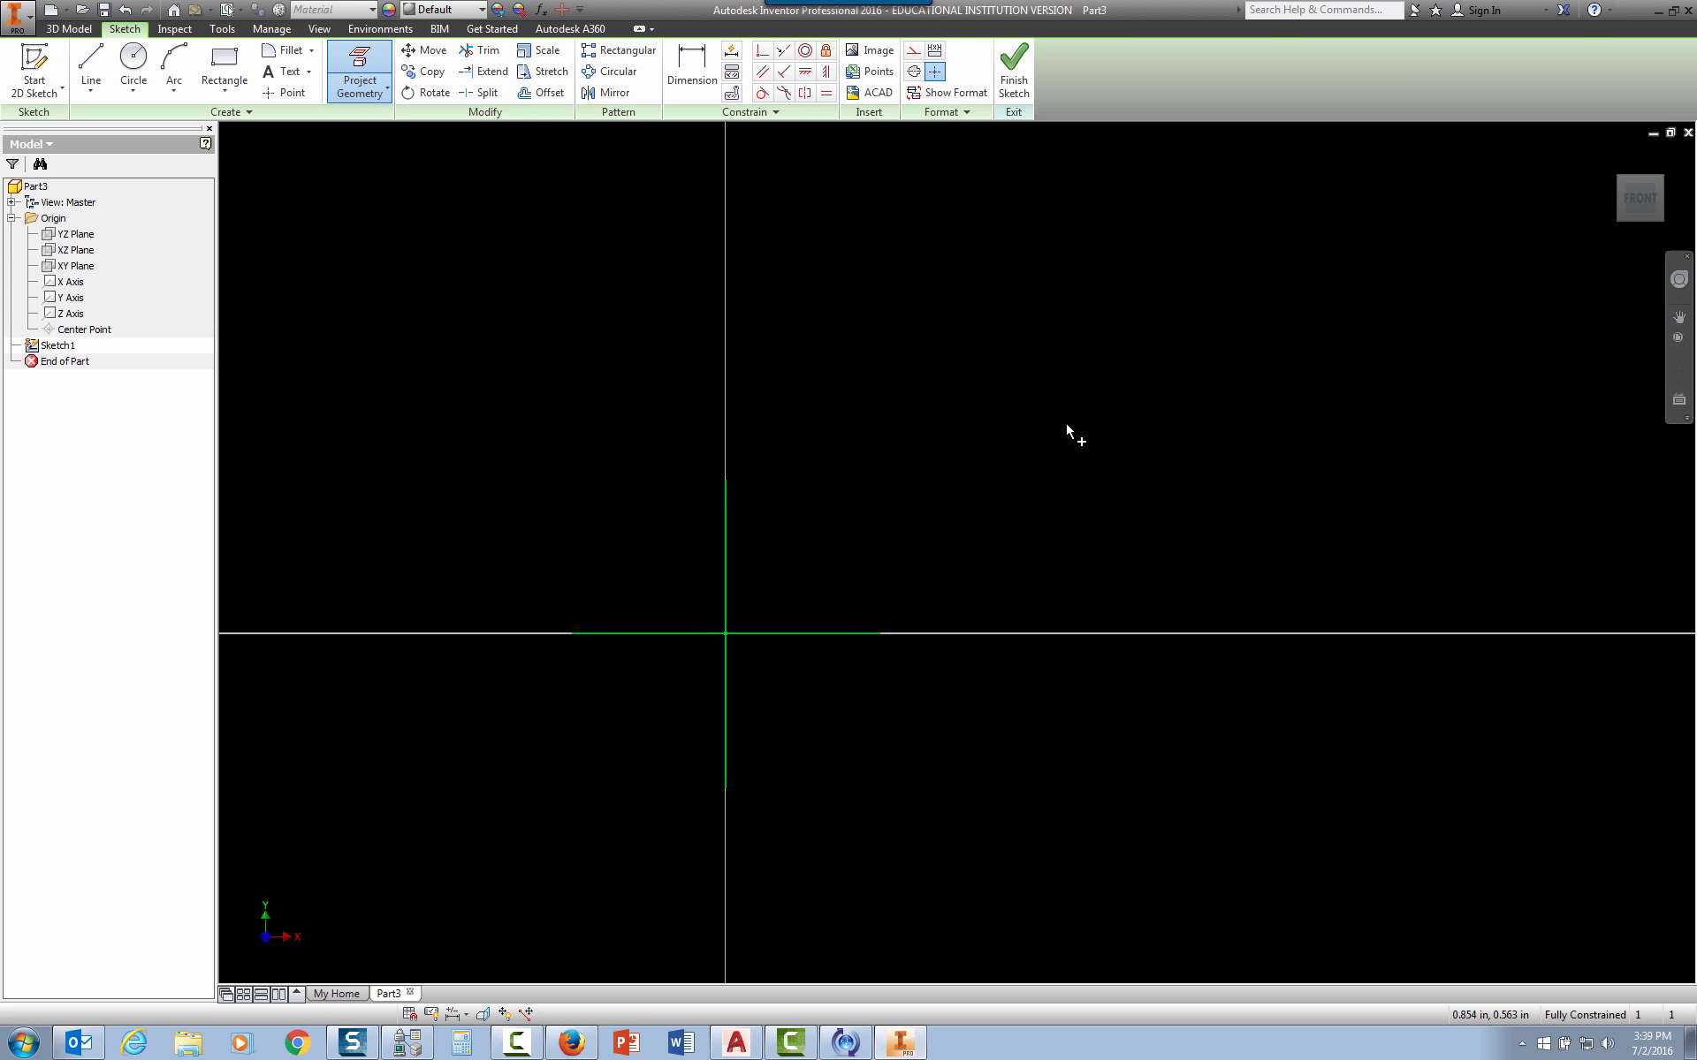
{"action": "left_click", "coordinate": [1612, 161]}
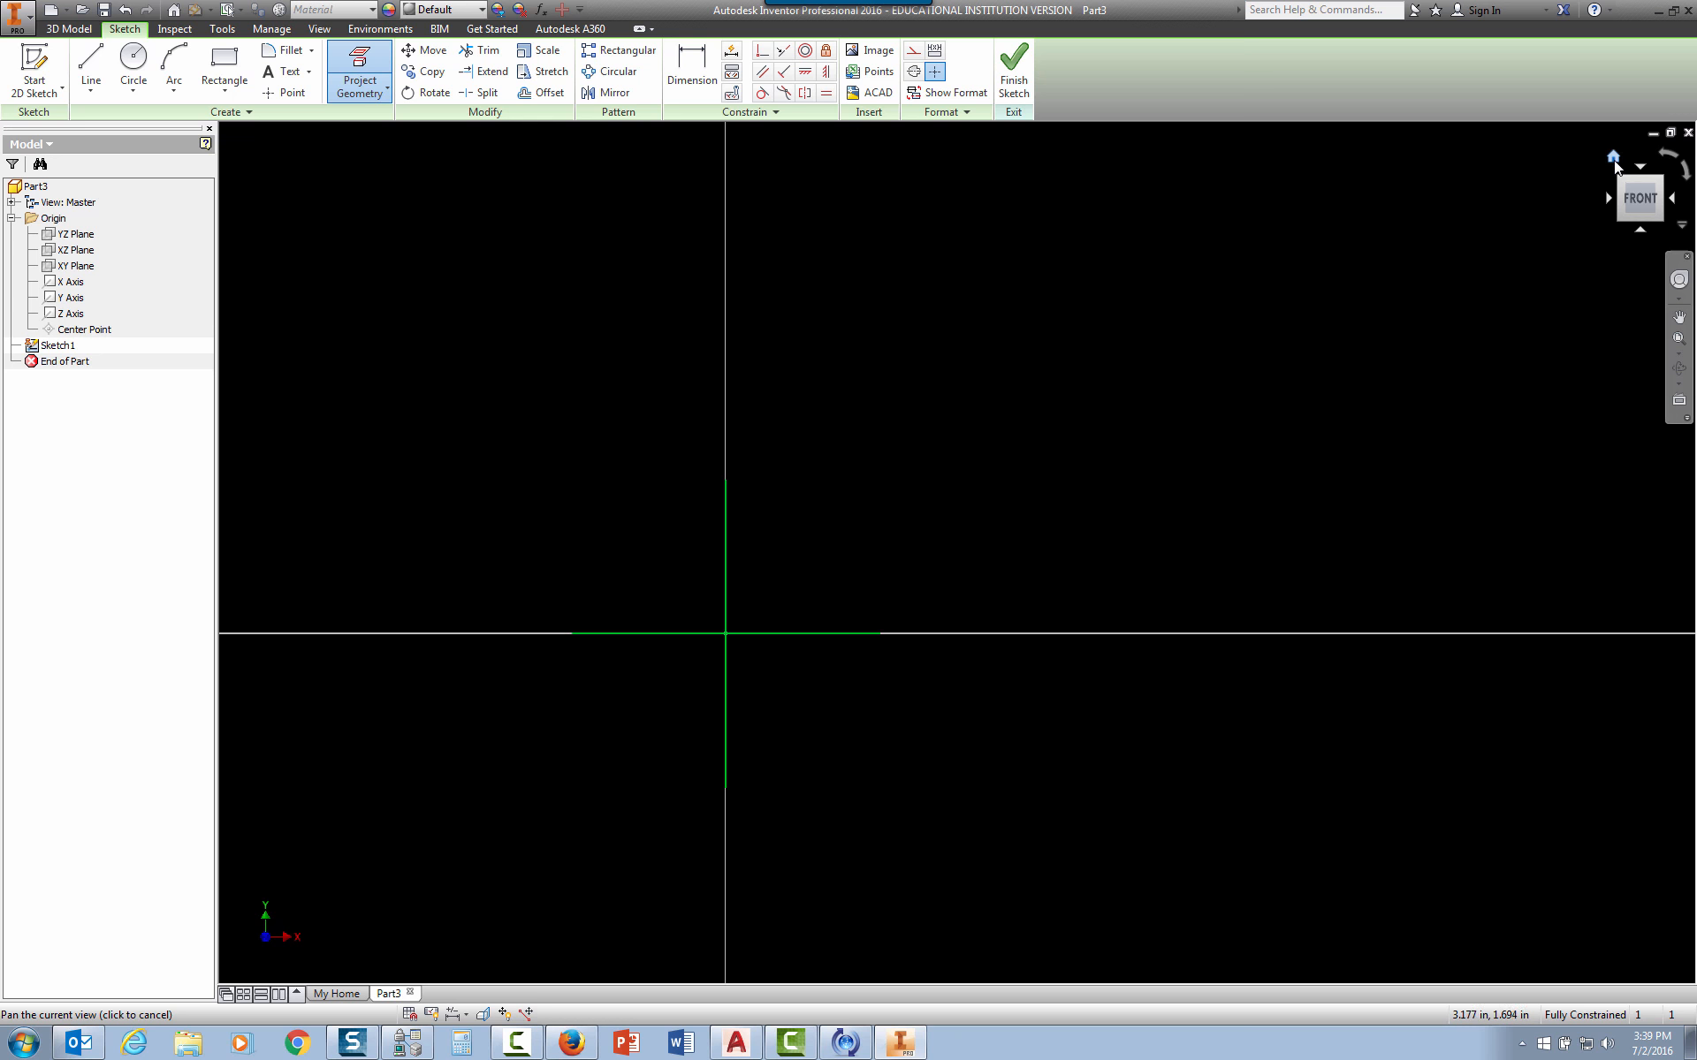
{"action": "left_click", "coordinate": [1614, 163]}
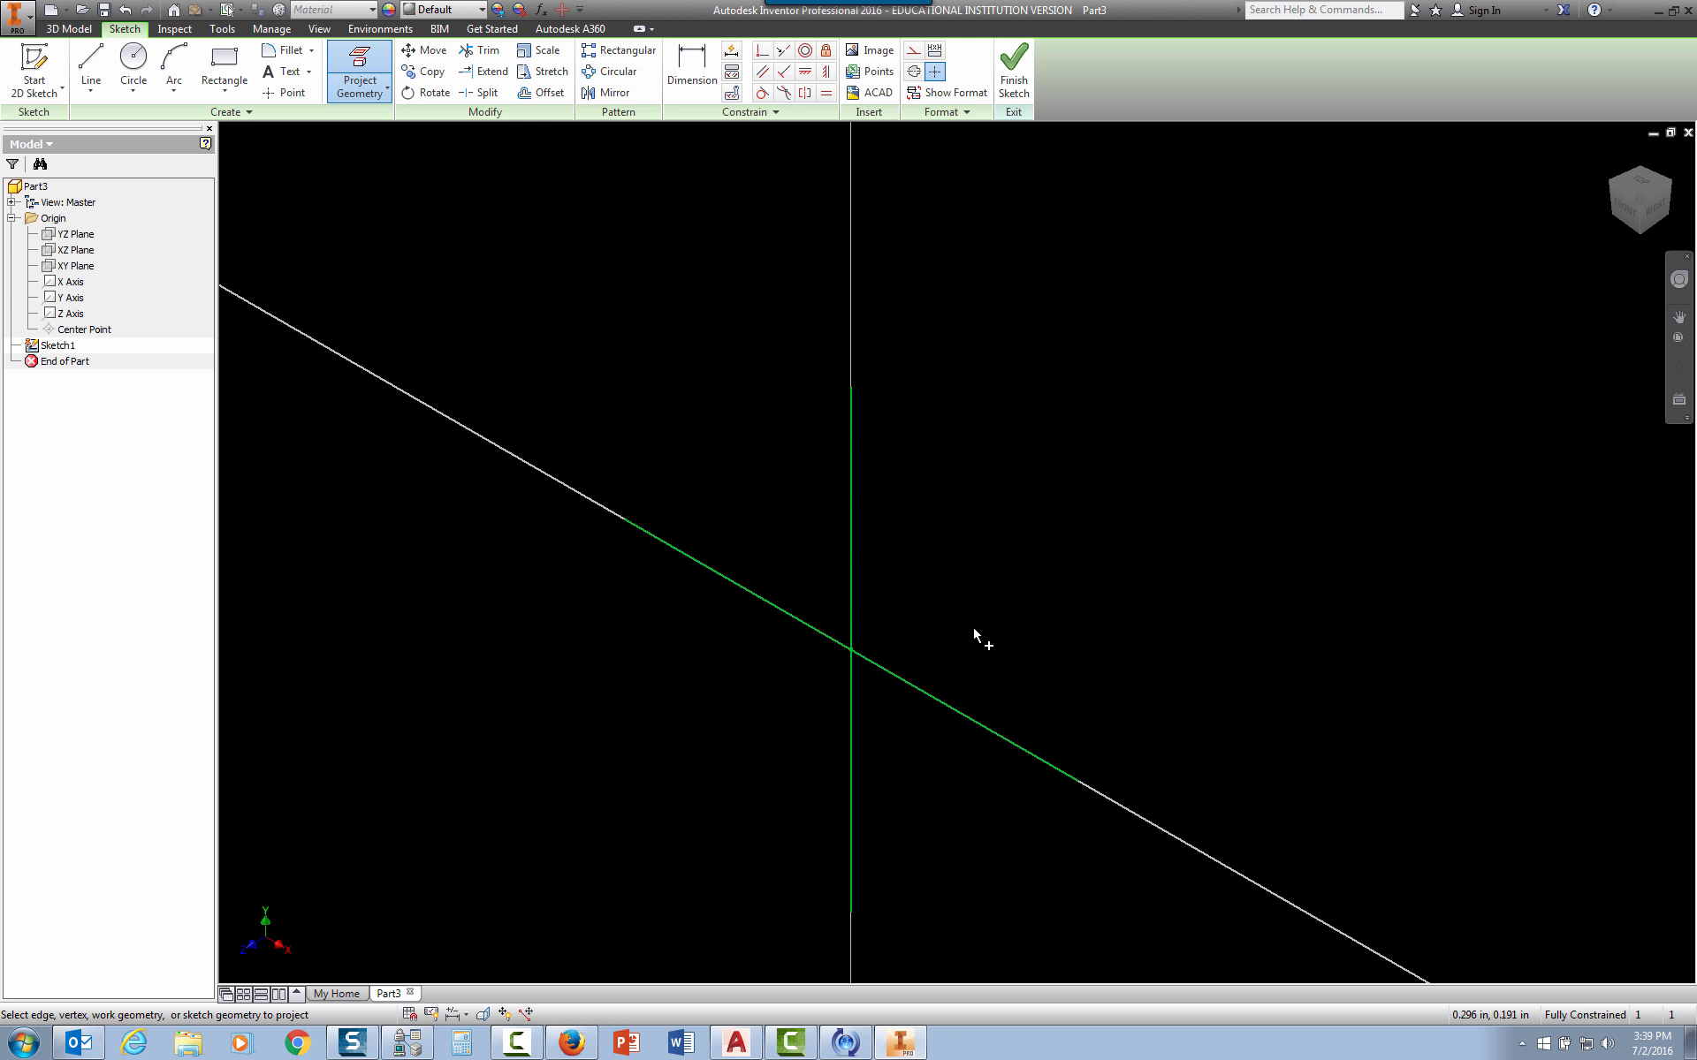
{"action": "left_click", "coordinate": [1624, 209]}
{"action": "mouse_move", "coordinate": [1360, 348]}
{"action": "middle_mouse_down"}
{"action": "mouse_move", "coordinate": [1185, 499]}
{"action": "mouse_move", "coordinate": [1091, 553]}
{"action": "middle_mouse_up"}
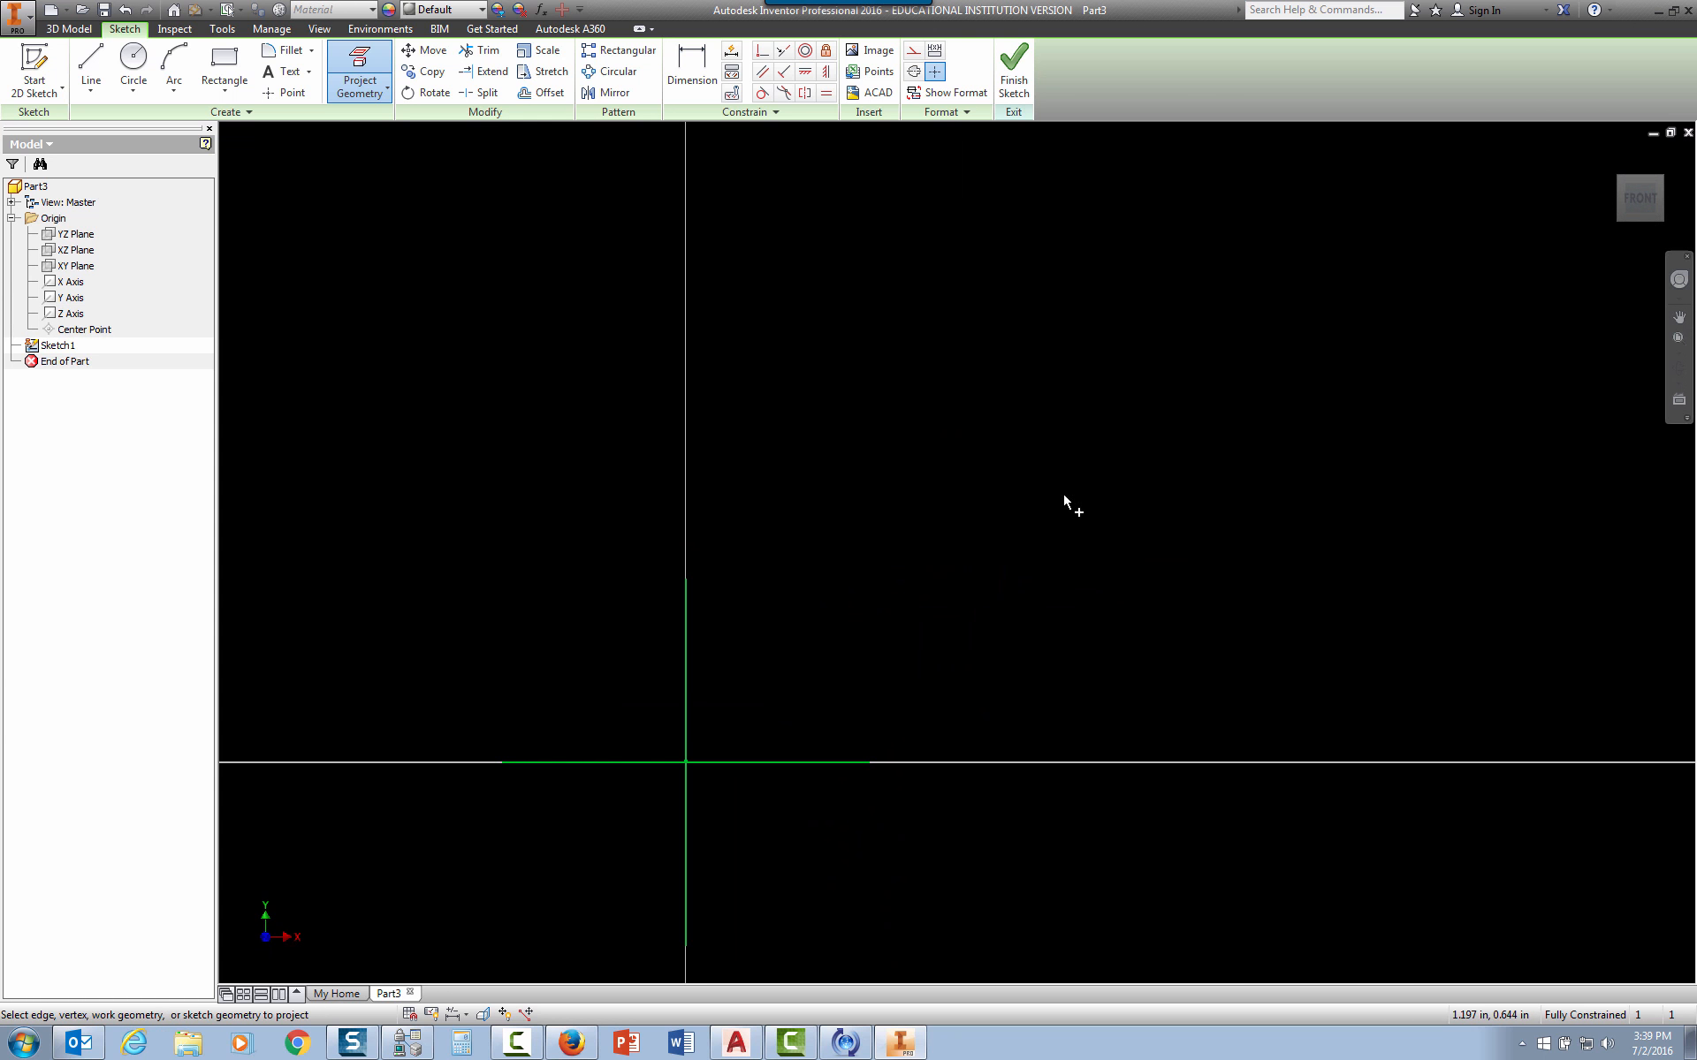
{"action": "left_click", "coordinate": [225, 91]}
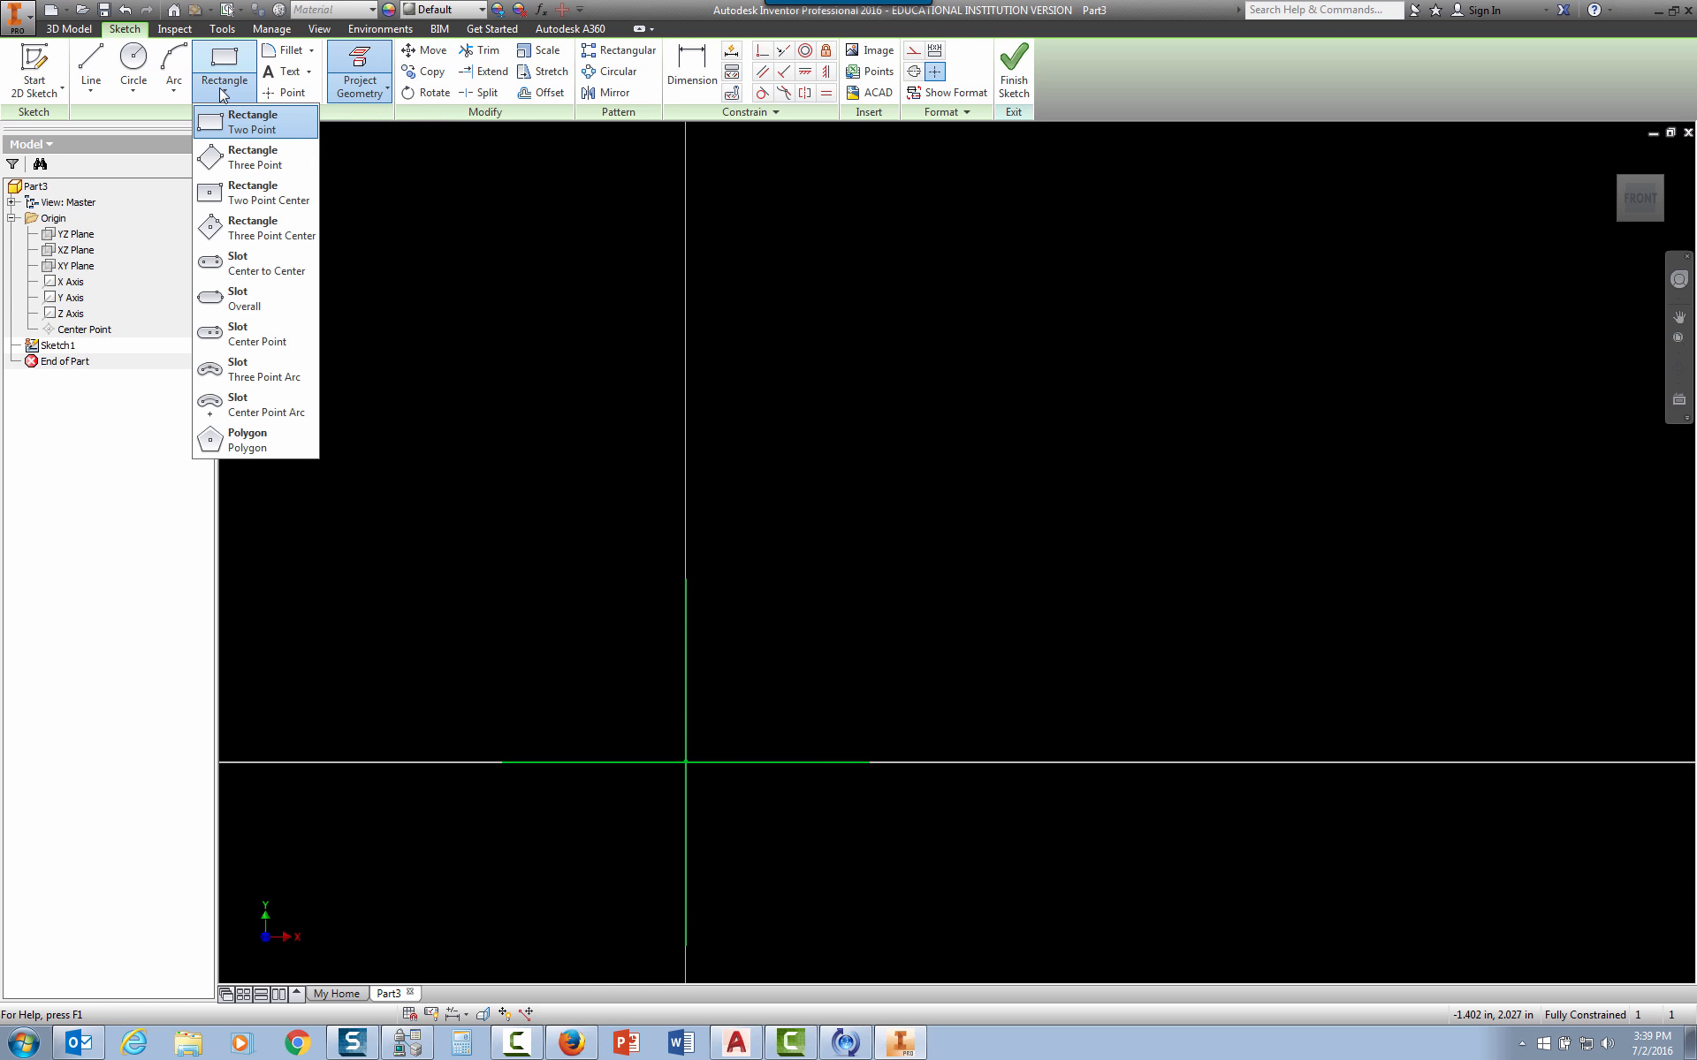
{"action": "left_click", "coordinate": [265, 128]}
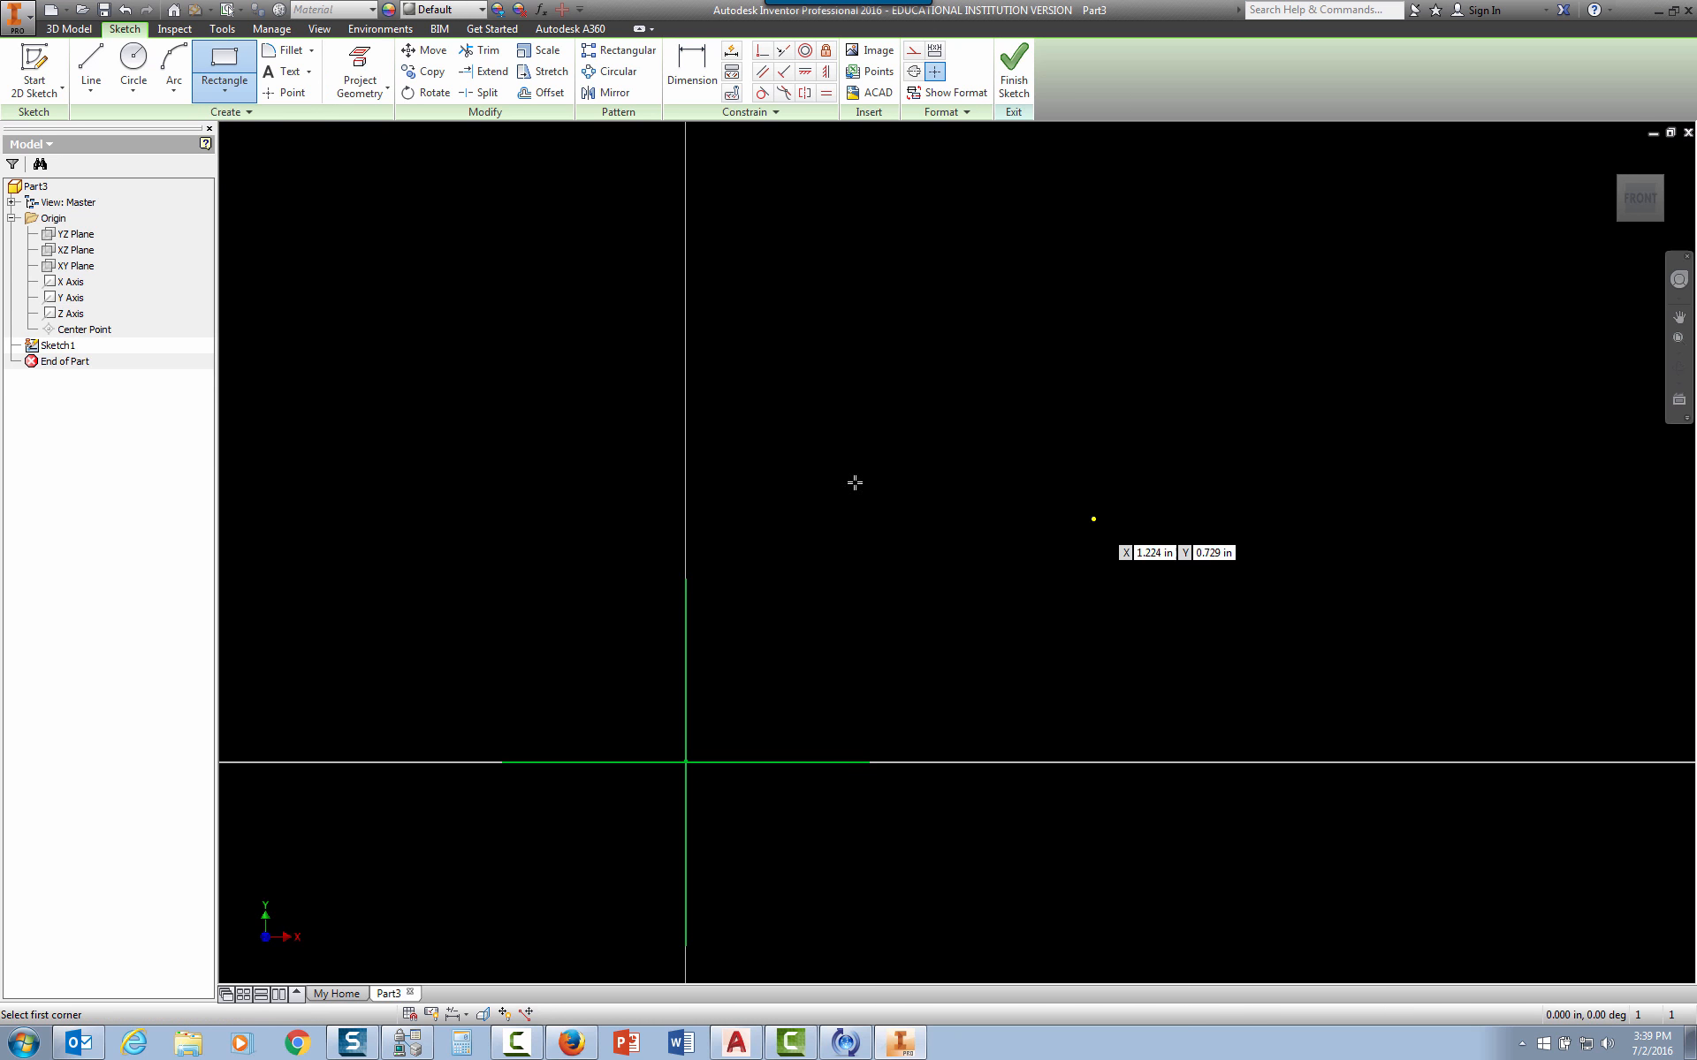
{"action": "left_click", "coordinate": [919, 478]}
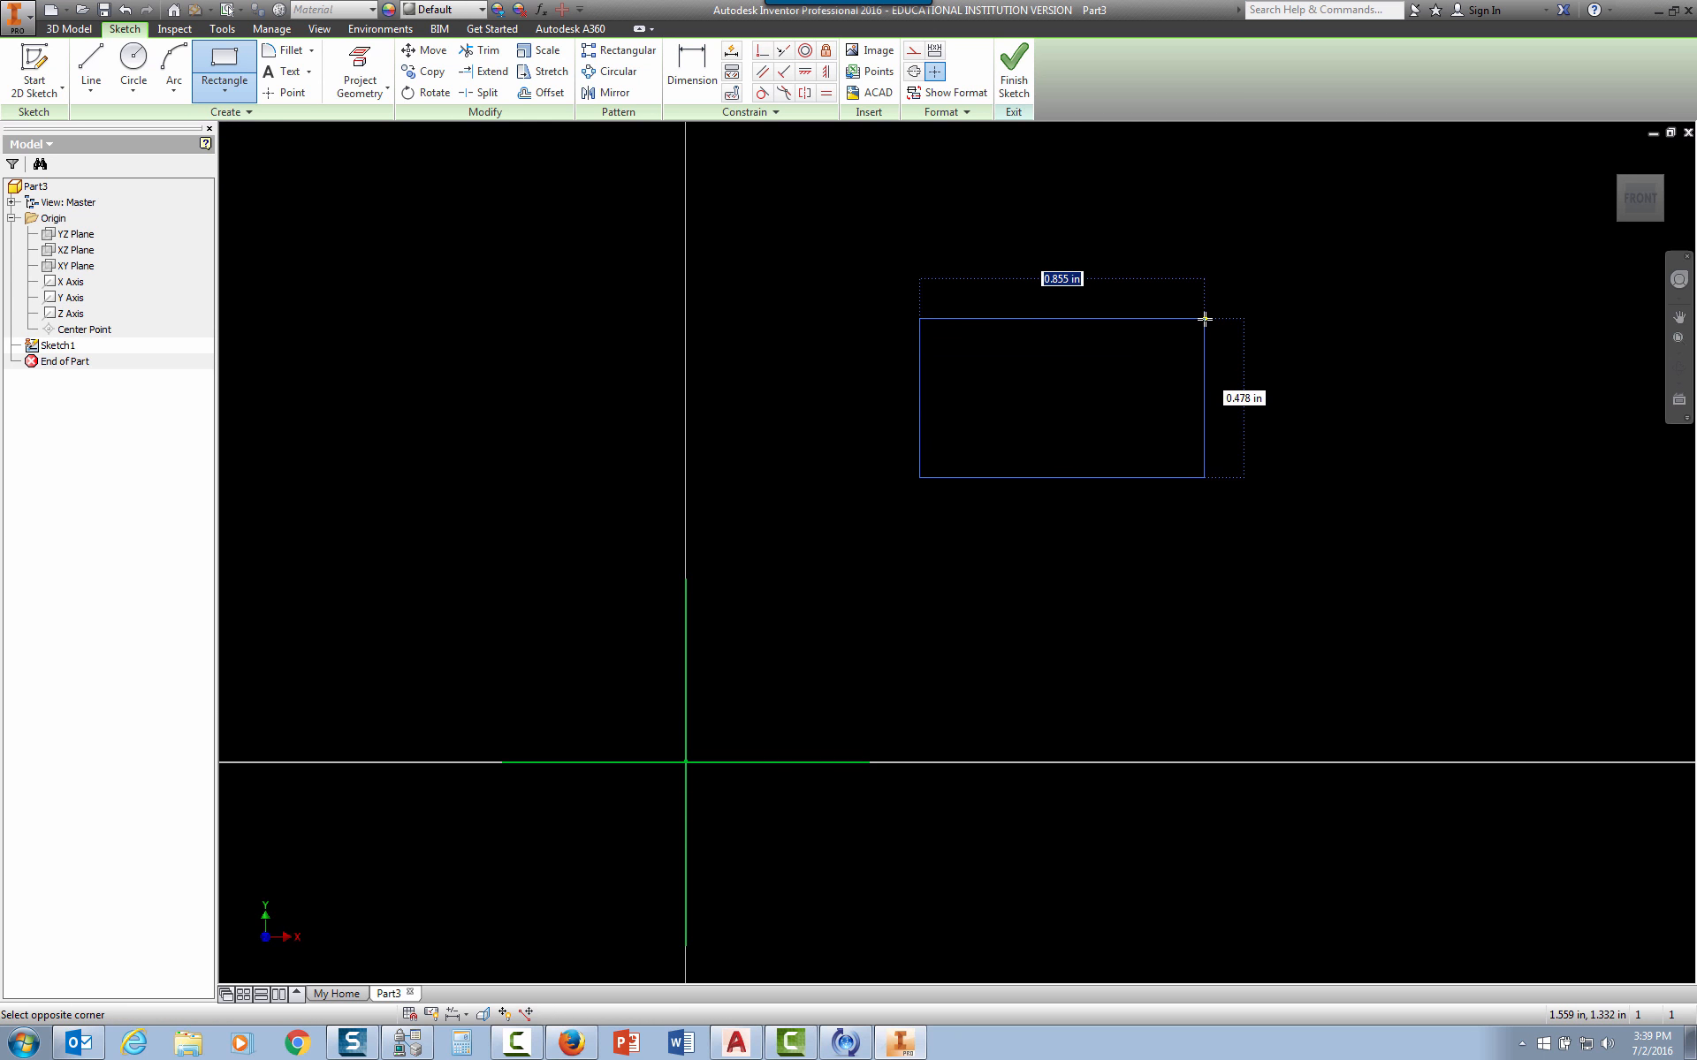
{"action": "left_click", "coordinate": [1204, 318]}
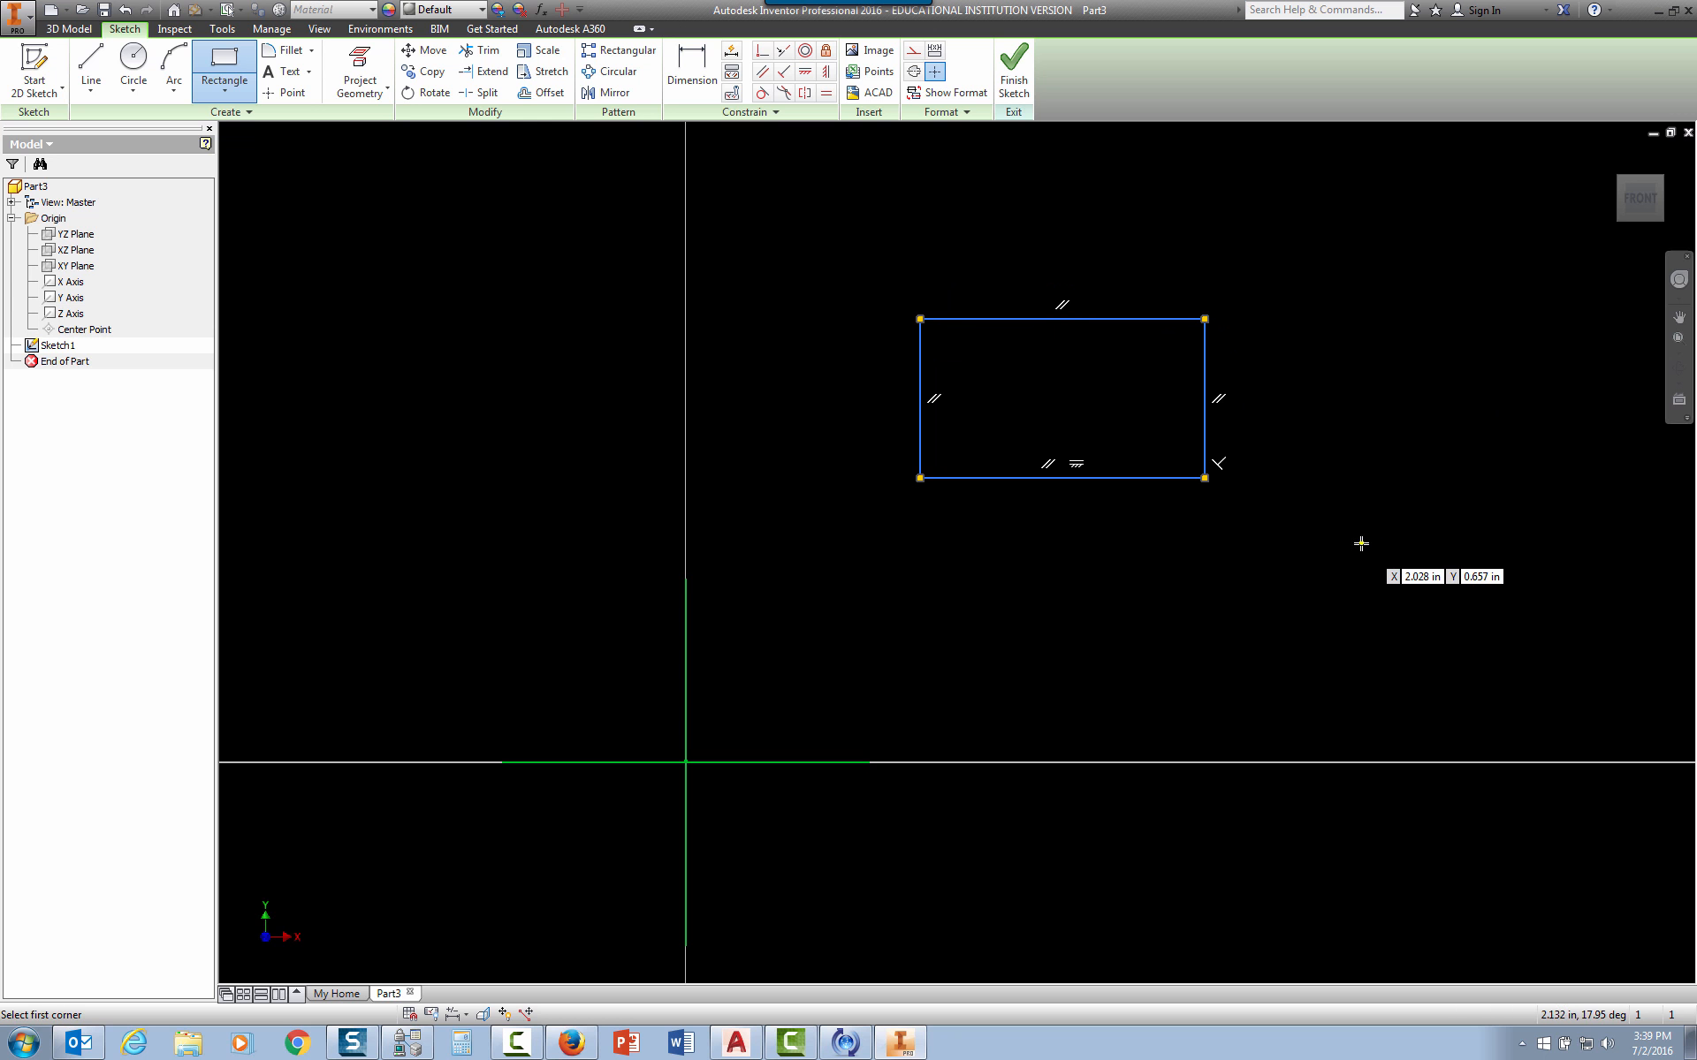
{"action": "key", "text": "Escape"}
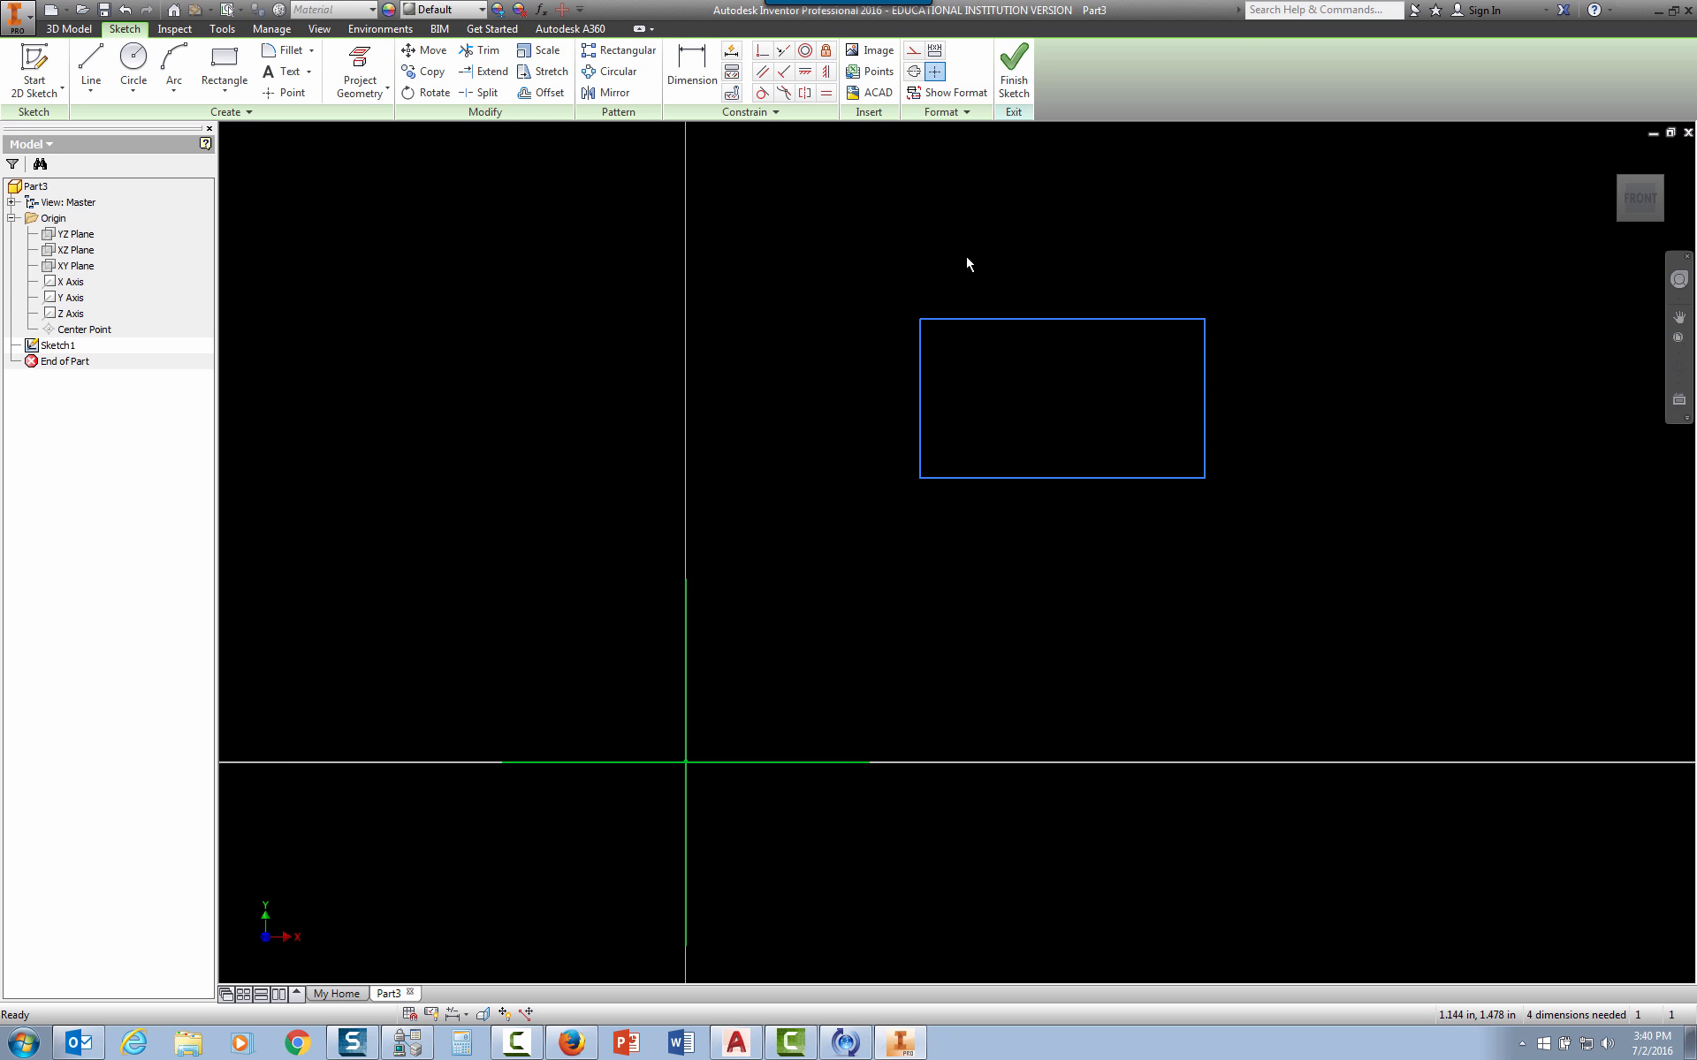
Dimension the rectangle with a width of 1 in and a height of 0.5 in
{"action": "left_click", "coordinate": [696, 79]}
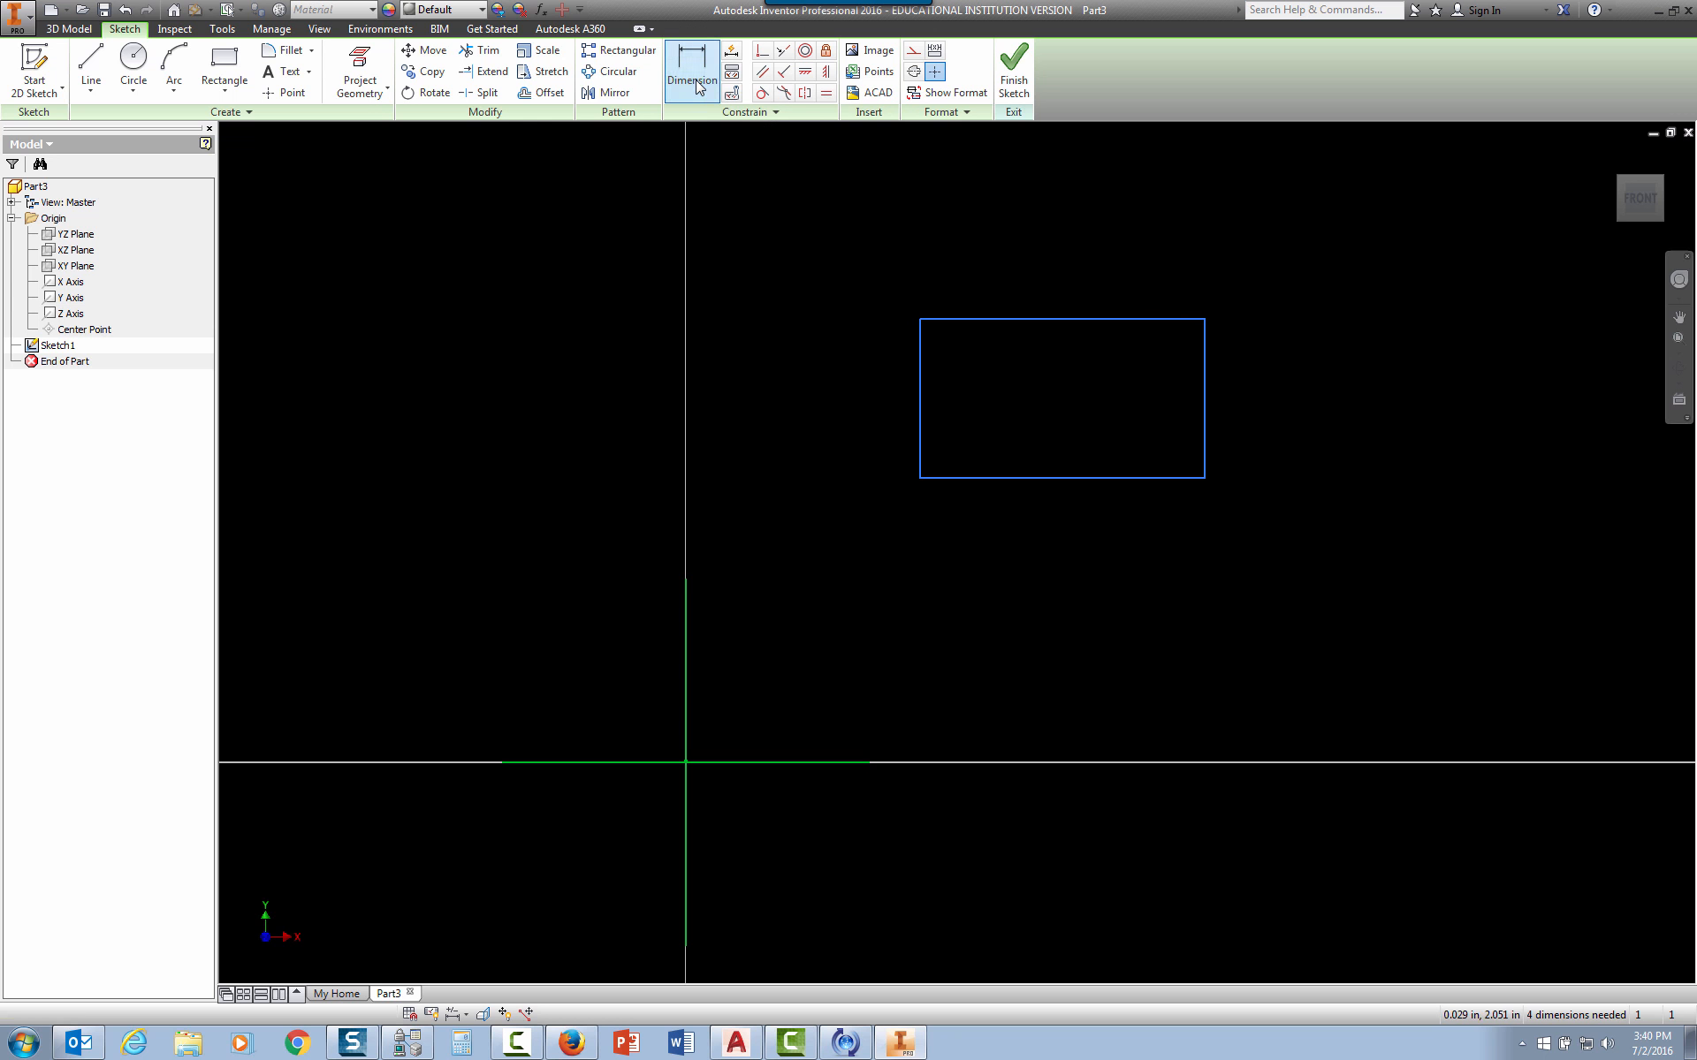
{"action": "left_click", "coordinate": [1074, 320]}
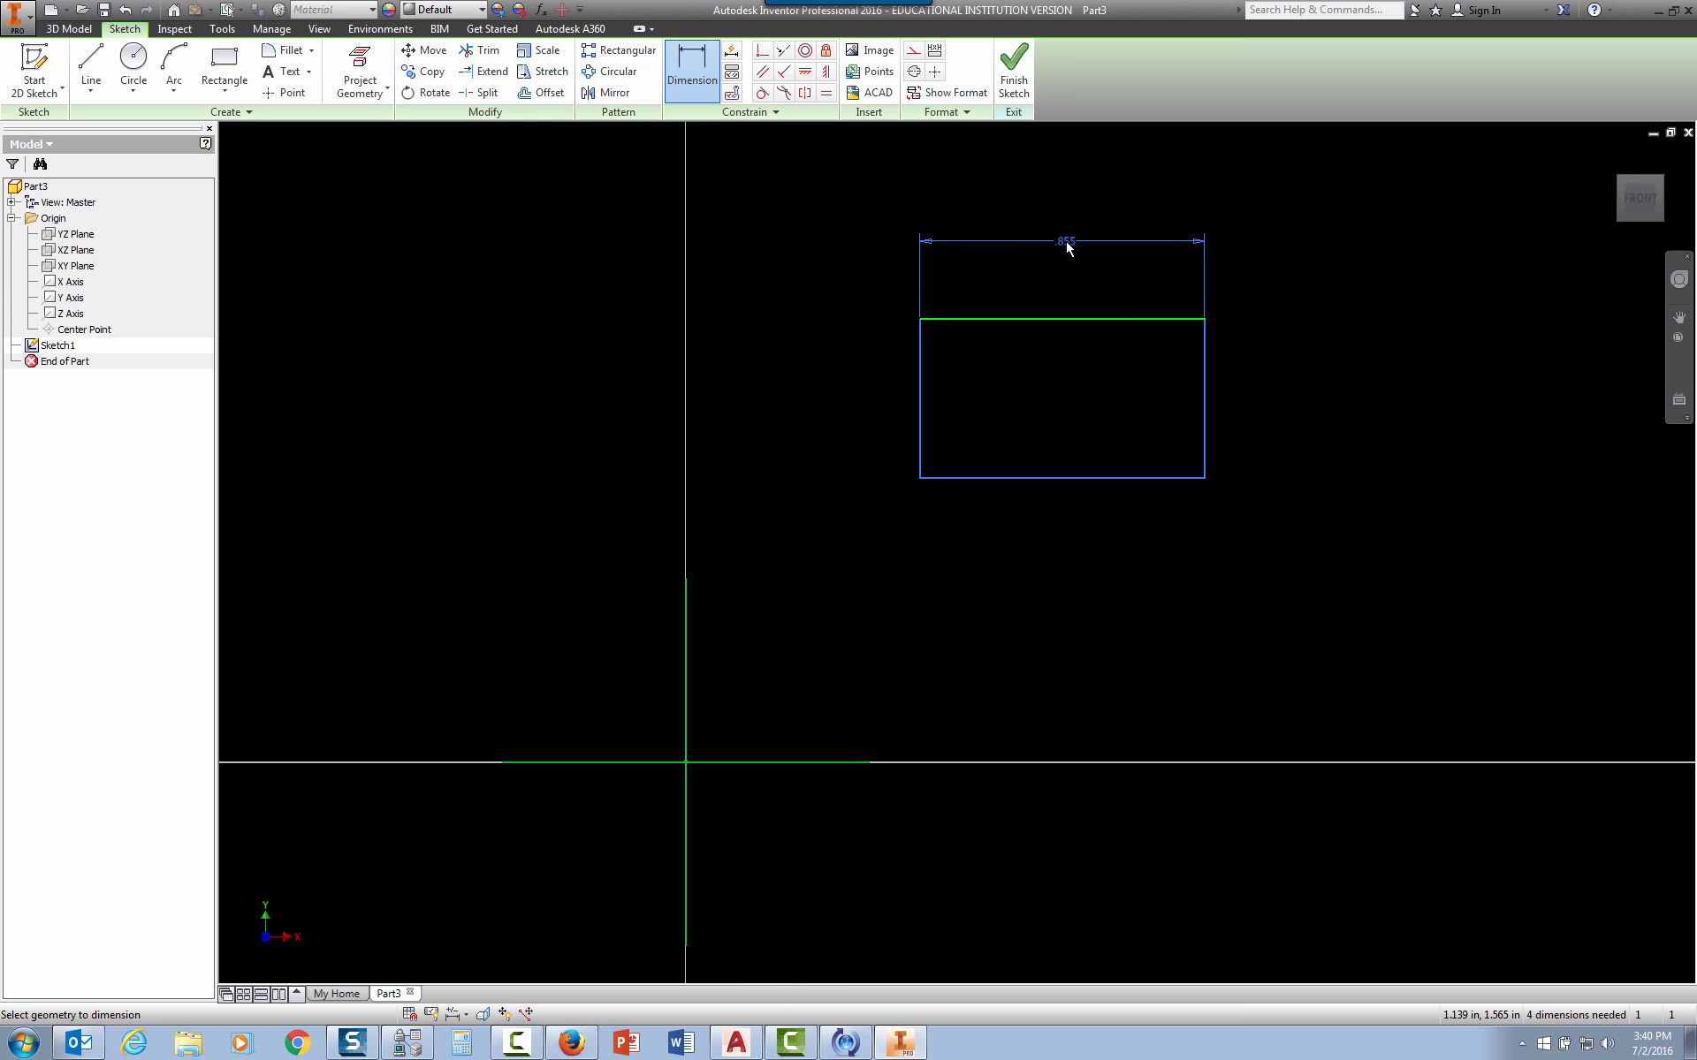
{"action": "left_click", "coordinate": [1064, 249]}
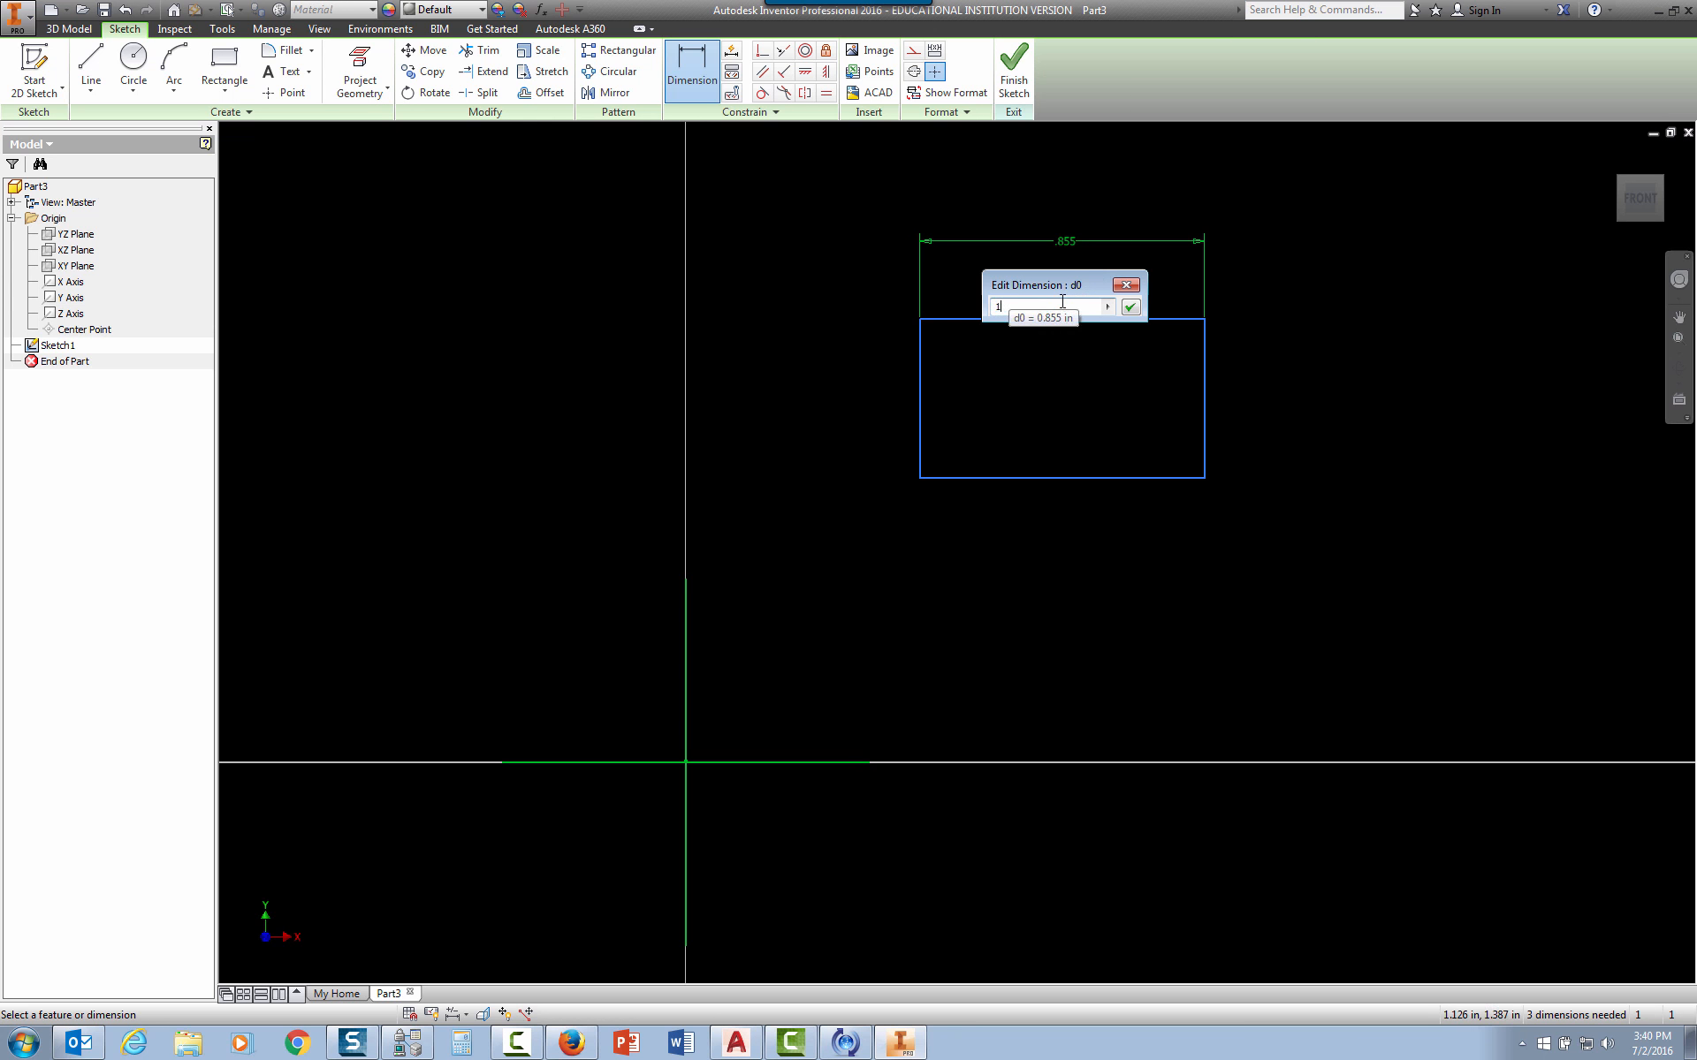
{"action": "type", "text": "1"}
{"action": "left_click", "coordinate": [1131, 306]}
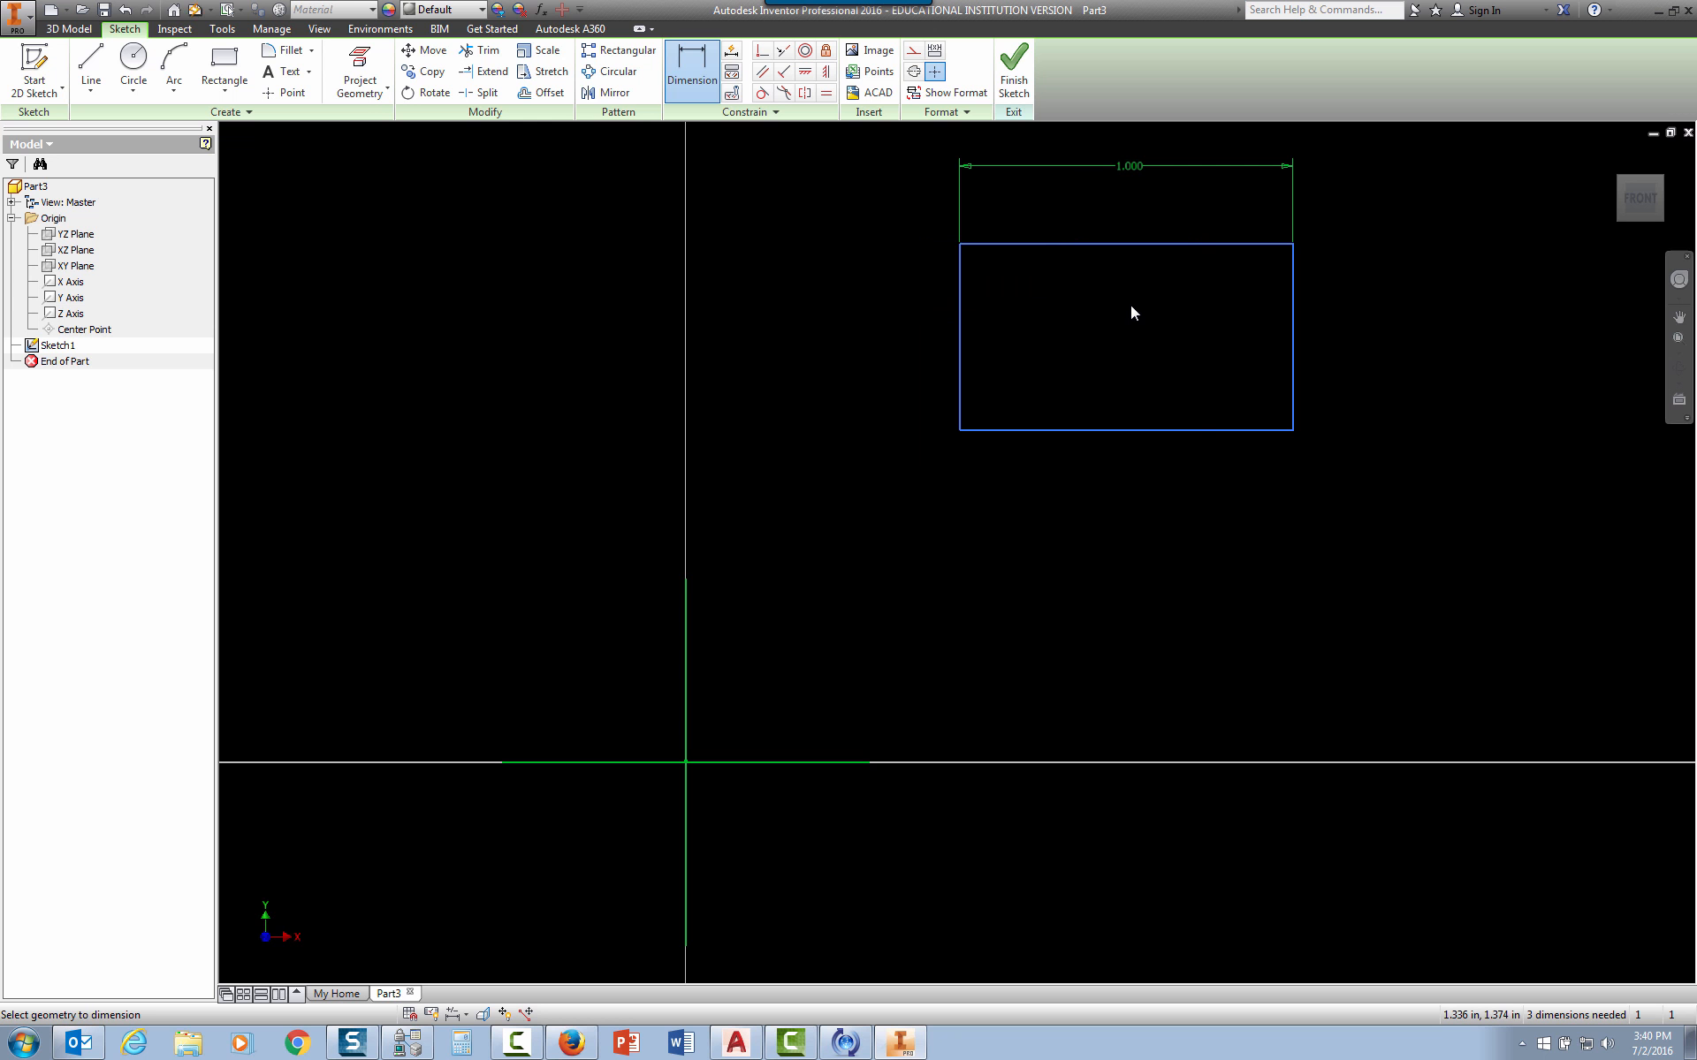
{"action": "left_click", "coordinate": [1292, 333]}
{"action": "left_click", "coordinate": [1442, 344]}
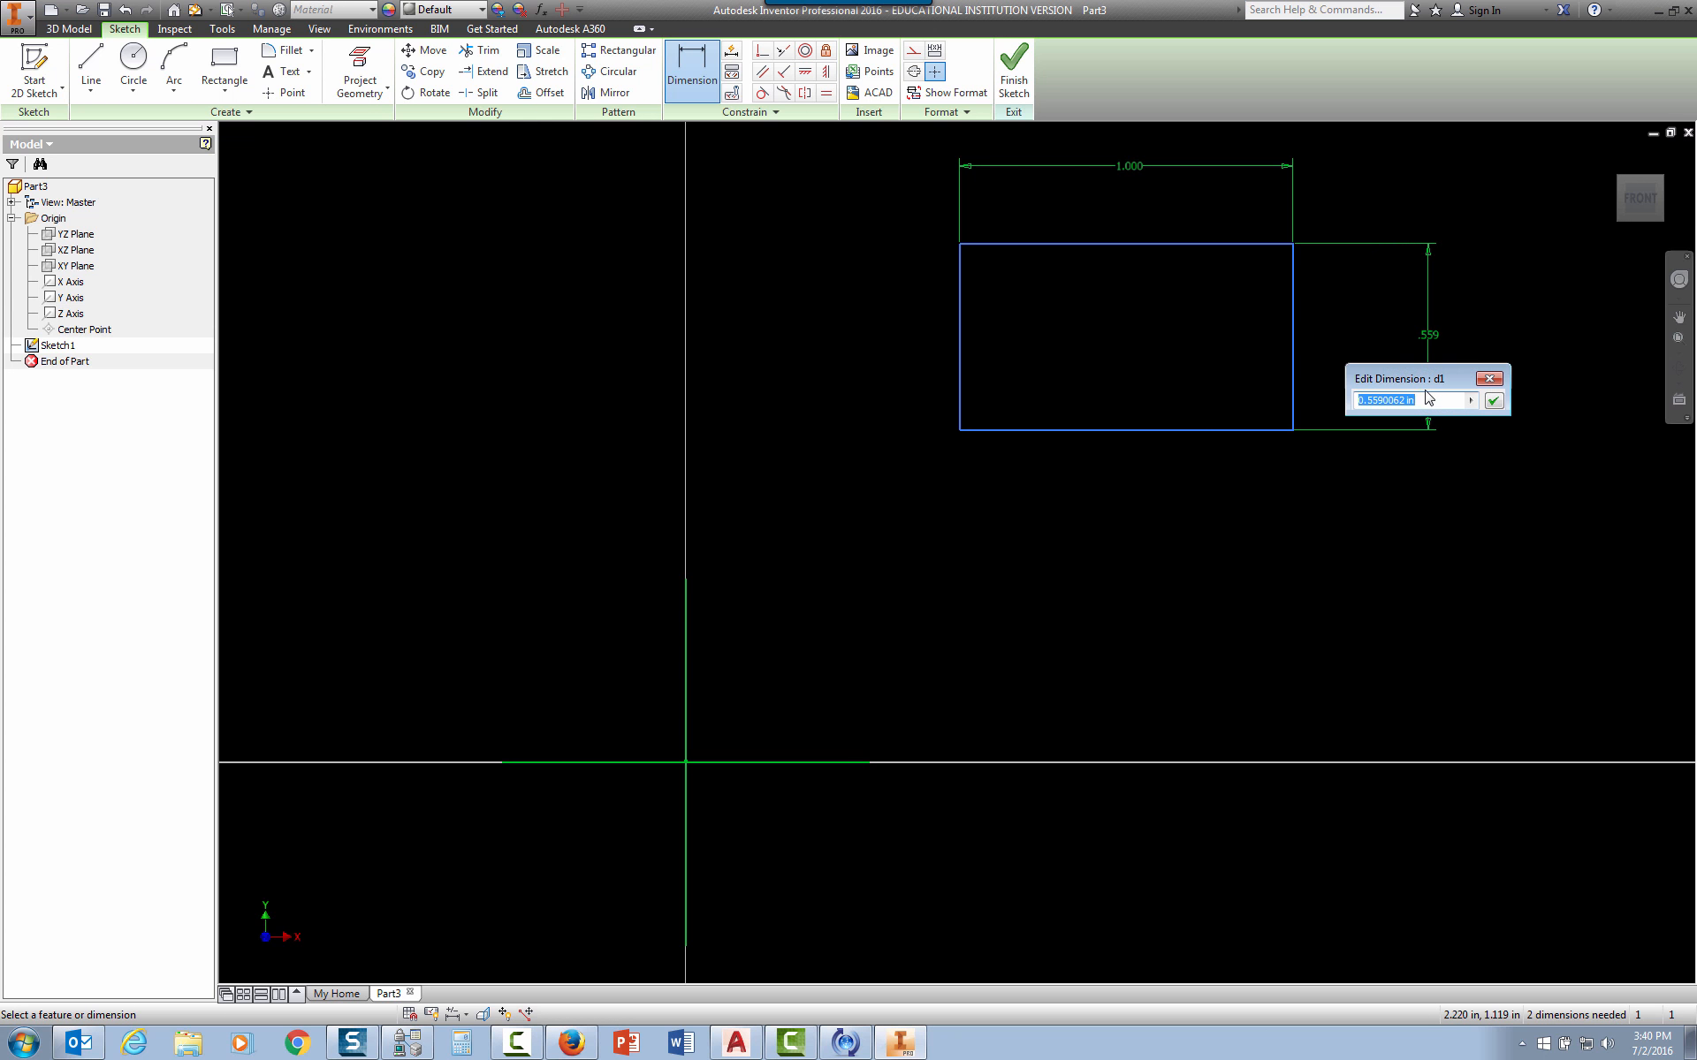
{"action": "type", "text": ".5"}
{"action": "left_click", "coordinate": [1493, 401]}
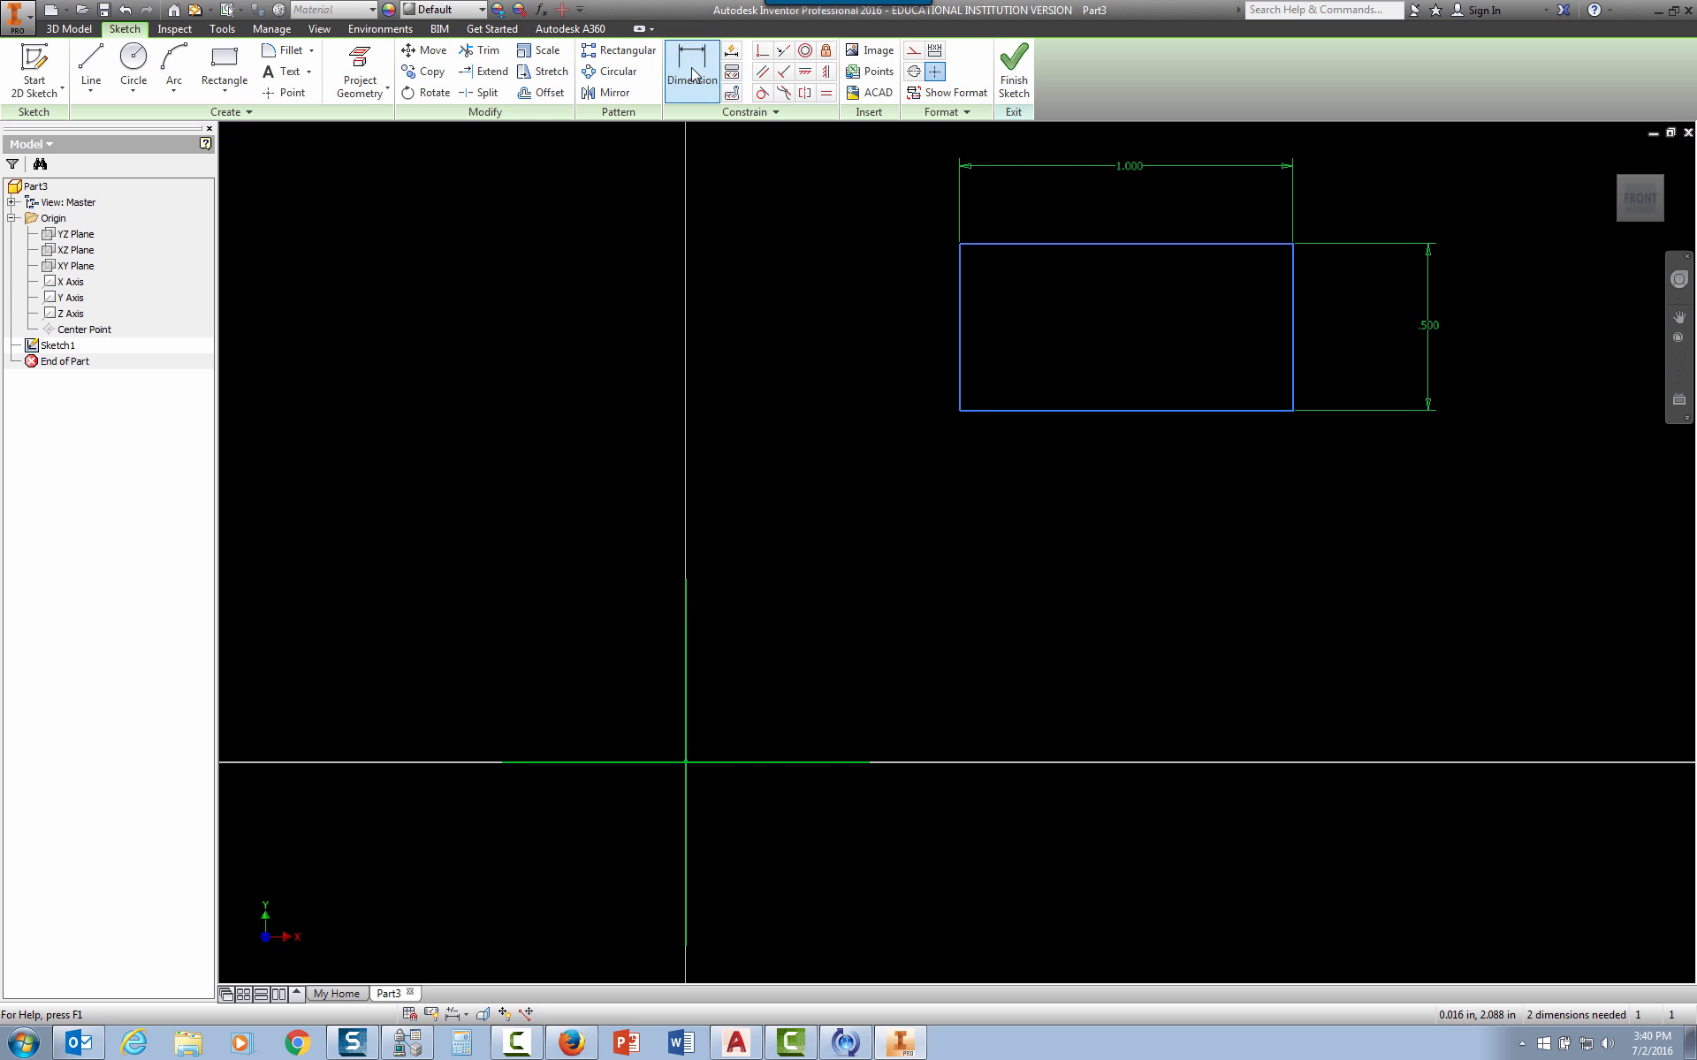
Dimension the rectangle's left edge at 0 from the projected vertical origin line
{"action": "left_click", "coordinate": [686, 662]}
{"action": "left_click", "coordinate": [962, 389]}
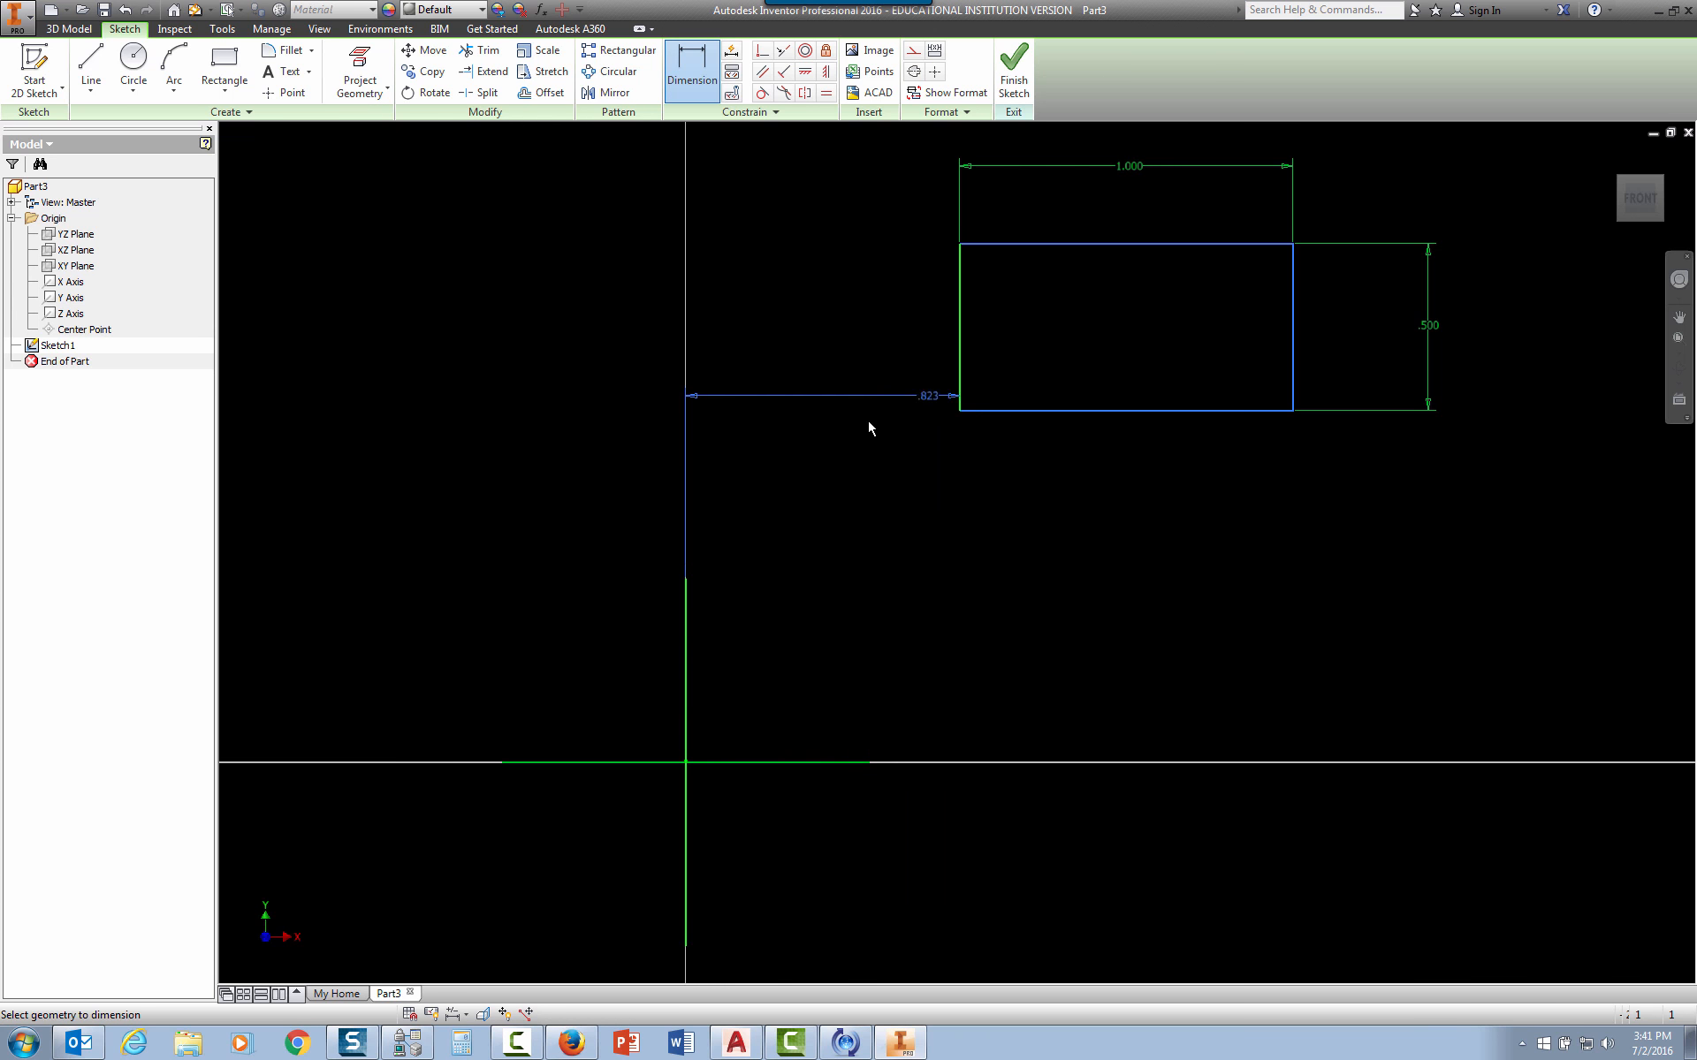
{"action": "left_click", "coordinate": [825, 487]}
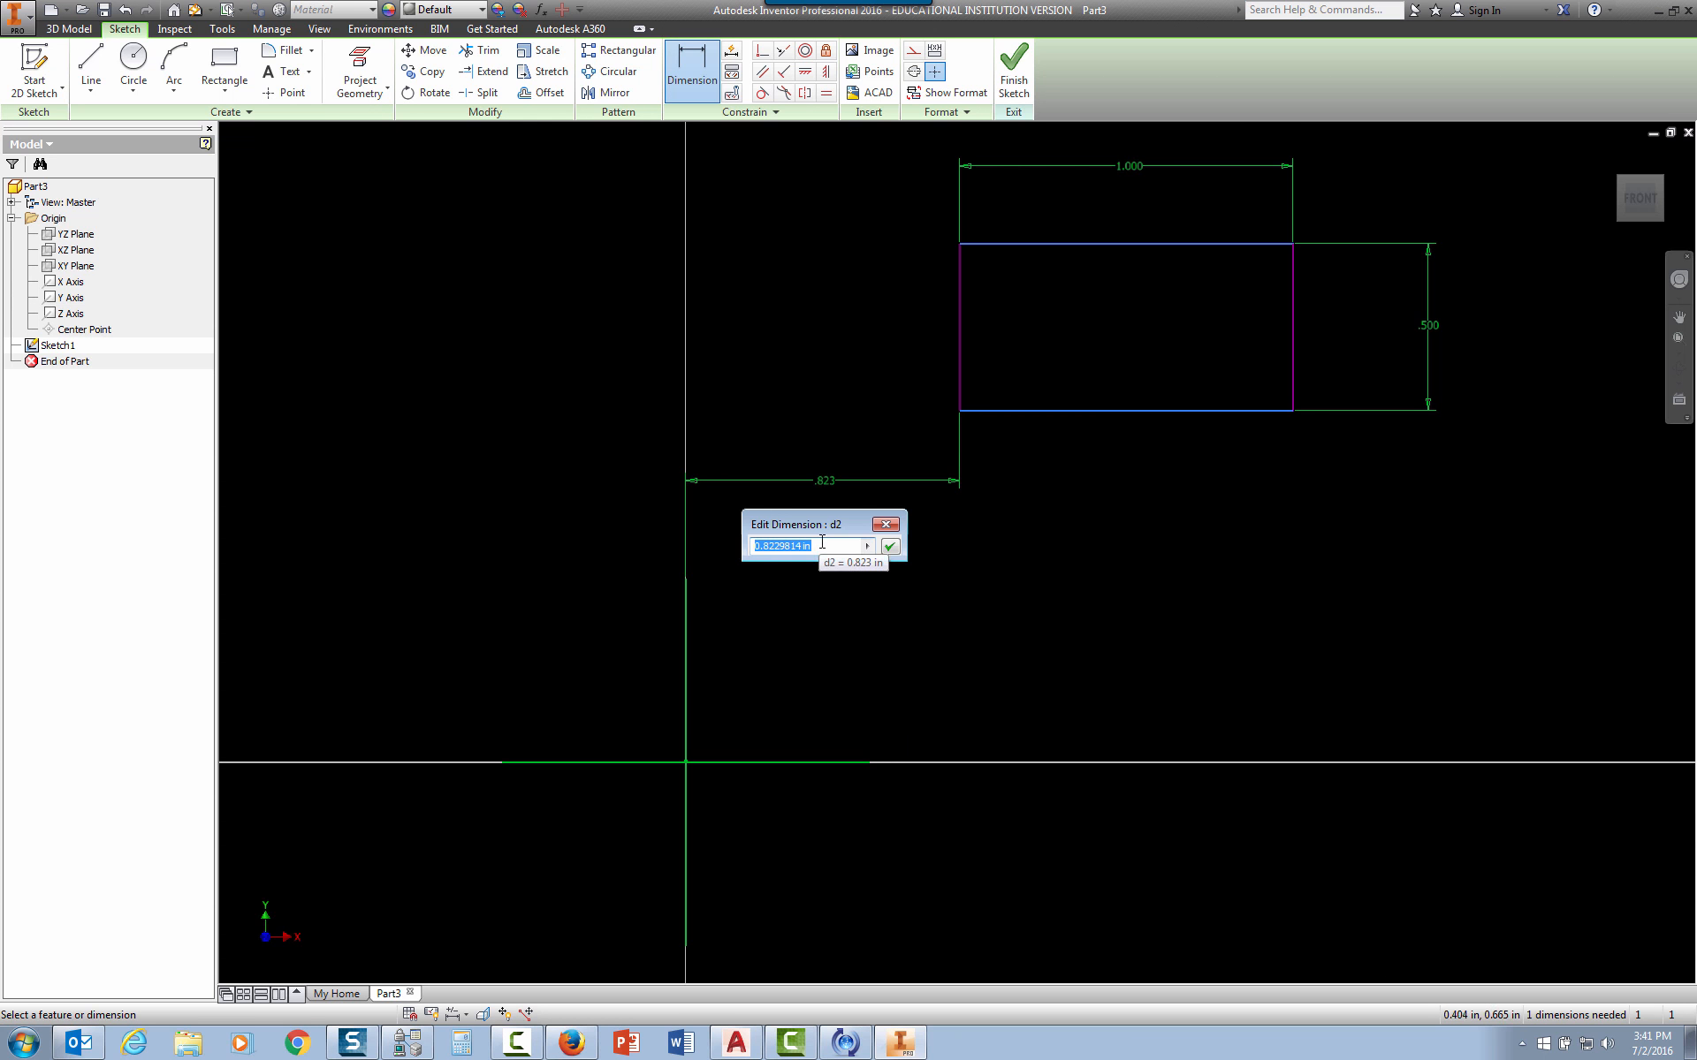
{"action": "type", "text": "0"}
{"action": "key", "text": "Return"}
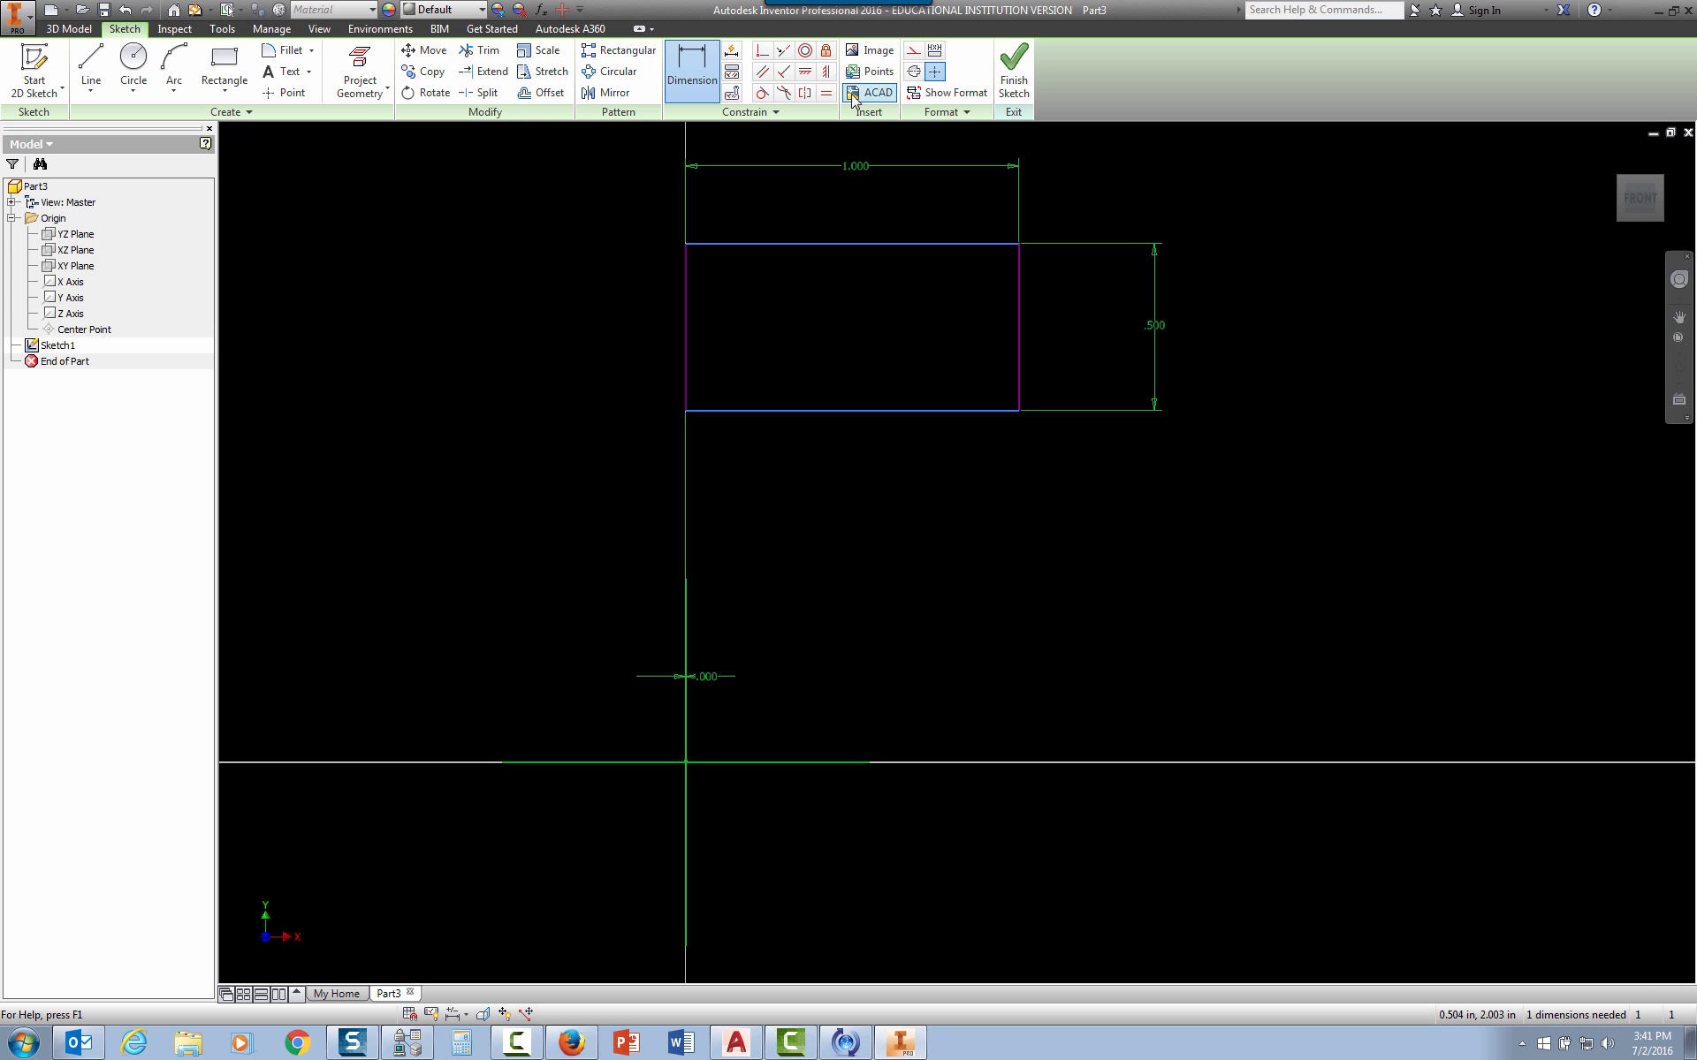
Dimension the rectangle's bottom edge at 0 from the projected horizontal origin line and look at the sketch in the home view
{"action": "left_click", "coordinate": [813, 412]}
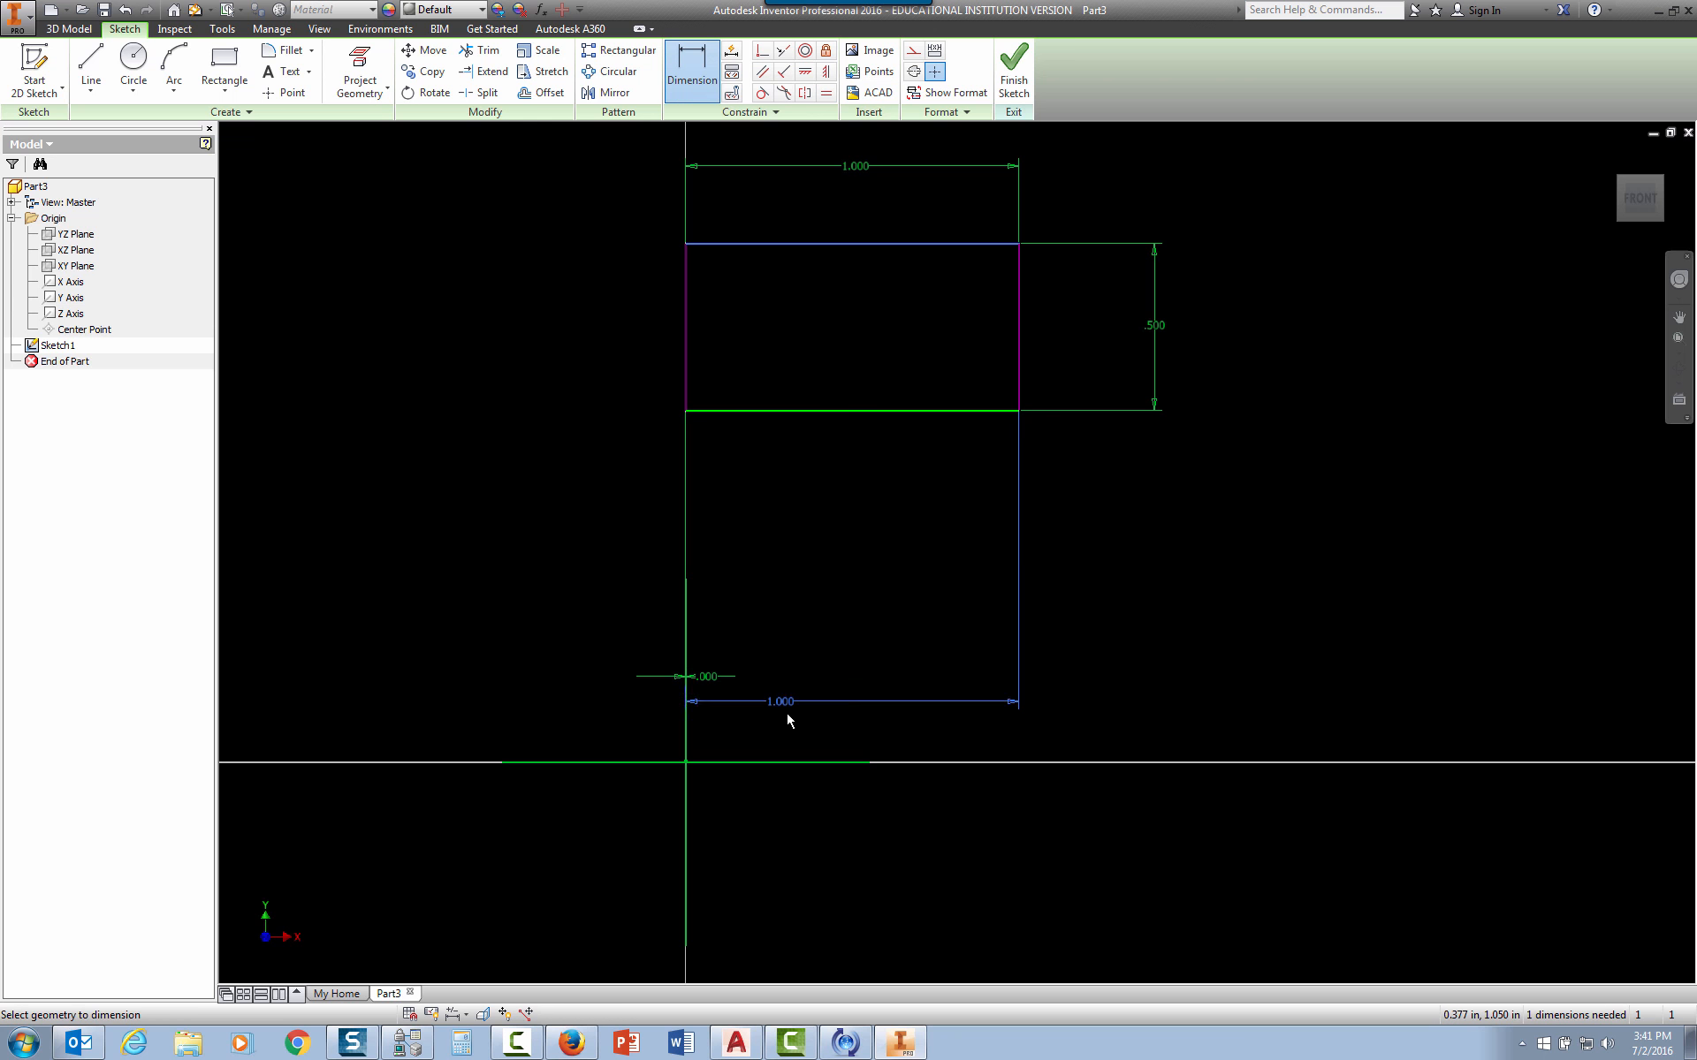
{"action": "left_click", "coordinate": [791, 763]}
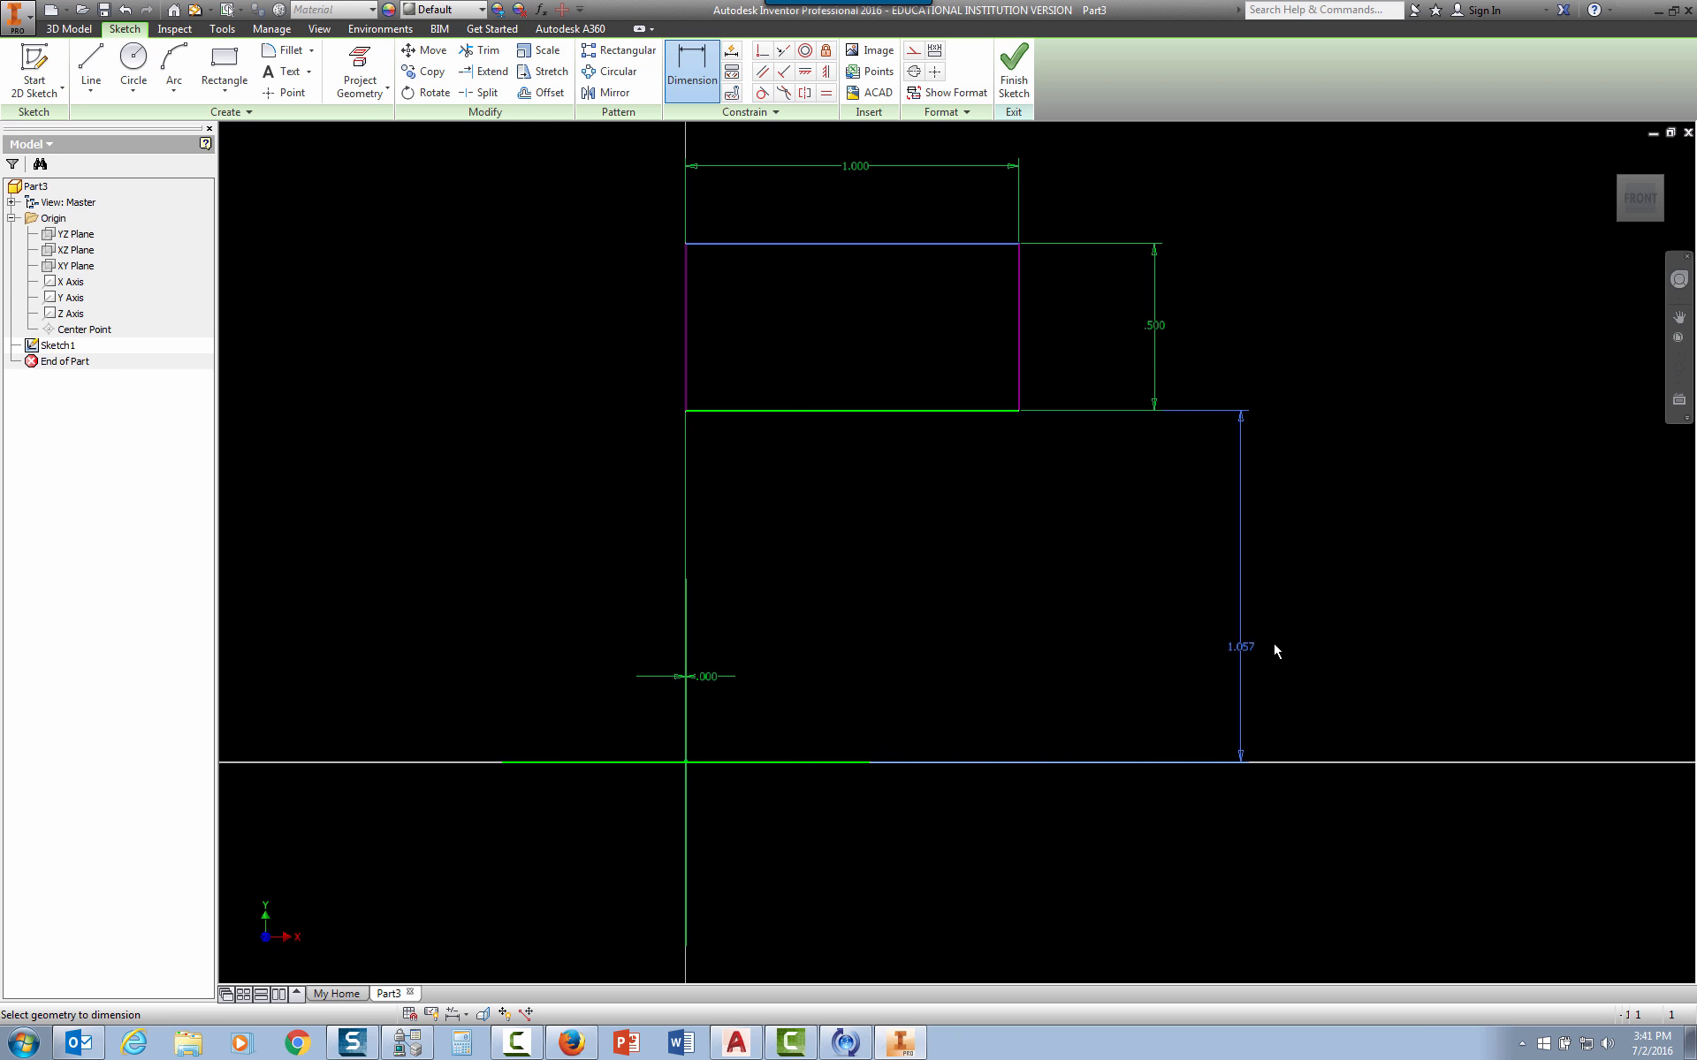
{"action": "left_click", "coordinate": [1299, 633]}
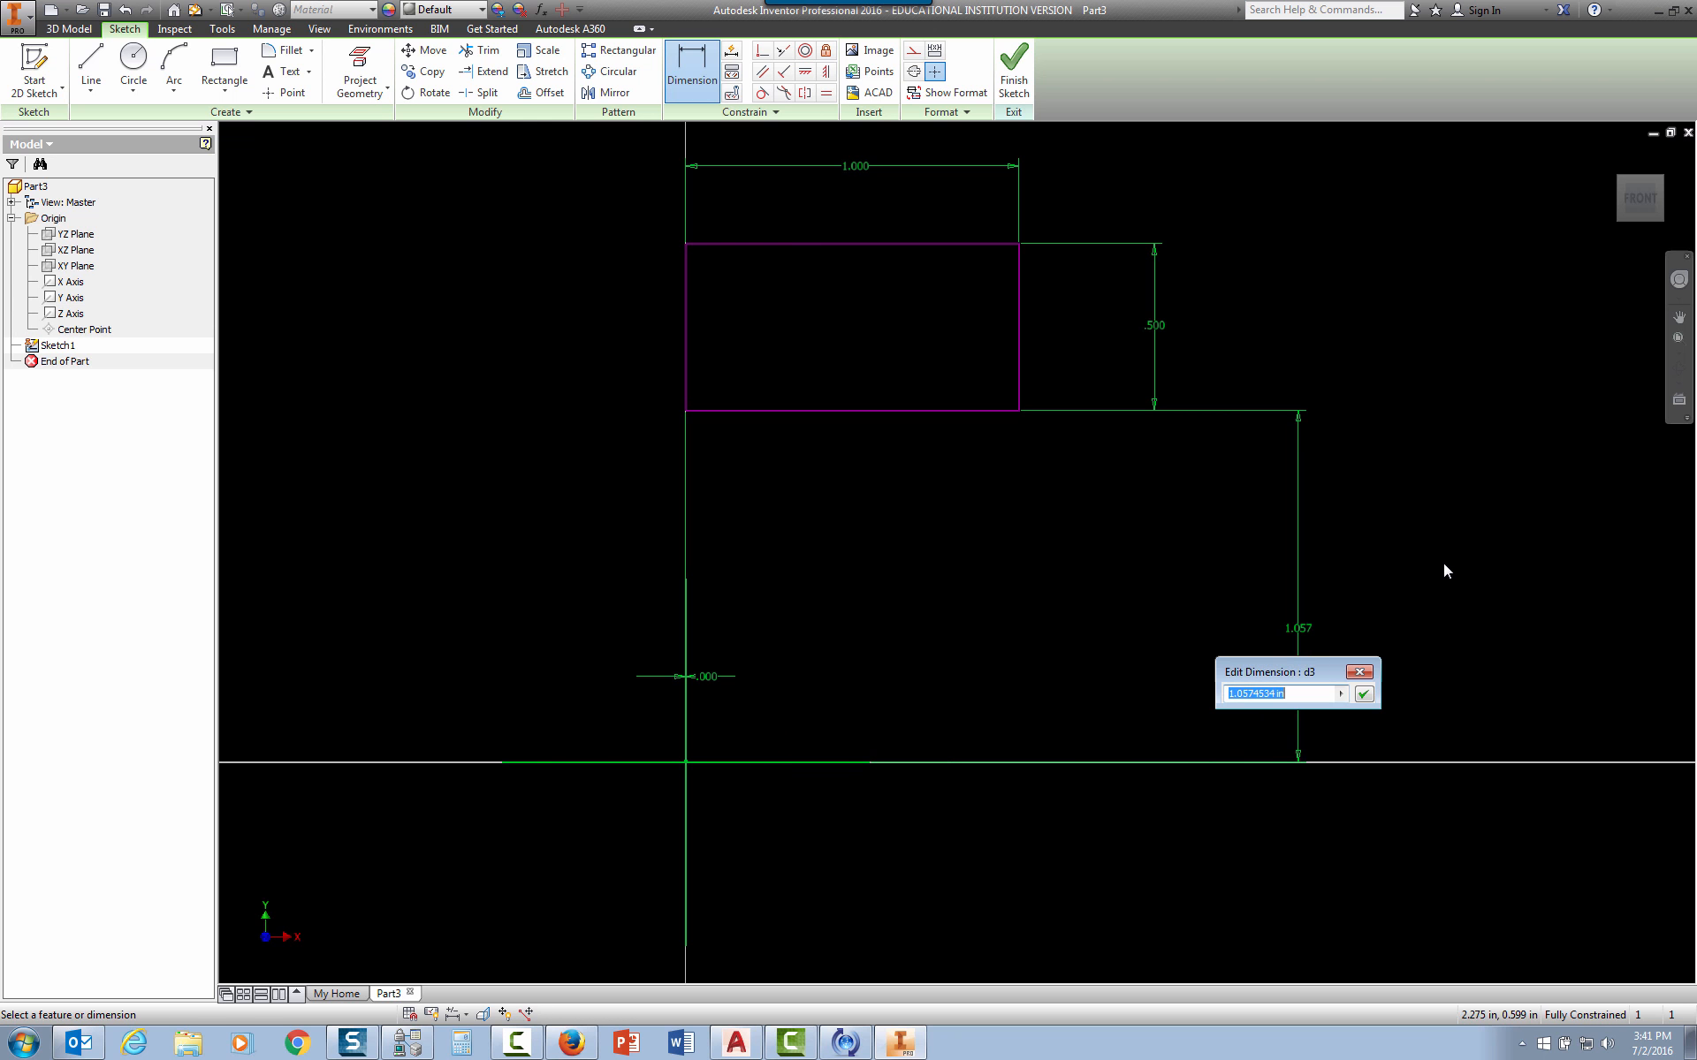
{"action": "type", "text": "0"}
{"action": "key", "text": "Return"}
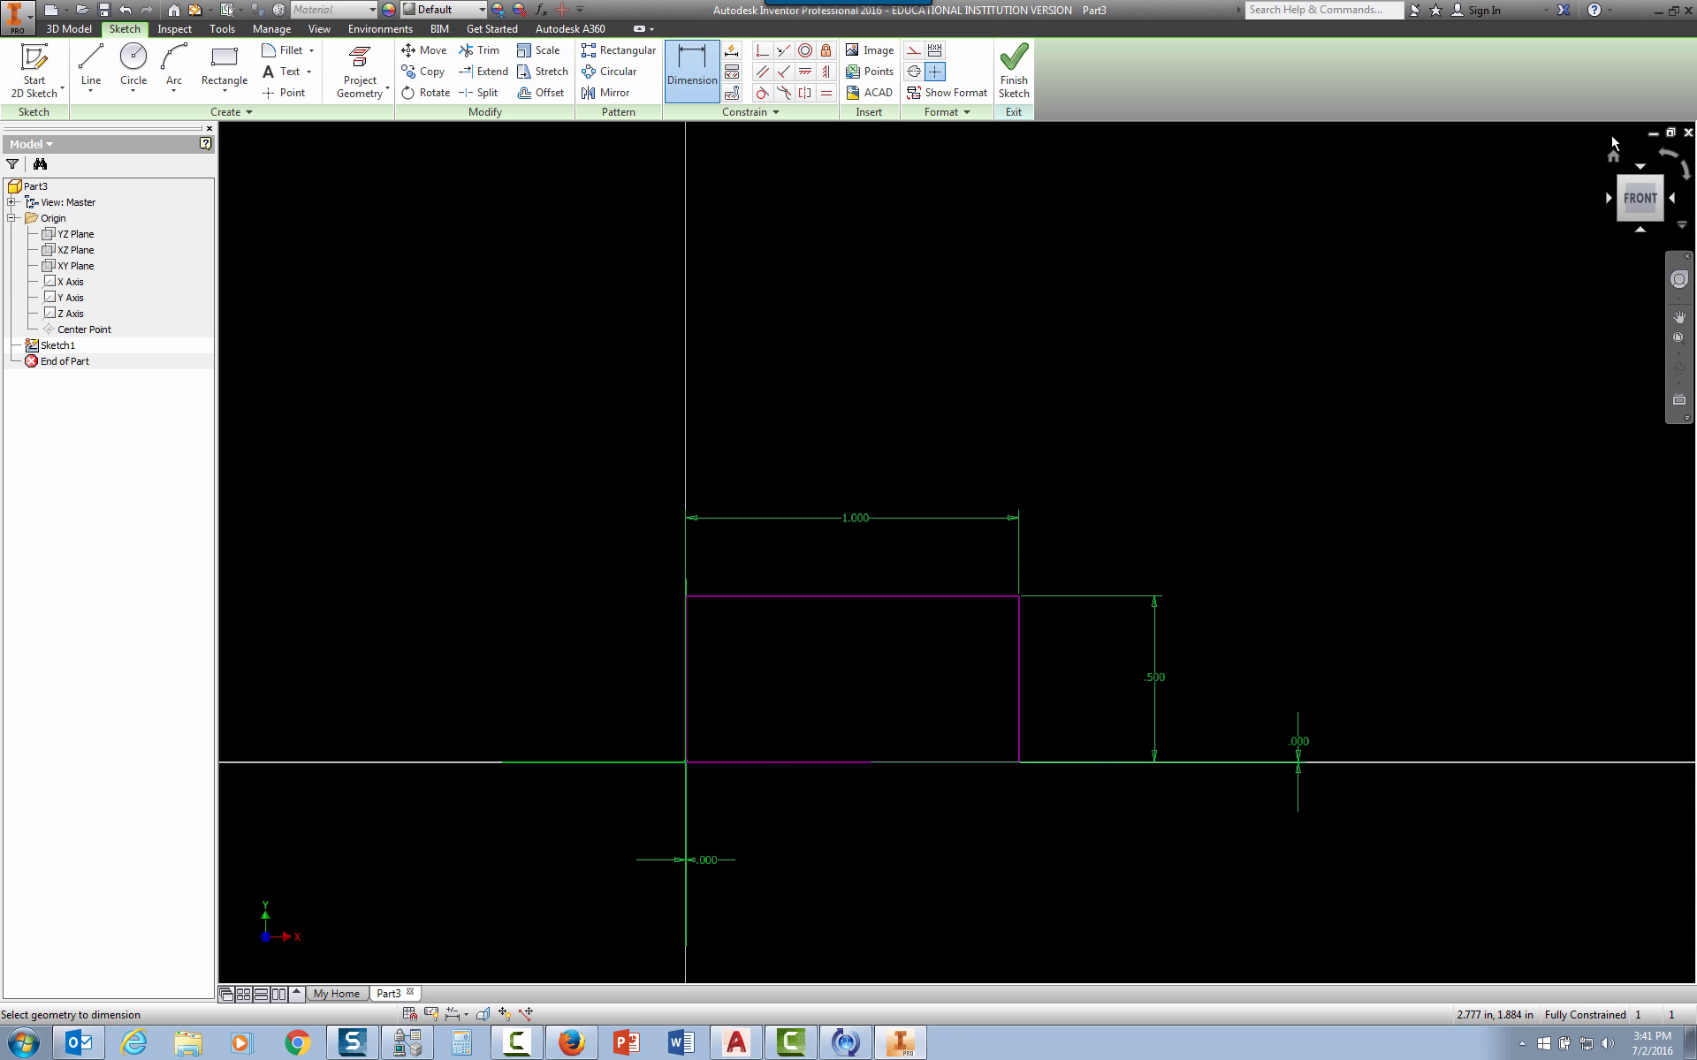
{"action": "left_click", "coordinate": [1612, 155]}
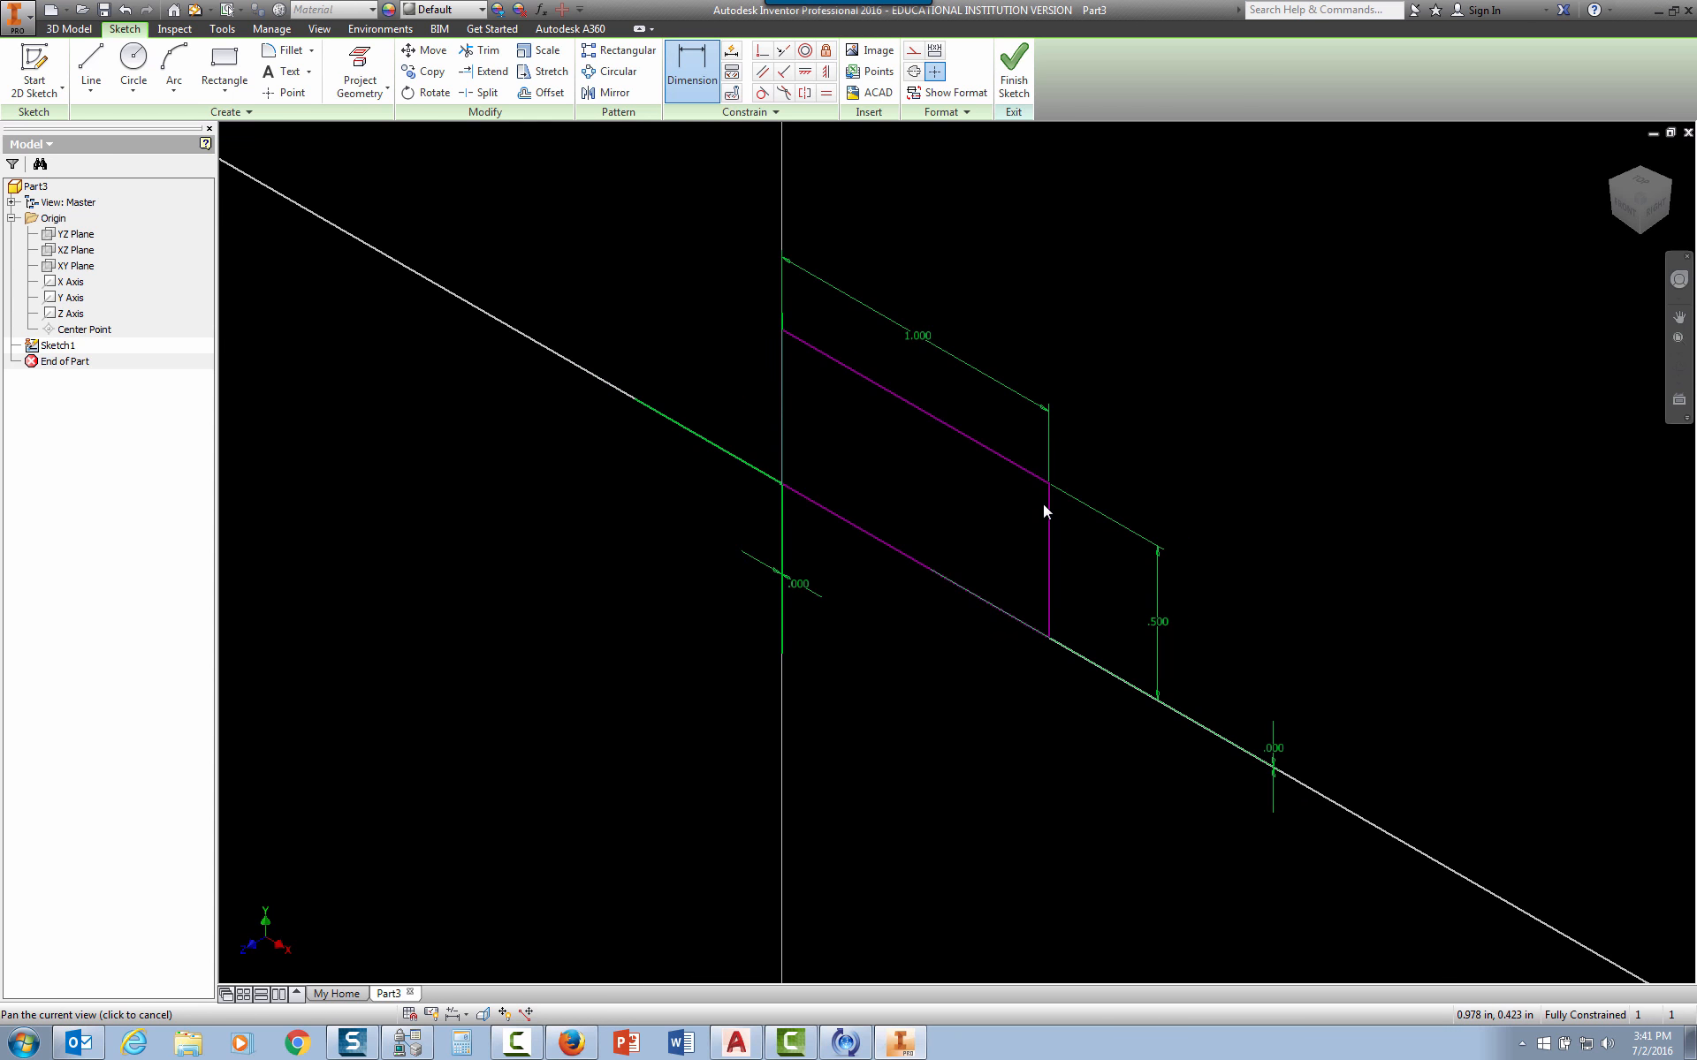
{"action": "scroll", "coordinate": [1043, 504], "scroll_direction": "down", "scroll_amount": 3}
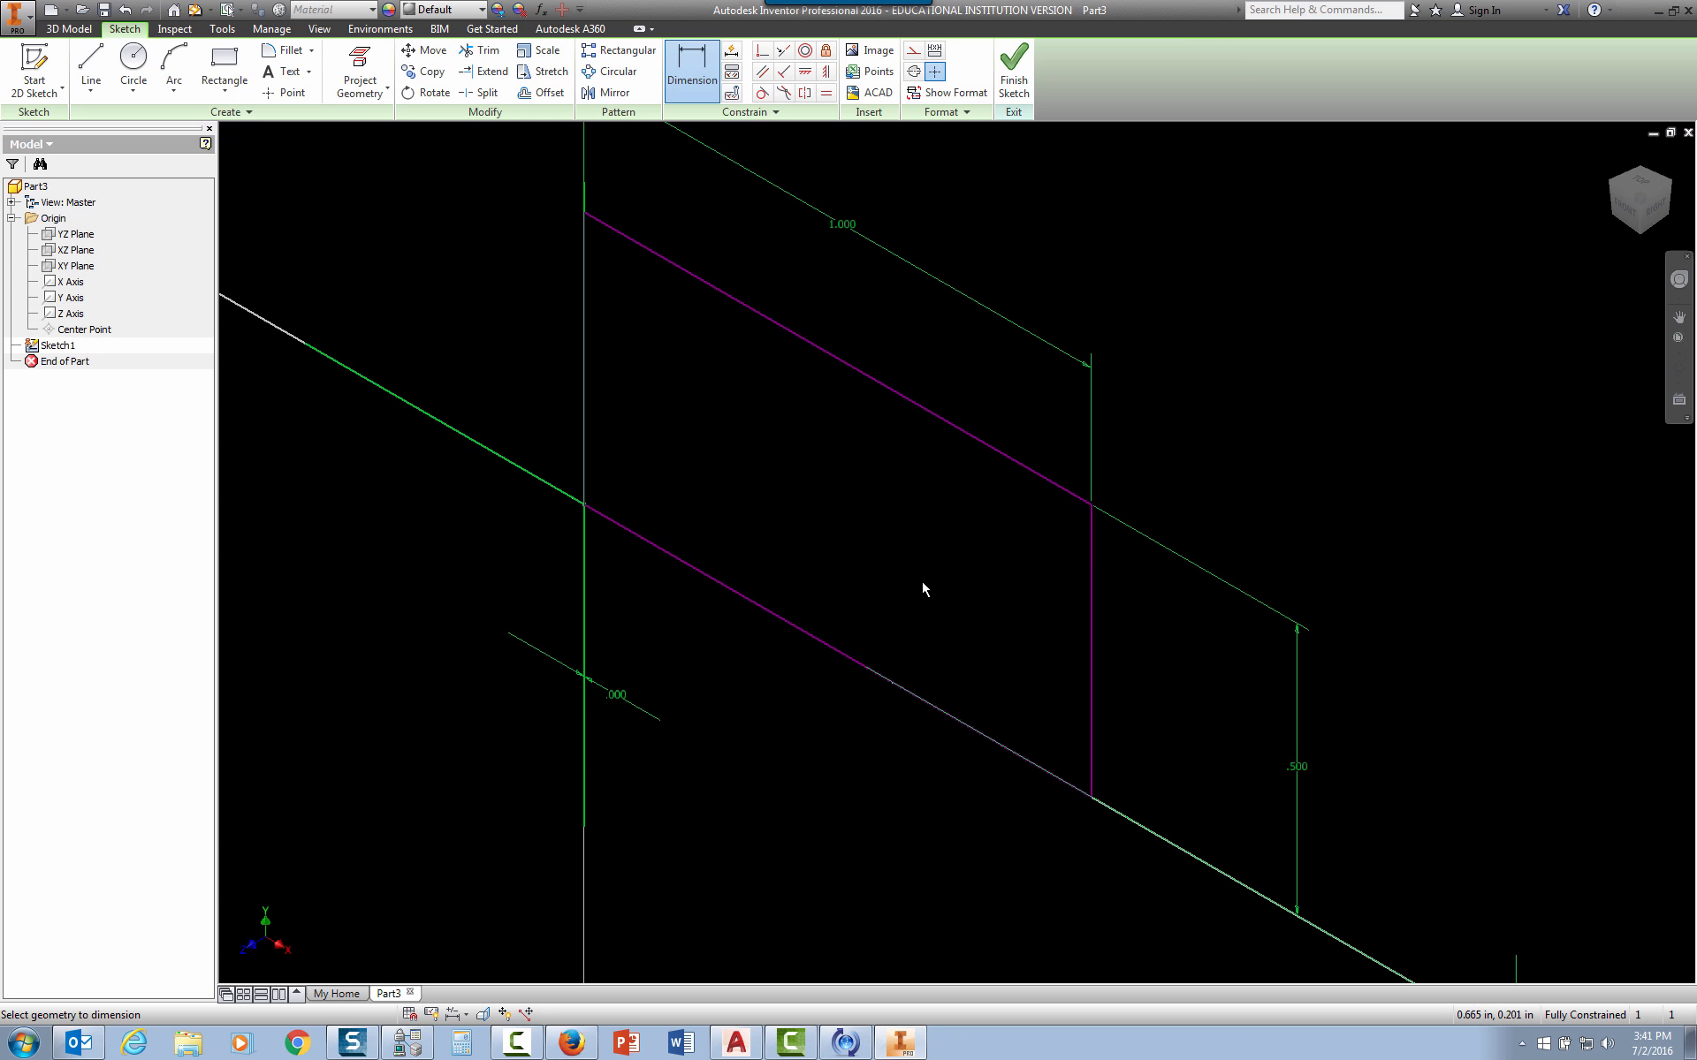
Undo the two dimensions that locate the rectangle from the projected origin lines, returning to the front view
{"action": "left_click", "coordinate": [124, 10]}
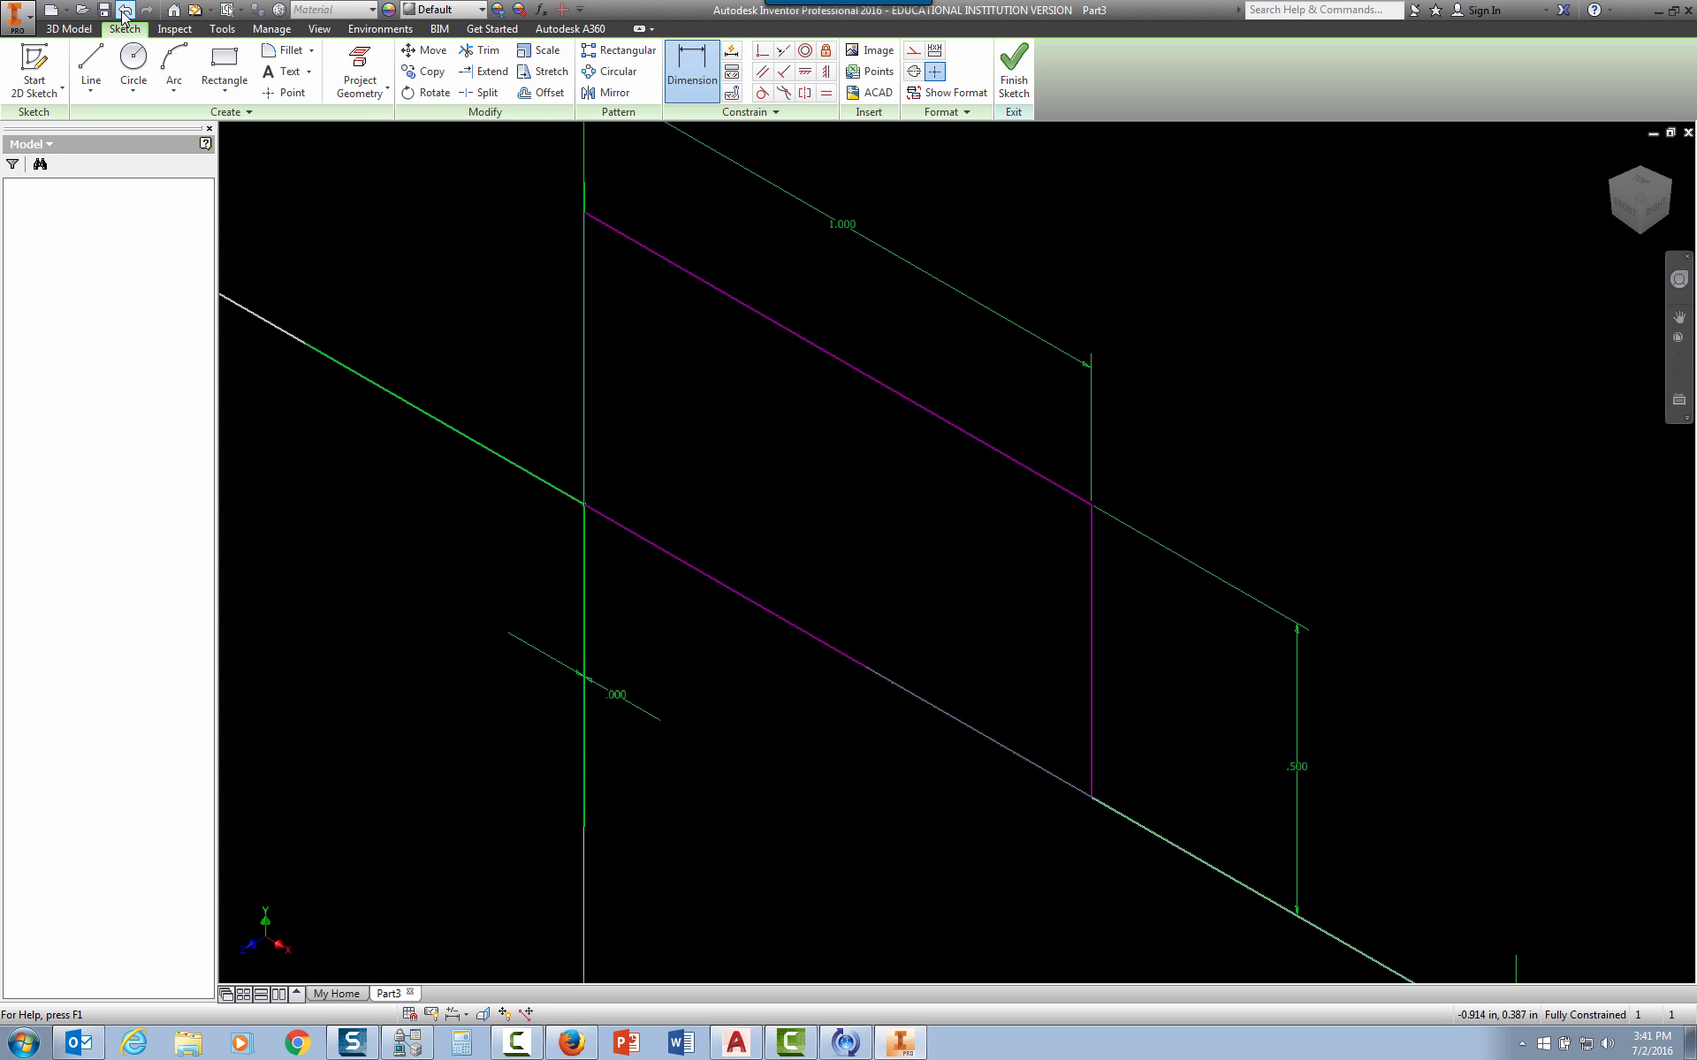
{"action": "left_click", "coordinate": [125, 11]}
{"action": "left_click", "coordinate": [125, 11]}
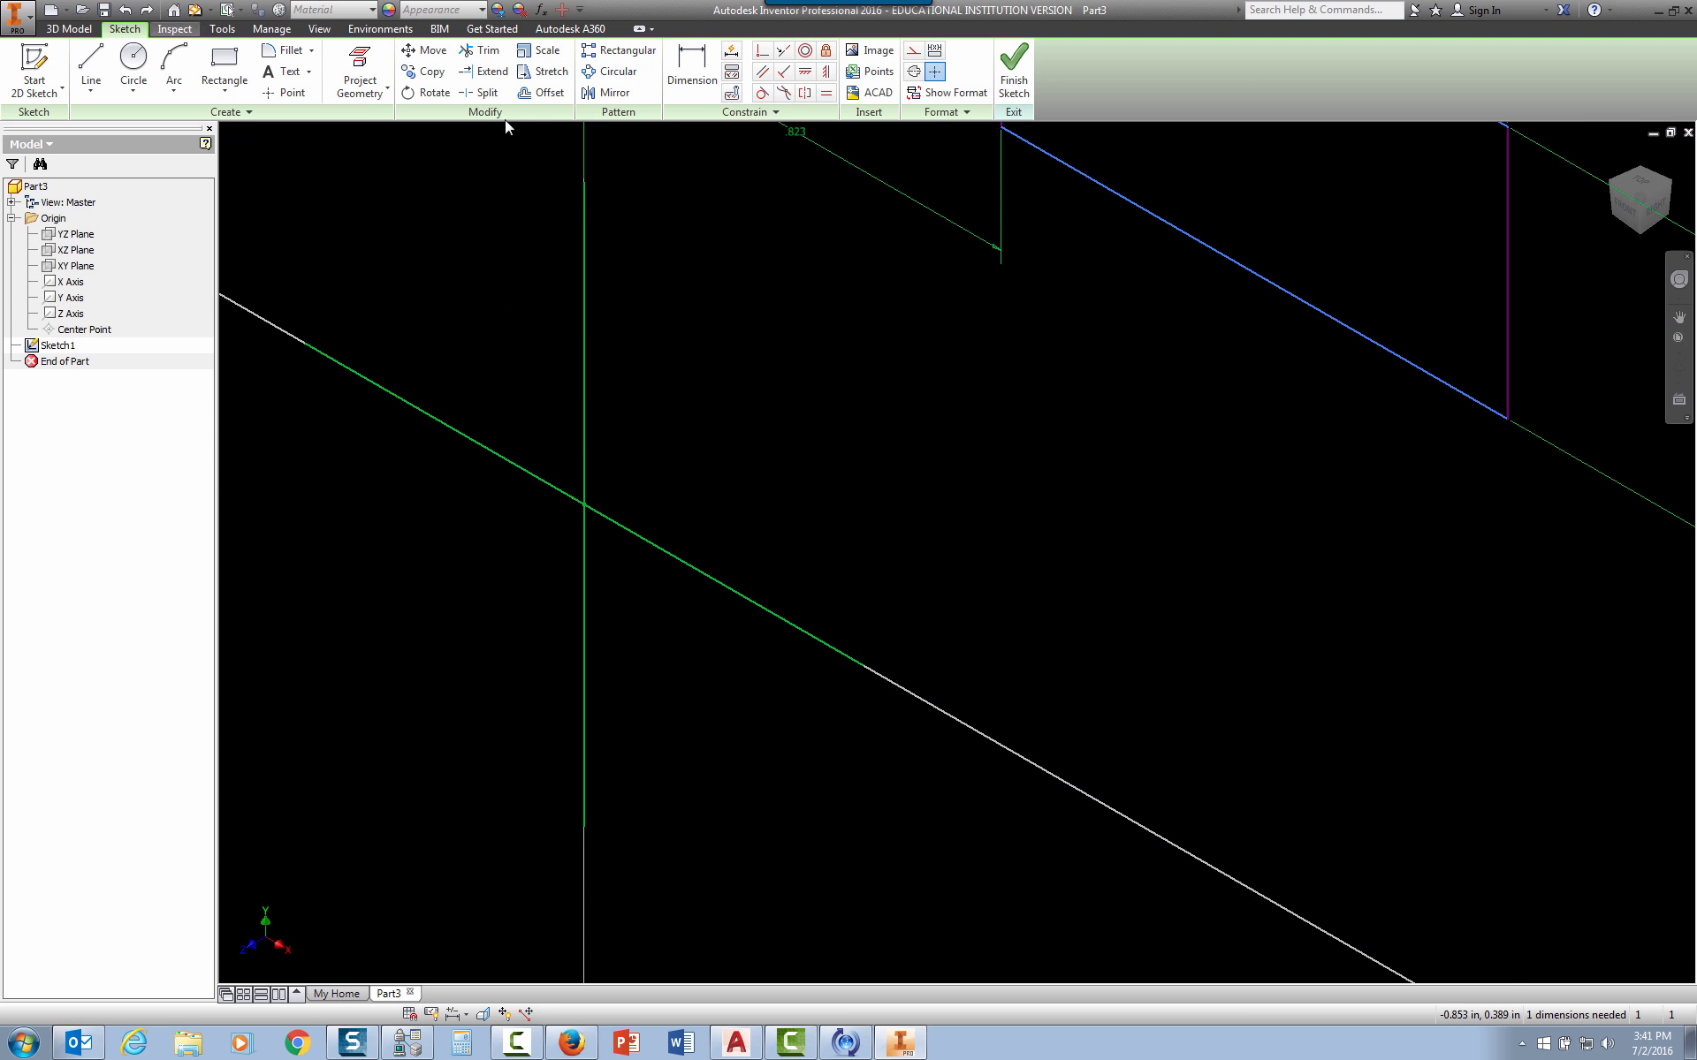
{"action": "middle_click_drag", "start_coordinate": [989, 291], "coordinate": [928, 632]}
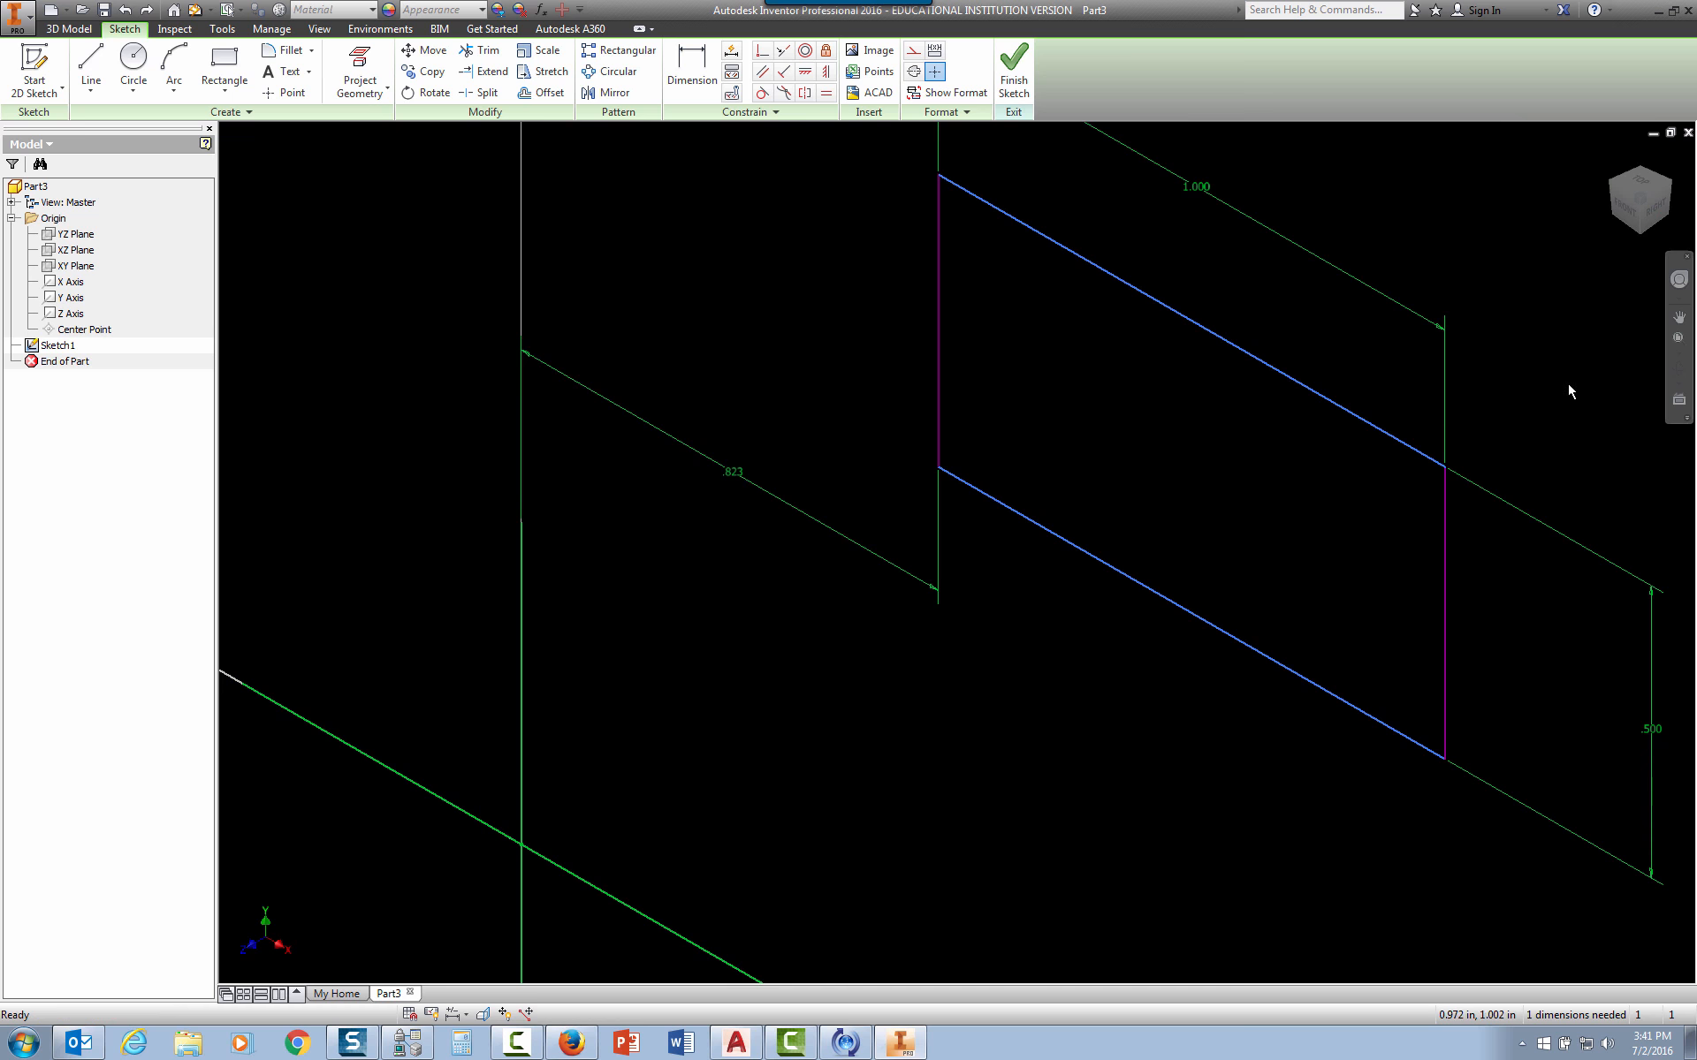
{"action": "left_click", "coordinate": [1625, 205]}
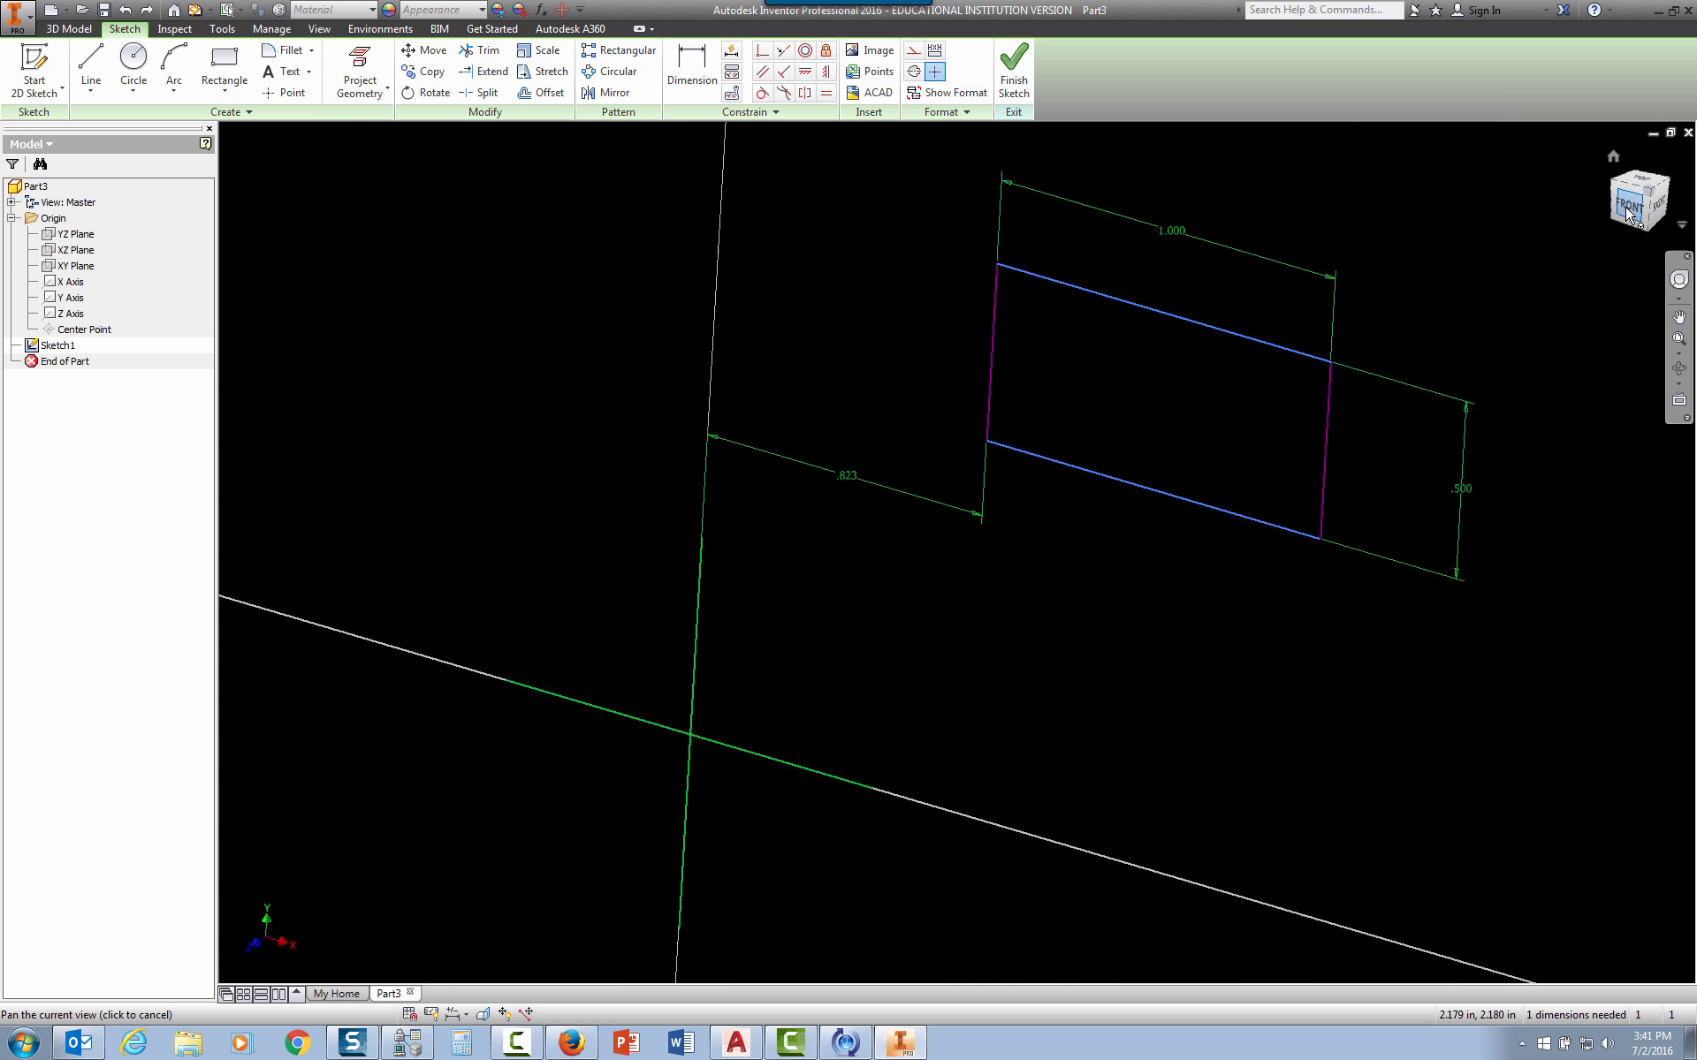
{"action": "left_click", "coordinate": [125, 11]}
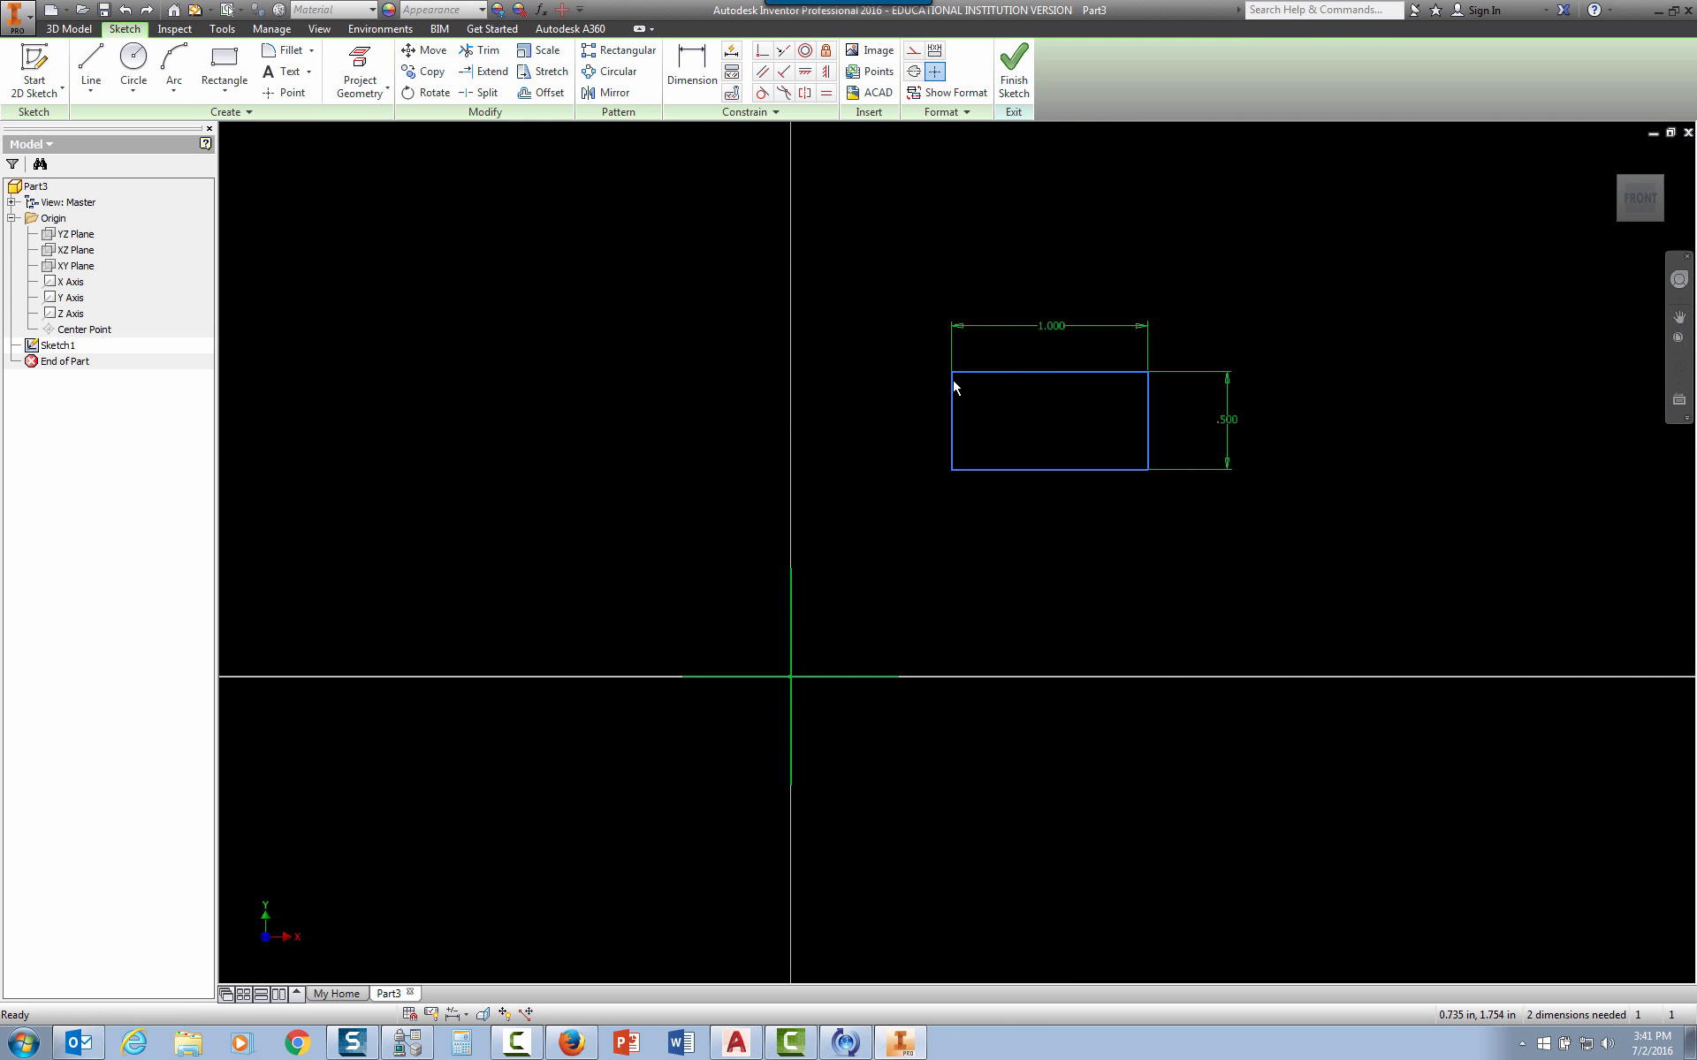
Make the rectangle's lower-left corner coincident with the projected origin center point, and undo that constraint
{"action": "middle_click_drag", "start_coordinate": [1145, 564], "coordinate": [1137, 622]}
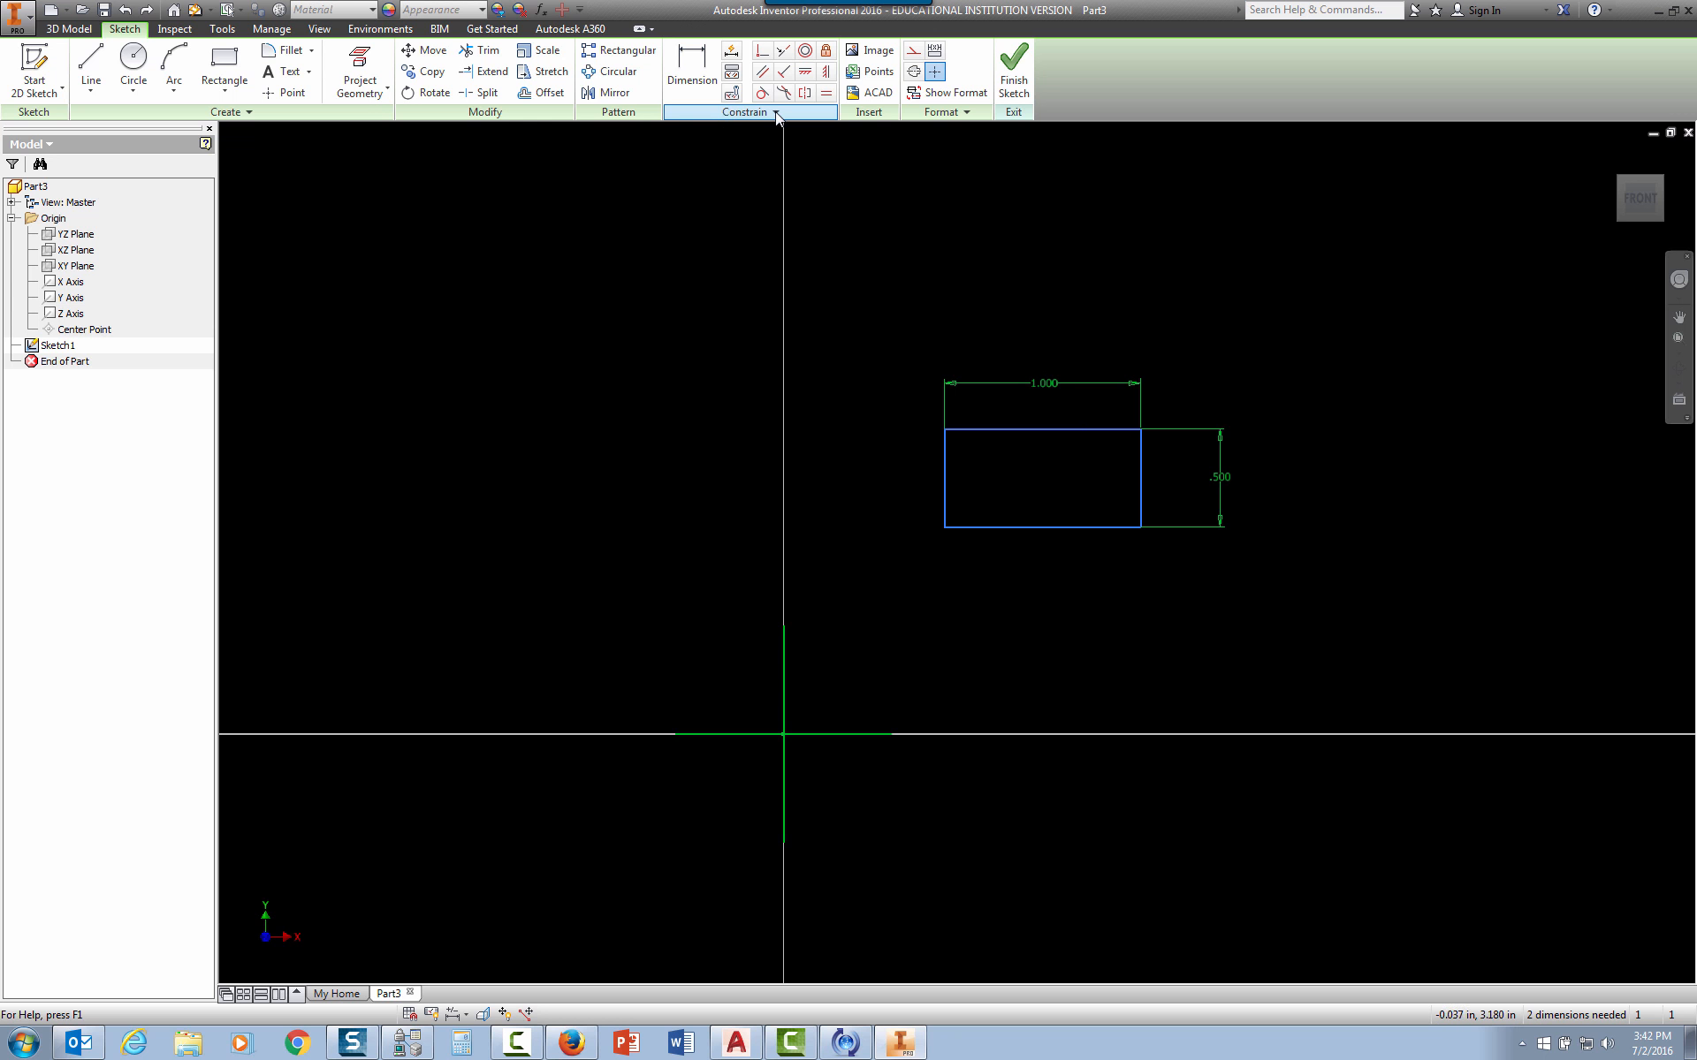
{"action": "left_click", "coordinate": [762, 52]}
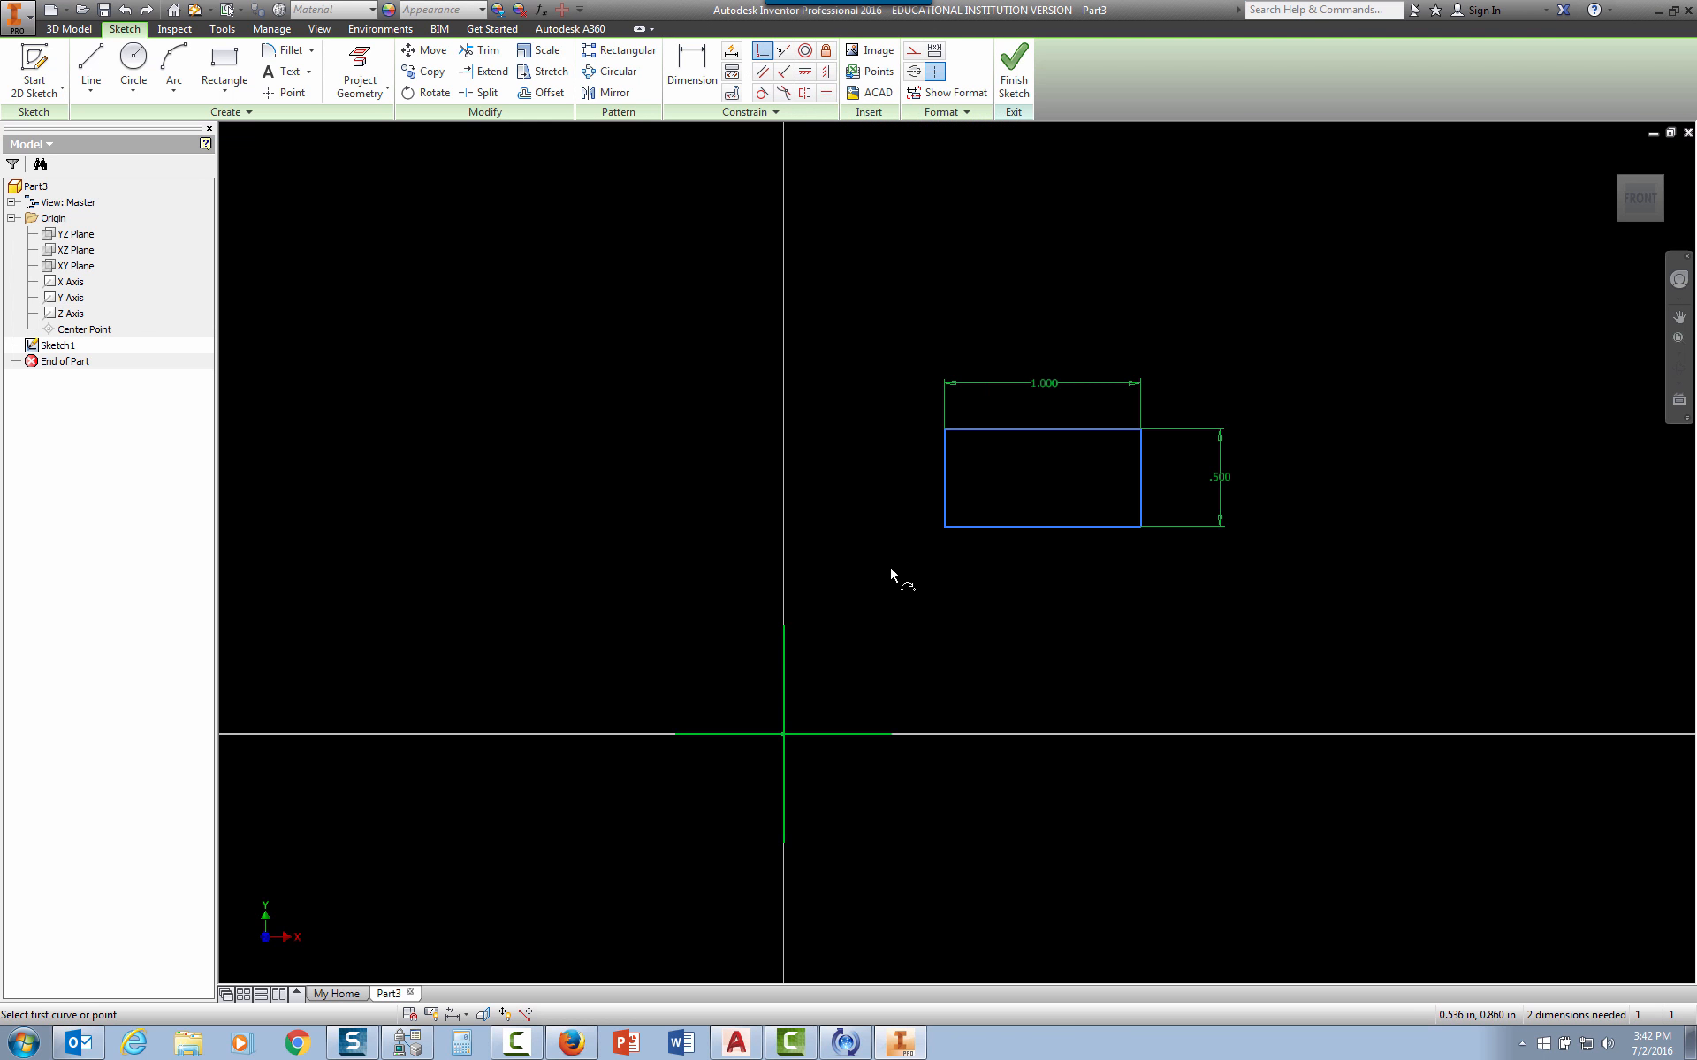
{"action": "left_click", "coordinate": [946, 530]}
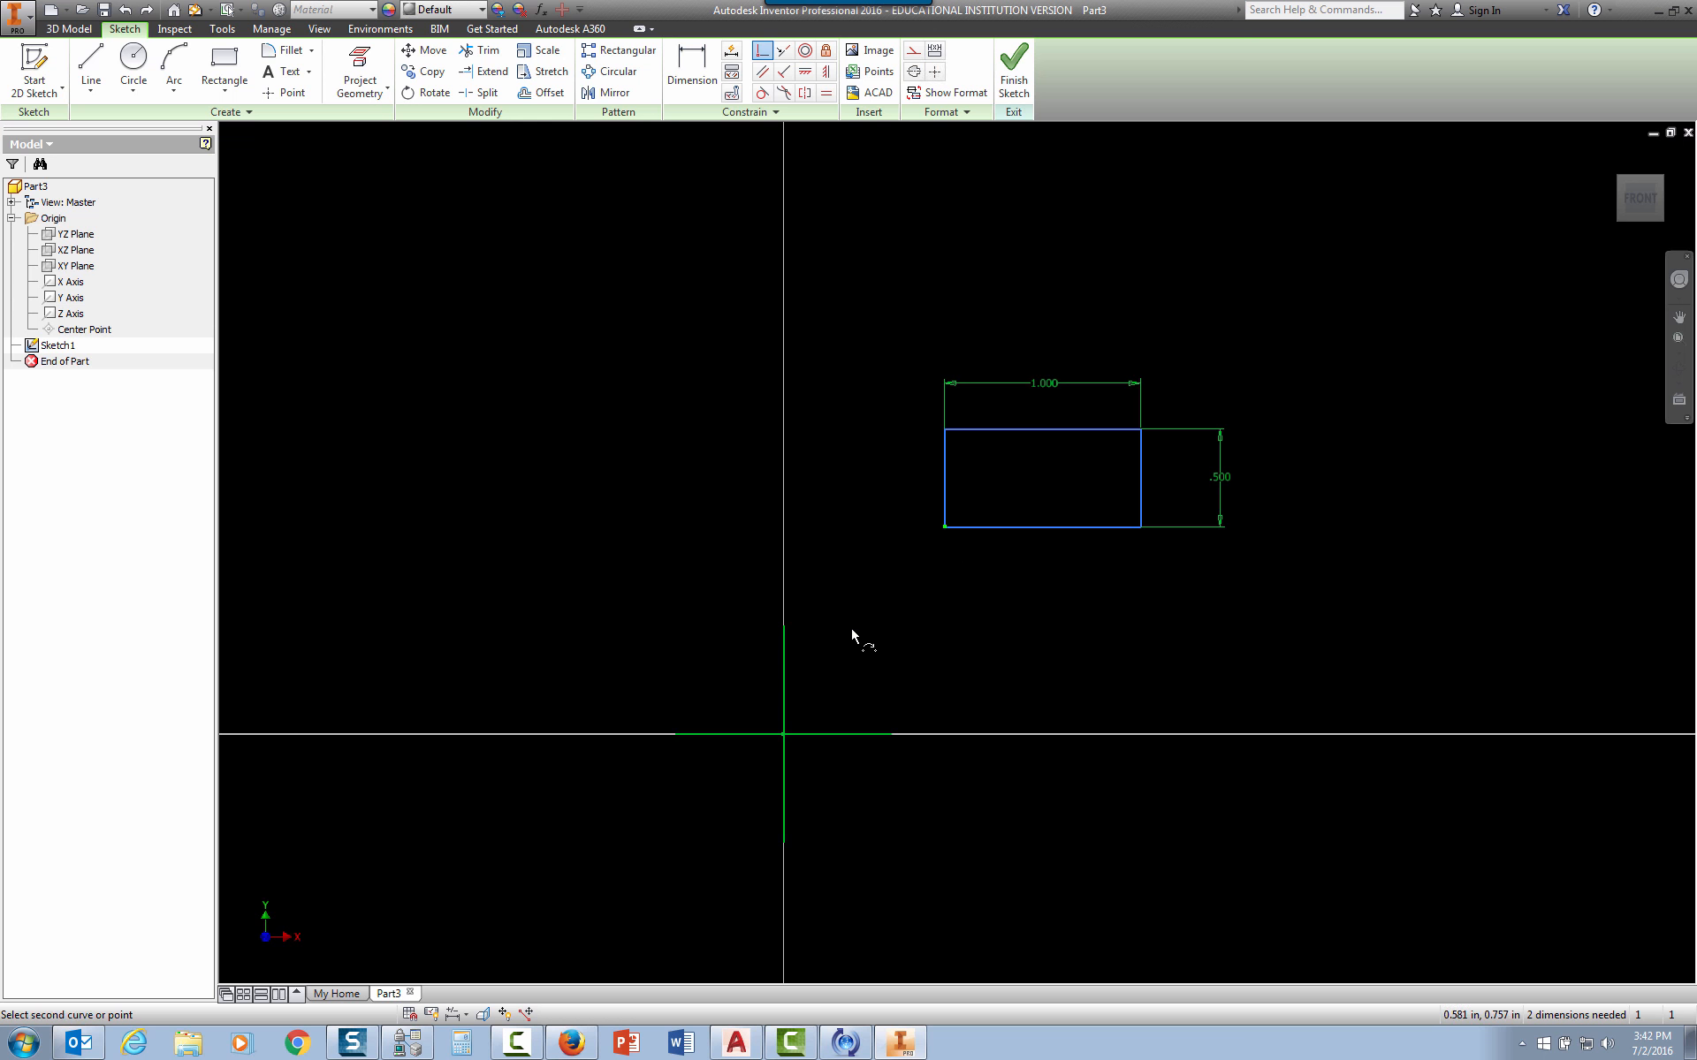
{"action": "left_click", "coordinate": [784, 734]}
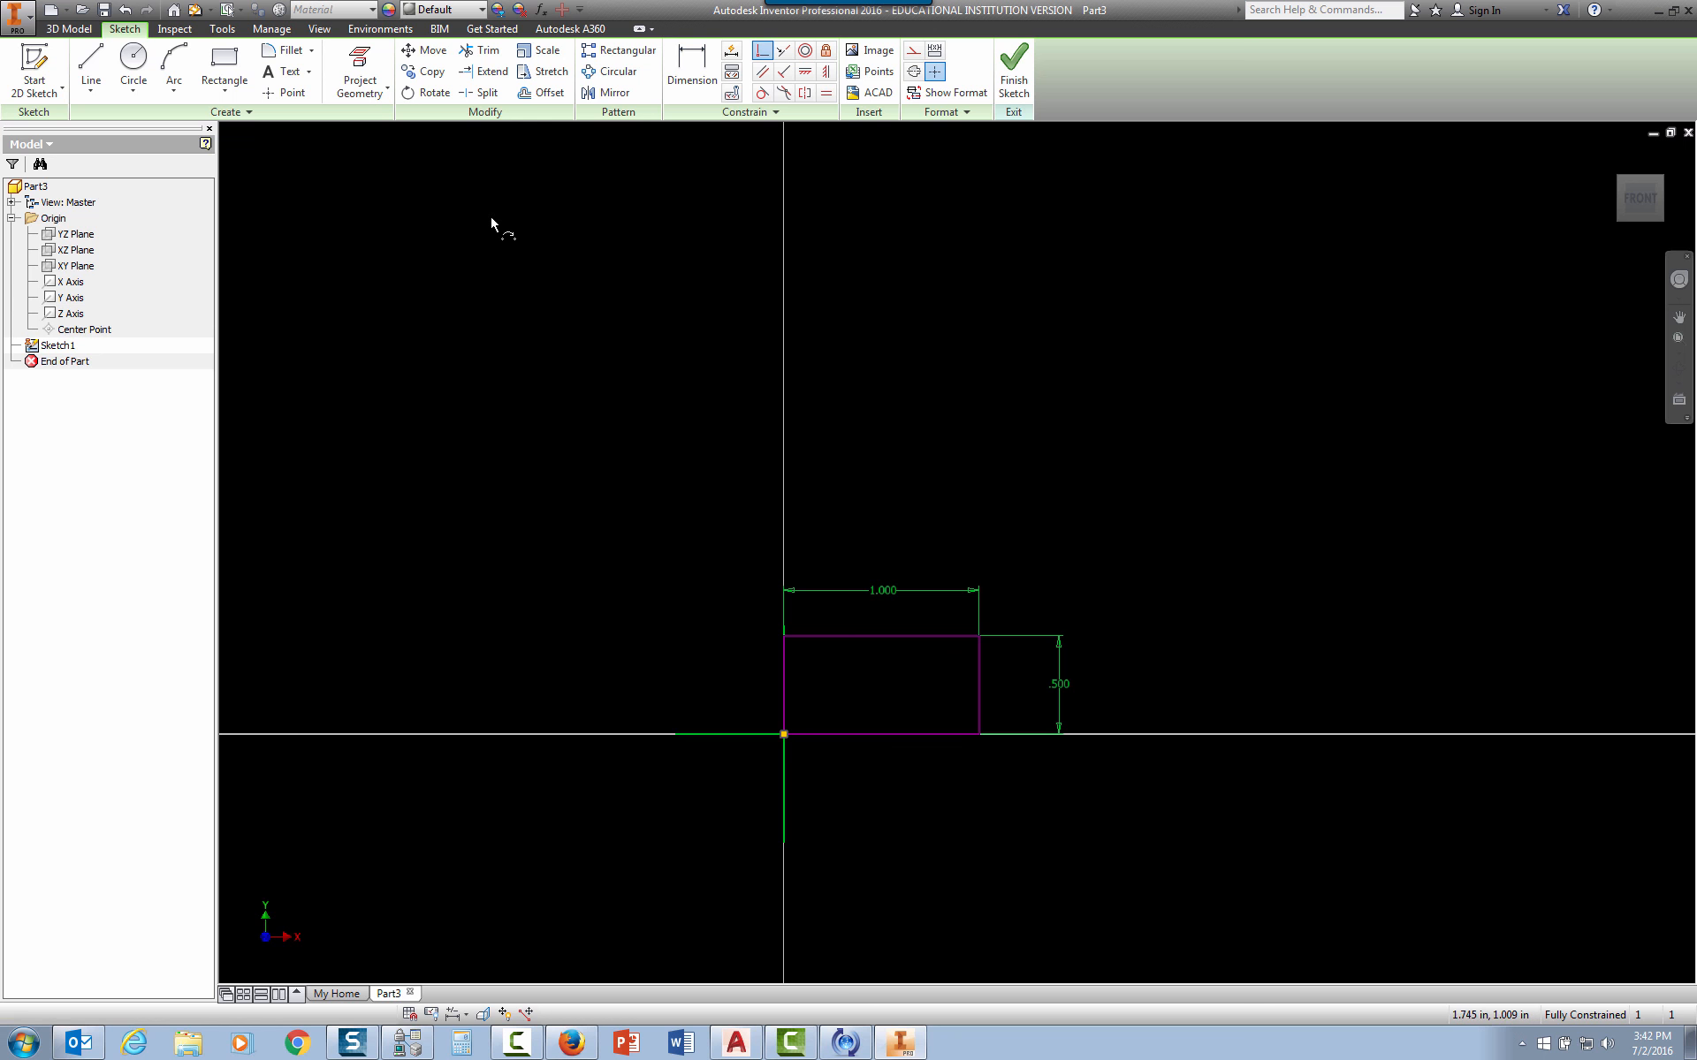
{"action": "left_click", "coordinate": [126, 14]}
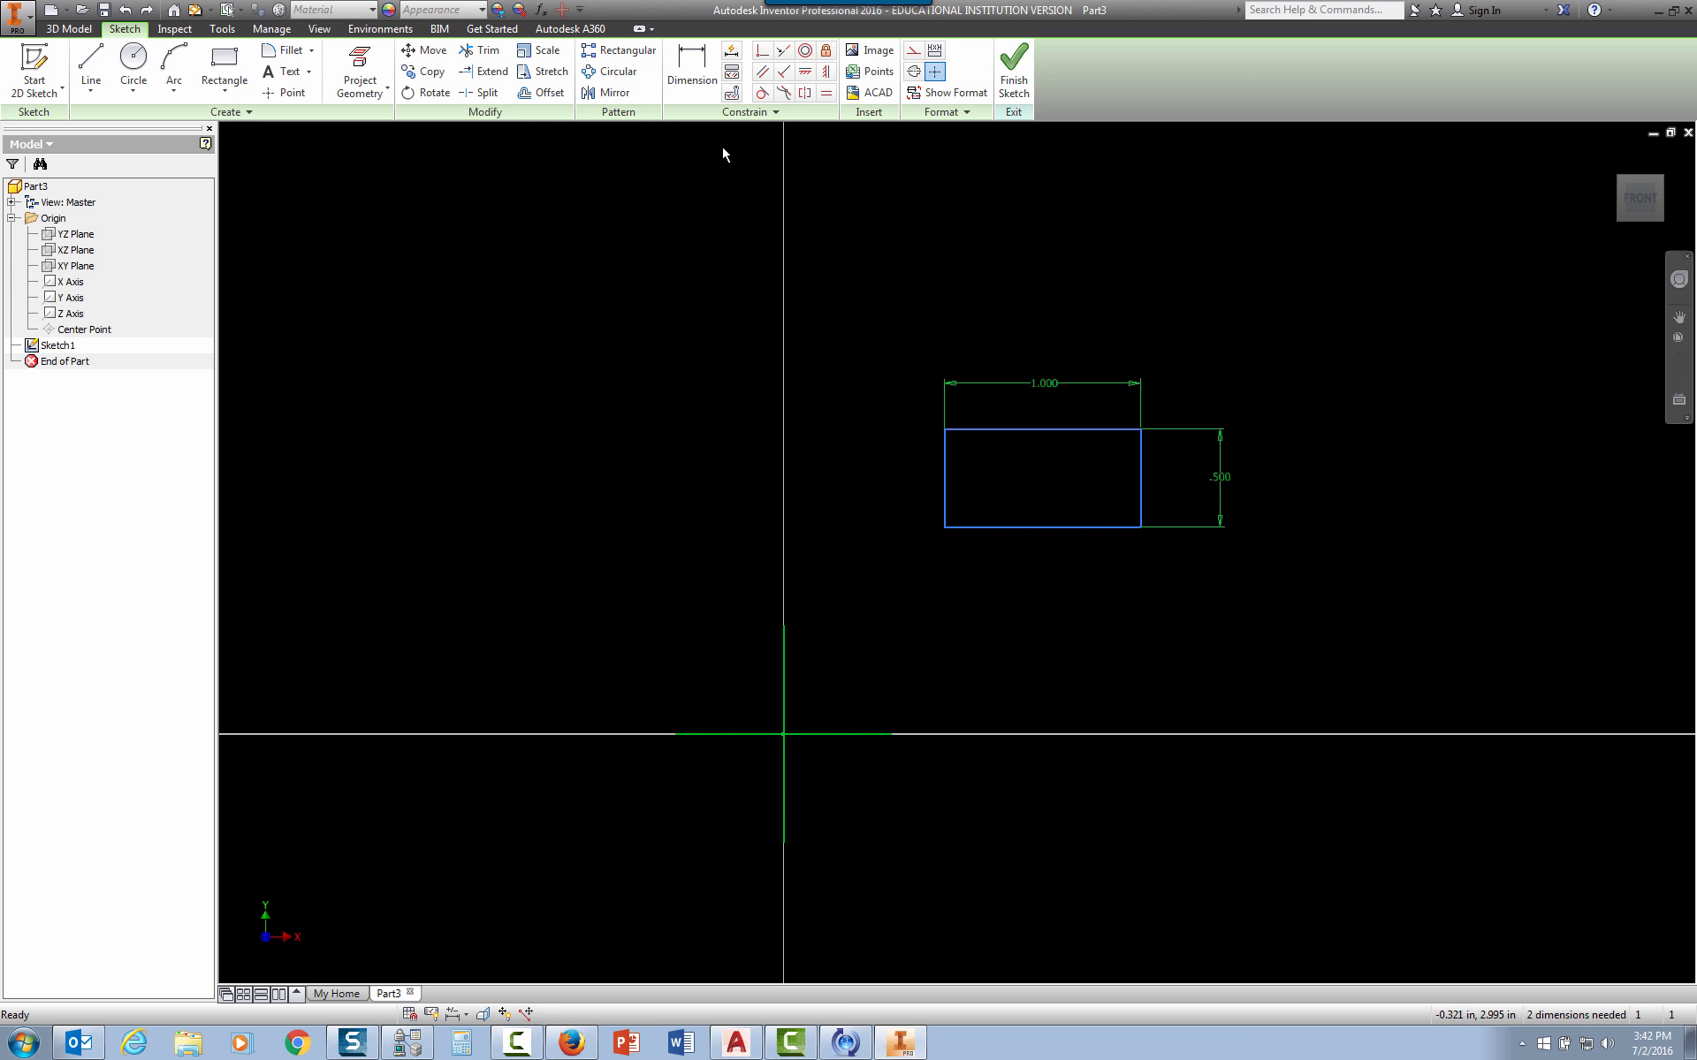
Make the rectangle's left and bottom edges collinear with the projected vertical and horizontal origin lines, and undo both constraints
{"action": "left_click", "coordinate": [781, 53]}
{"action": "left_click", "coordinate": [946, 482]}
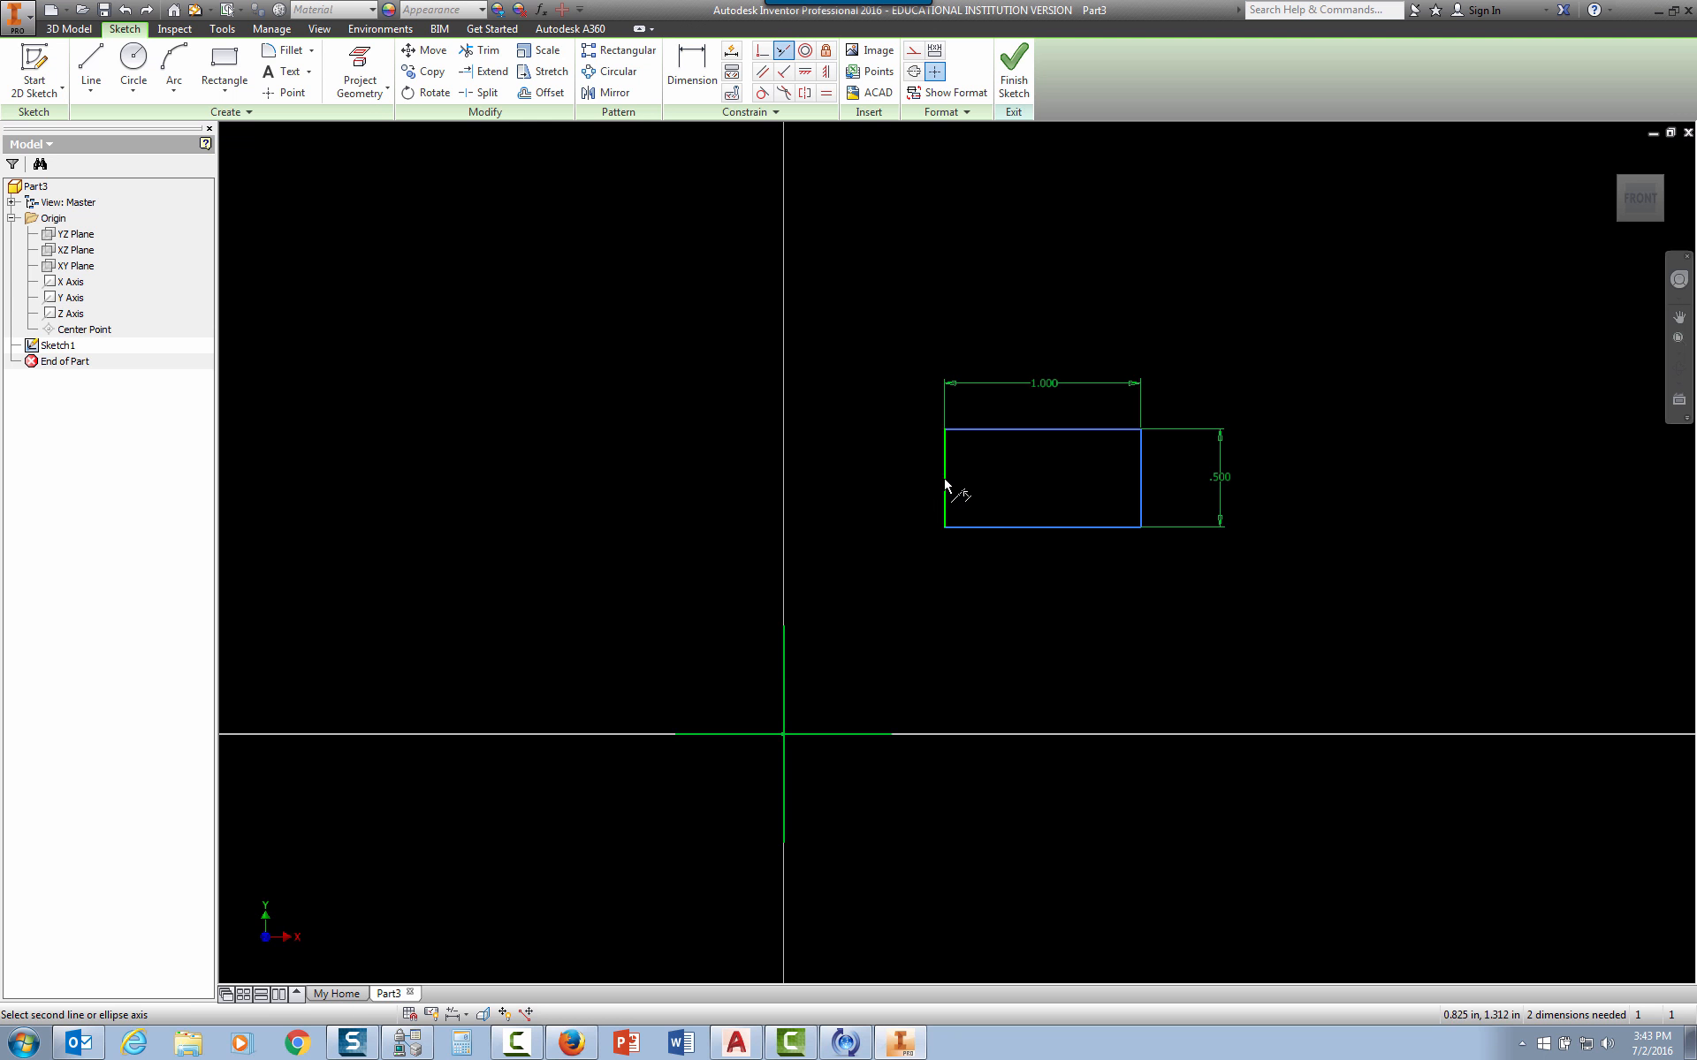
{"action": "left_click", "coordinate": [785, 689]}
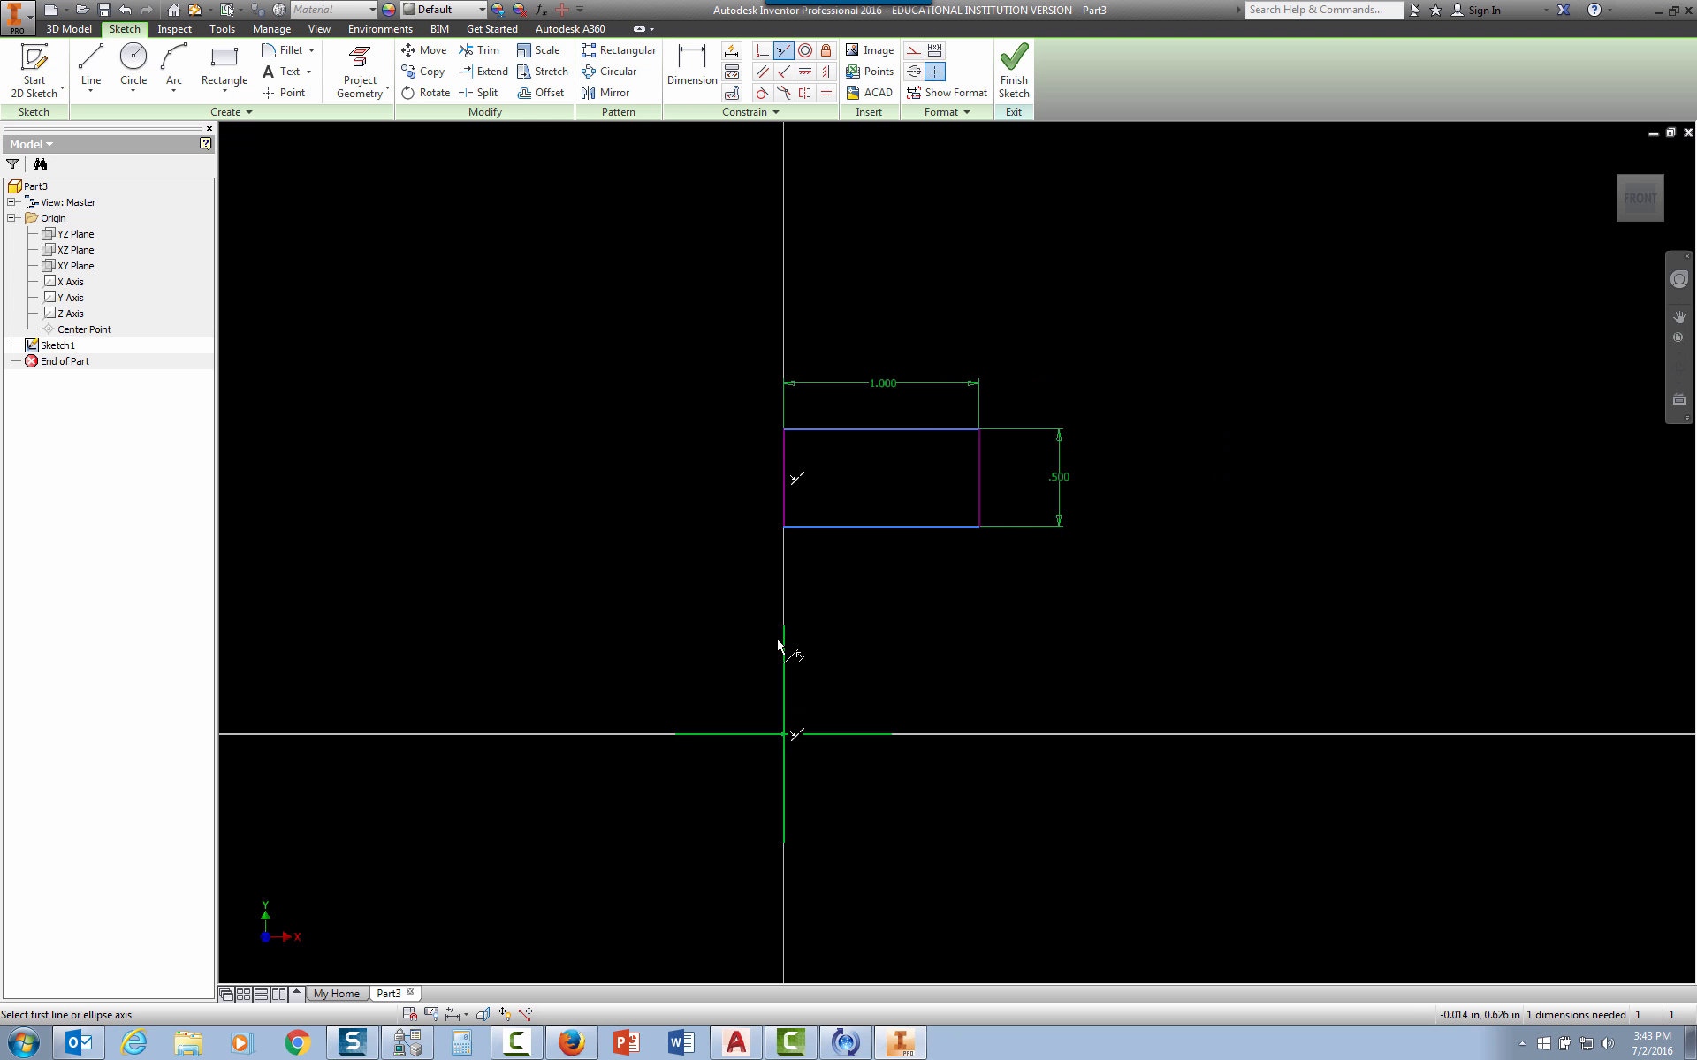
{"action": "left_click", "coordinate": [885, 529]}
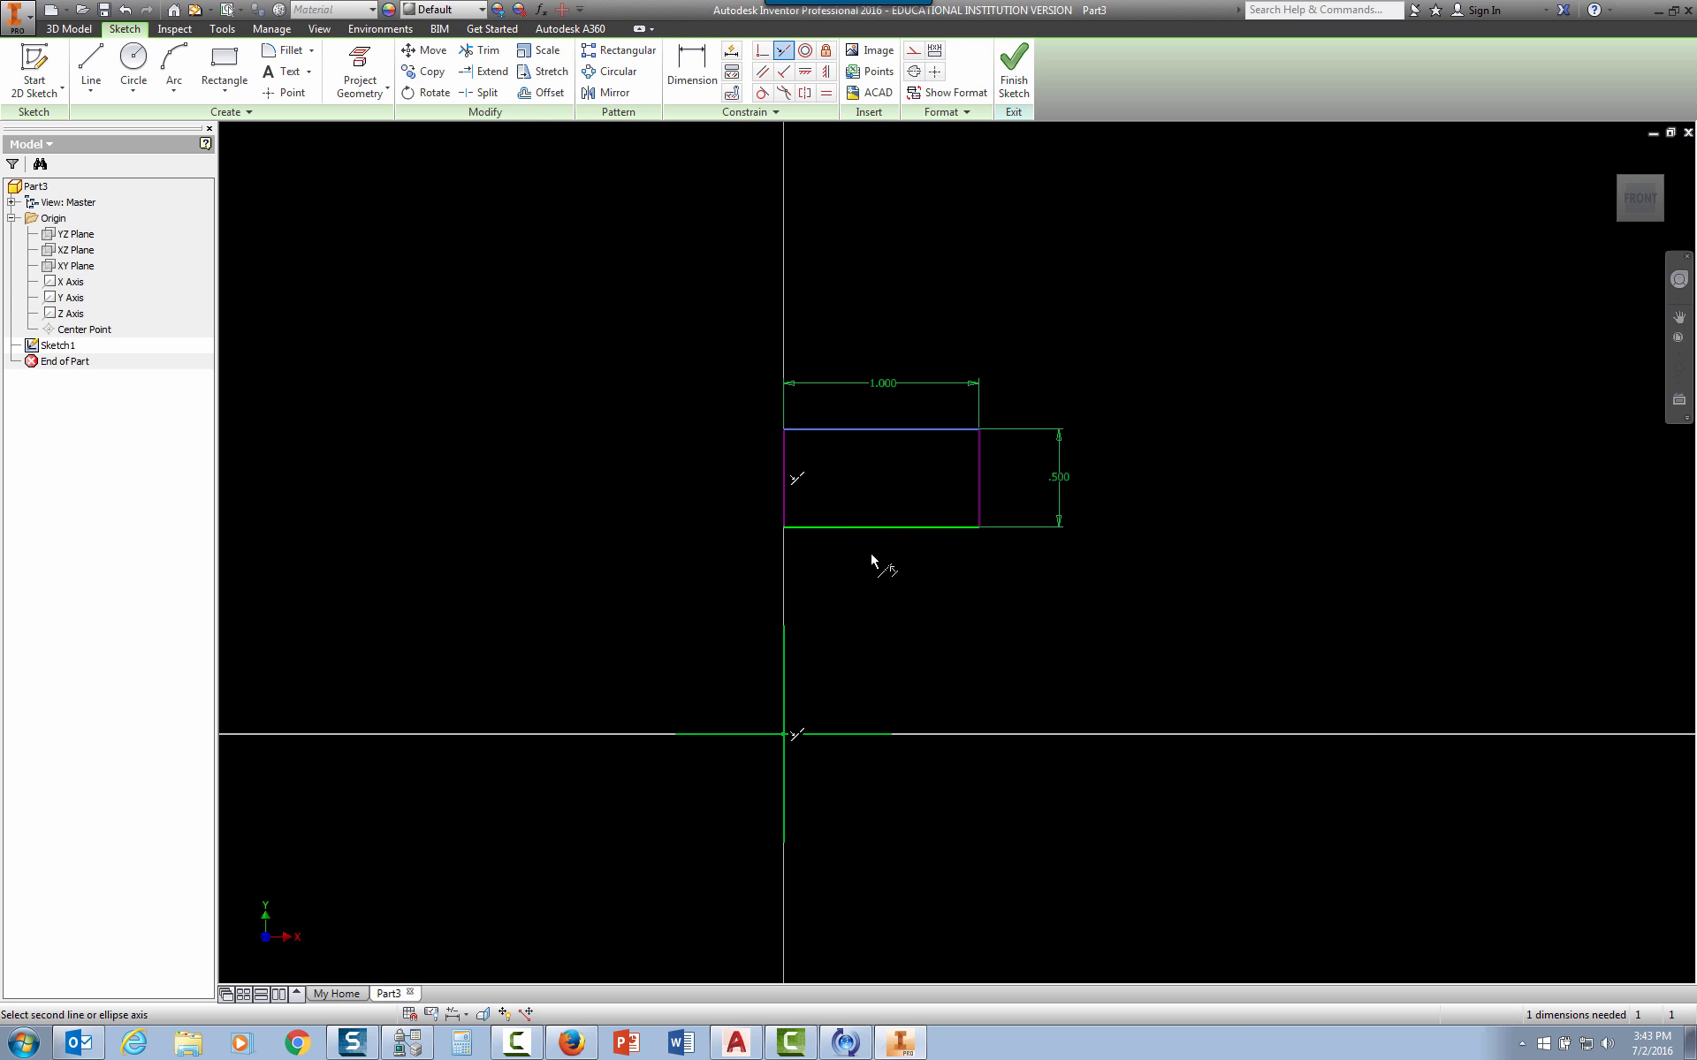
{"action": "left_click", "coordinate": [862, 734]}
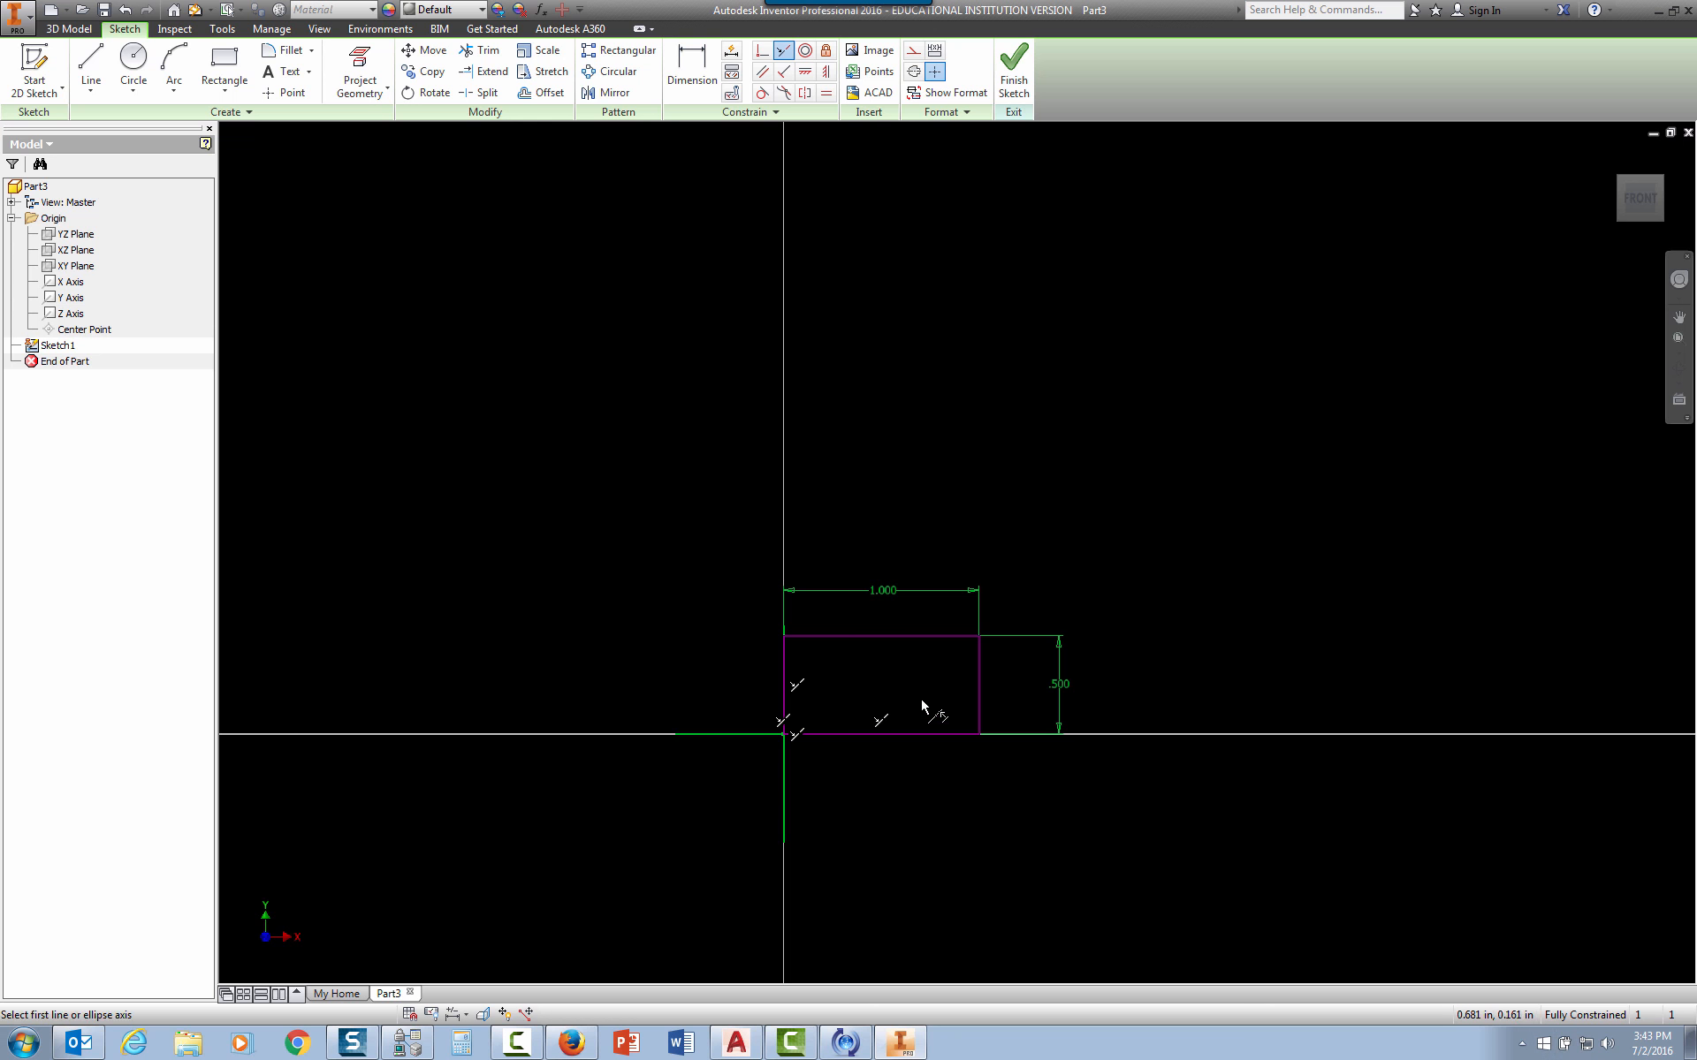
{"action": "scroll", "coordinate": [935, 700], "scroll_direction": "up", "scroll_amount": 3}
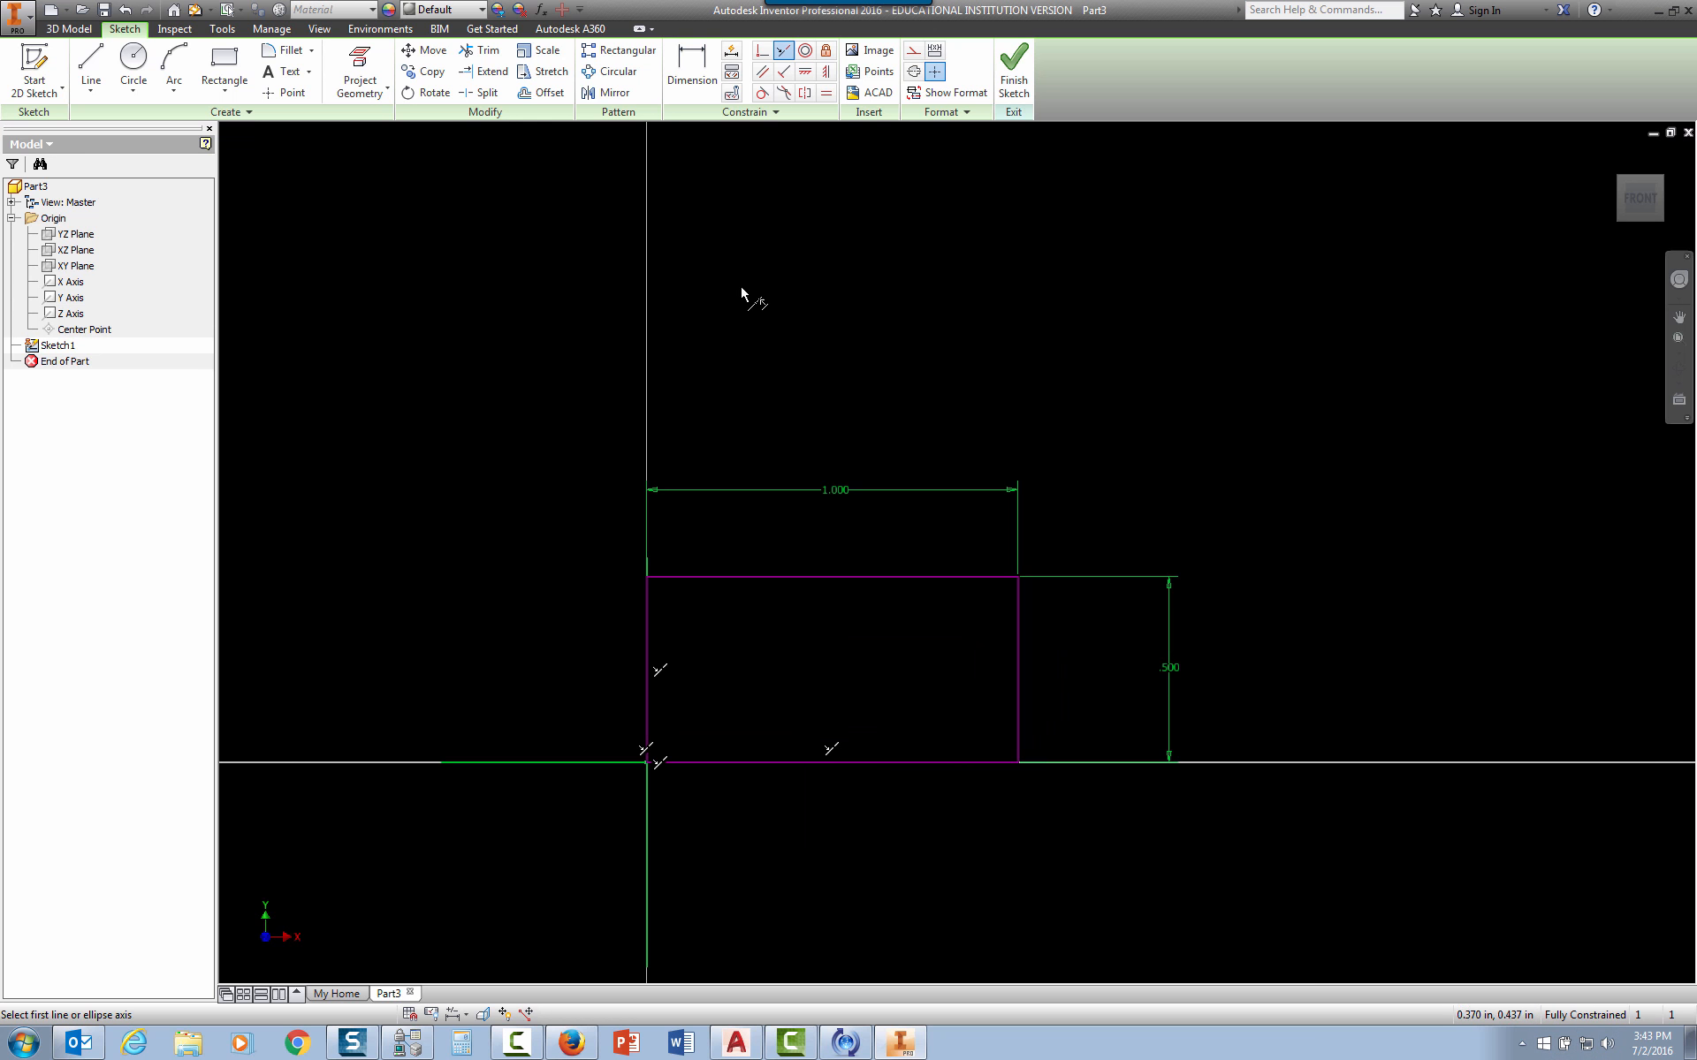
{"action": "left_click", "coordinate": [128, 12]}
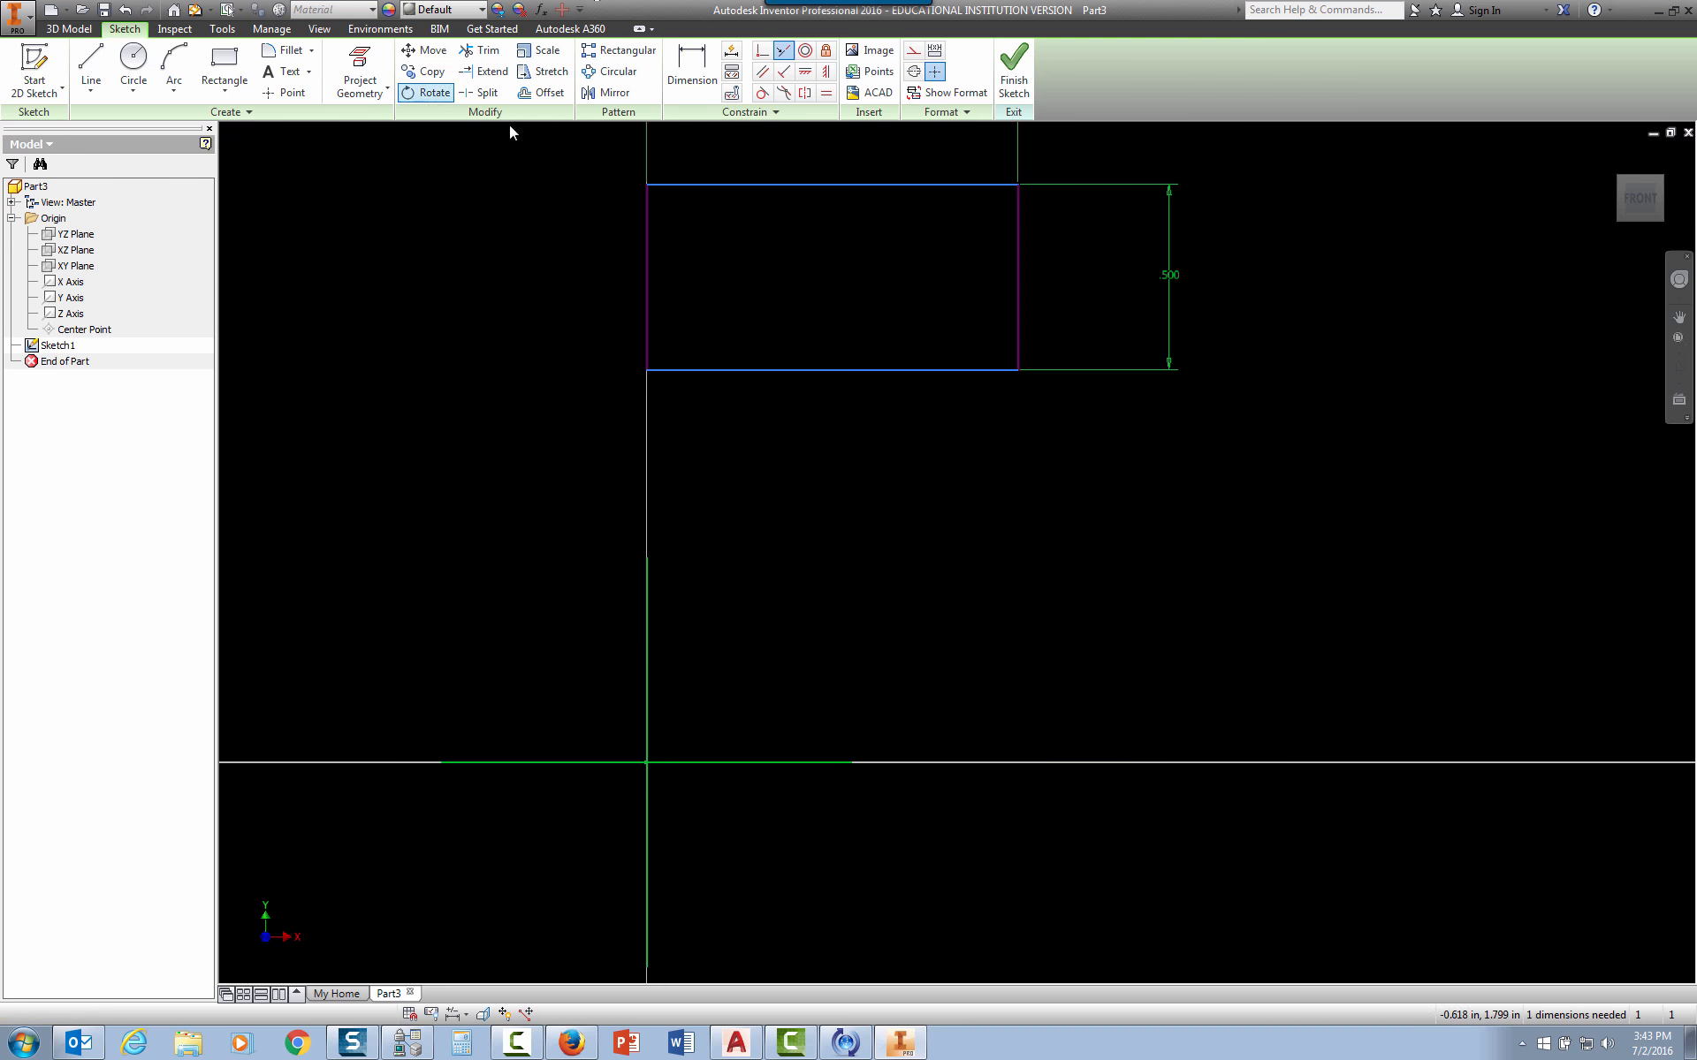
{"action": "left_click", "coordinate": [126, 10]}
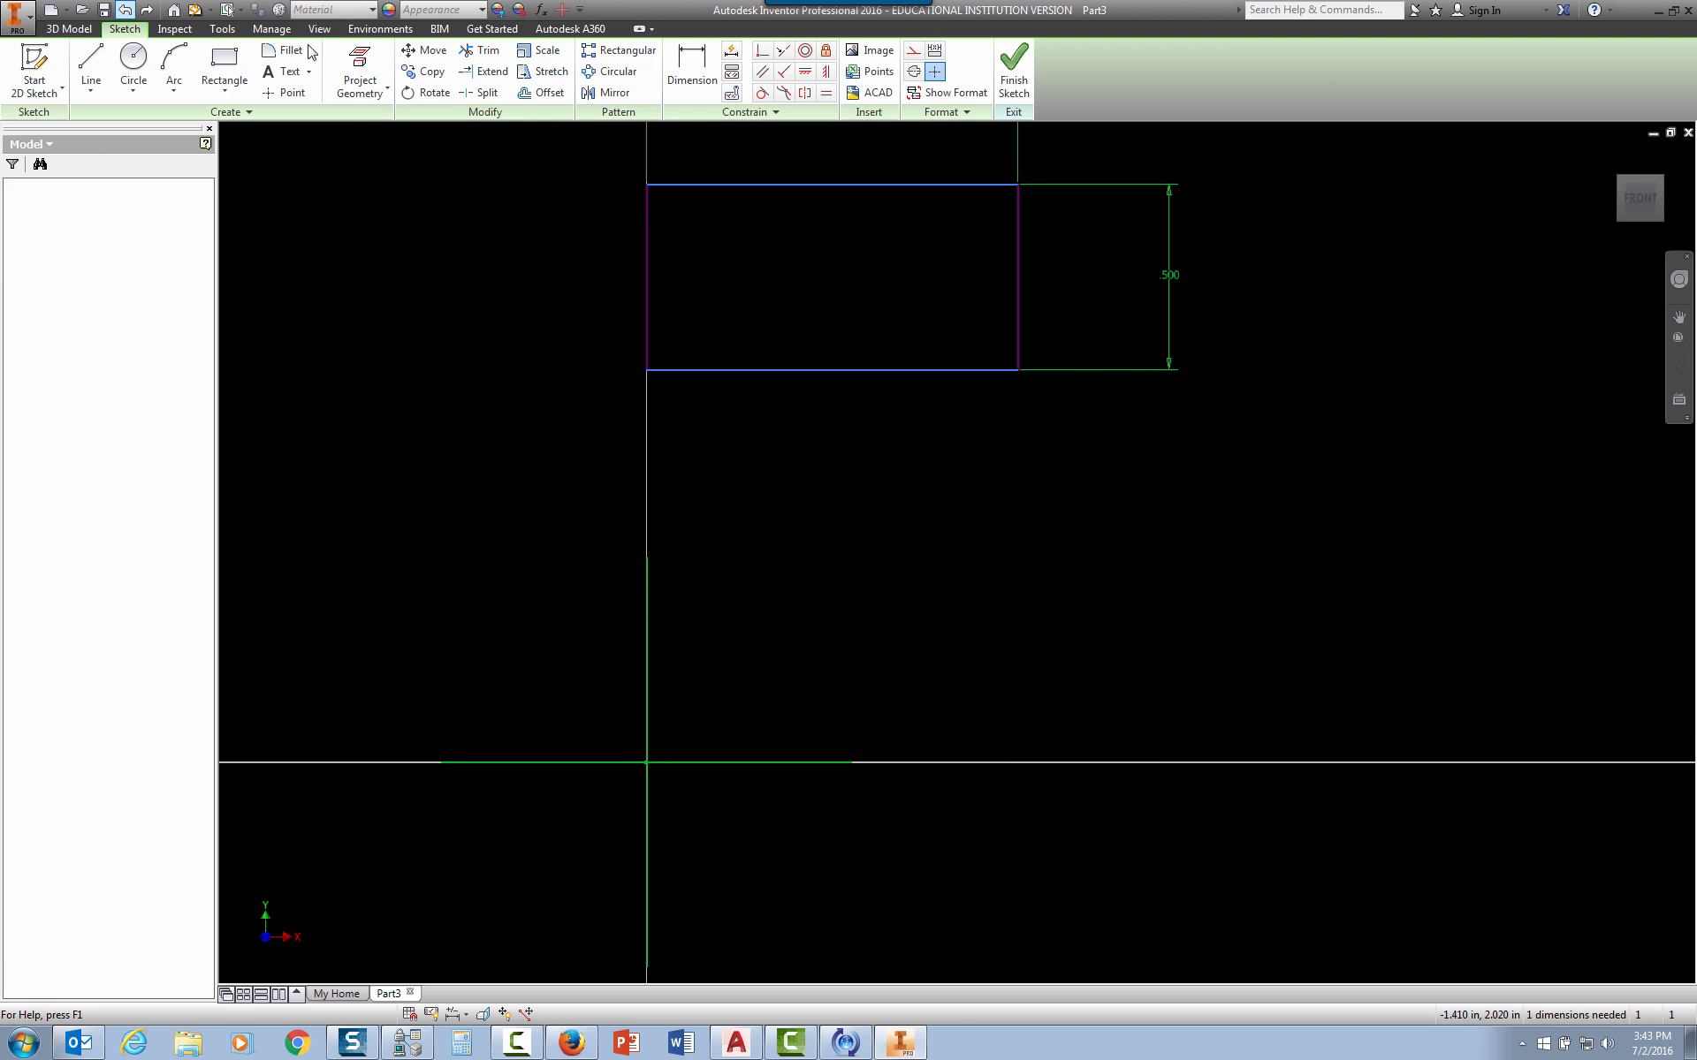
Delete the whole rectangle together with its width and height dimensions, keeping the projected origin geometry
{"action": "middle_click_drag", "start_coordinate": [1035, 395], "coordinate": [973, 716]}
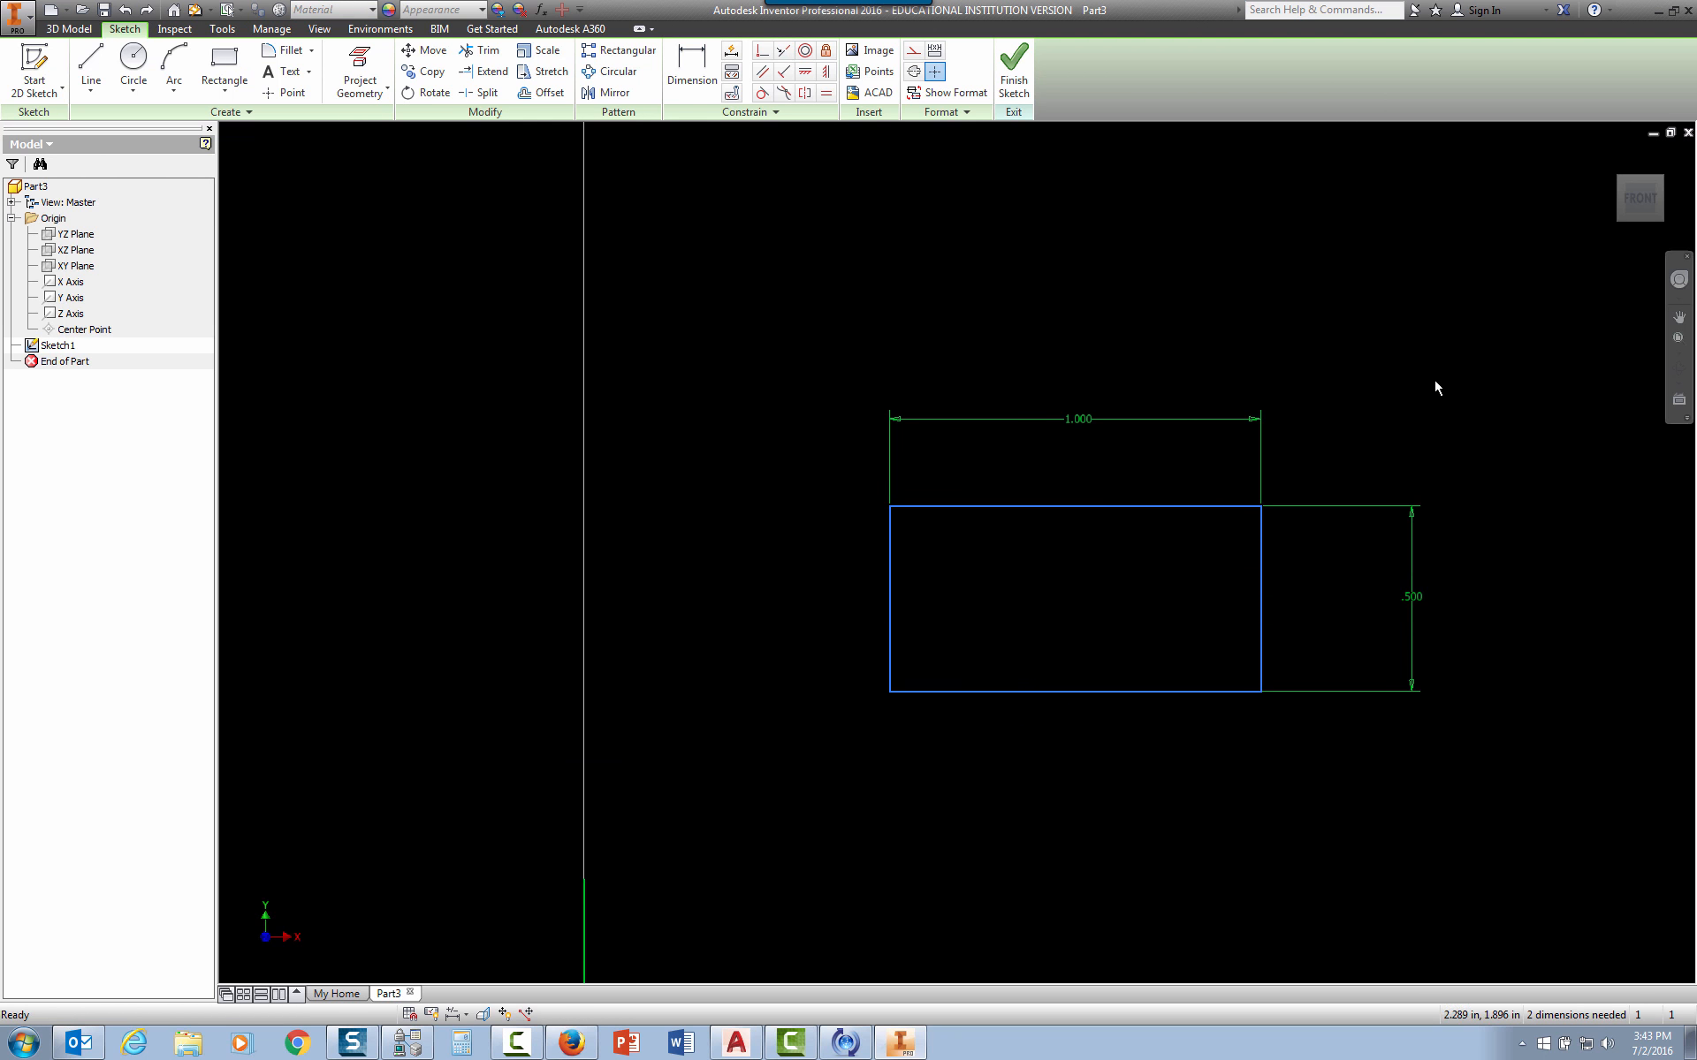
{"action": "left_click_drag", "start_coordinate": [1443, 339], "coordinate": [781, 783]}
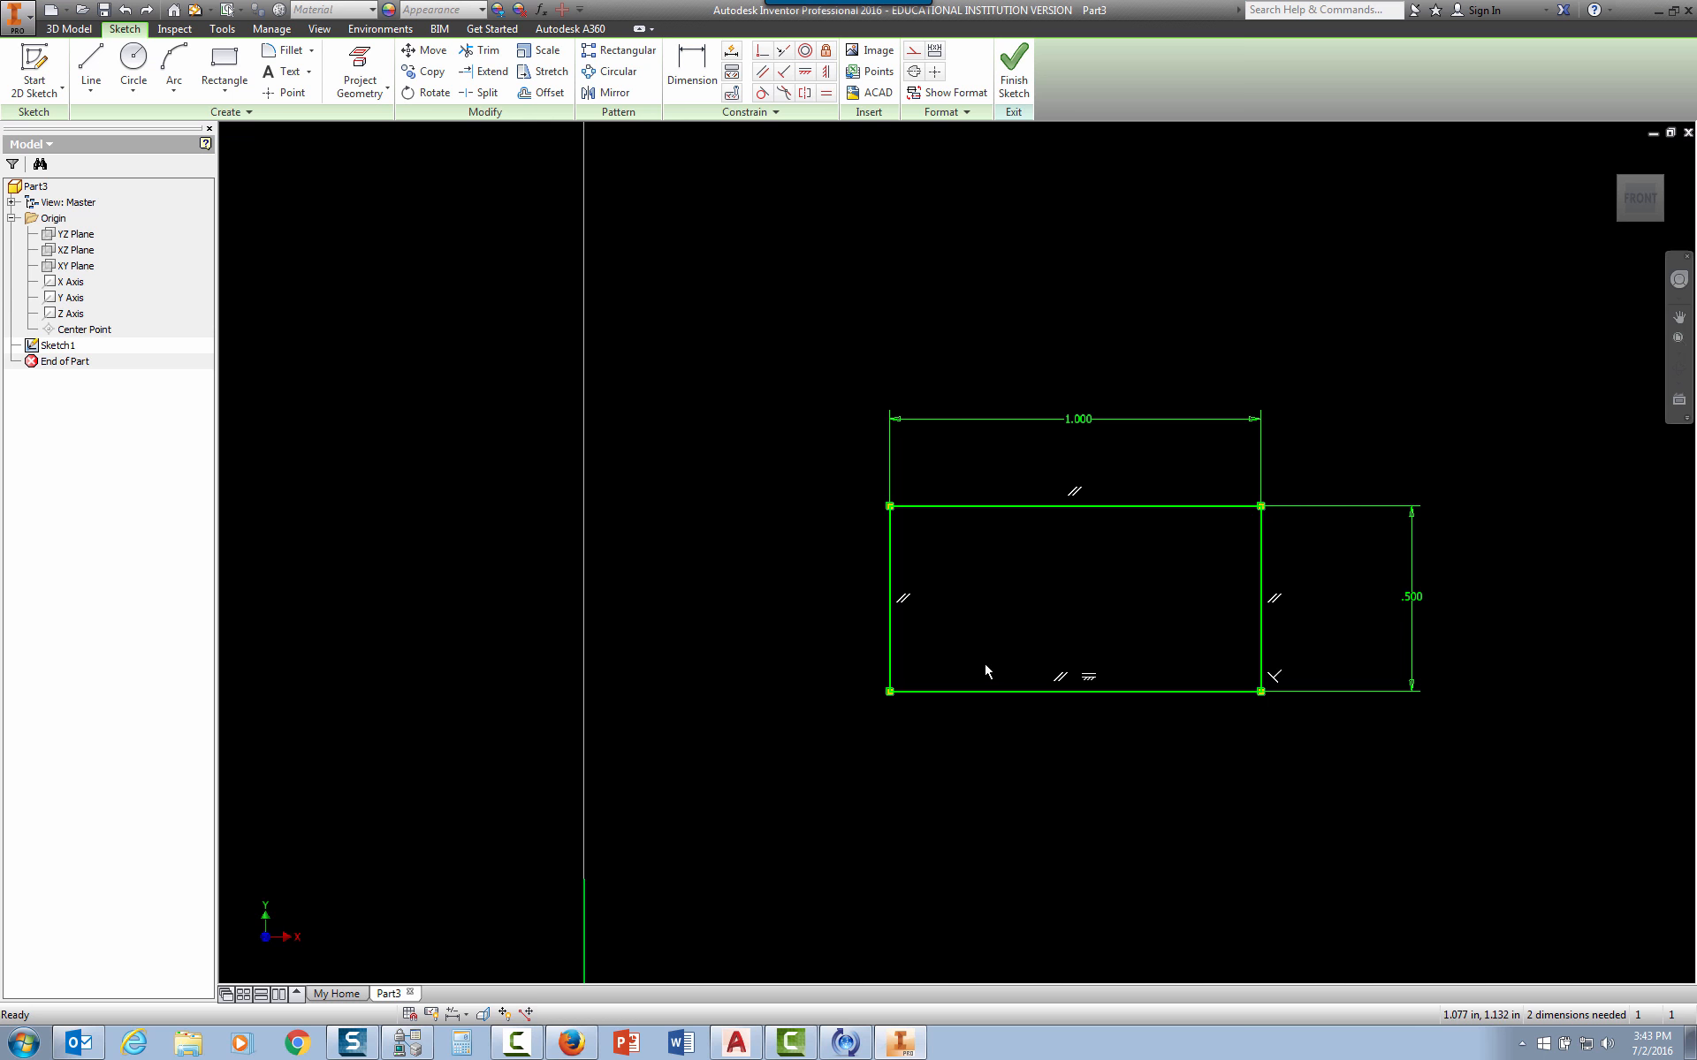
{"action": "key", "text": "Delete"}
Sketch an open, skewed four-line outline above and right of the origin, with a bottom line about 1.93 in and right line about 1.17 in long
{"action": "scroll", "coordinate": [1087, 586], "scroll_direction": "up", "scroll_amount": 2}
{"action": "mouse_move", "coordinate": [1087, 586]}
{"action": "middle_mouse_down"}
{"action": "mouse_move", "coordinate": [810, 447]}
{"action": "mouse_move", "coordinate": [795, 538]}
{"action": "middle_mouse_up"}
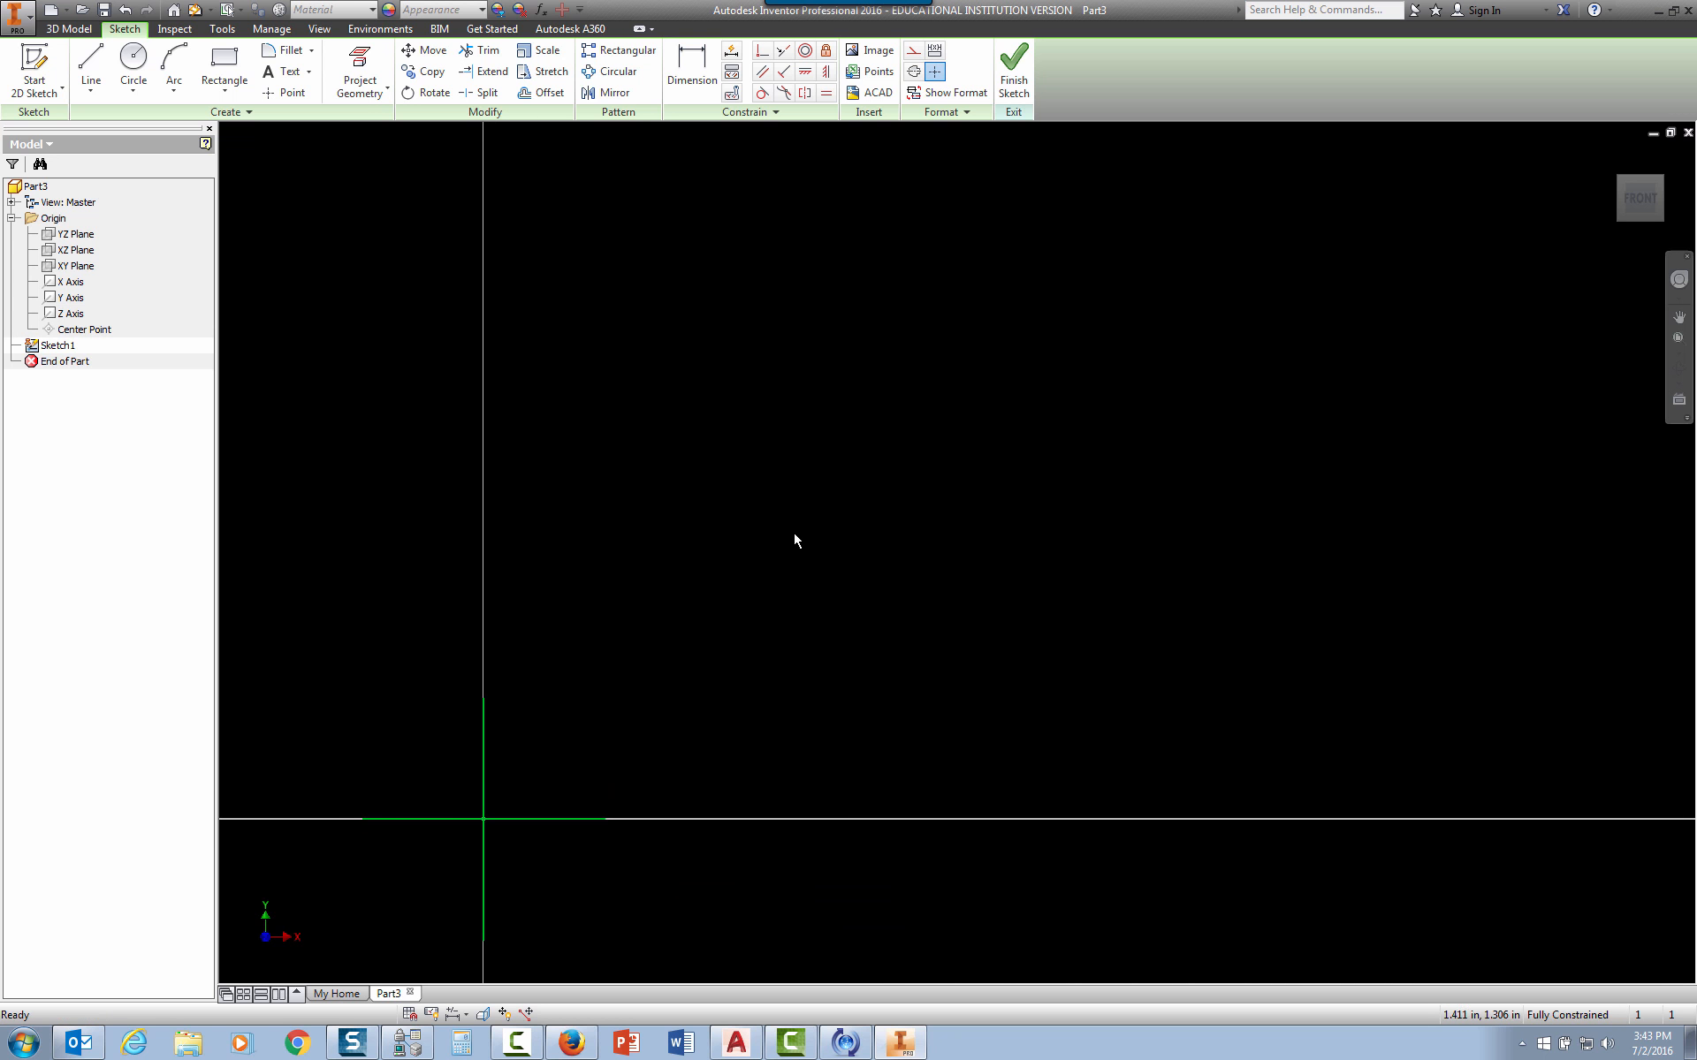
{"action": "left_click", "coordinate": [92, 64]}
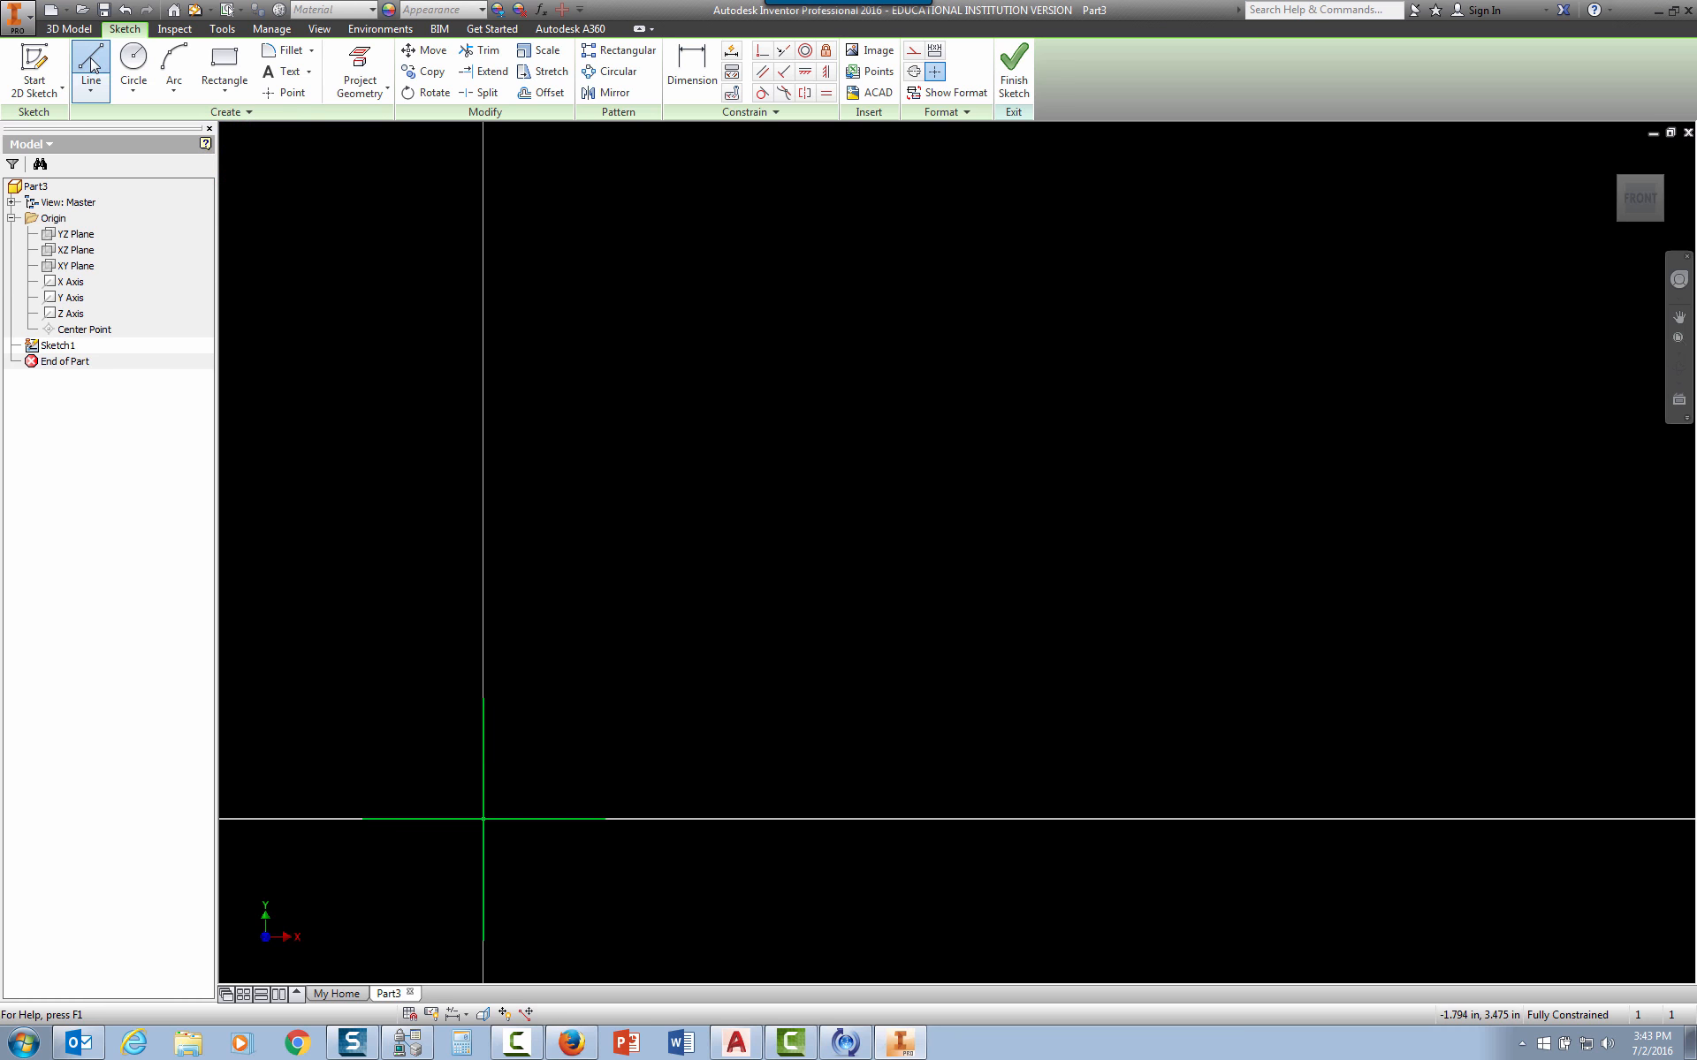
{"action": "left_click", "coordinate": [785, 610]}
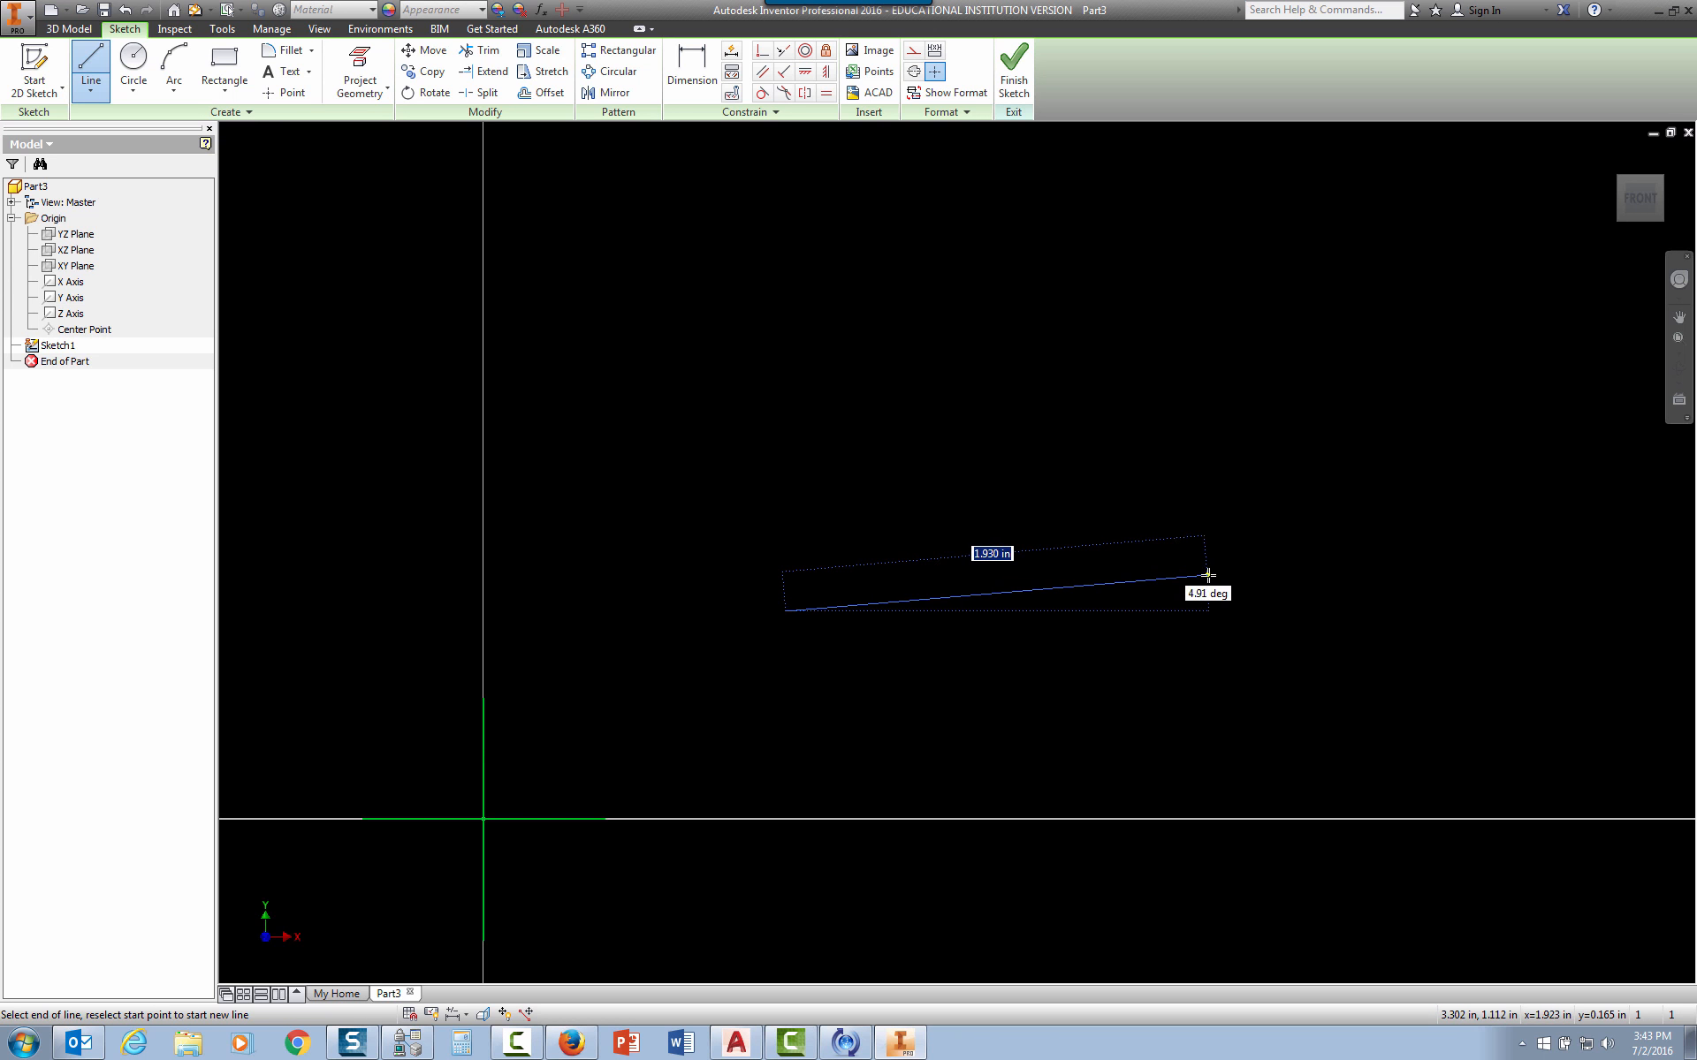
{"action": "left_click", "coordinate": [1209, 575]}
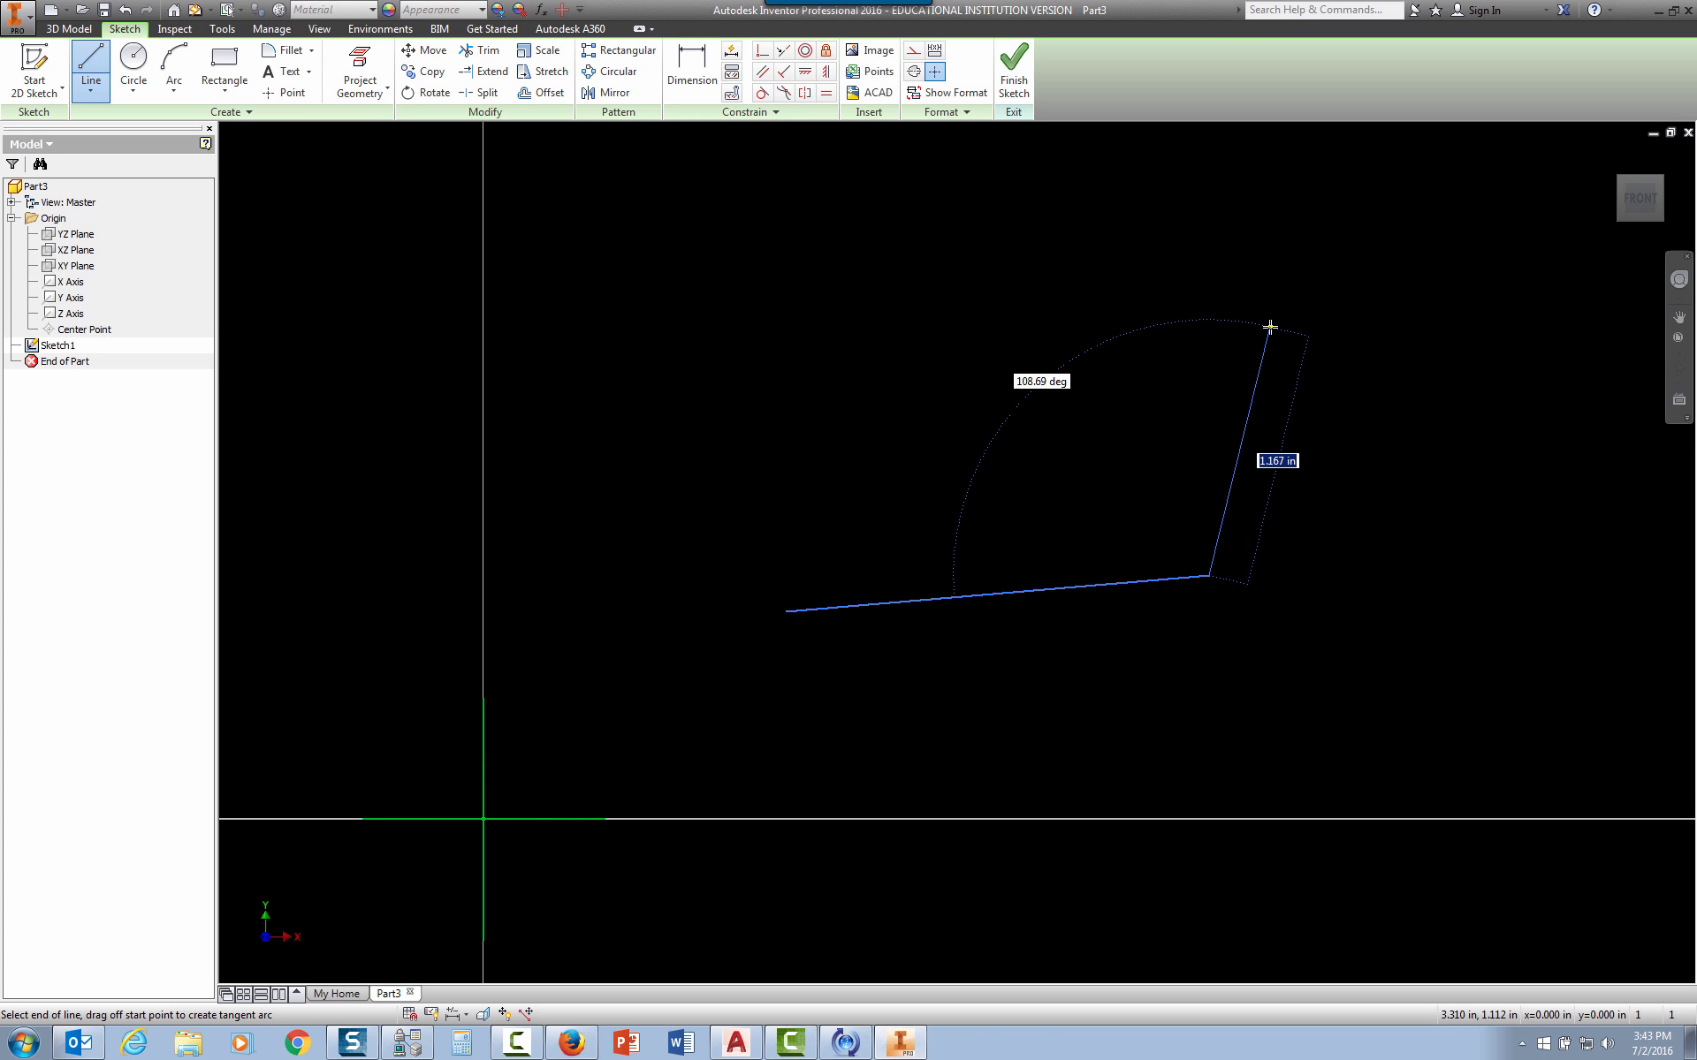
{"action": "left_click", "coordinate": [1270, 327]}
{"action": "left_click", "coordinate": [873, 349]}
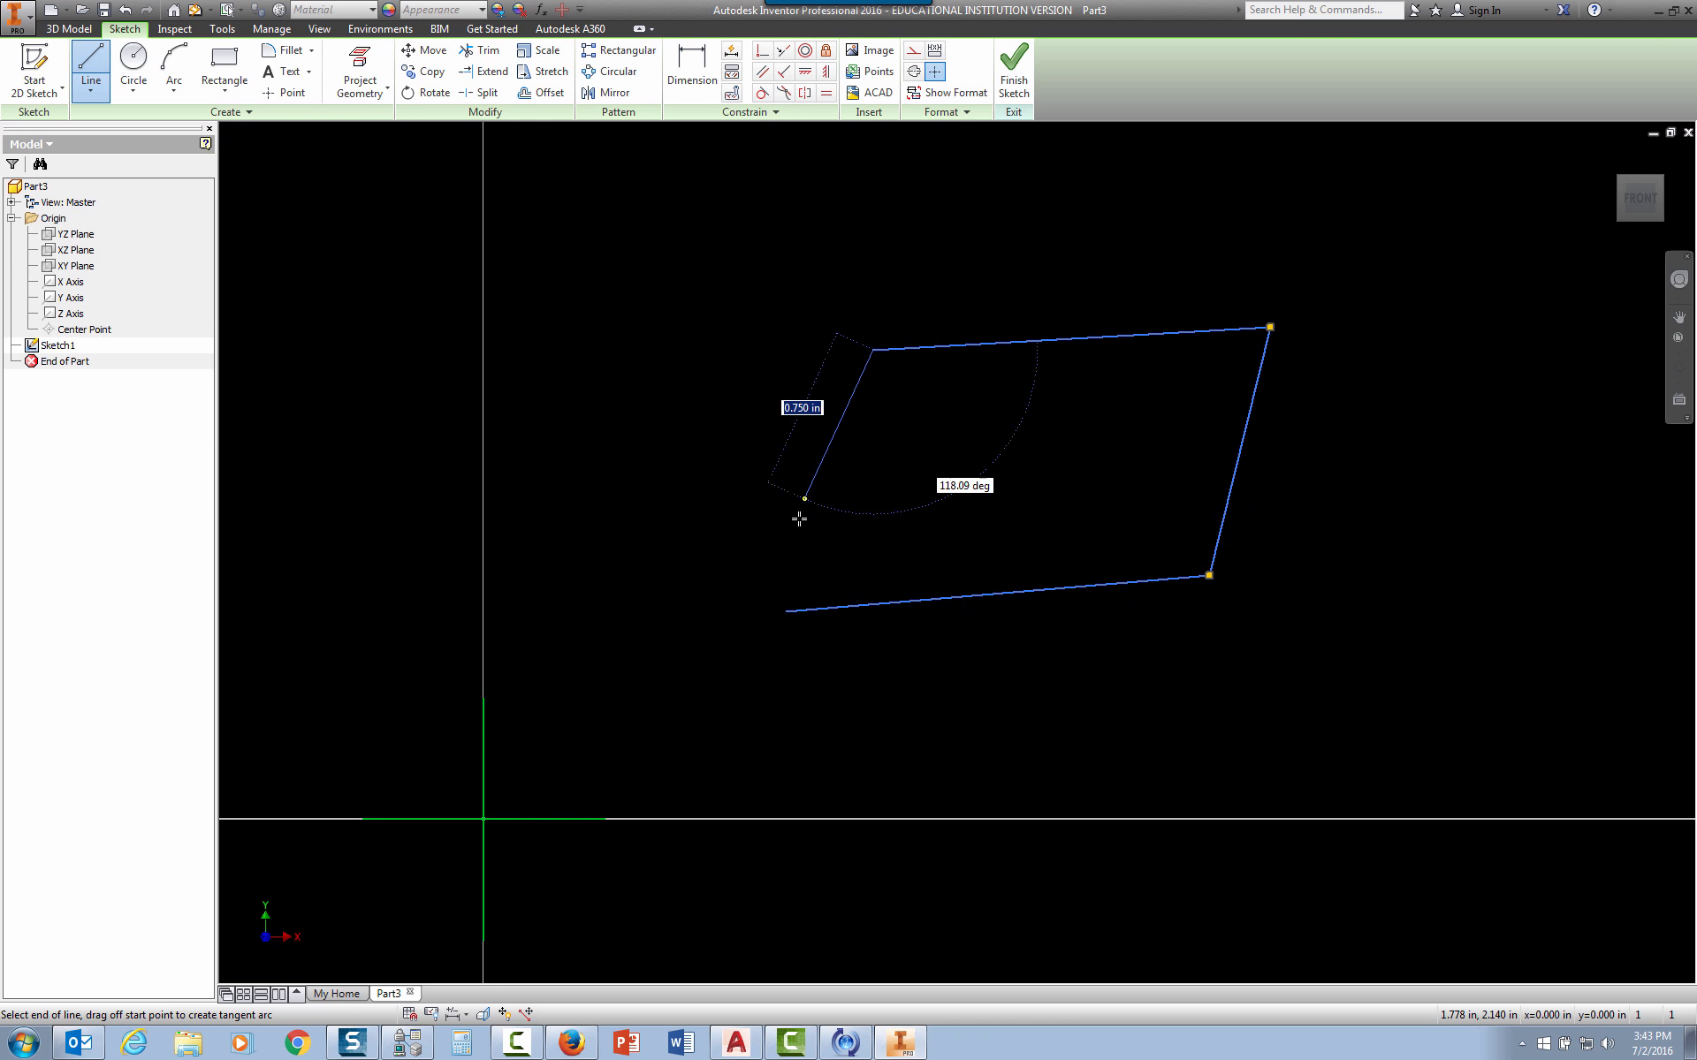
{"action": "left_click", "coordinate": [781, 582]}
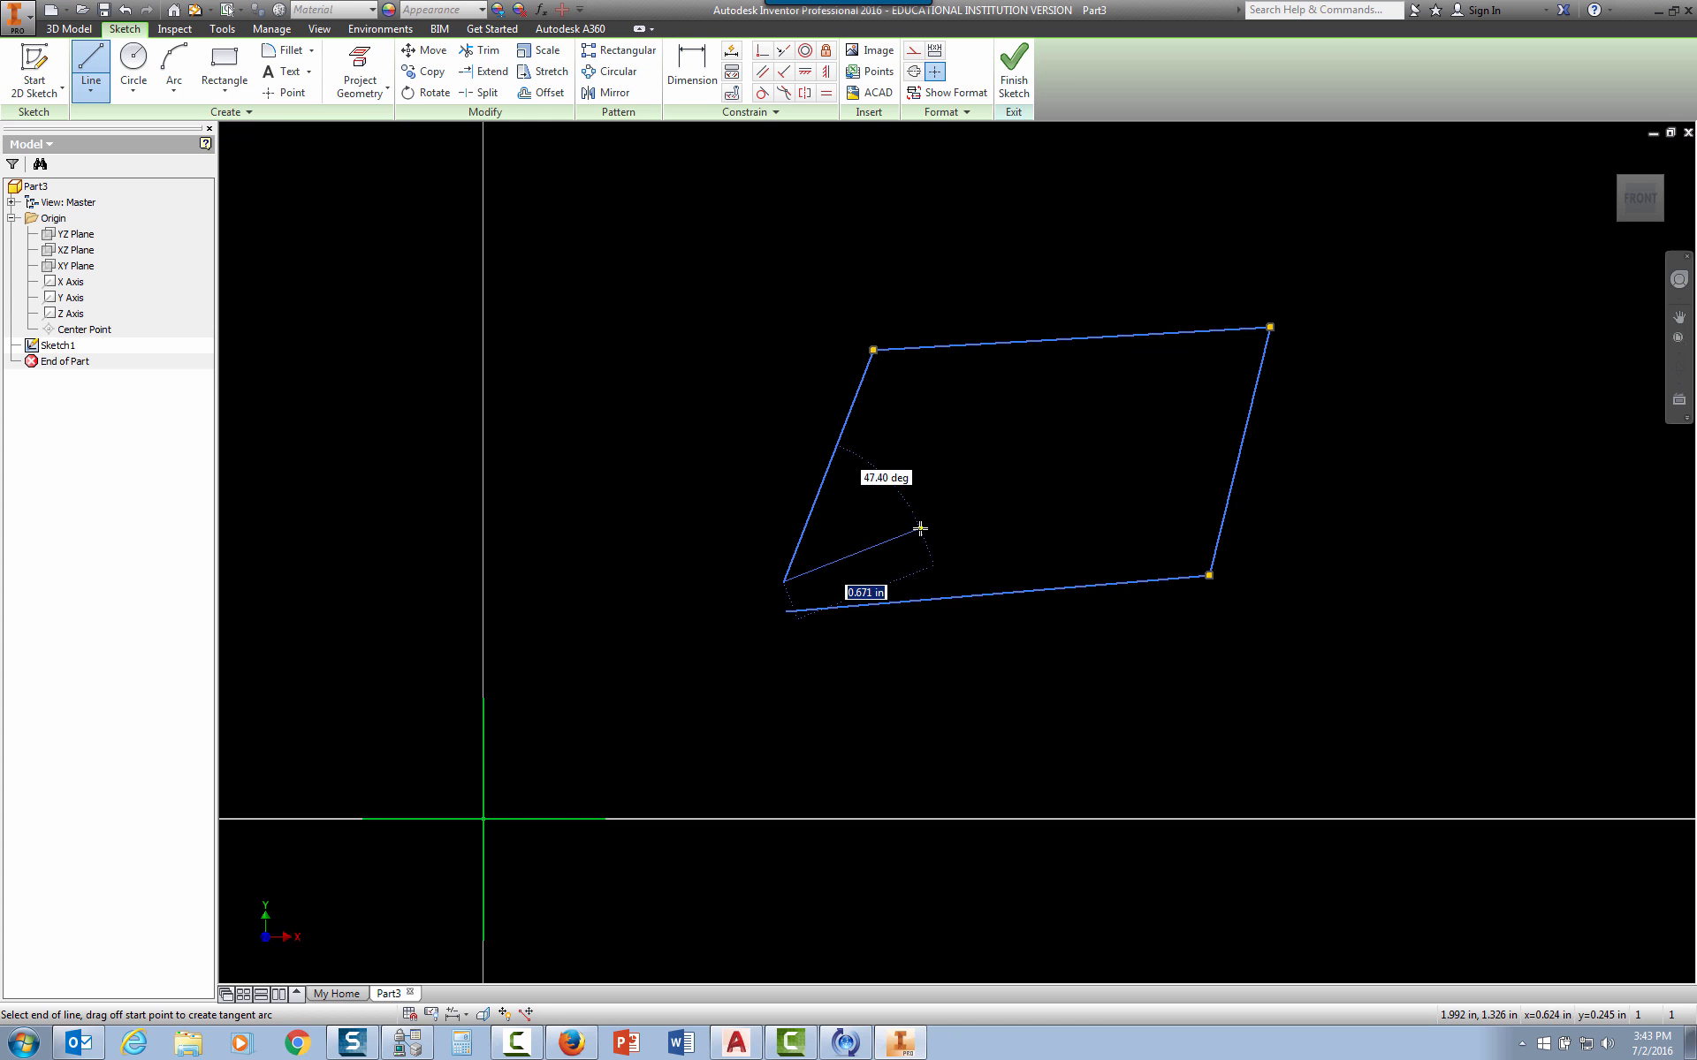
{"action": "key", "text": "Escape"}
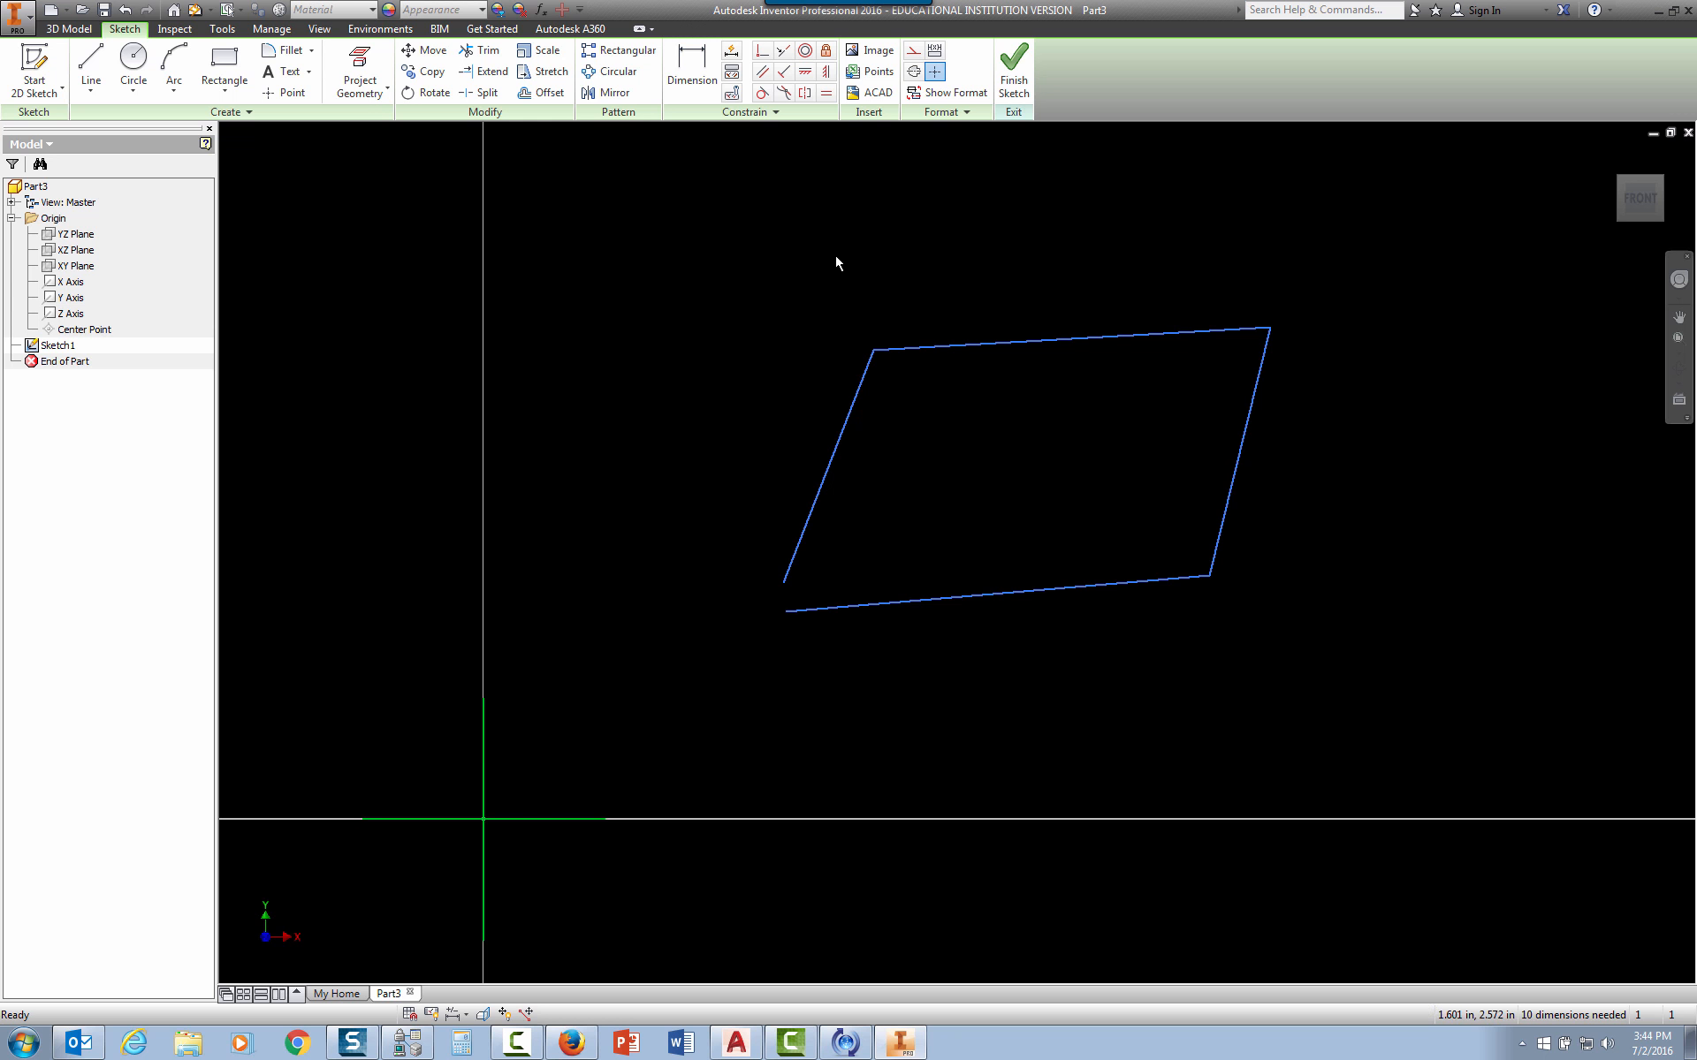
Apply a Horizontal constraint to the bottom line of the skewed four-line outline
{"action": "left_click", "coordinate": [805, 75]}
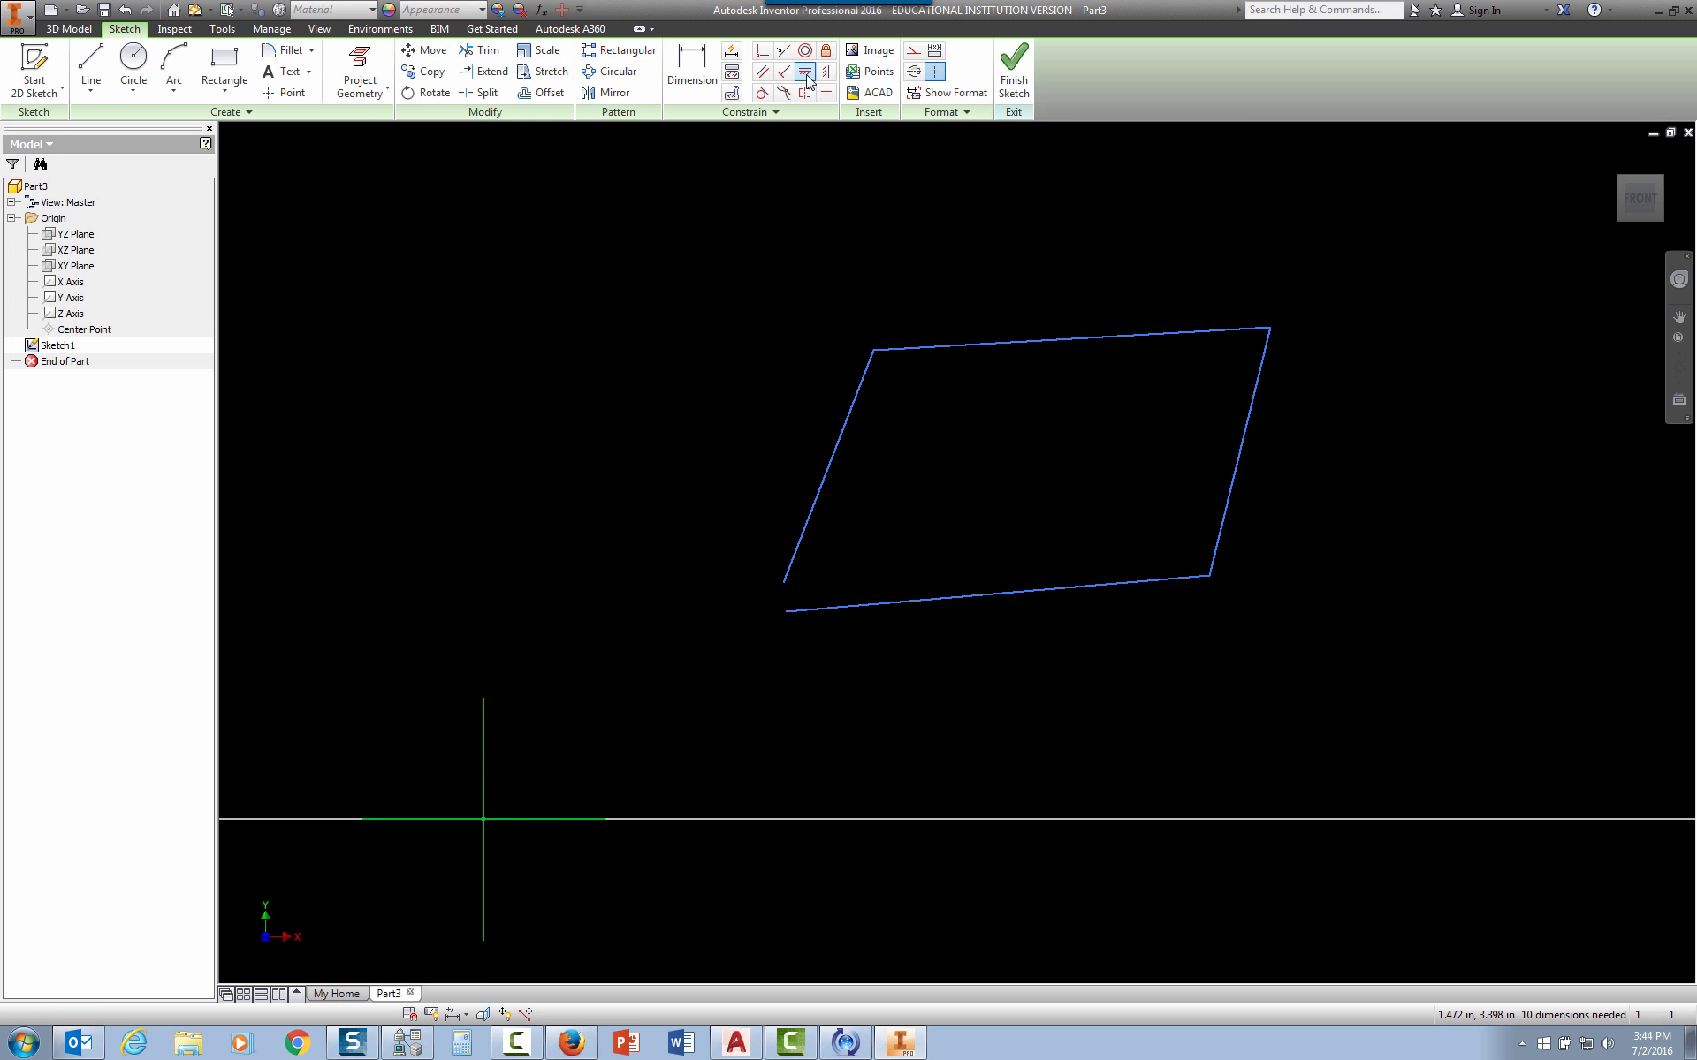
{"action": "left_click", "coordinate": [983, 599]}
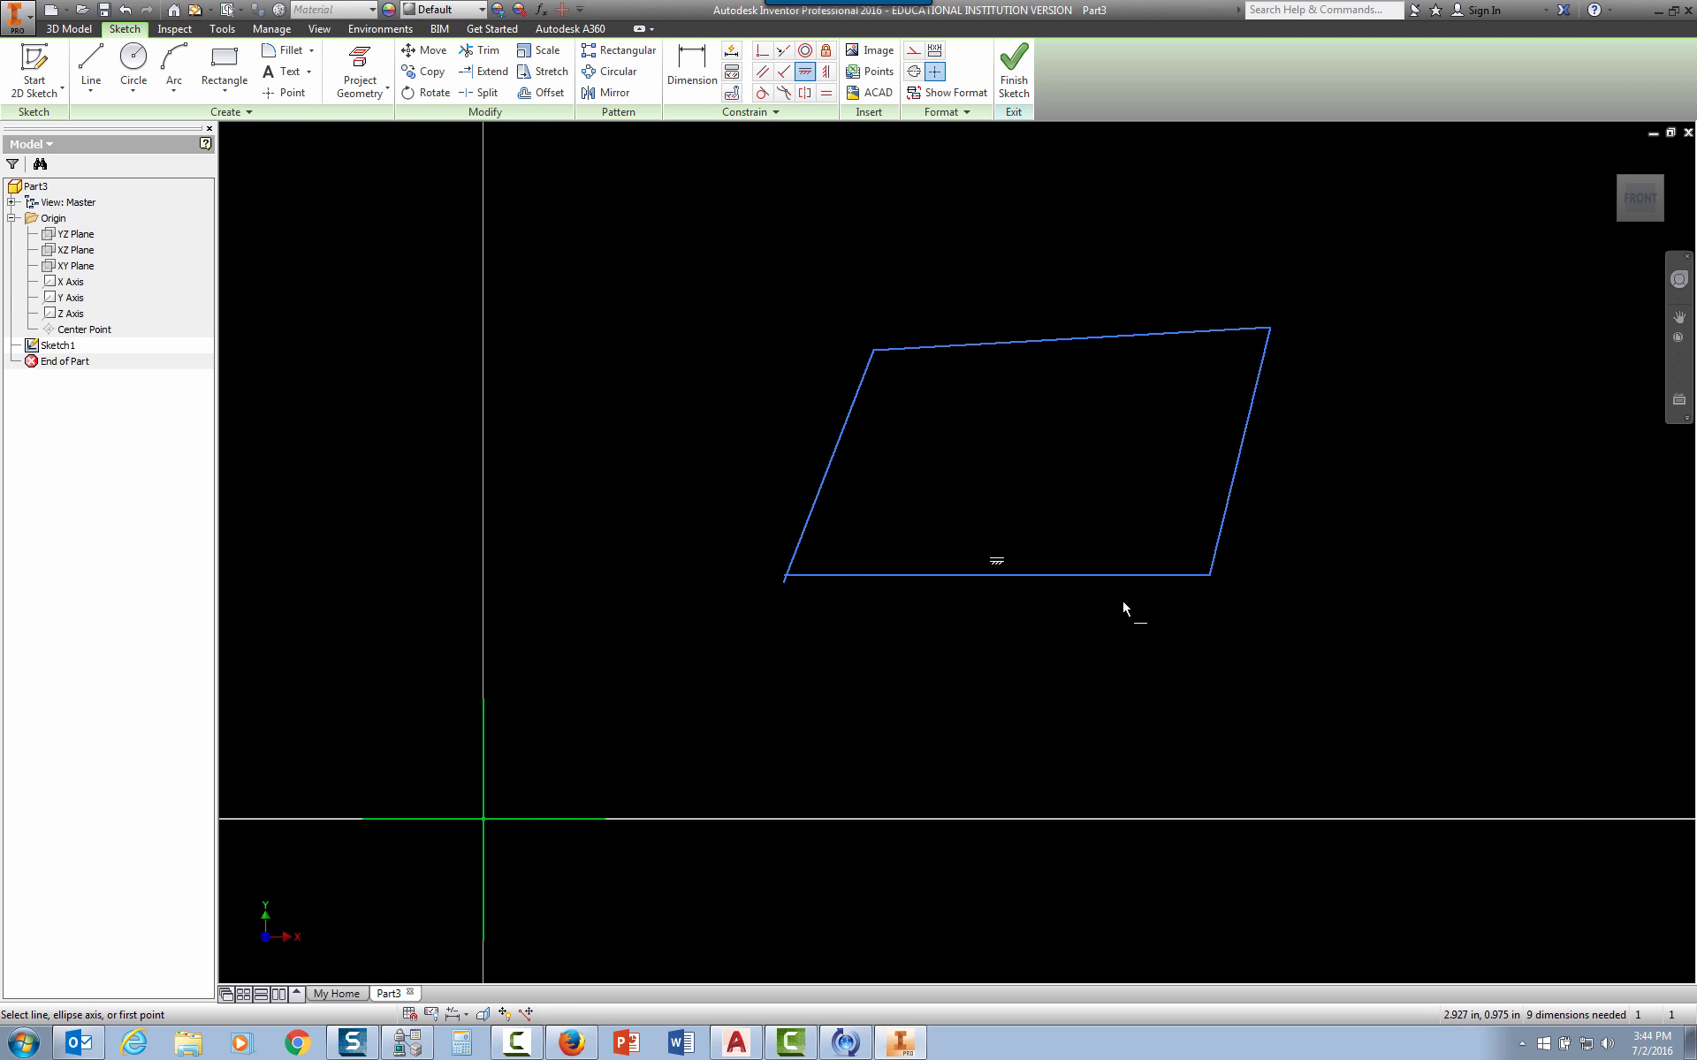
{"action": "scroll", "coordinate": [1104, 590], "scroll_direction": "up", "scroll_amount": 2}
{"action": "scroll", "coordinate": [1049, 592], "scroll_direction": "down", "scroll_amount": 3}
{"action": "scroll", "coordinate": [1016, 579], "scroll_direction": "up", "scroll_amount": 4}
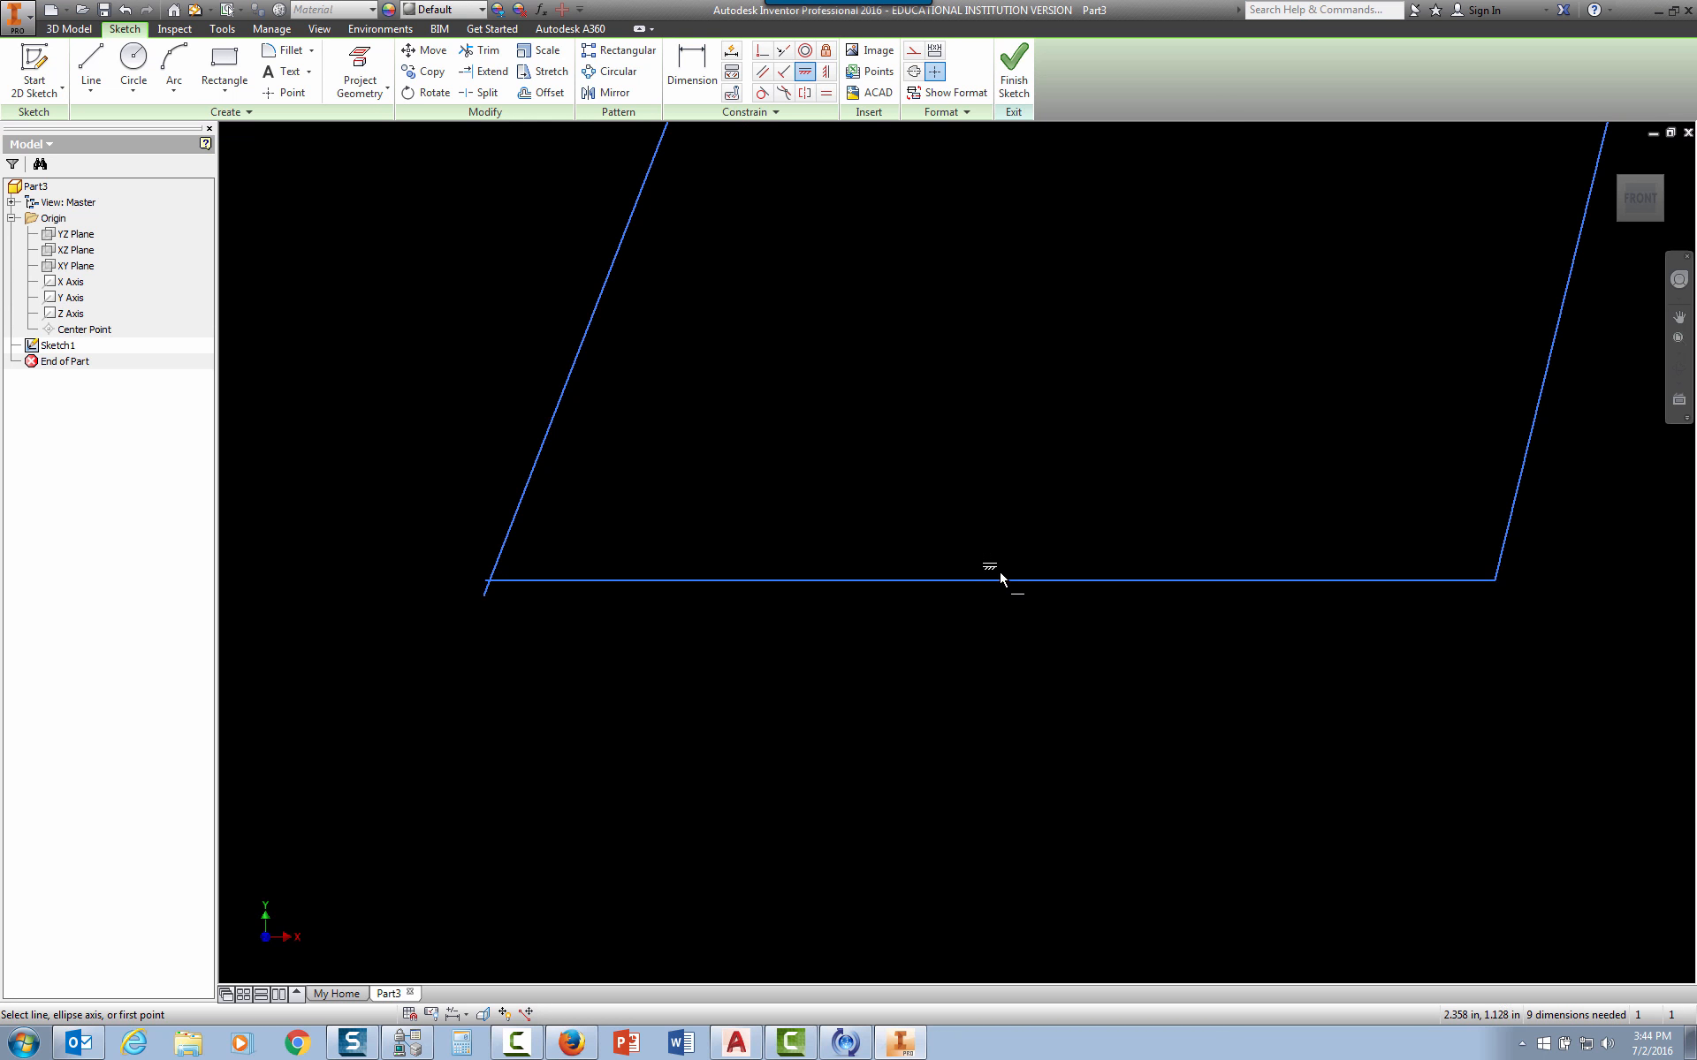
Apply Parallel constraints between the top and bottom lines and between the right and left lines of the skewed outline
{"action": "scroll", "coordinate": [1080, 616], "scroll_direction": "down", "scroll_amount": 2}
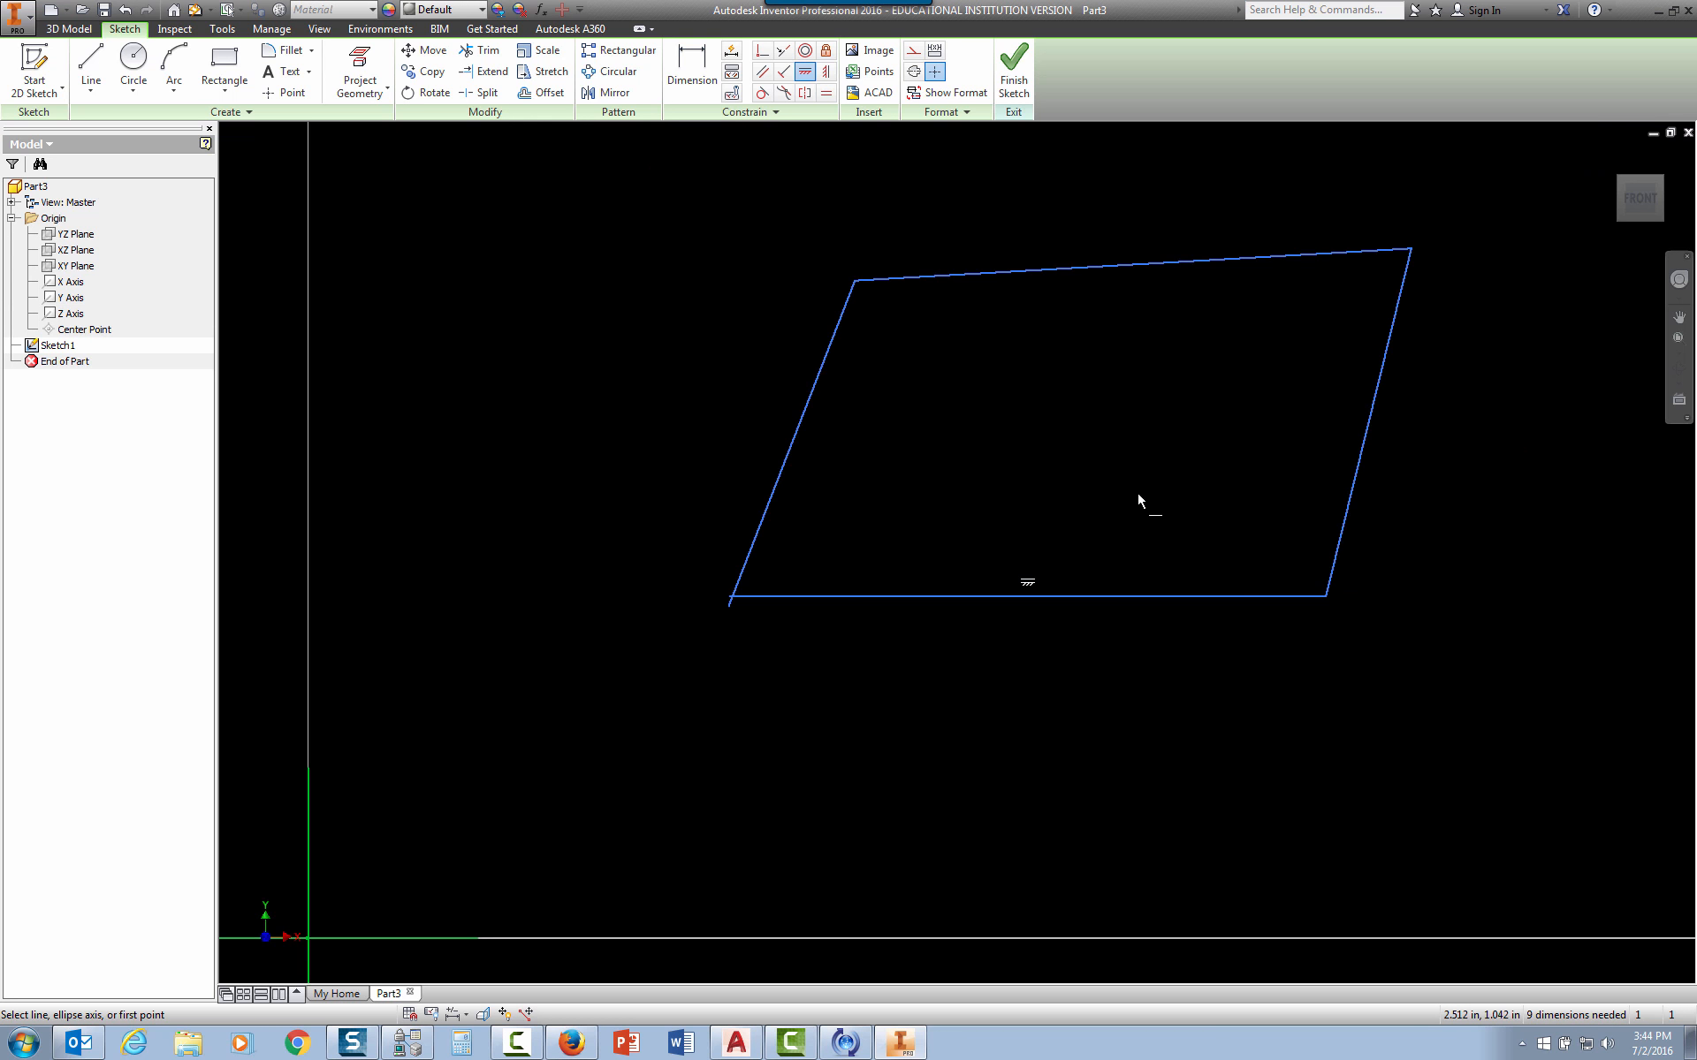
{"action": "middle_click_drag", "start_coordinate": [1140, 494], "coordinate": [1116, 562]}
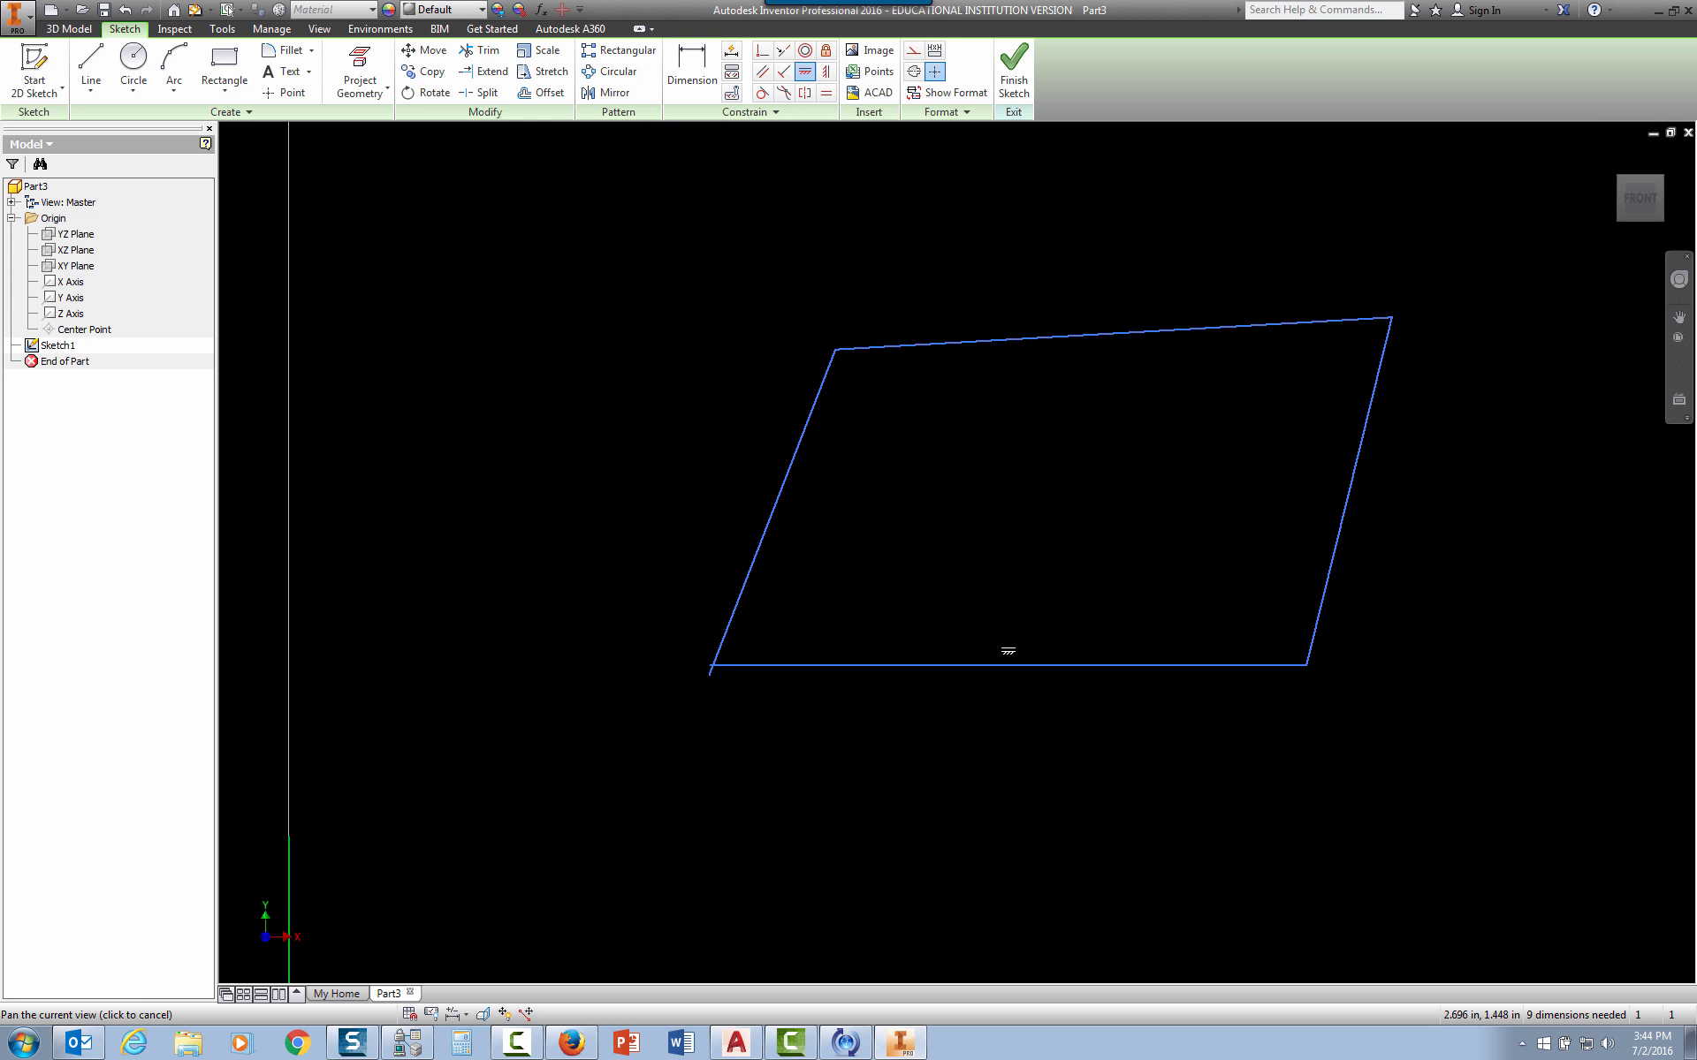
{"action": "left_click", "coordinate": [764, 72]}
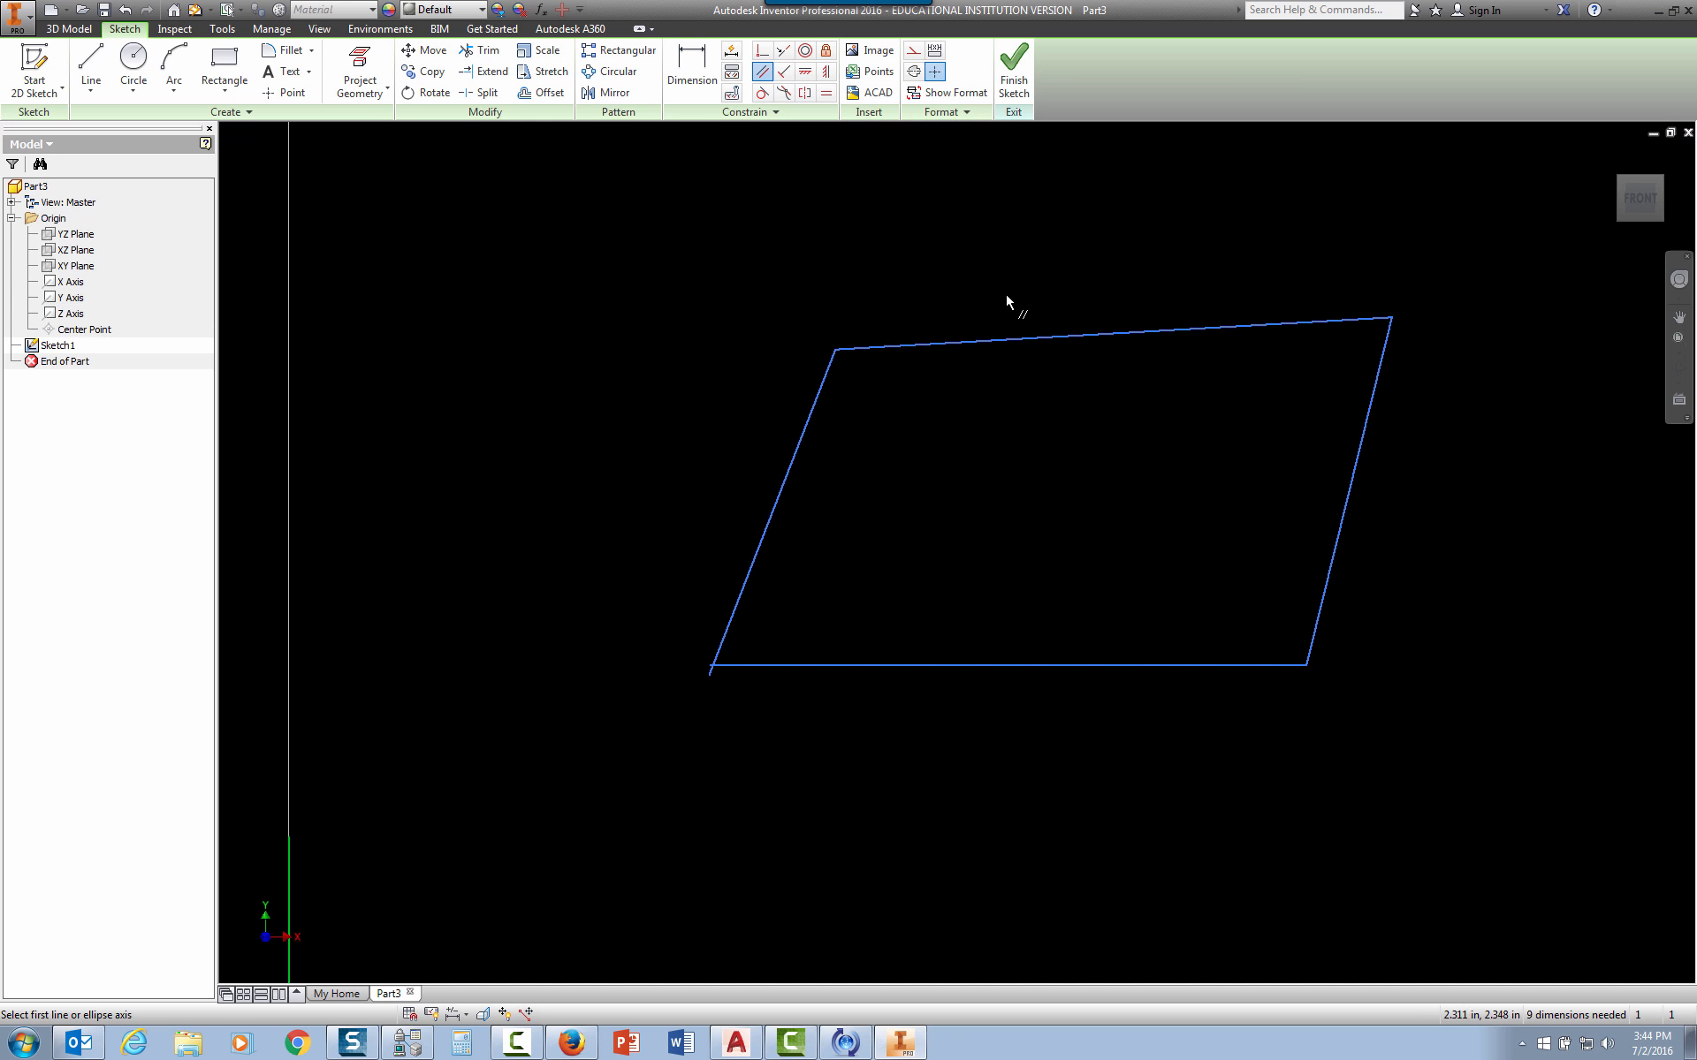
{"action": "left_click", "coordinate": [1026, 340]}
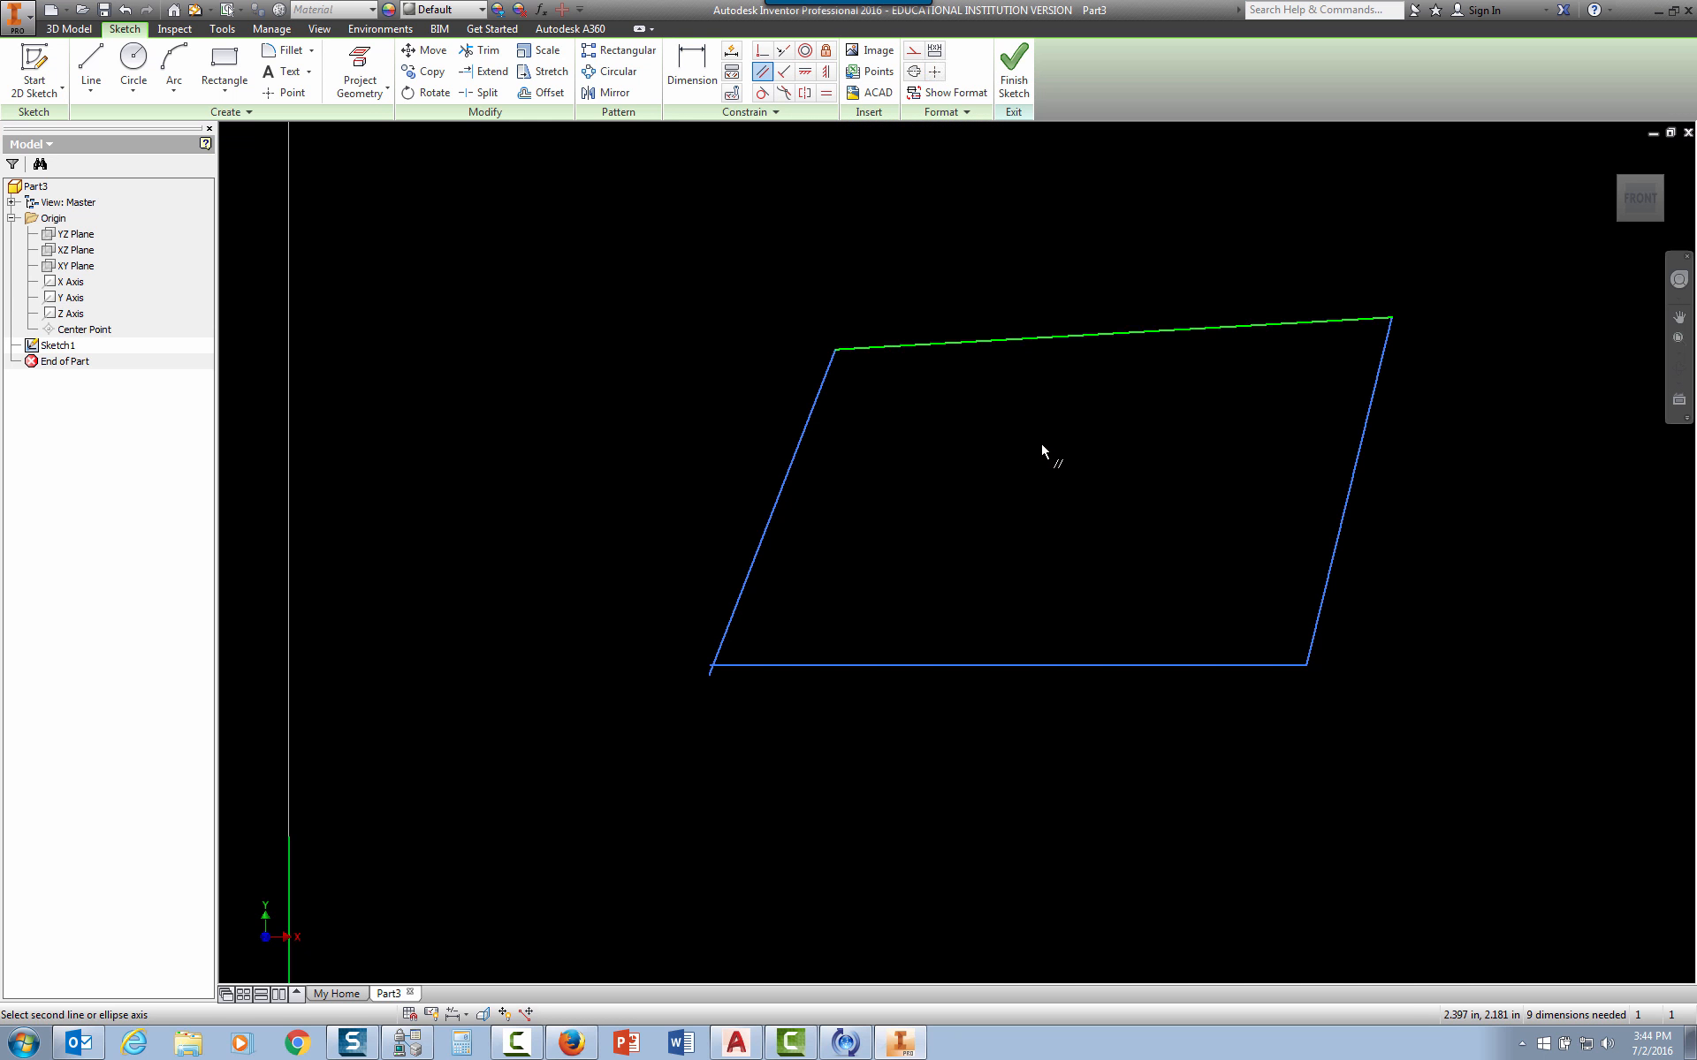
{"action": "left_click", "coordinate": [1059, 664]}
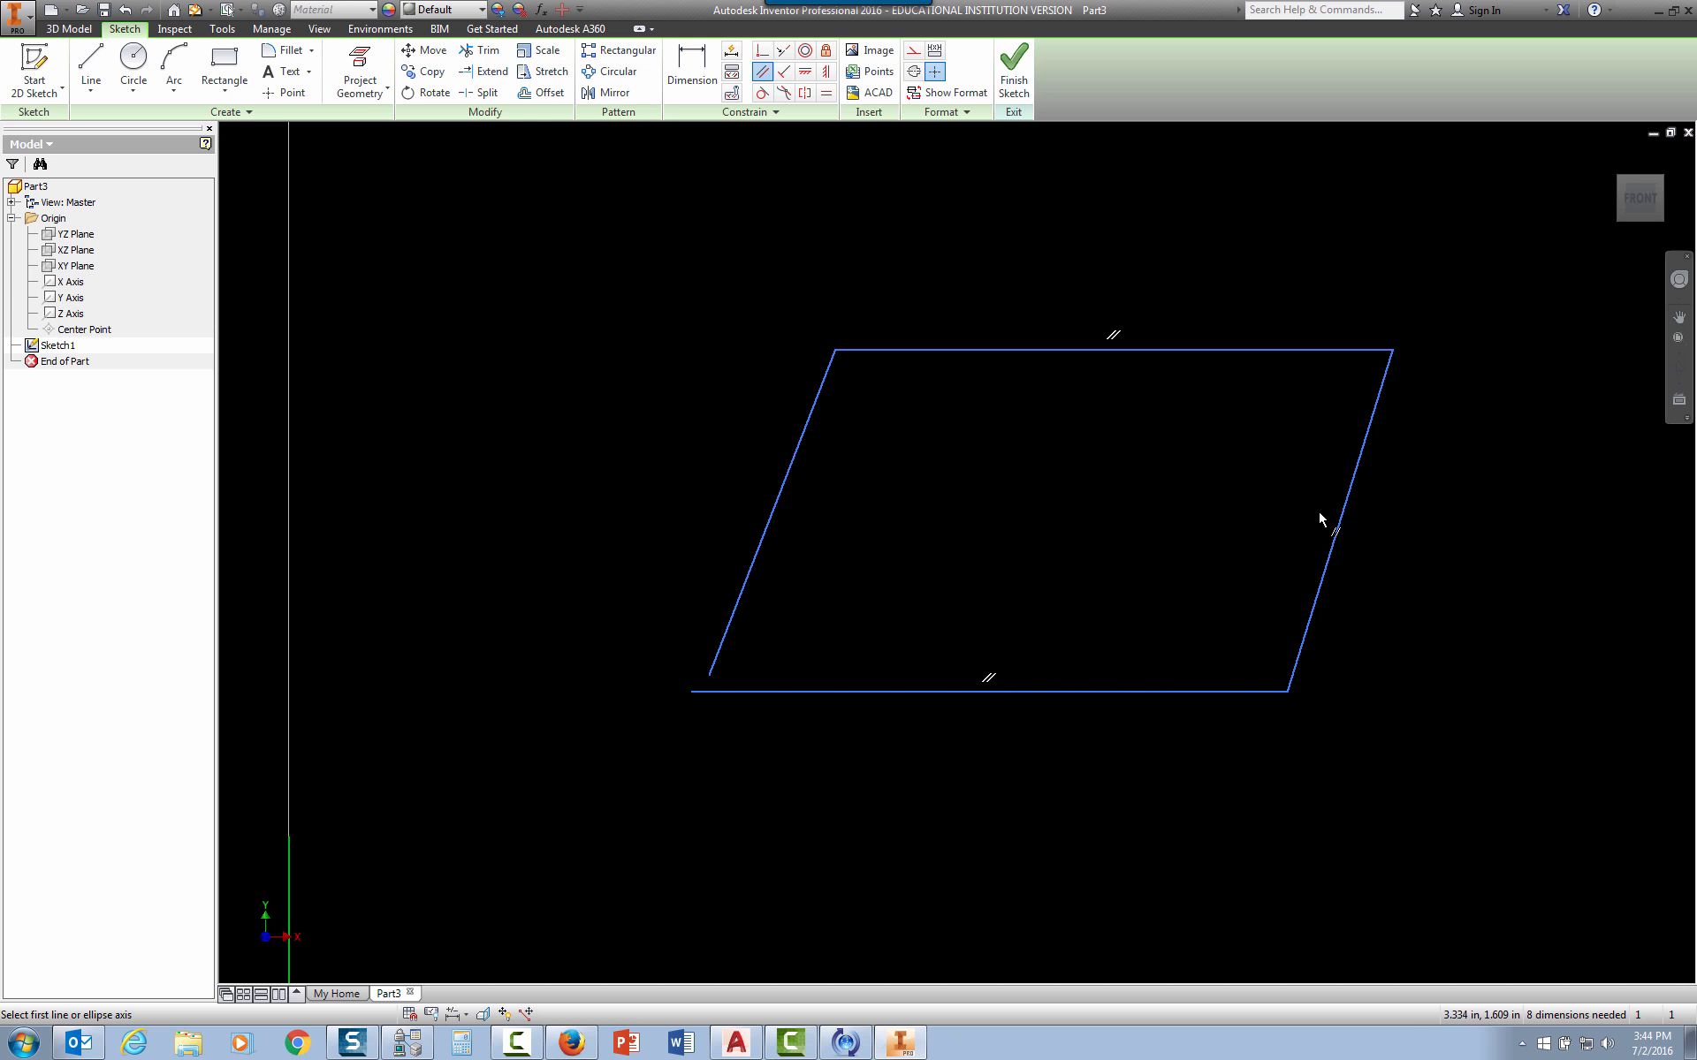
{"action": "left_click", "coordinate": [1339, 534]}
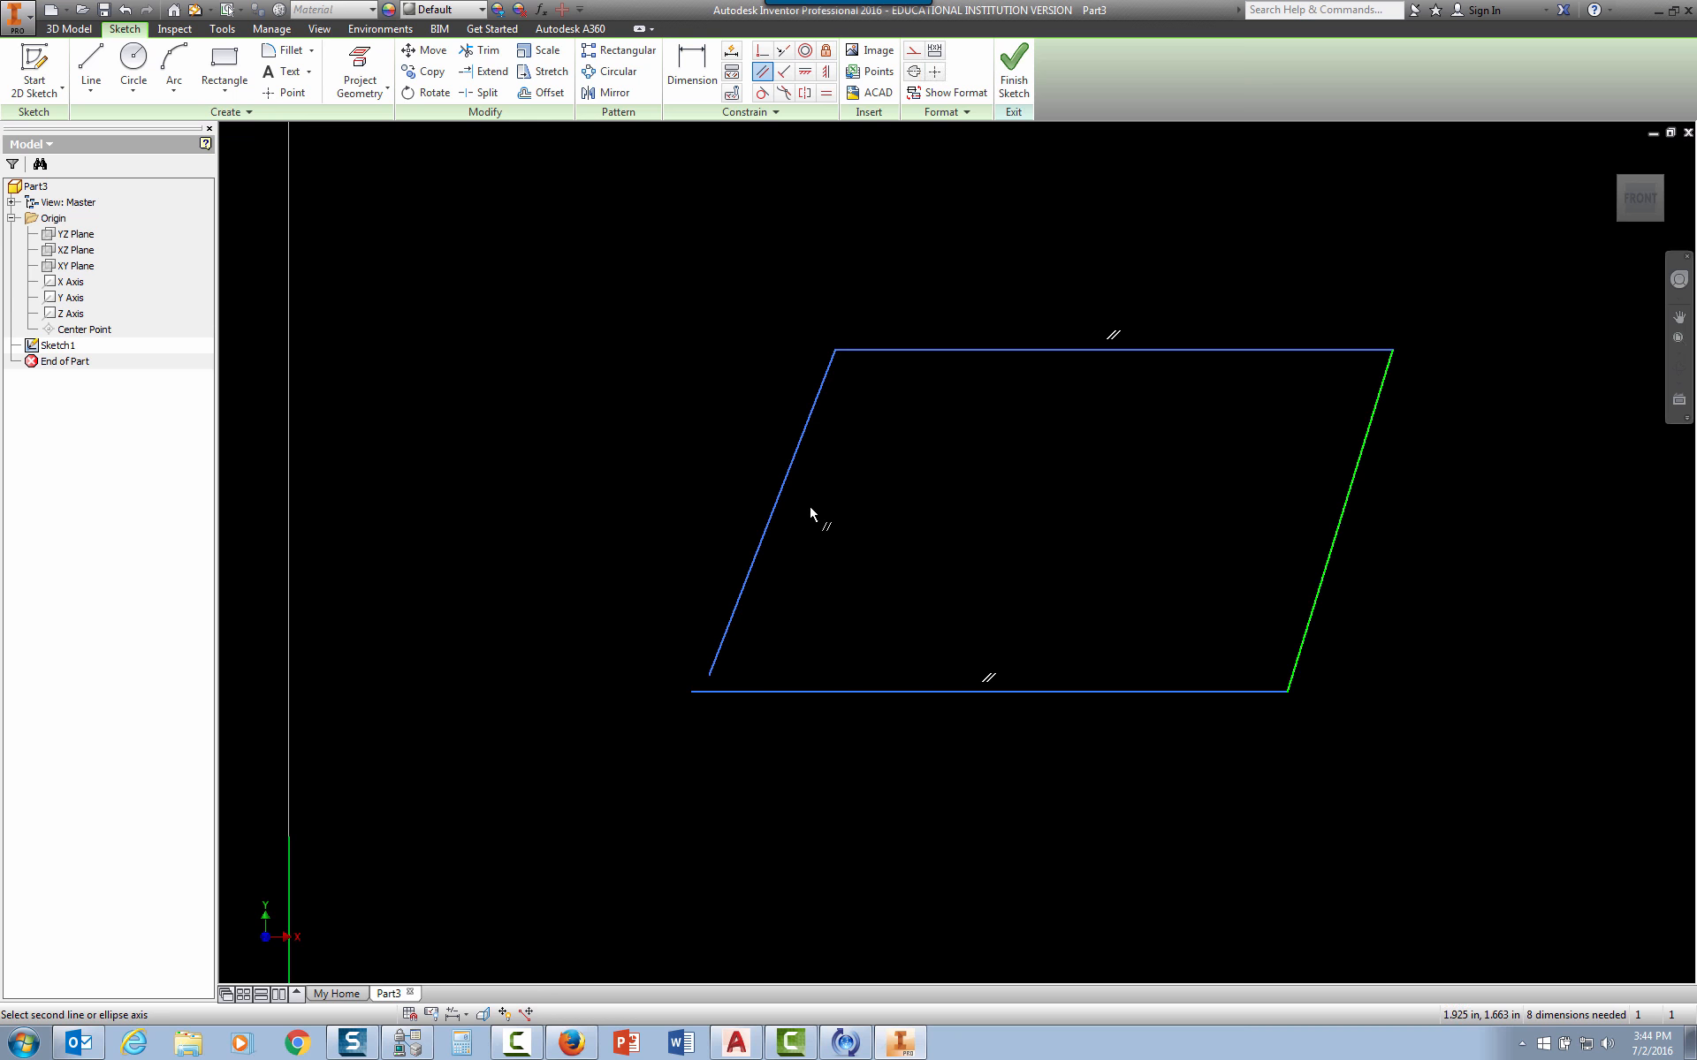
{"action": "left_click", "coordinate": [775, 520]}
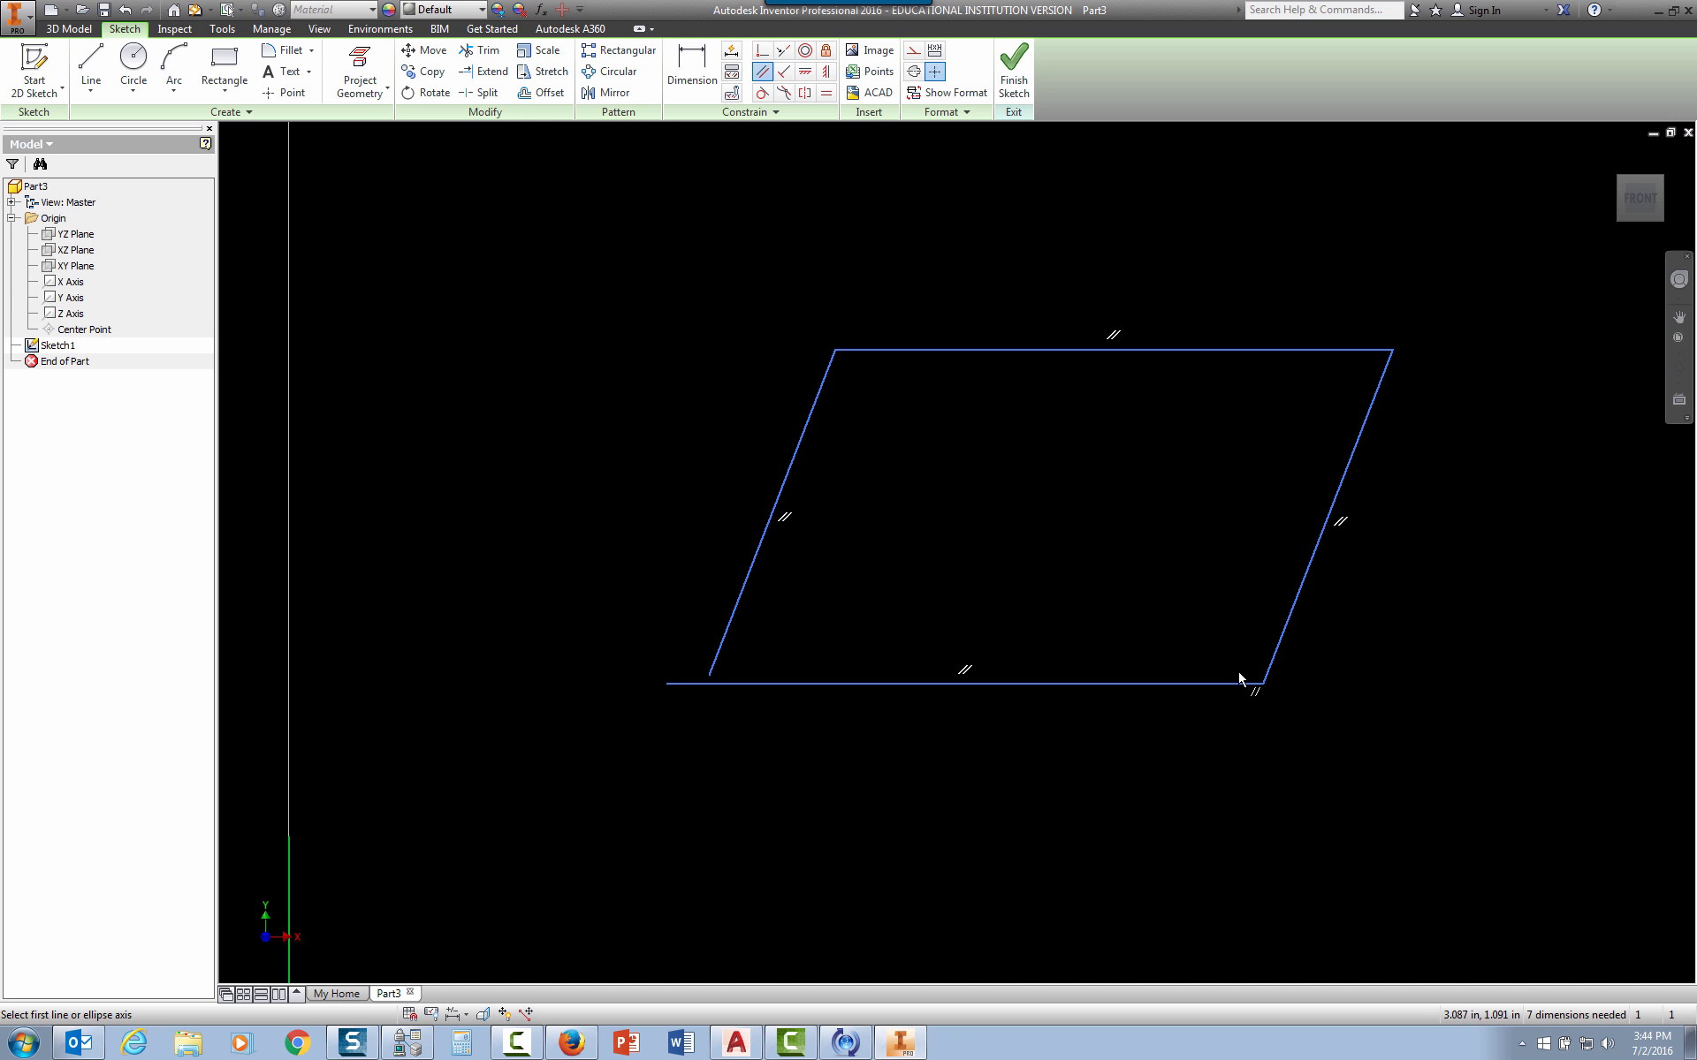
Make the outline's right line perpendicular to its bottom line
{"action": "left_click", "coordinate": [783, 74]}
{"action": "left_click", "coordinate": [1285, 629]}
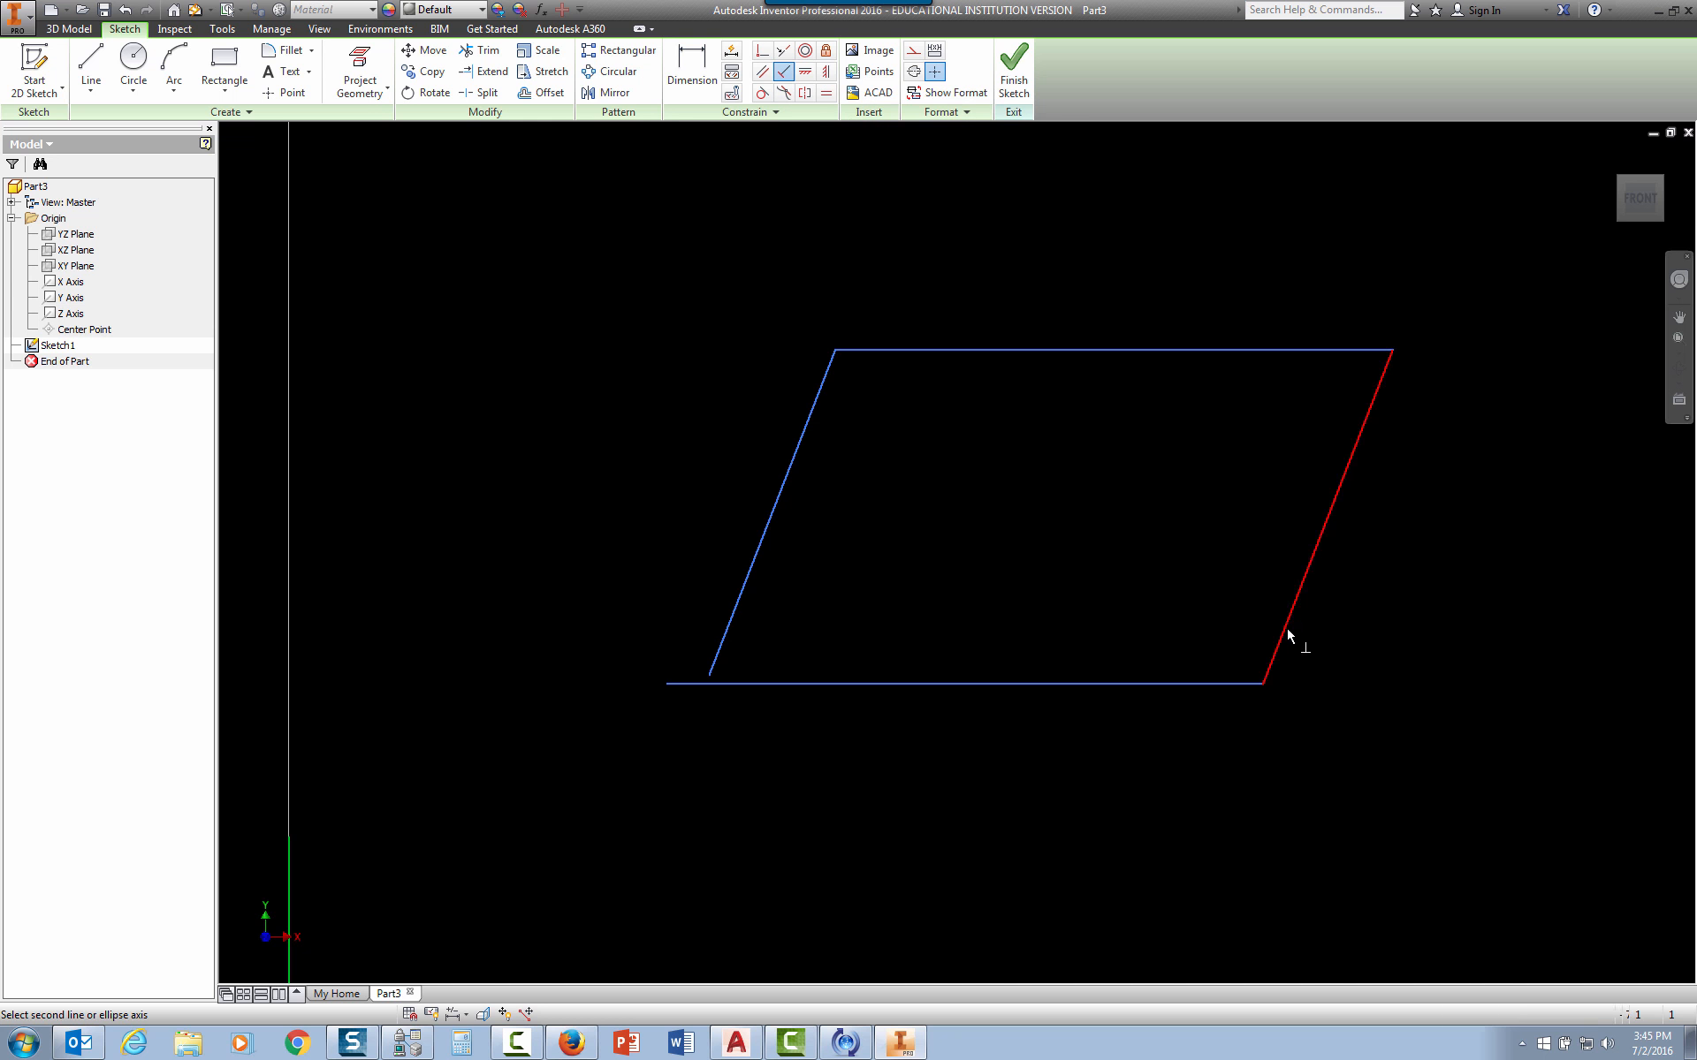
{"action": "left_click", "coordinate": [1232, 686]}
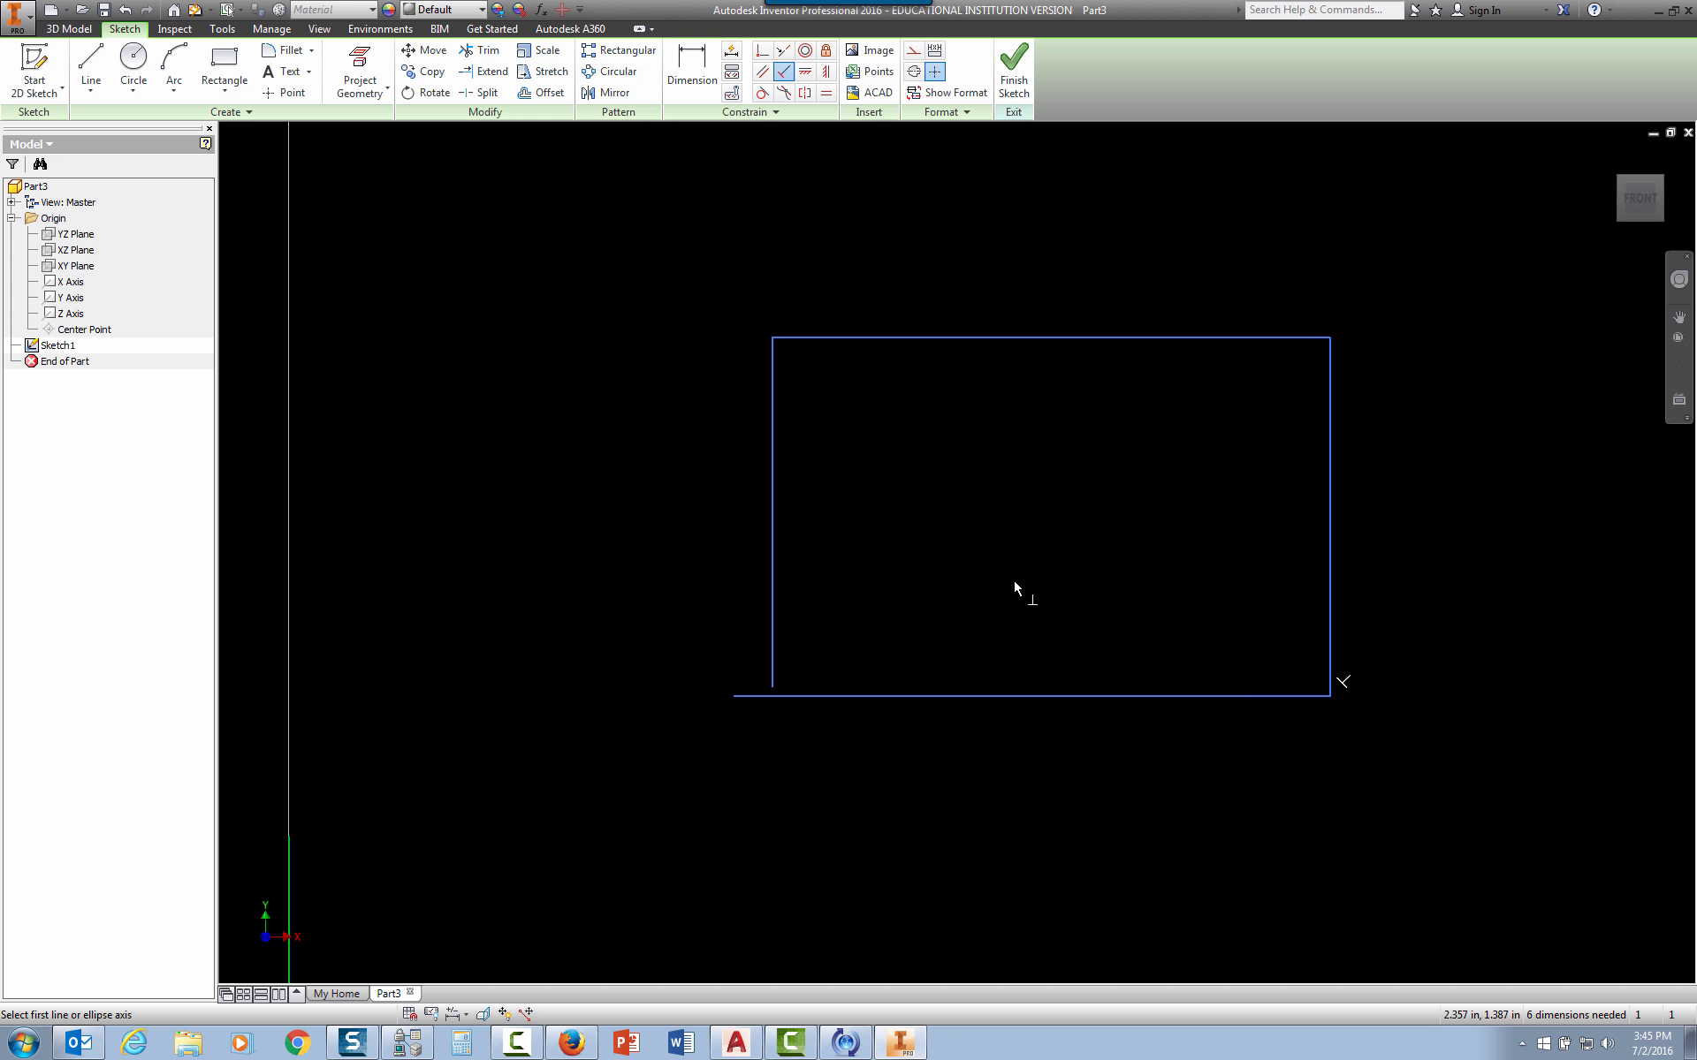
Close the outline's open lower-left corner with a Coincident constraint between the left line's lower endpoint and the bottom line's left endpoint
{"action": "scroll", "coordinate": [804, 704], "scroll_direction": "up", "scroll_amount": 3}
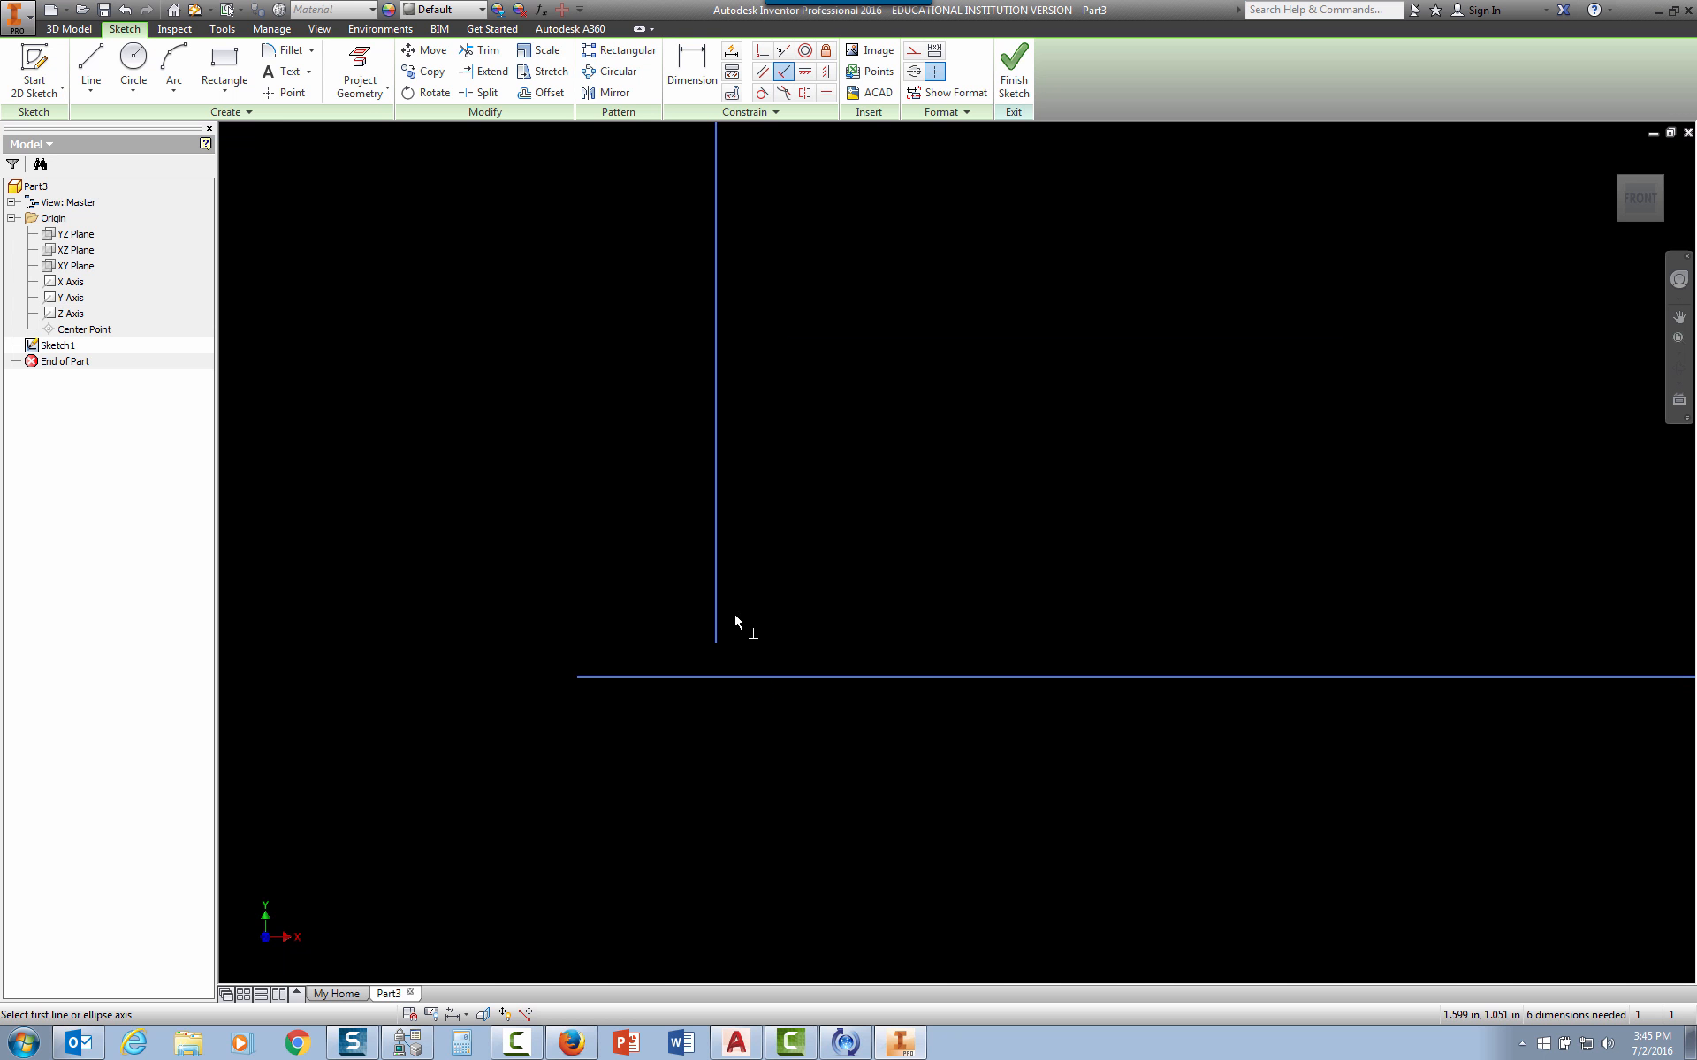
{"action": "scroll", "coordinate": [1271, 521], "scroll_direction": "down", "scroll_amount": 3}
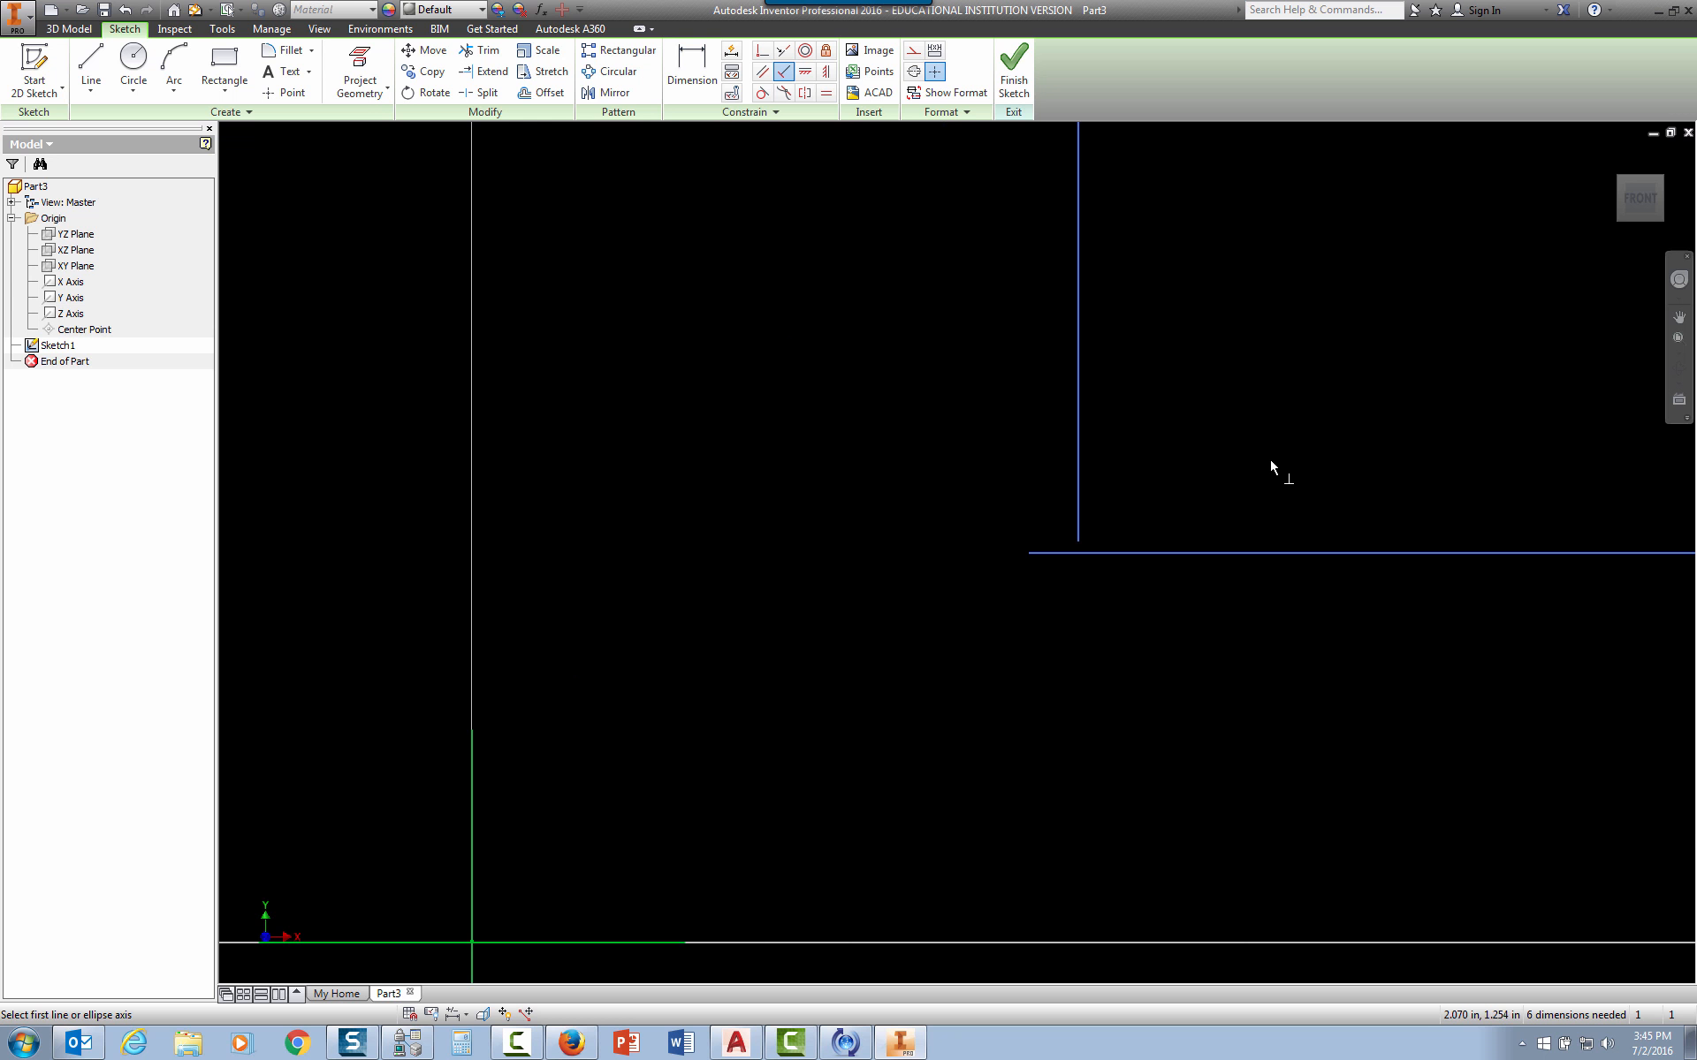
{"action": "mouse_move", "coordinate": [1270, 459]}
{"action": "middle_mouse_down"}
{"action": "mouse_move", "coordinate": [1238, 531]}
{"action": "mouse_move", "coordinate": [1021, 611]}
{"action": "middle_mouse_up"}
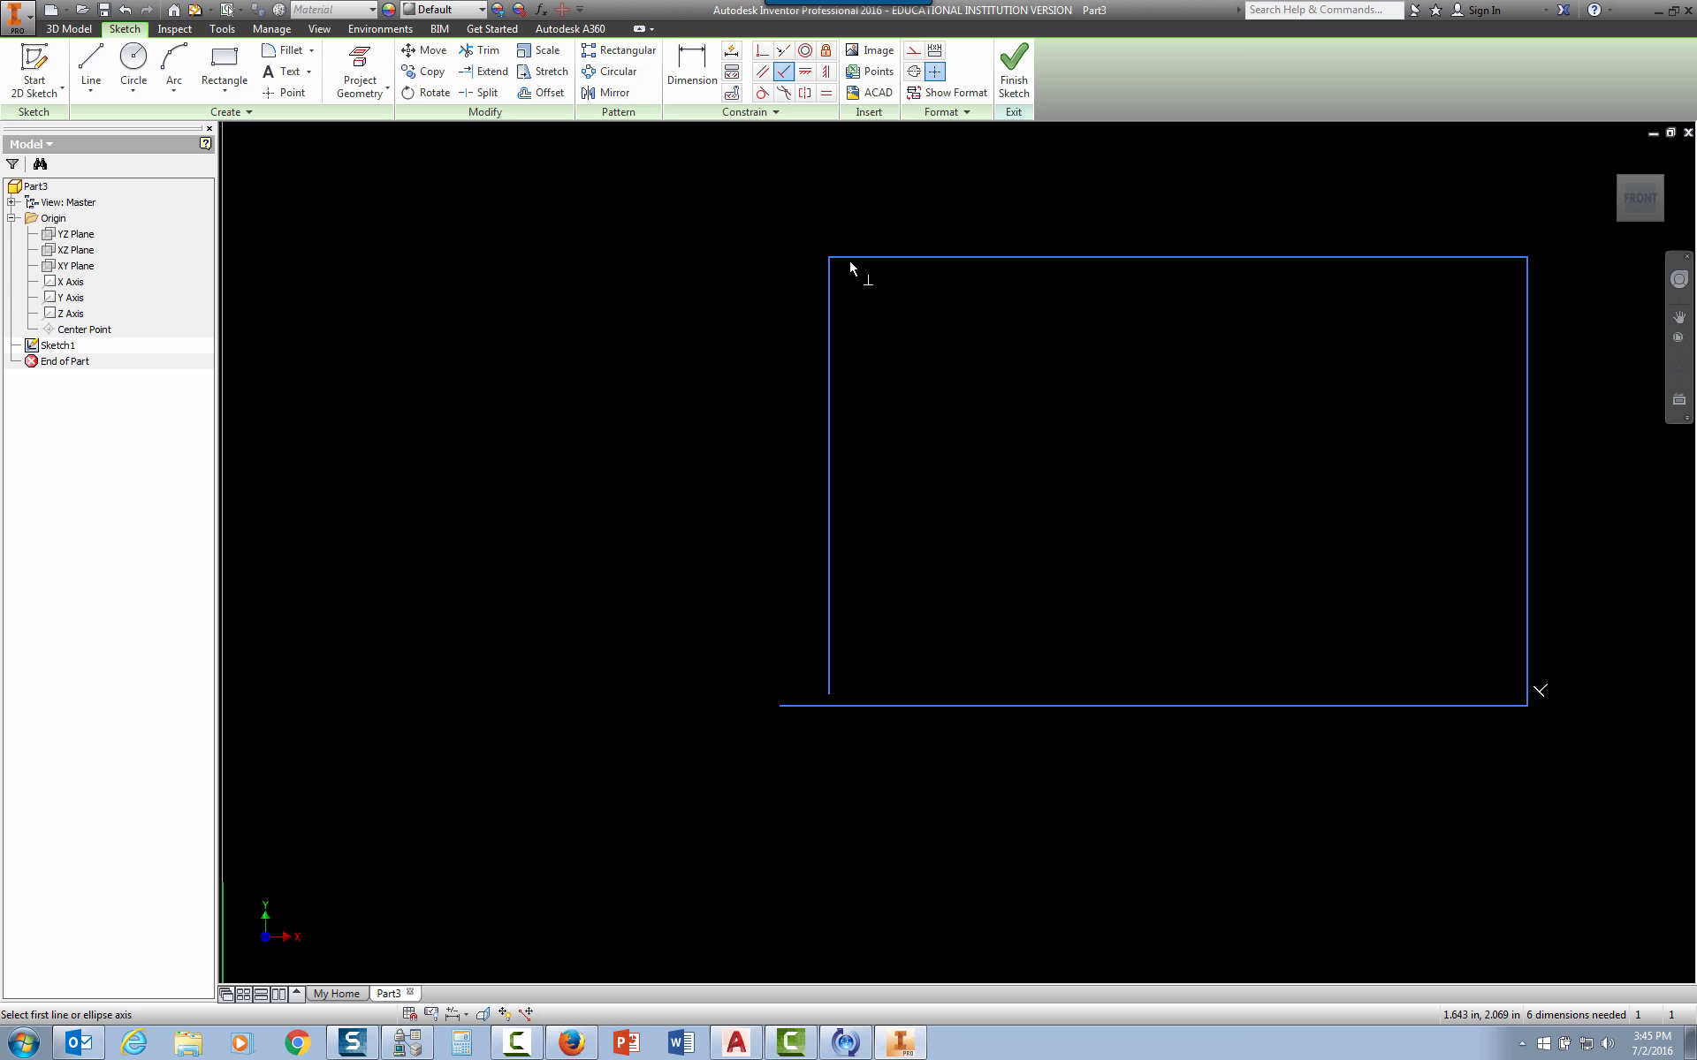
{"action": "left_click", "coordinate": [762, 53]}
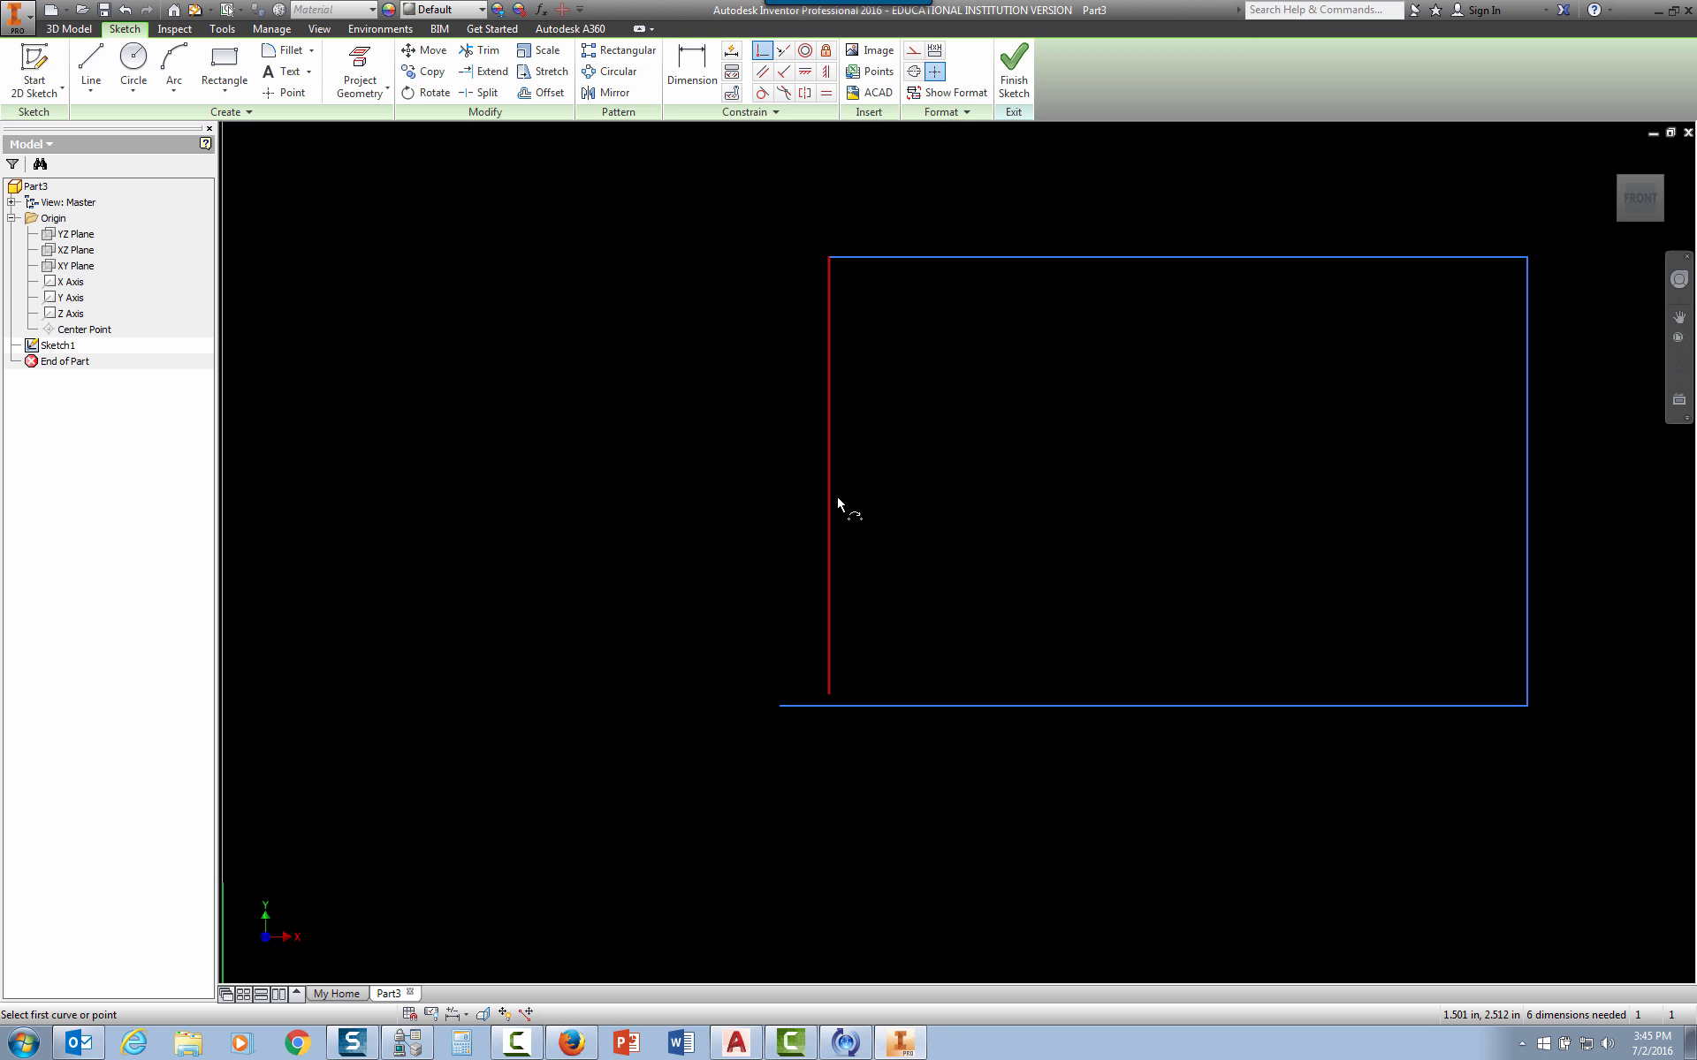
{"action": "left_click", "coordinate": [831, 699]}
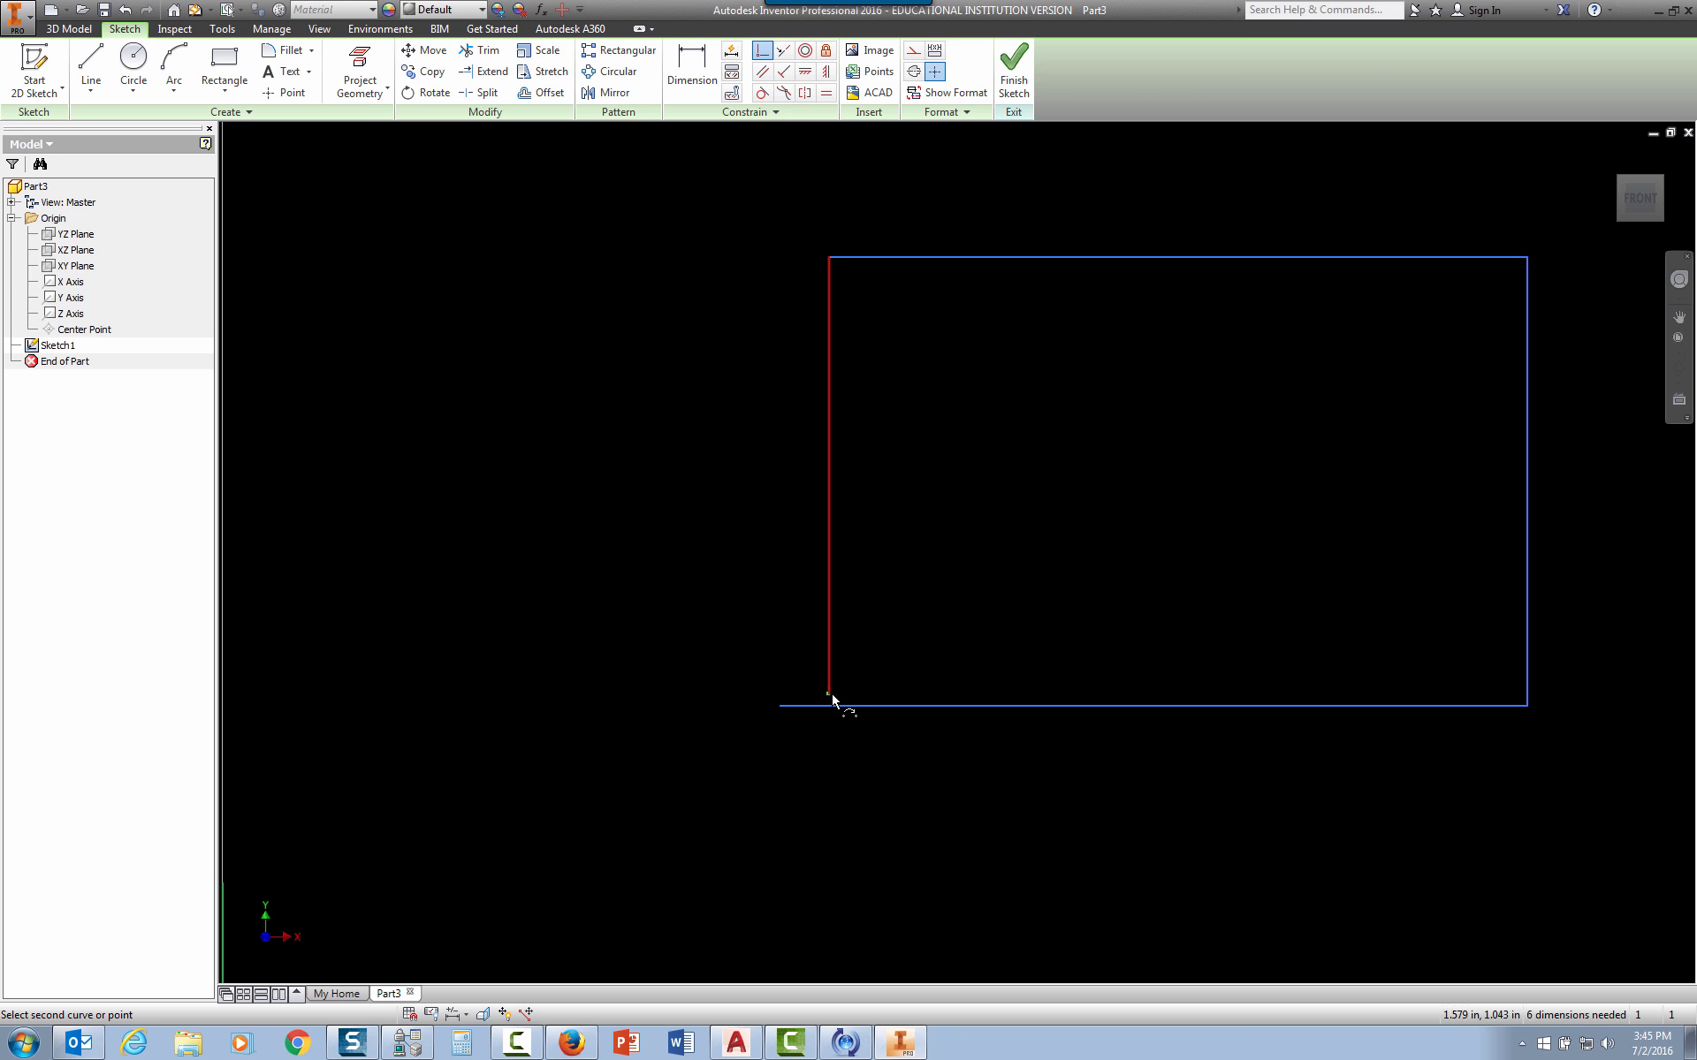
{"action": "left_click", "coordinate": [781, 705]}
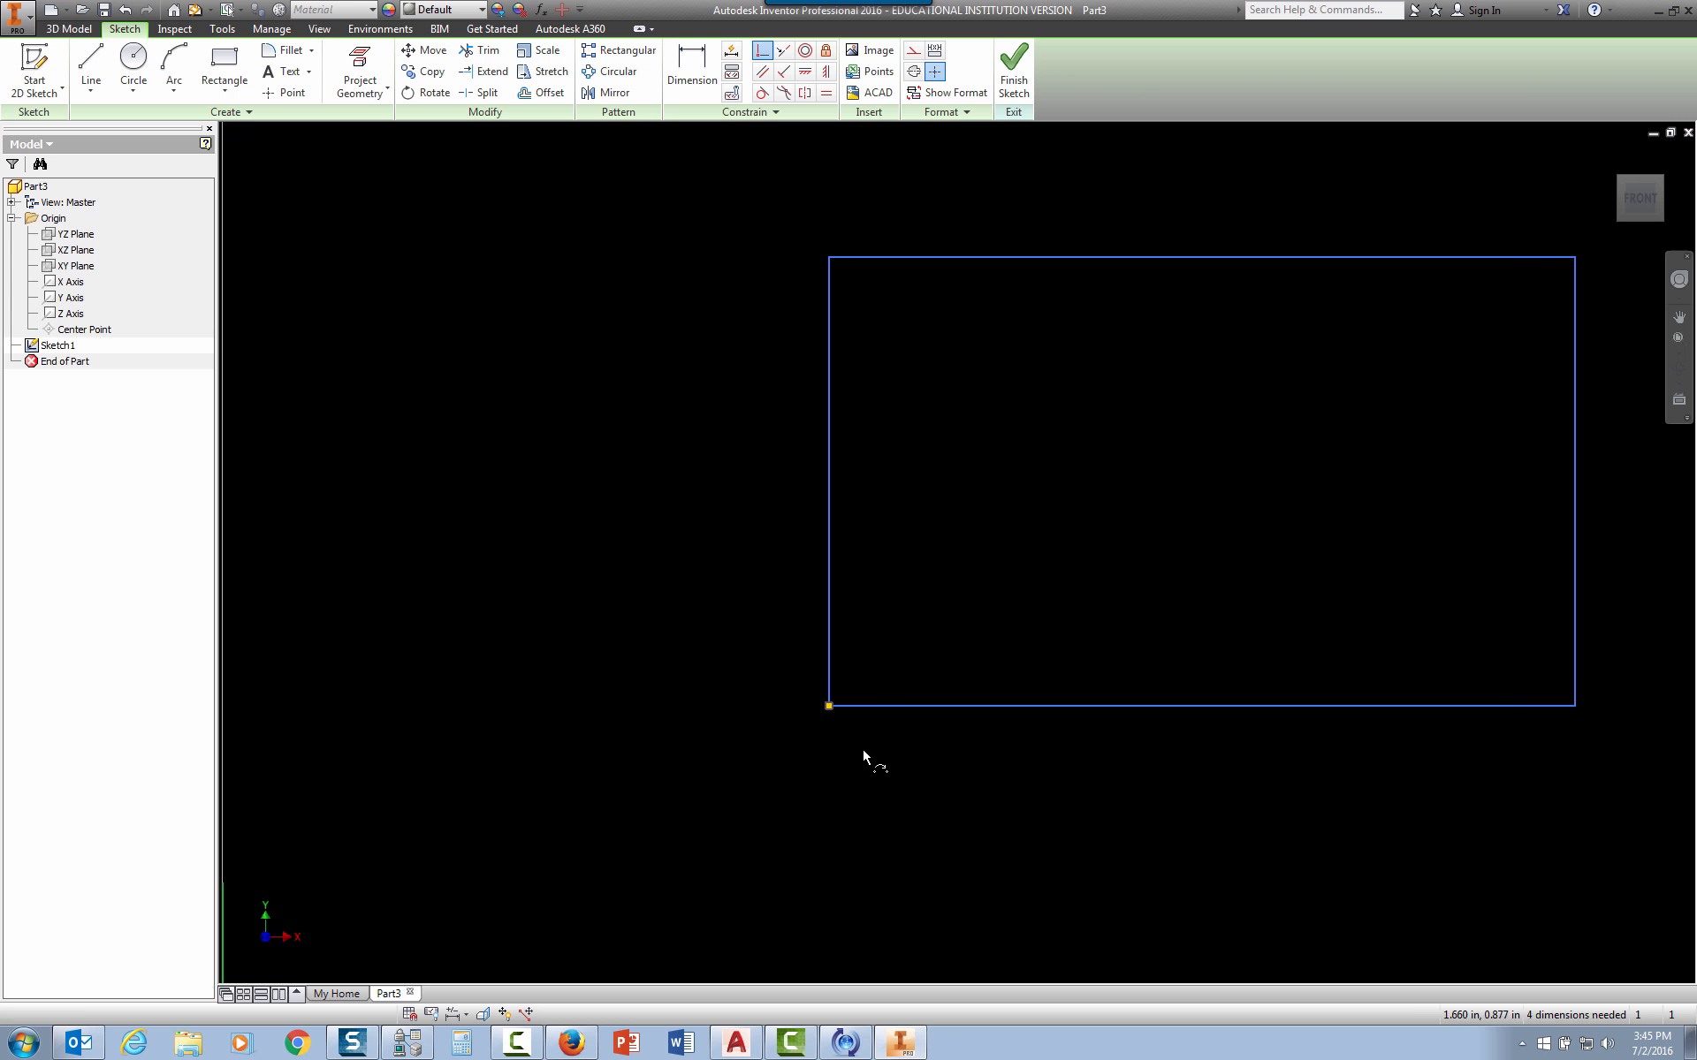
{"action": "key", "text": "Escape"}
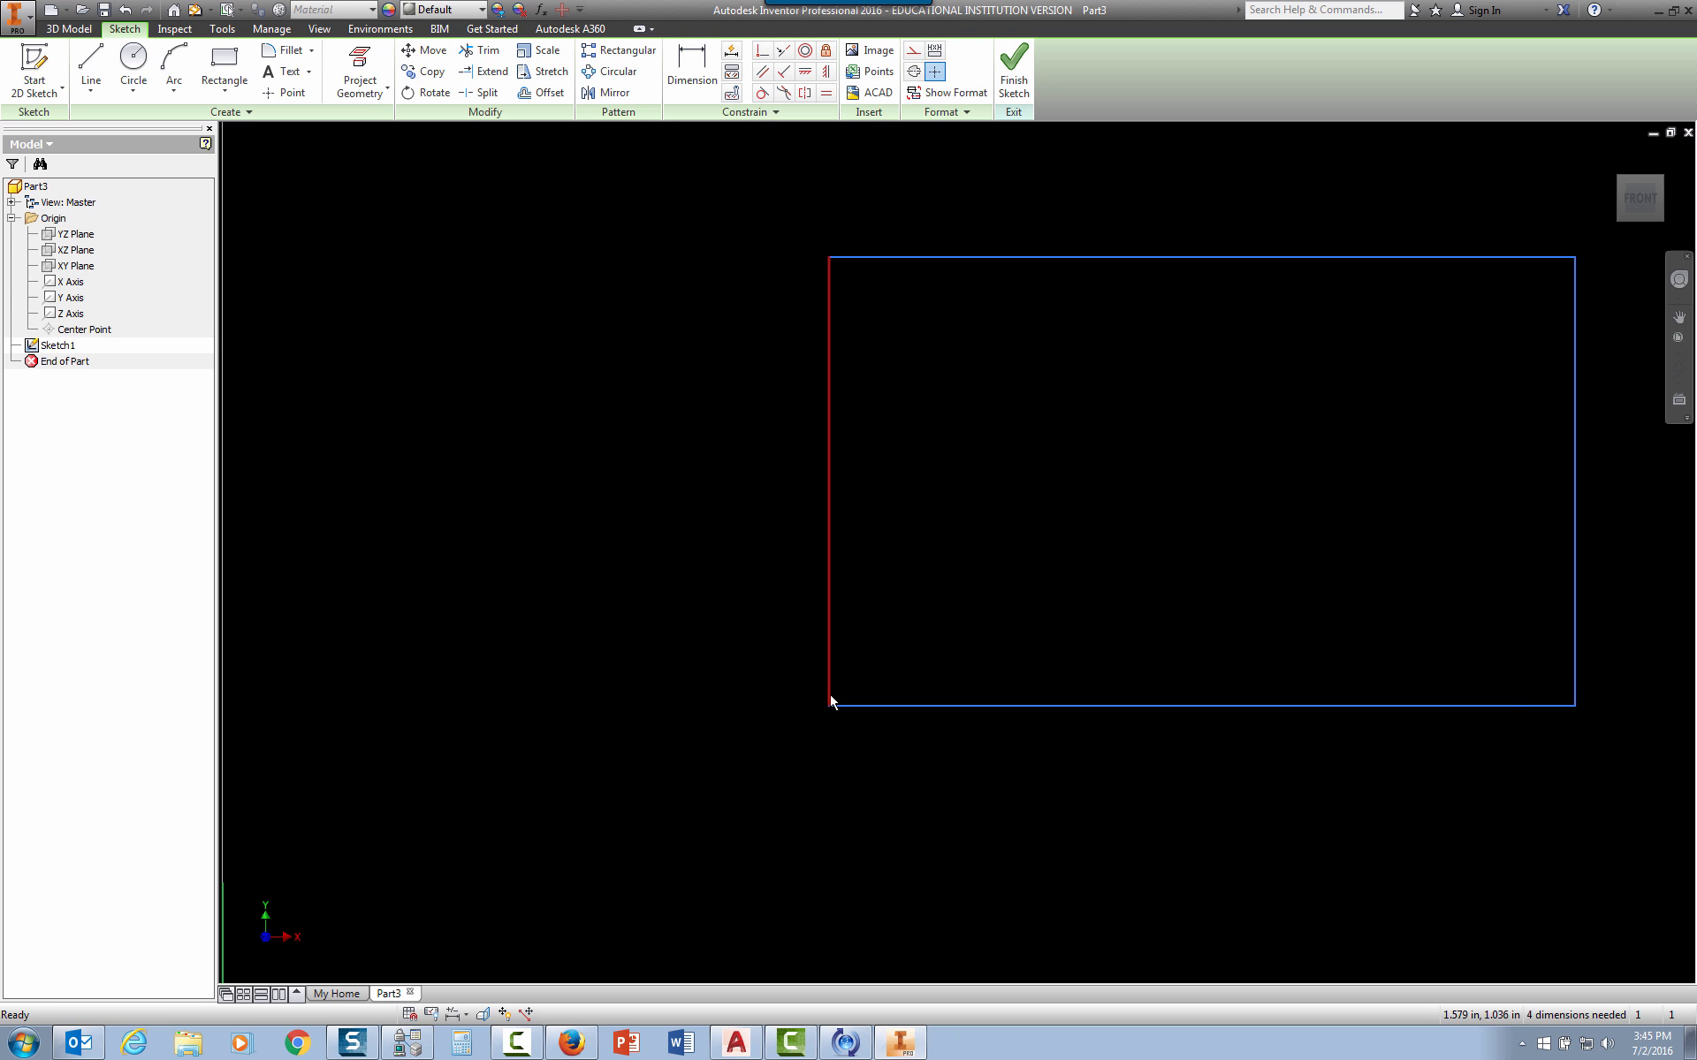
Examine the rectangle's lower-left corner up close and the whole rectangle's position relative to the projected origin lines
{"action": "scroll", "coordinate": [852, 711], "scroll_direction": "up", "scroll_amount": 3}
{"action": "scroll", "coordinate": [849, 705], "scroll_direction": "up", "scroll_amount": 3}
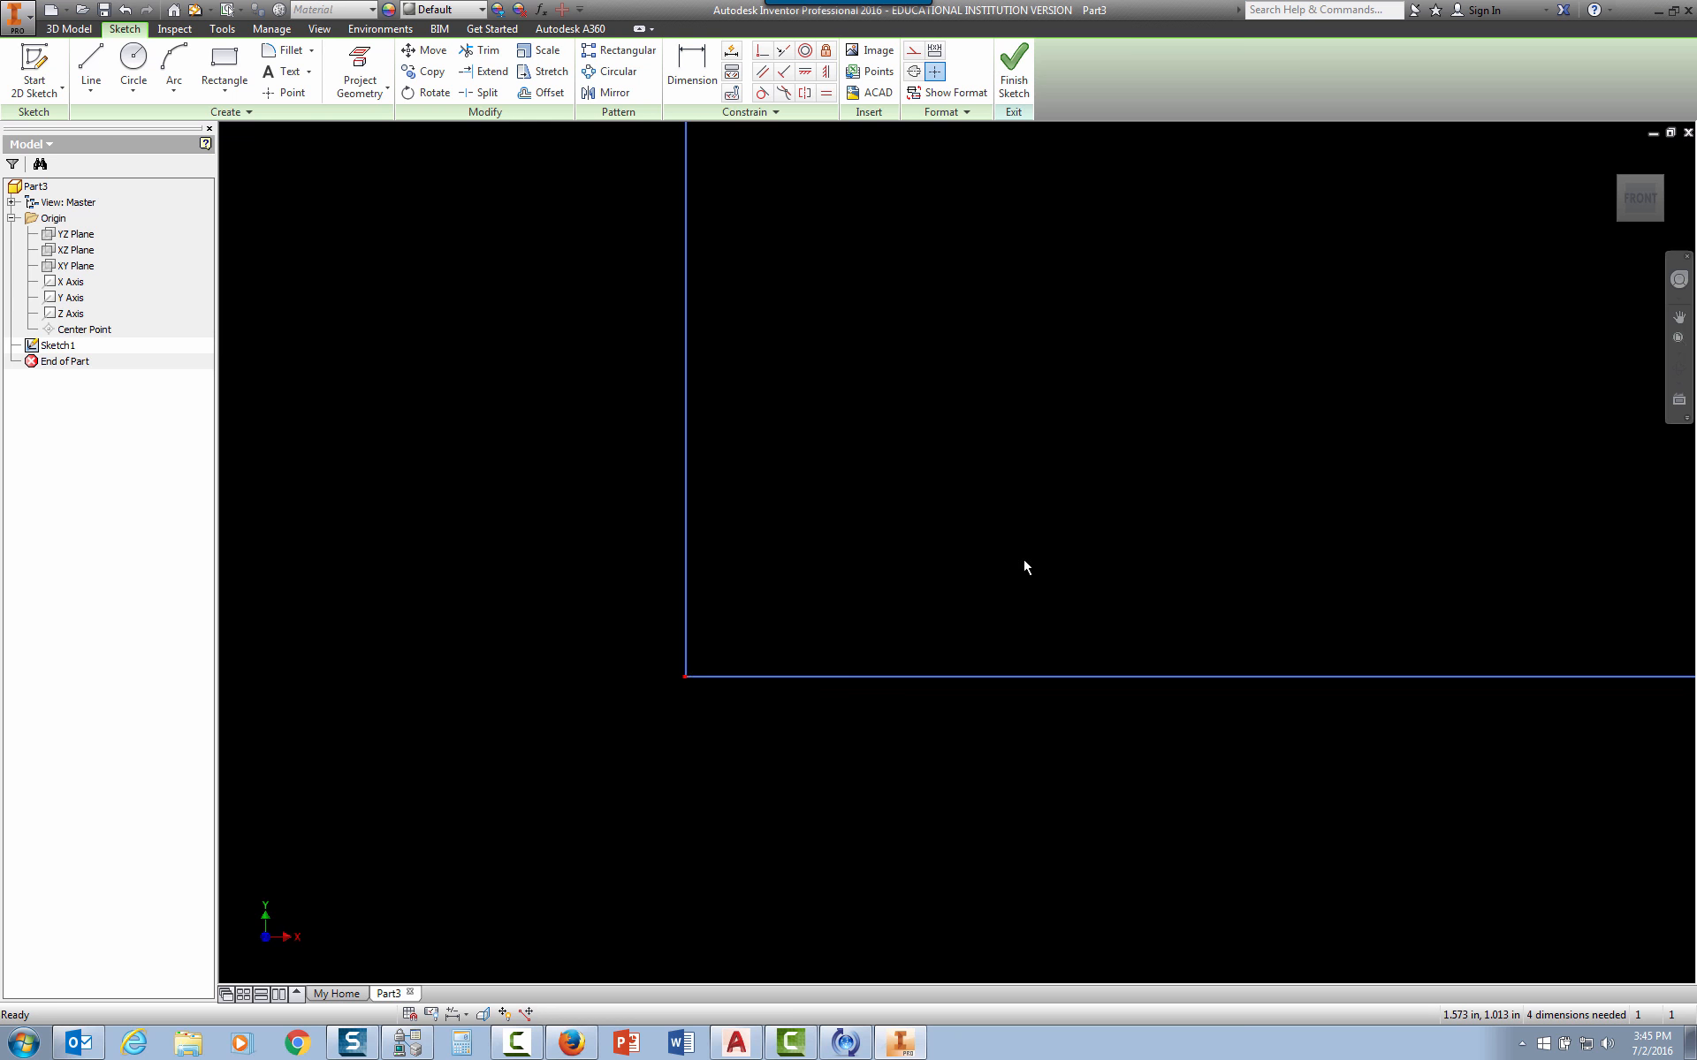
{"action": "left_click_drag", "start_coordinate": [1024, 561], "coordinate": [1174, 483]}
{"action": "middle_click_drag", "start_coordinate": [1174, 483], "coordinate": [516, 716]}
{"action": "scroll", "coordinate": [515, 716], "scroll_direction": "down", "scroll_amount": 2}
{"action": "scroll", "coordinate": [1265, 458], "scroll_direction": "down", "scroll_amount": 5}
{"action": "scroll", "coordinate": [1251, 453], "scroll_direction": "up", "scroll_amount": 3}
{"action": "middle_click_drag", "start_coordinate": [1252, 454], "coordinate": [1086, 474]}
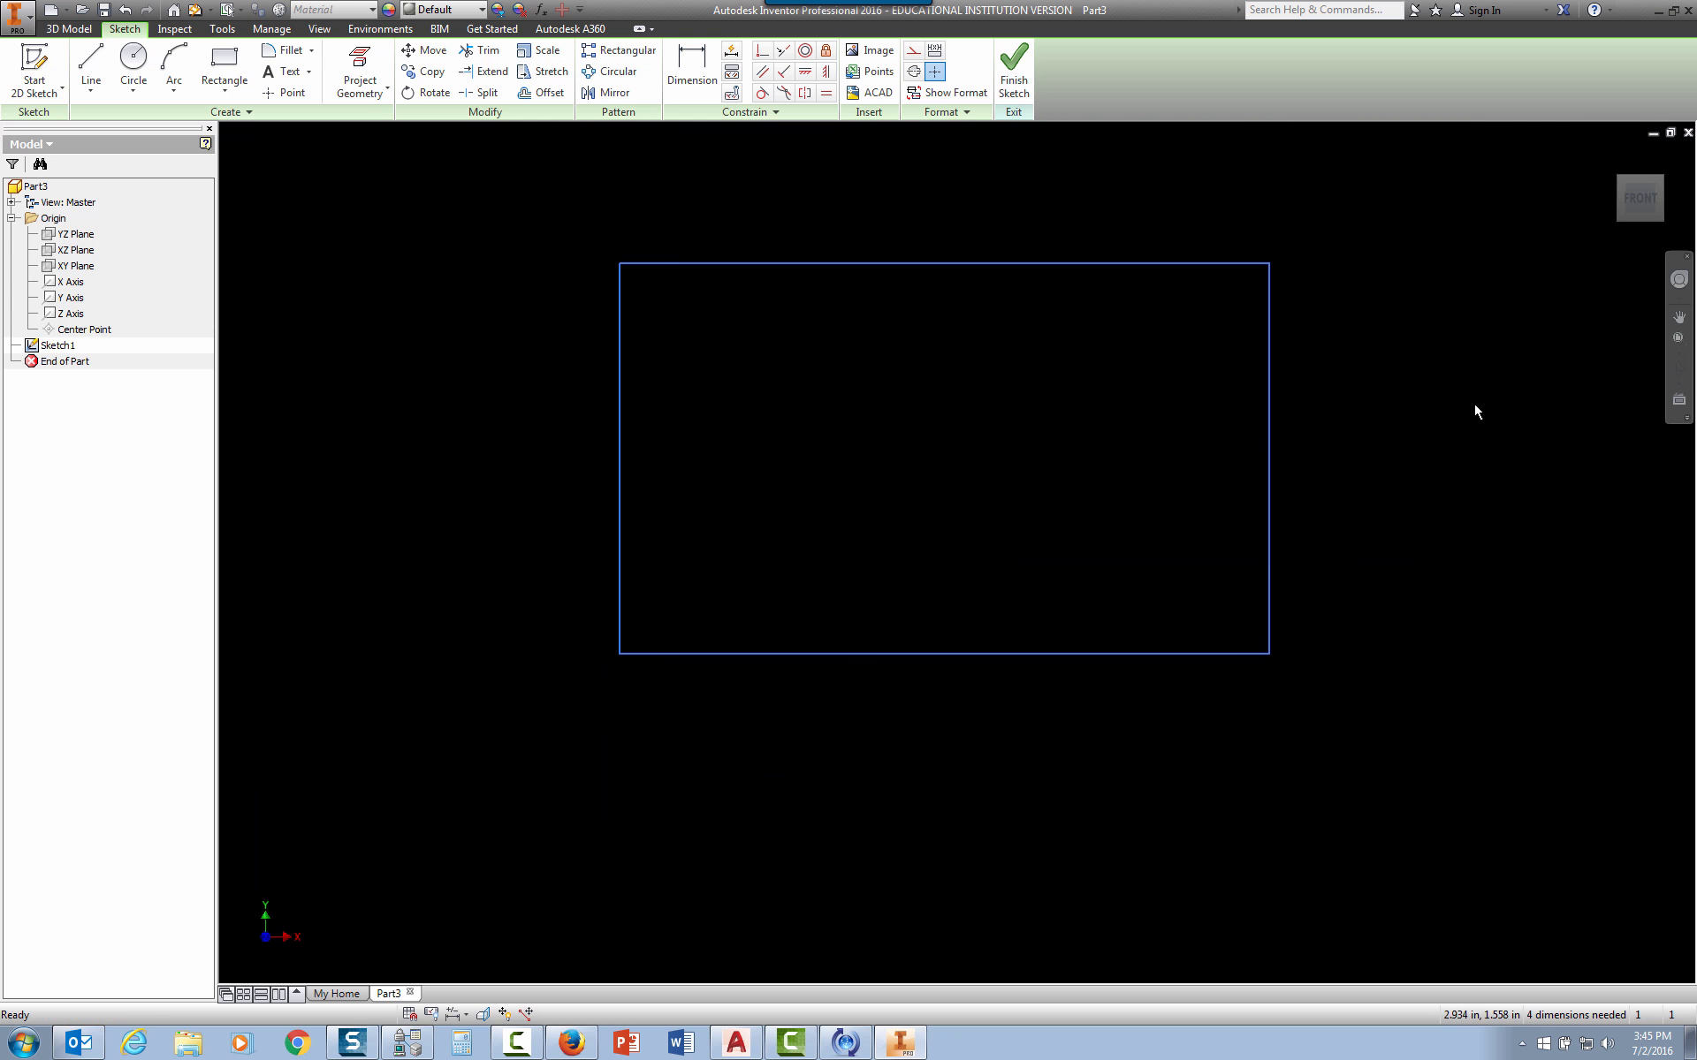
{"action": "scroll", "coordinate": [1201, 526], "scroll_direction": "down", "scroll_amount": 5}
{"action": "scroll", "coordinate": [1199, 517], "scroll_direction": "up", "scroll_amount": 3}
{"action": "middle_click_drag", "start_coordinate": [1198, 517], "coordinate": [1123, 486]}
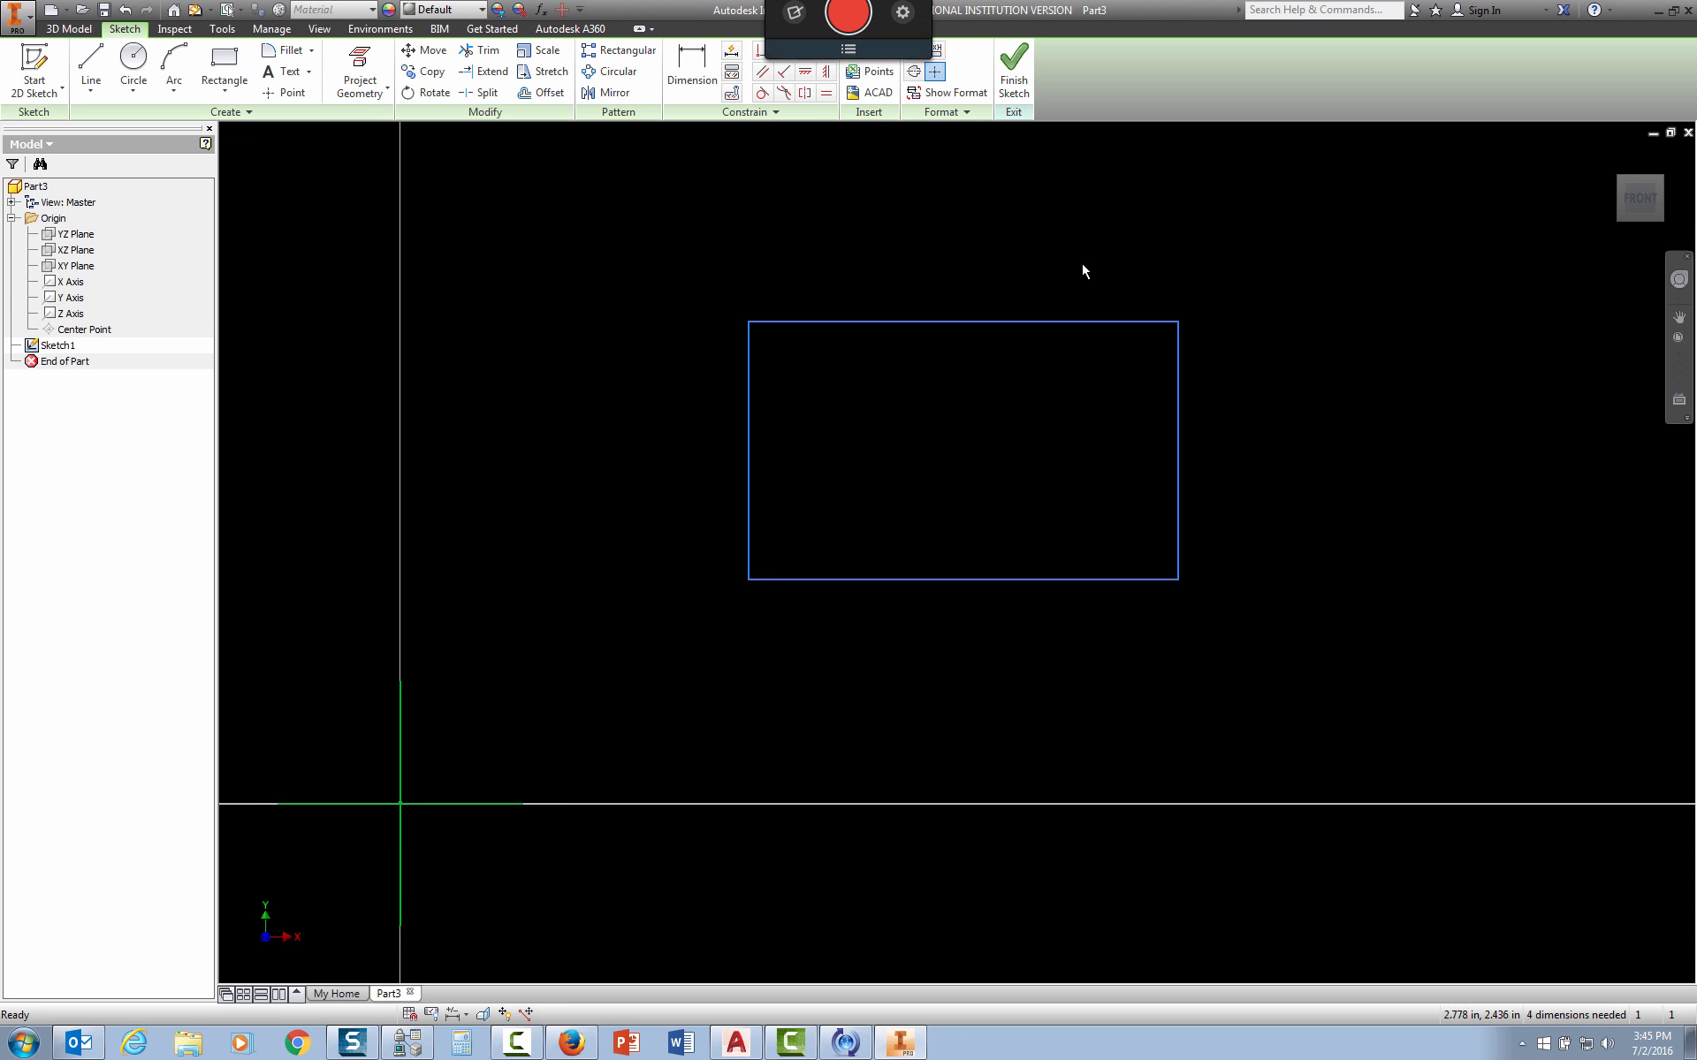
Sketch a single separate line below and right of the rectangle, sloping gently upward to the right
{"action": "left_click", "coordinate": [91, 64]}
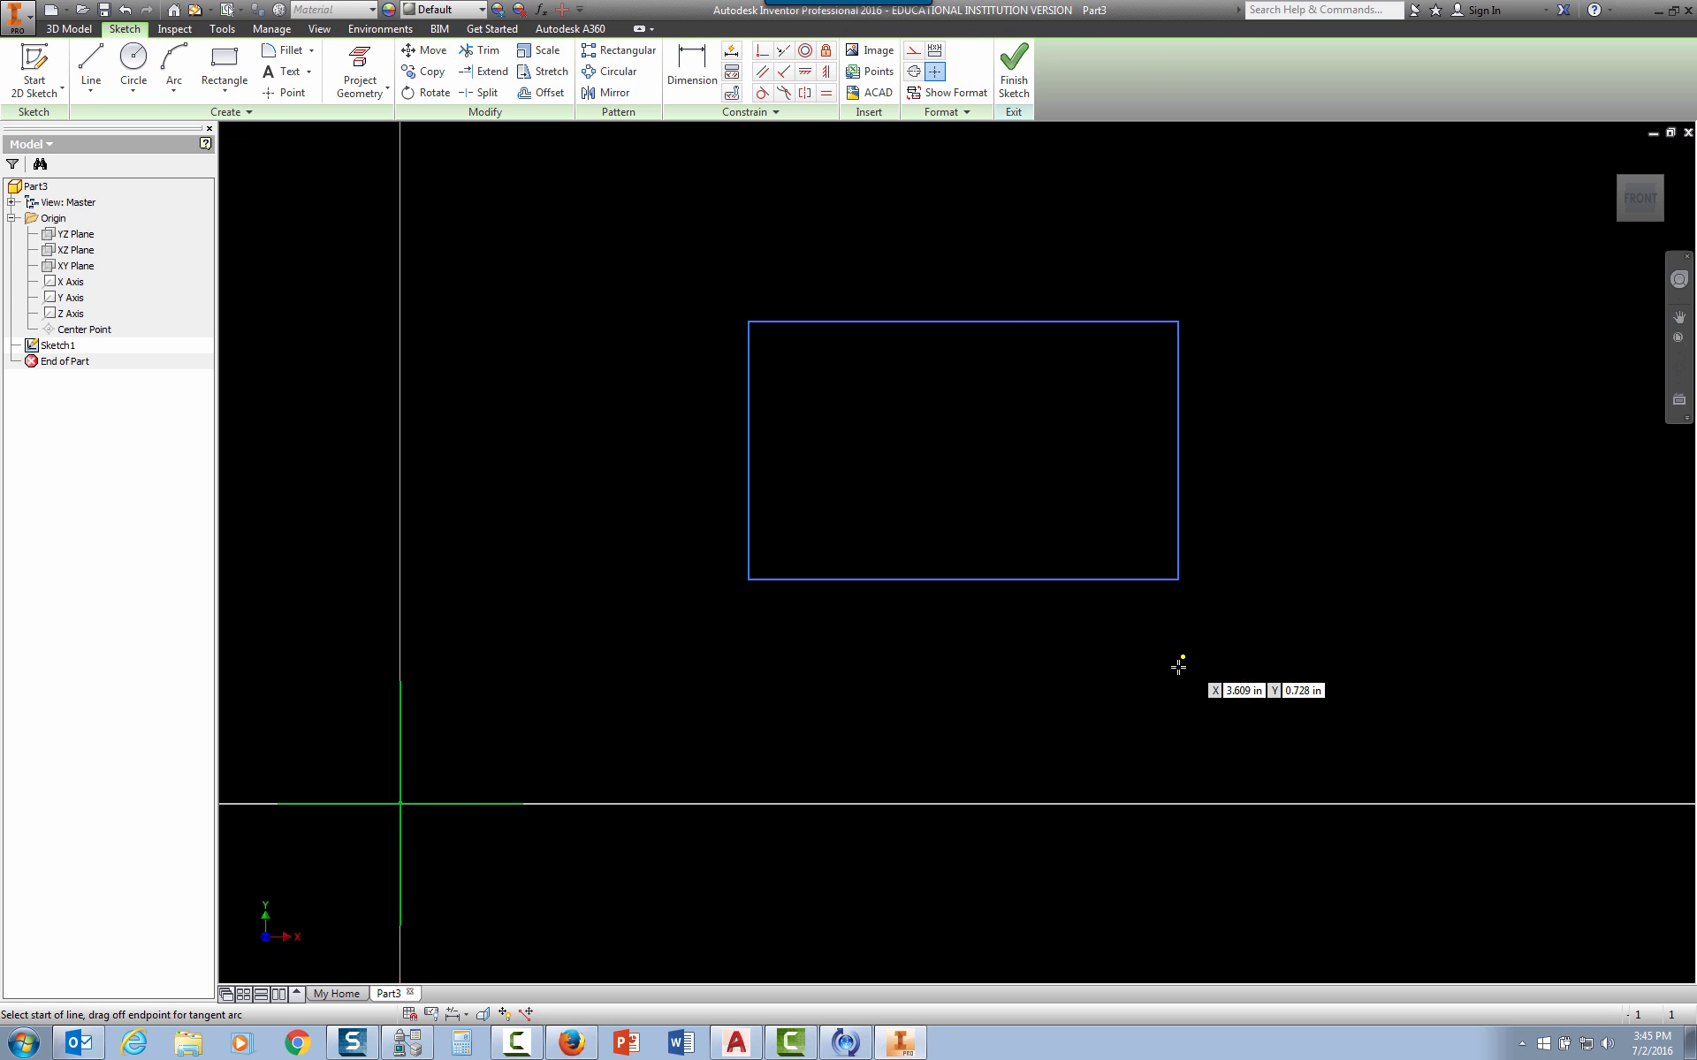
{"action": "left_click", "coordinate": [1145, 706]}
{"action": "left_click", "coordinate": [1553, 629]}
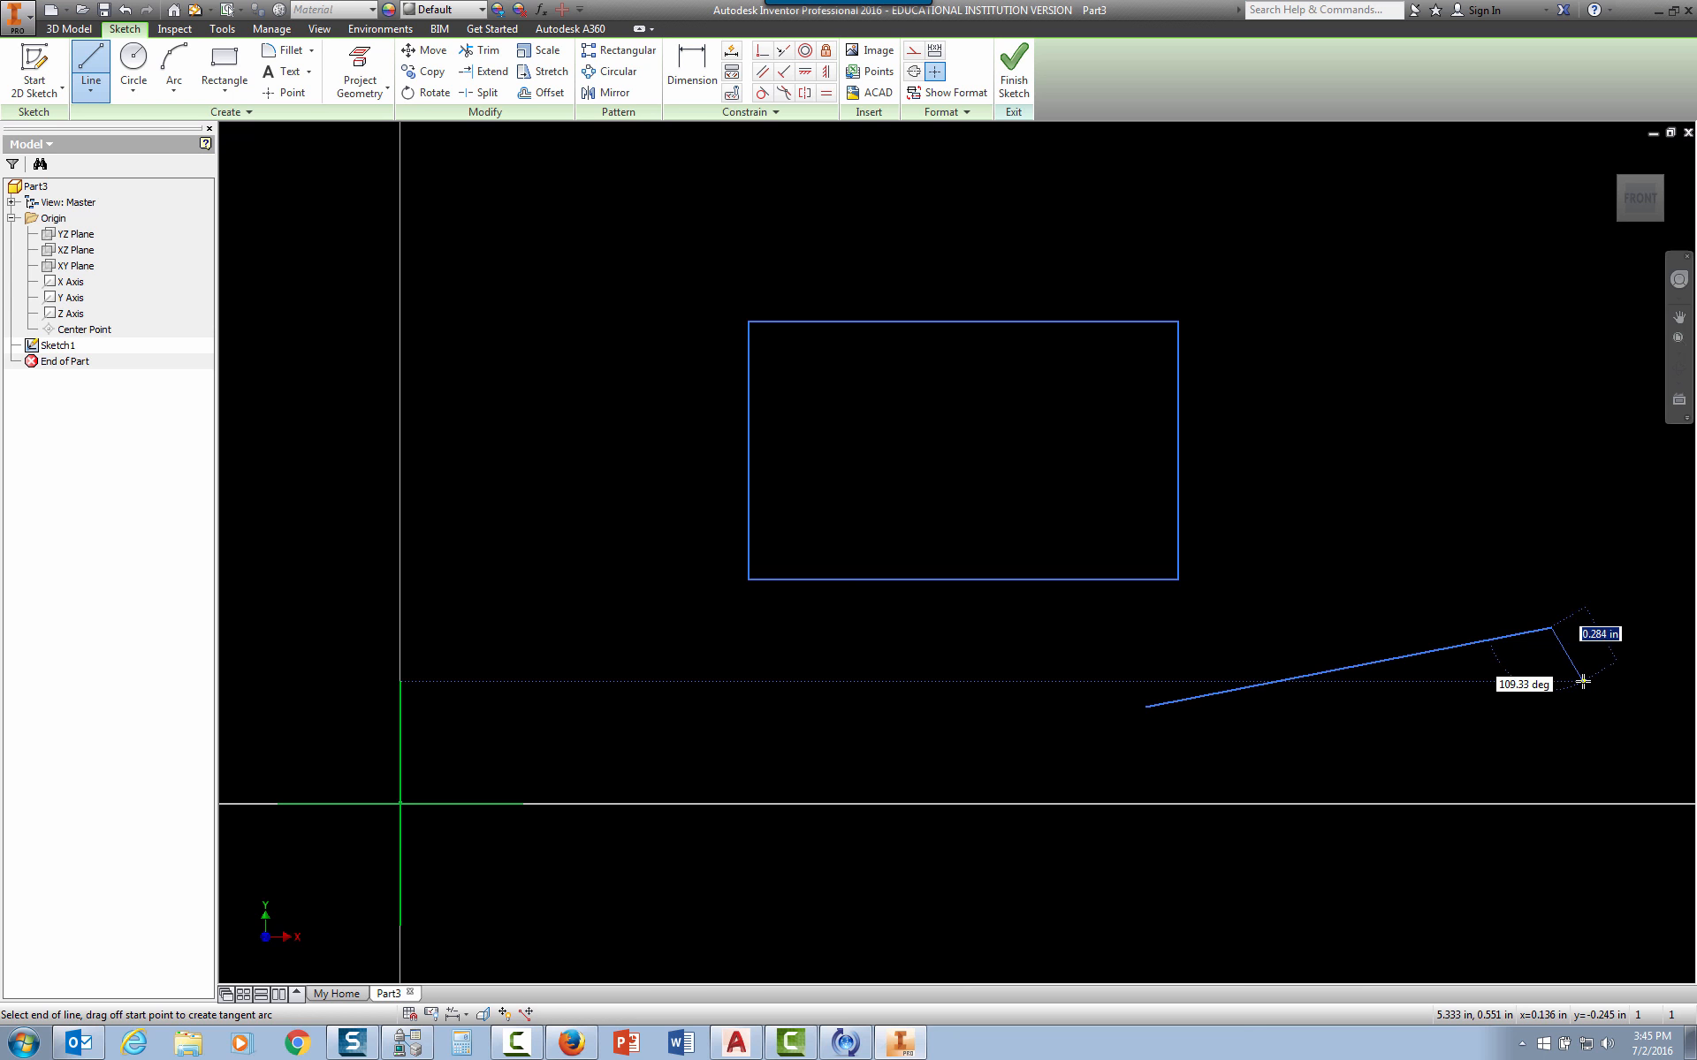
{"action": "key", "text": "Escape"}
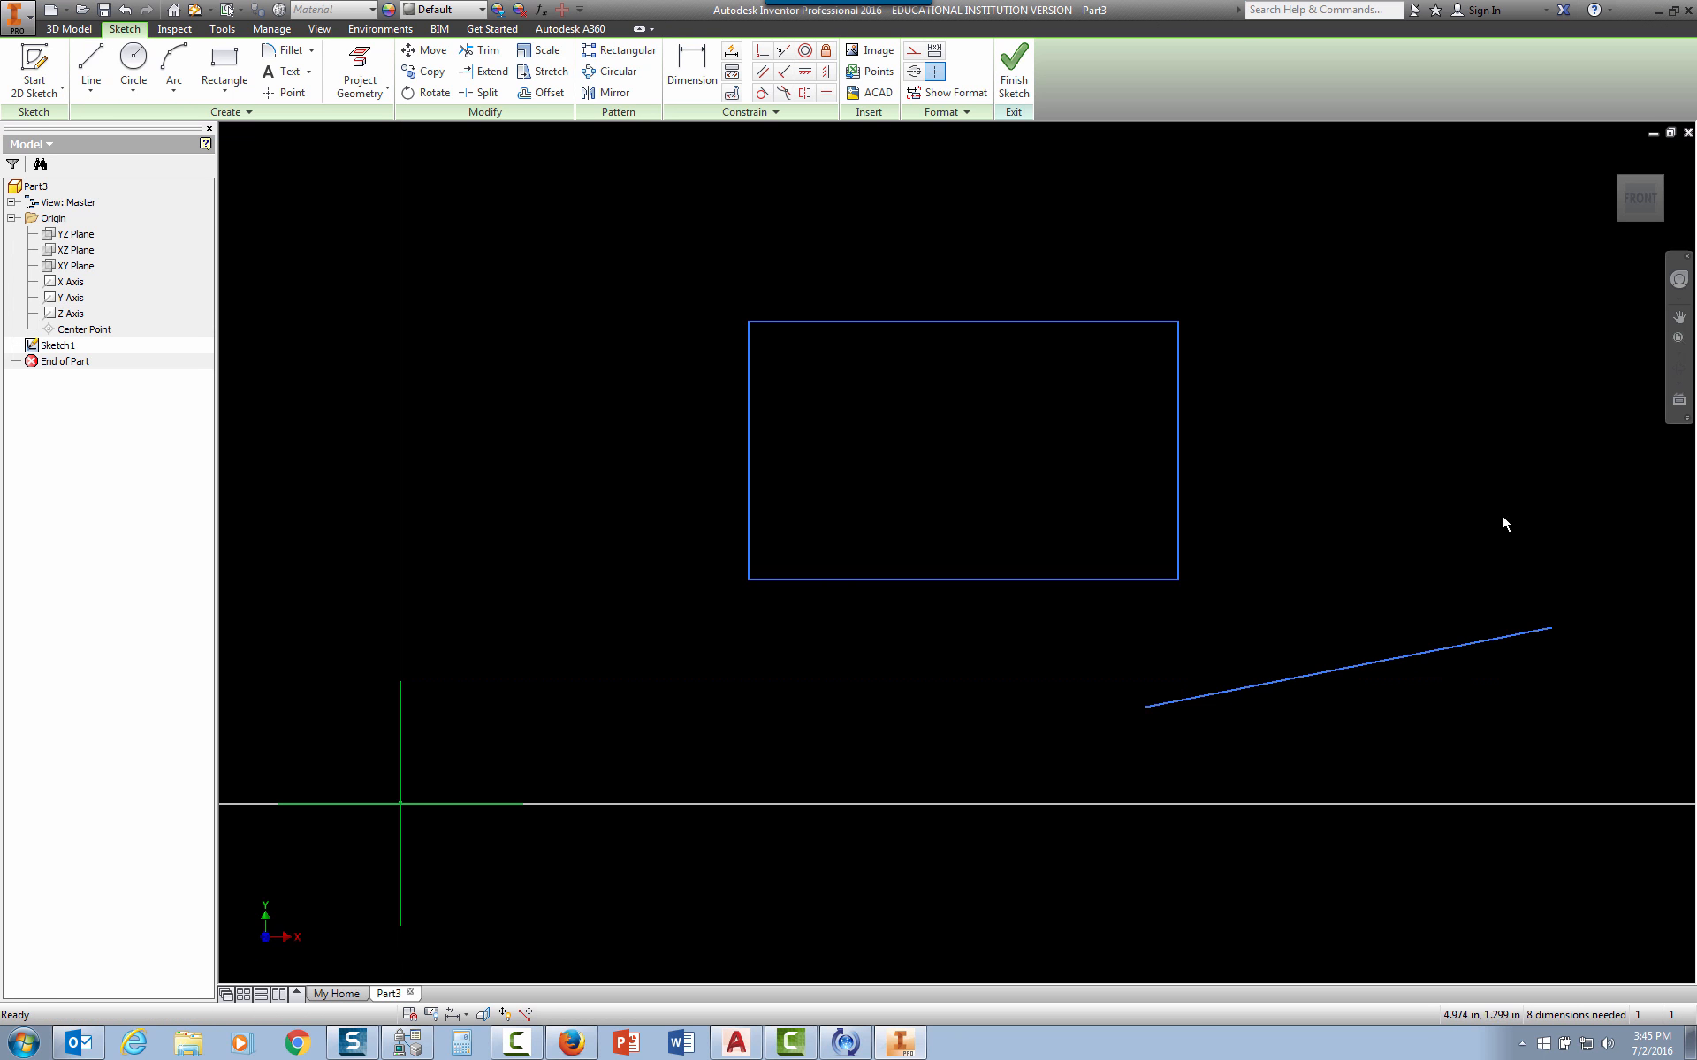
Apply a Horizontal constraint to the separate sloped line, and undo it
{"action": "left_click", "coordinate": [805, 71]}
{"action": "left_click", "coordinate": [1419, 651]}
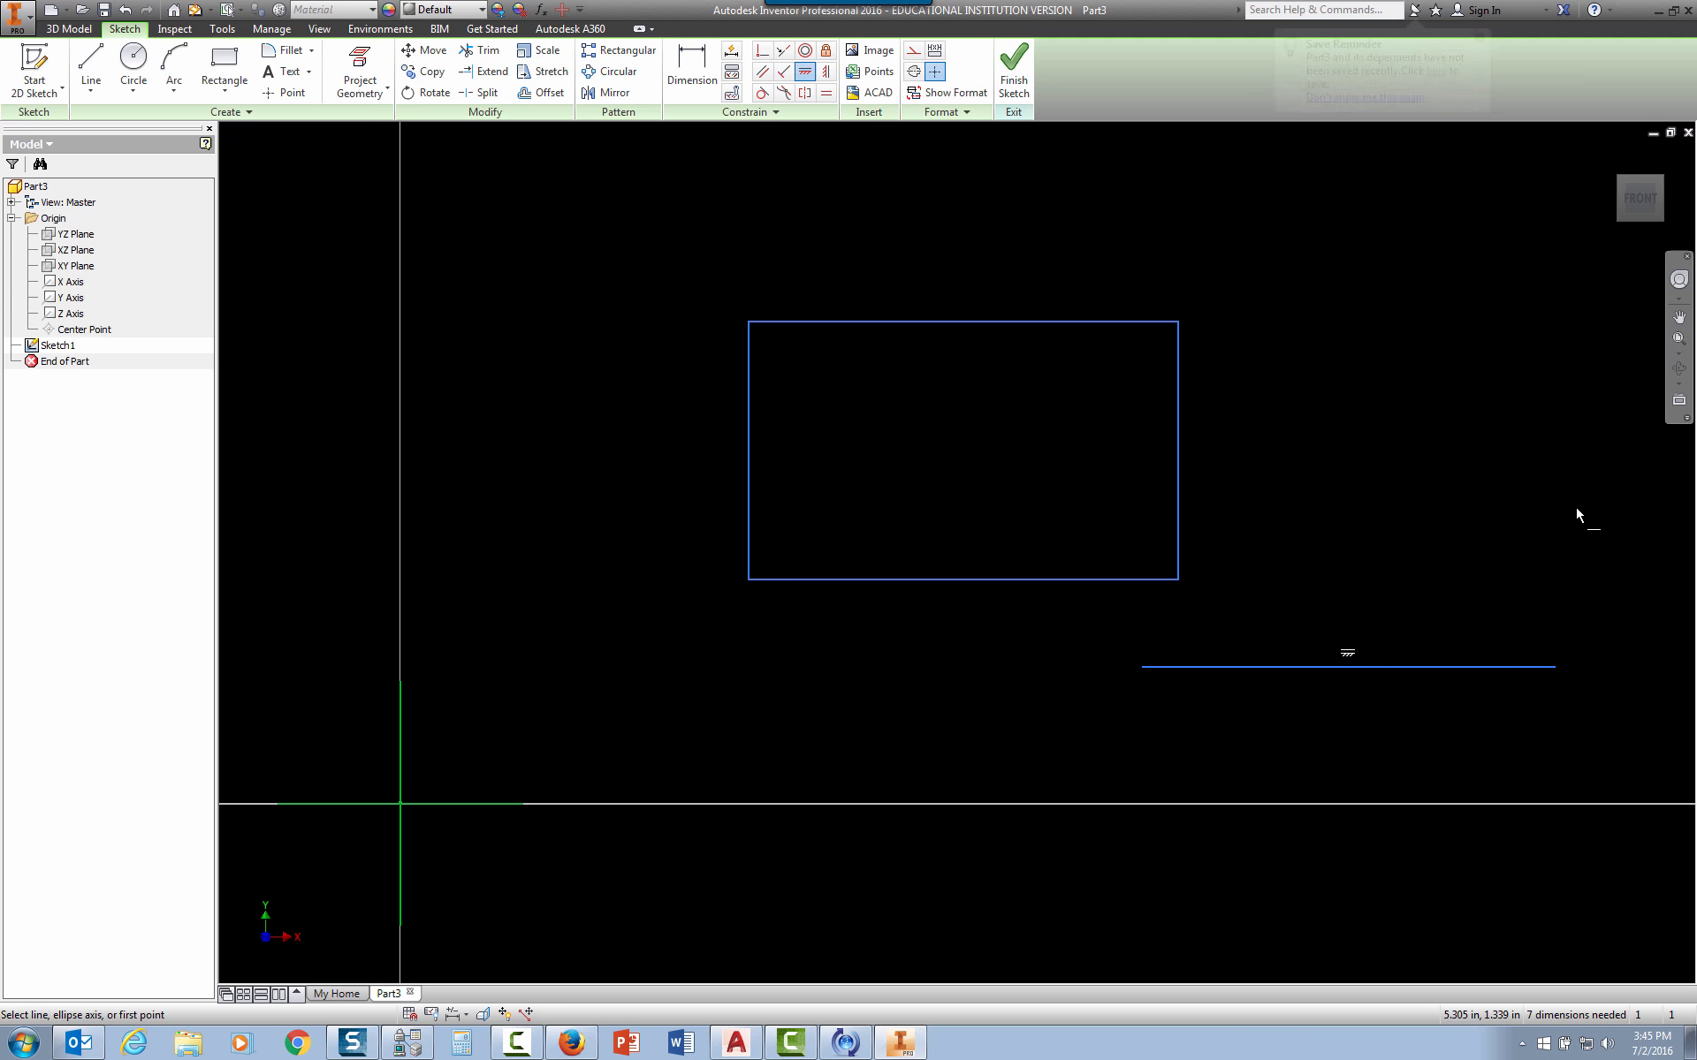
{"action": "key", "text": "Escape"}
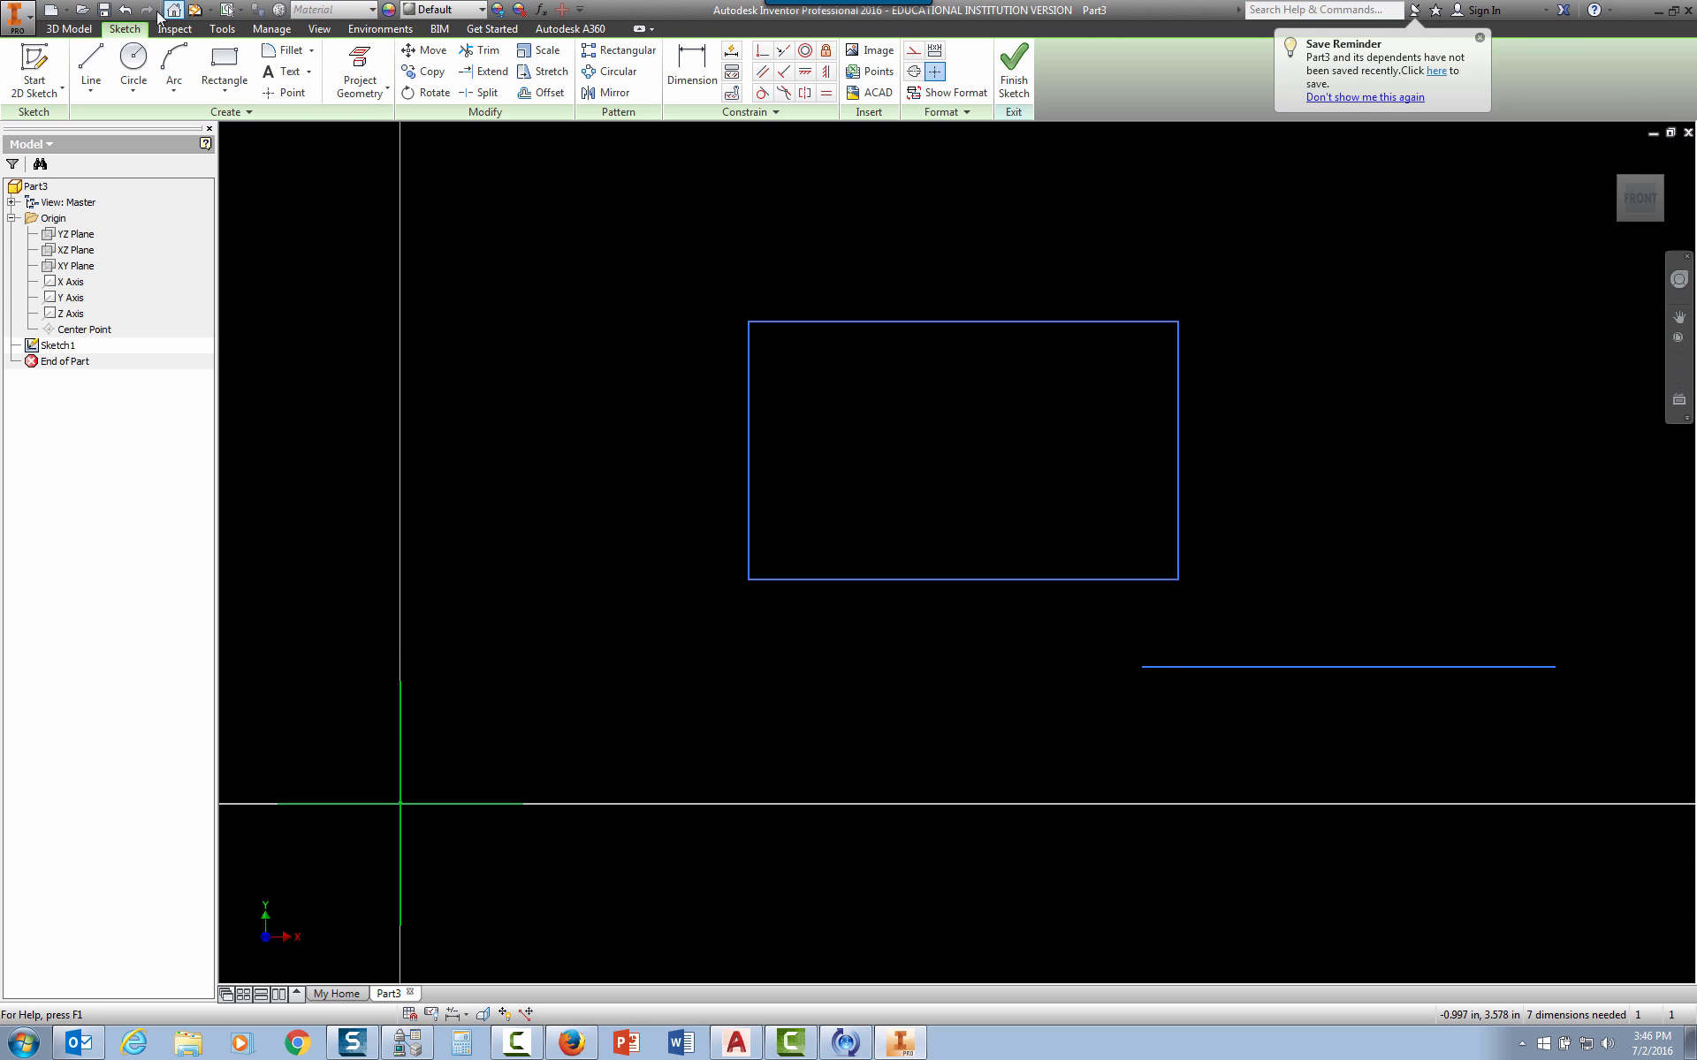
{"action": "left_click", "coordinate": [125, 10]}
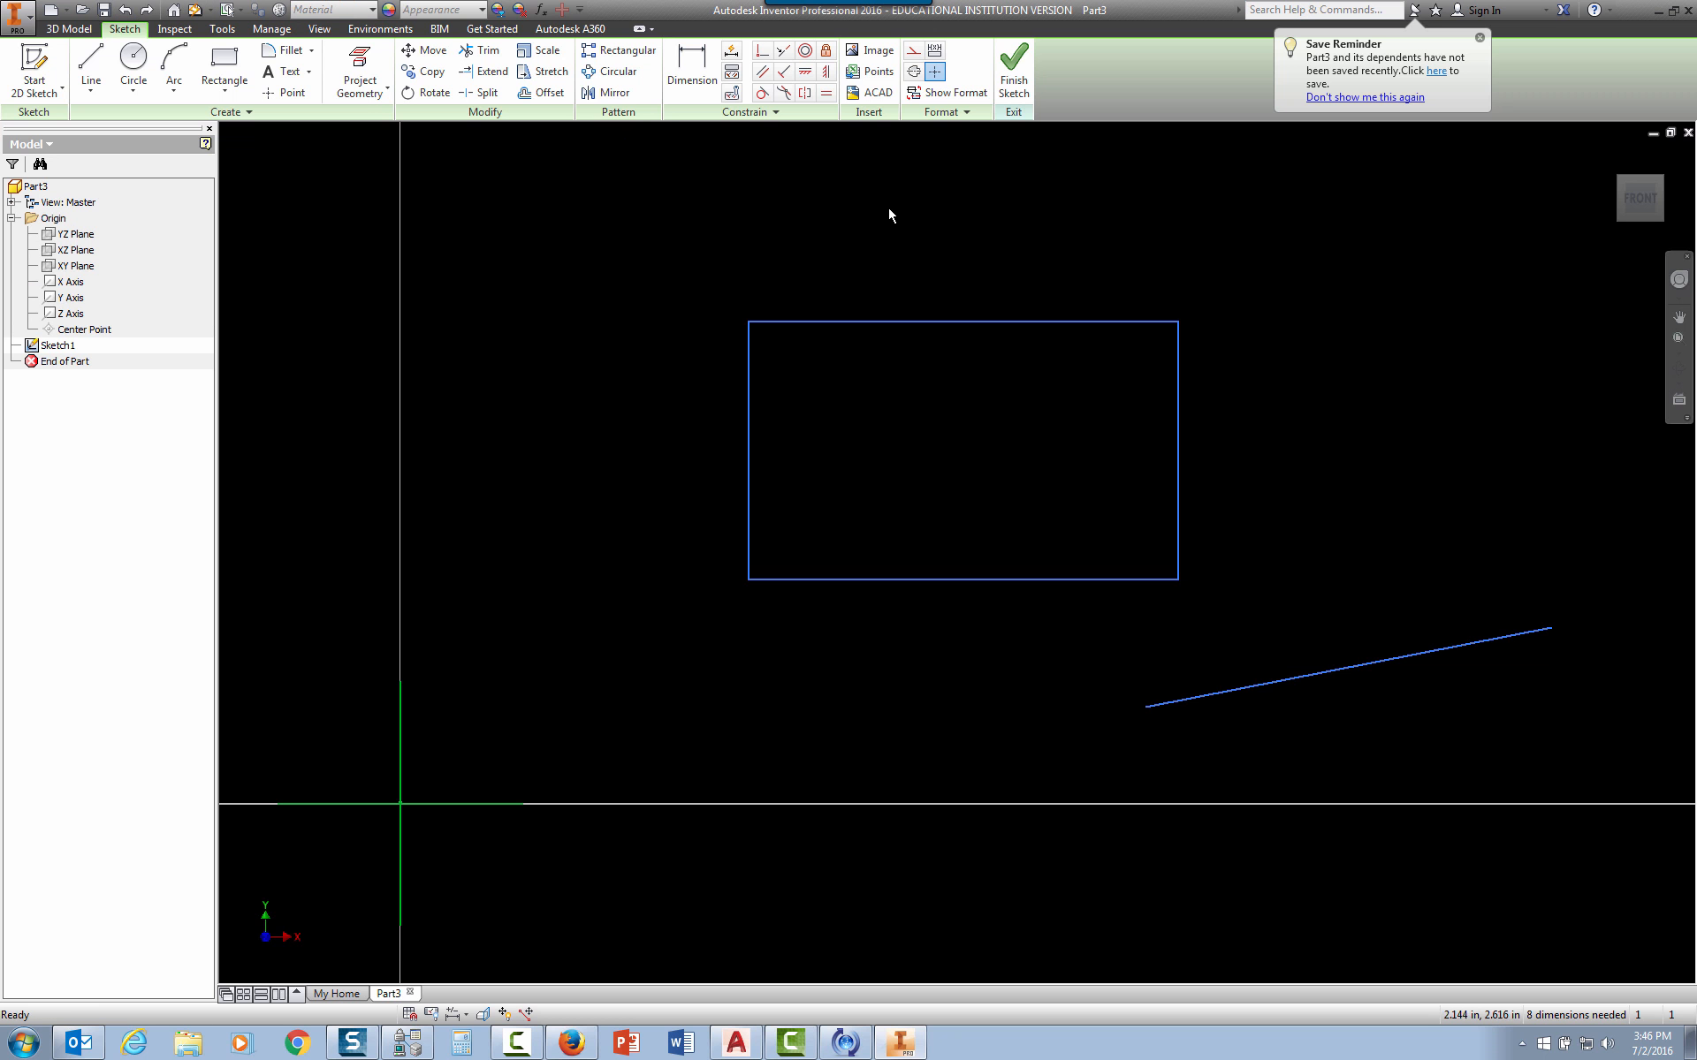
Apply a Vertical constraint to the separate sloped line, and undo it
{"action": "left_click", "coordinate": [828, 76]}
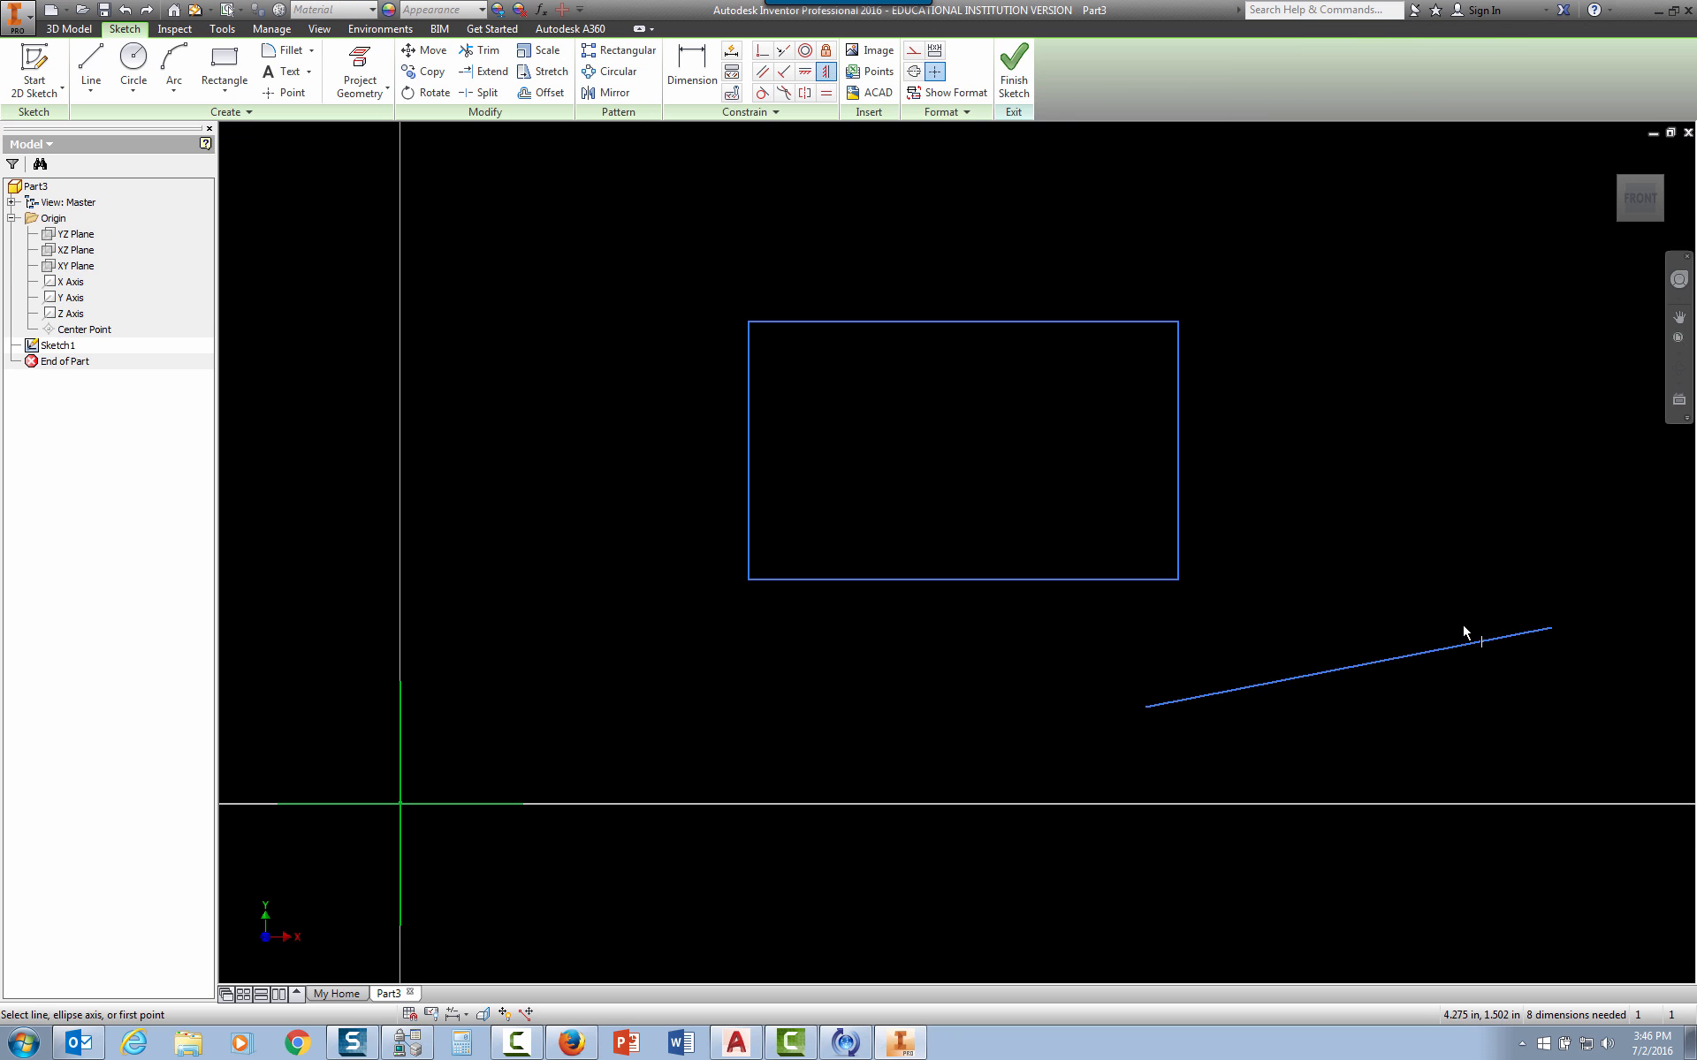
{"action": "left_click", "coordinate": [1410, 655]}
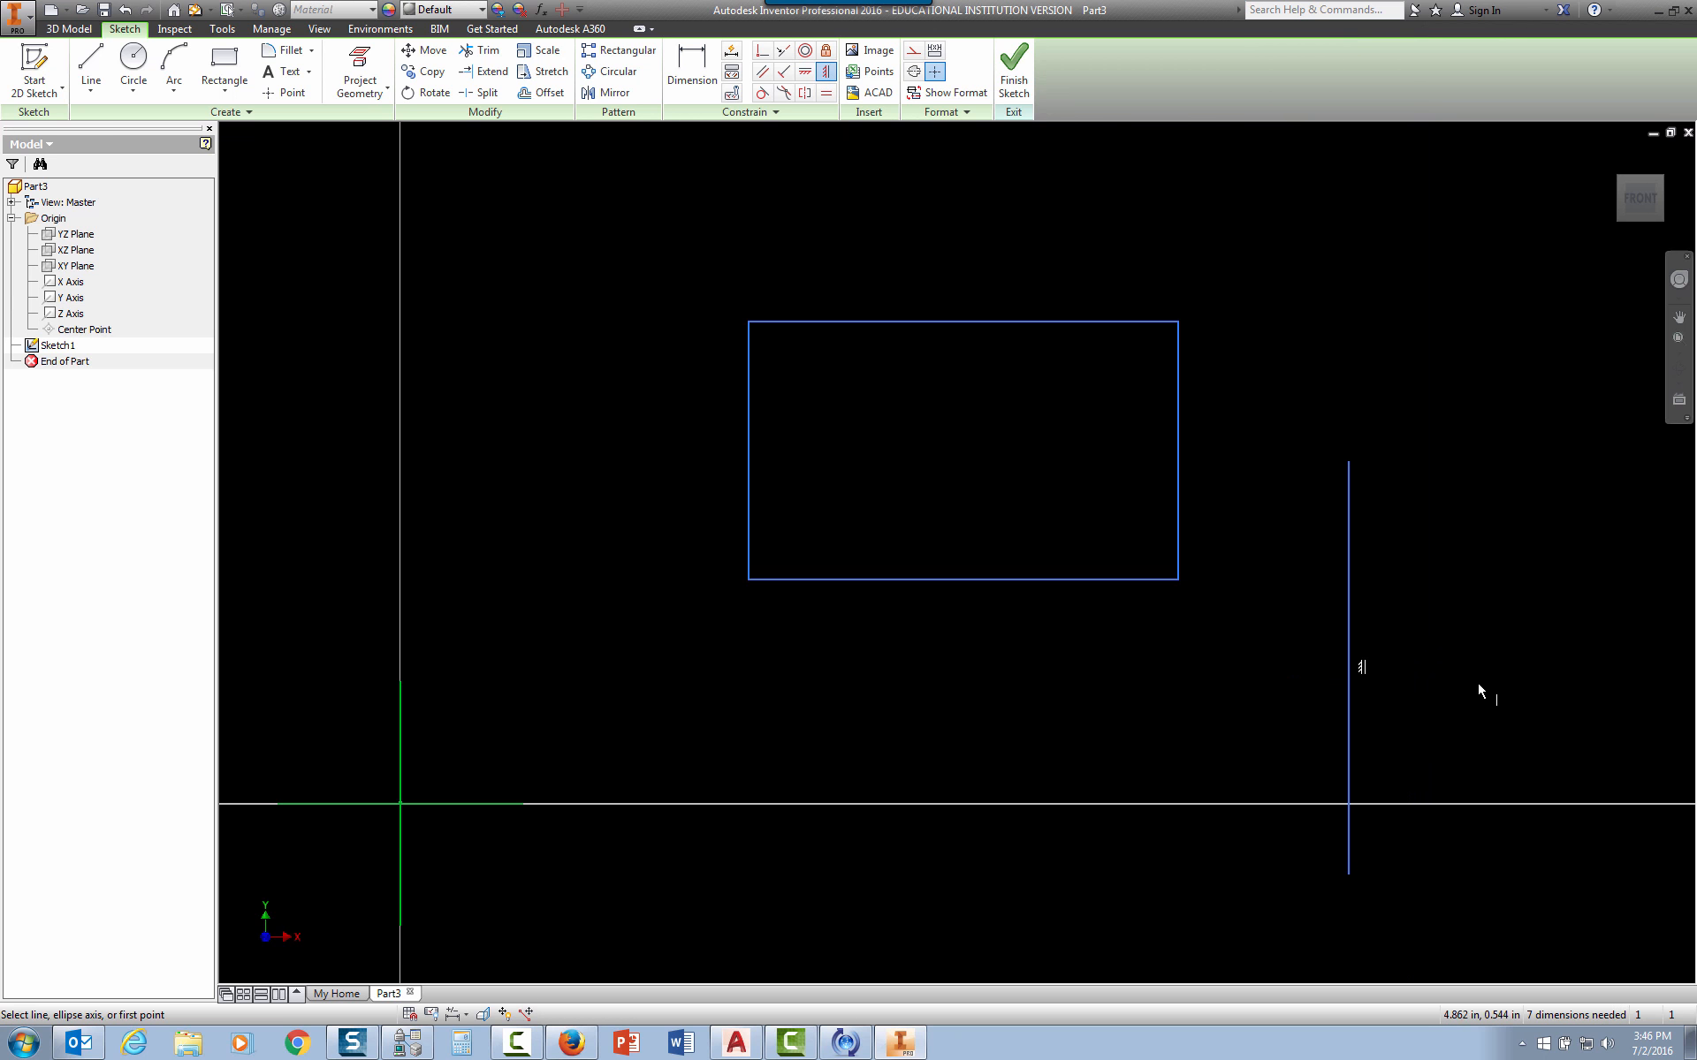
{"action": "left_click", "coordinate": [127, 12]}
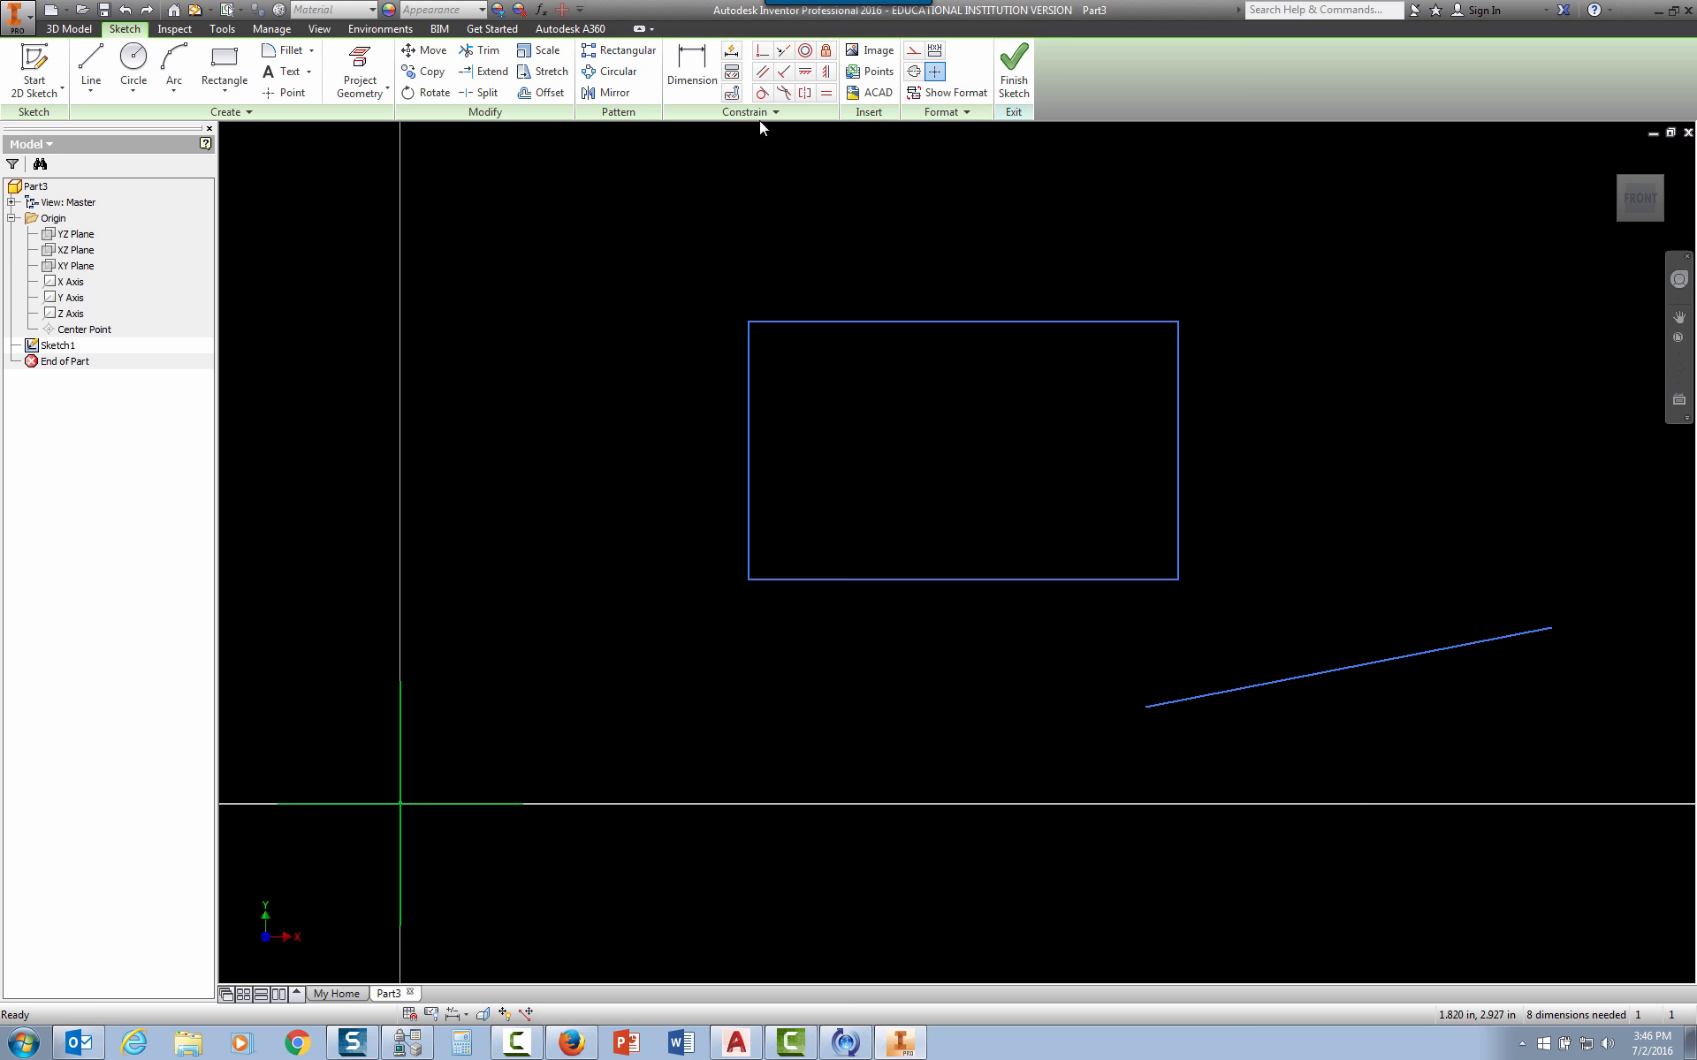
Apply an Equal constraint between the rectangle's bottom line and the separate sloped line
{"action": "left_click", "coordinate": [827, 95]}
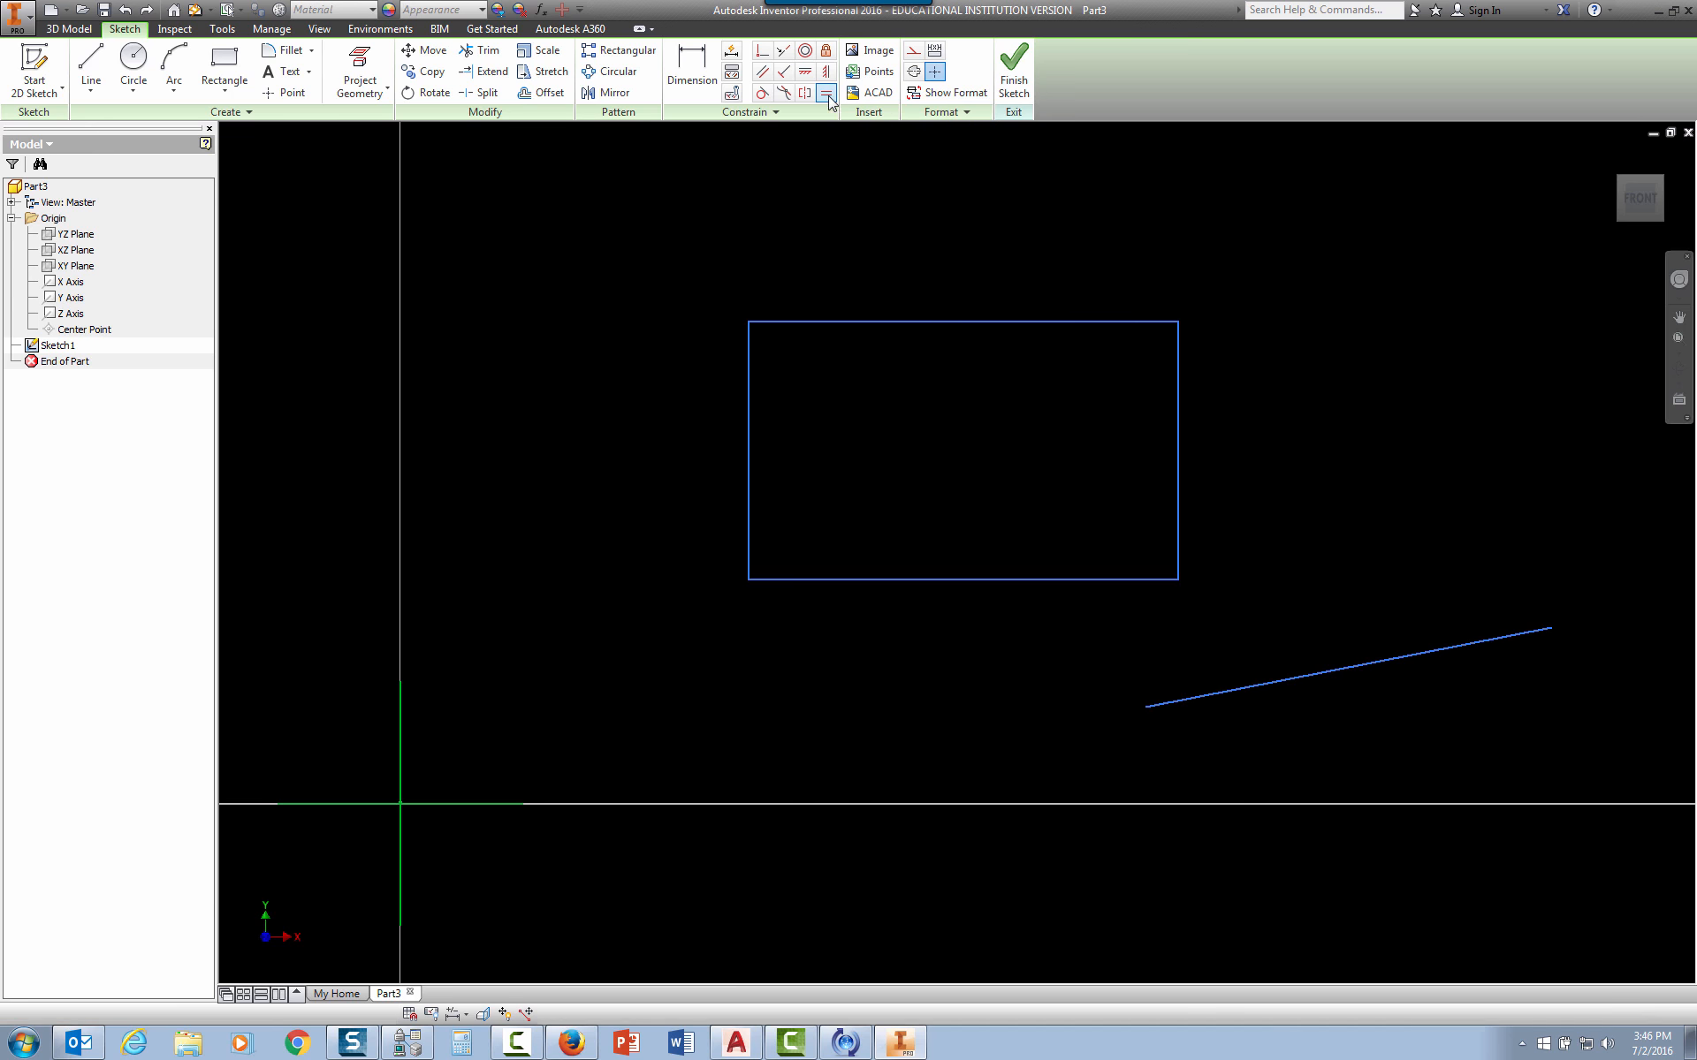
{"action": "left_click", "coordinate": [925, 577]}
{"action": "left_click", "coordinate": [1275, 679]}
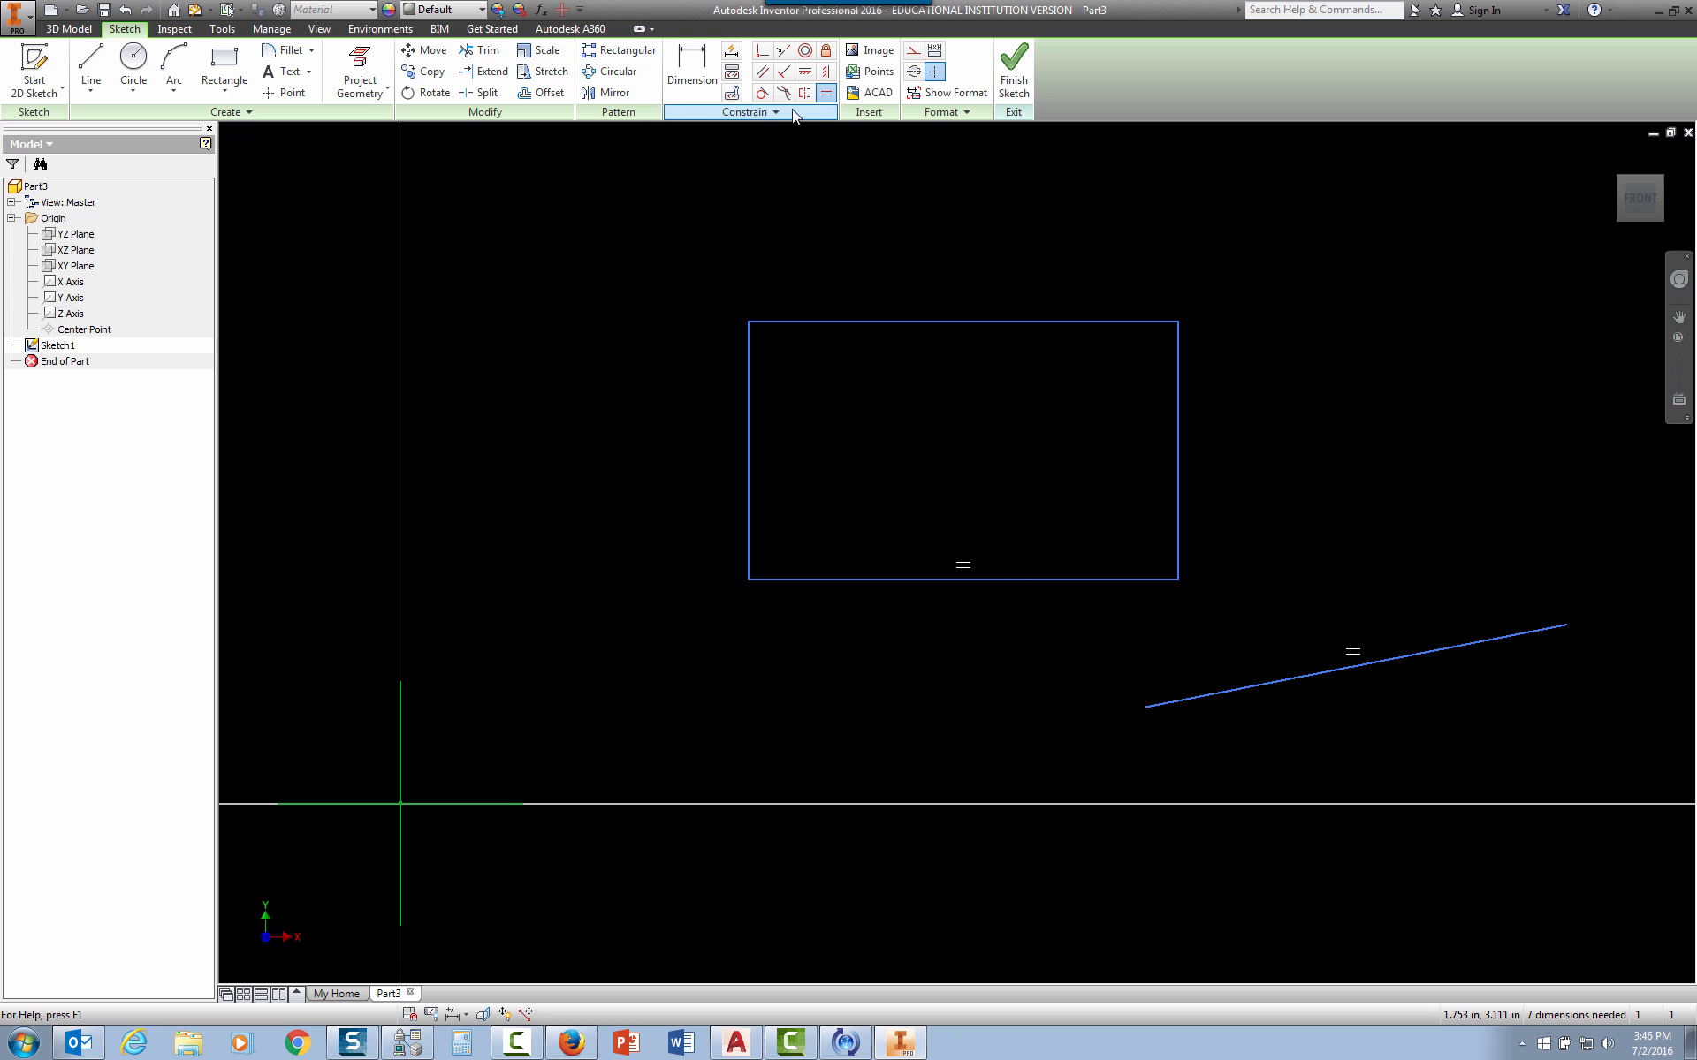
Make the separate sloped line parallel to the rectangle's bottom line
{"action": "left_click", "coordinate": [764, 73]}
{"action": "left_click", "coordinate": [1059, 579]}
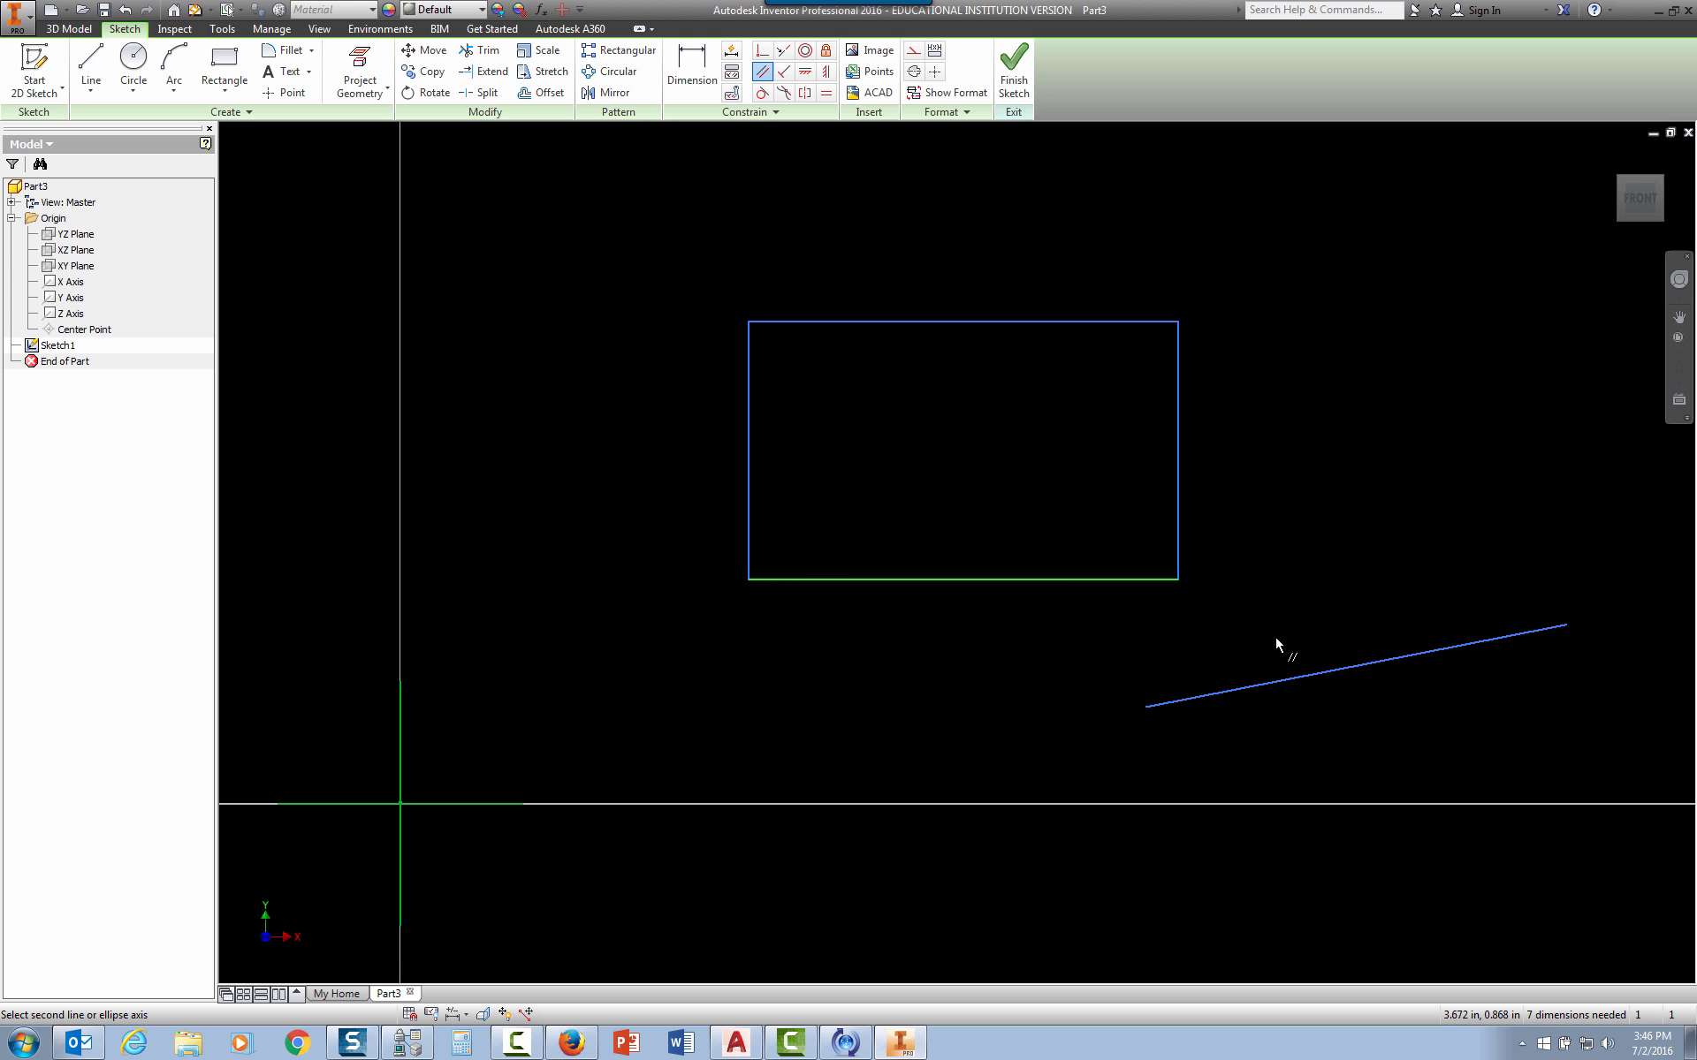
{"action": "left_click", "coordinate": [1306, 674]}
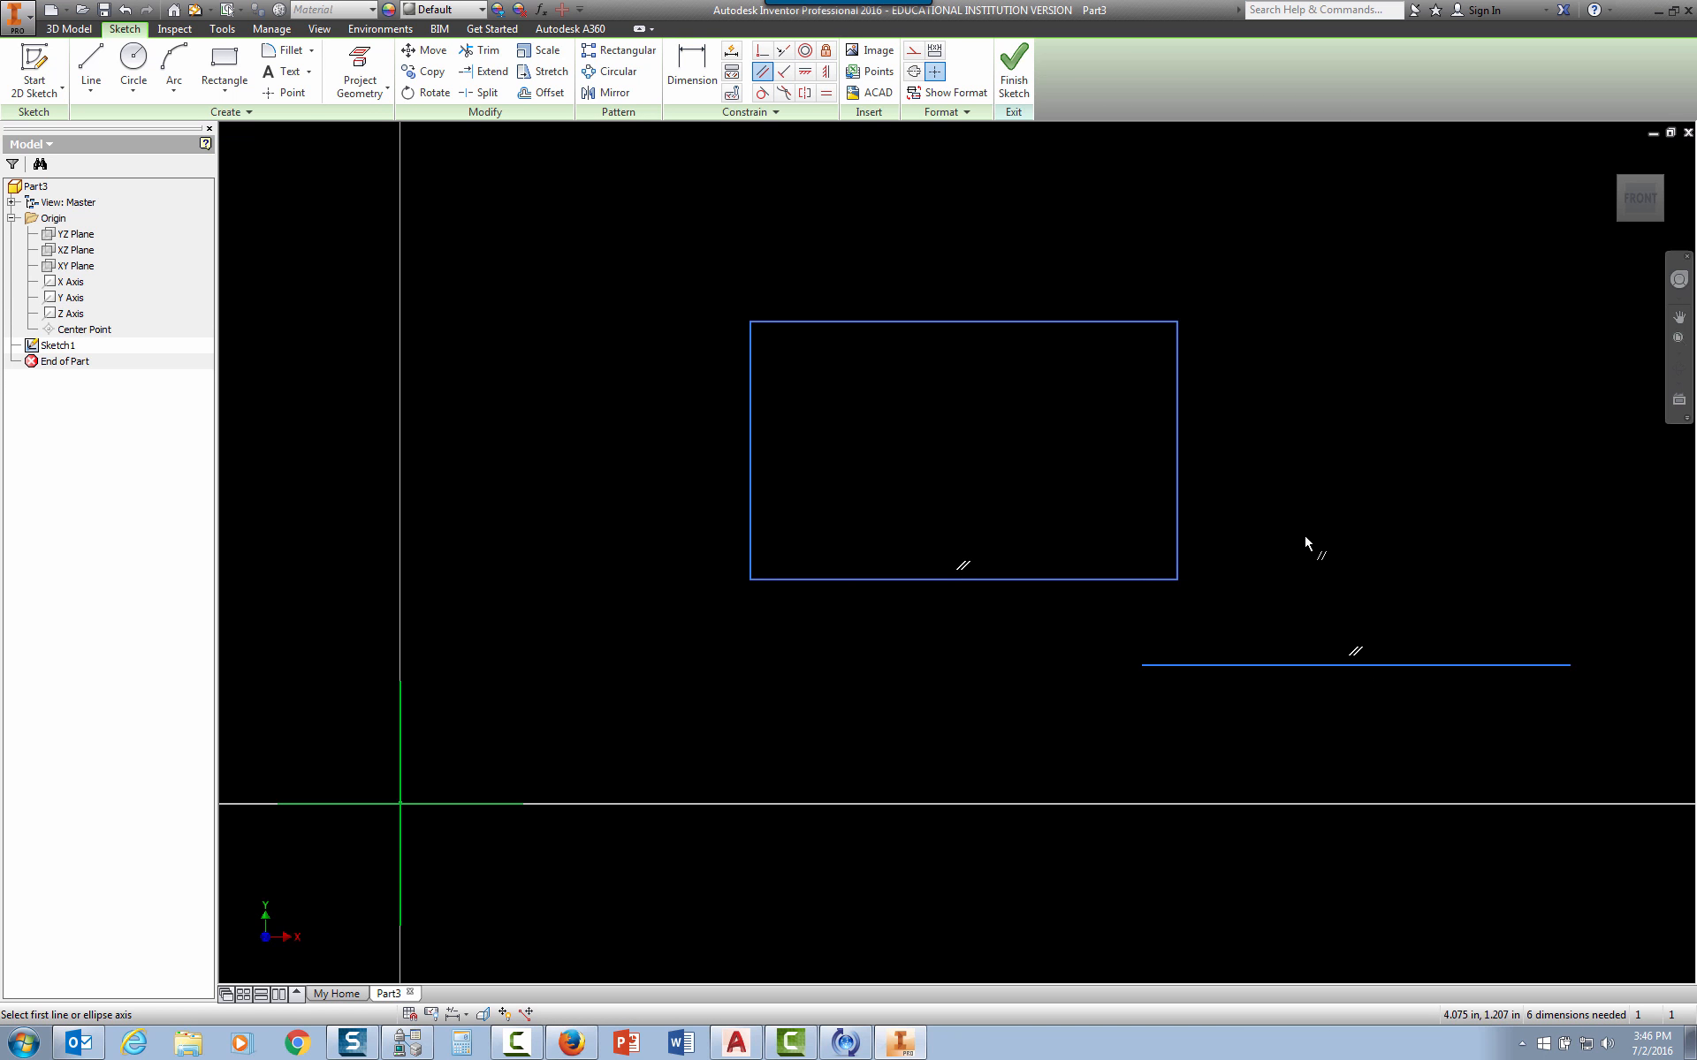
{"action": "key", "text": "Escape"}
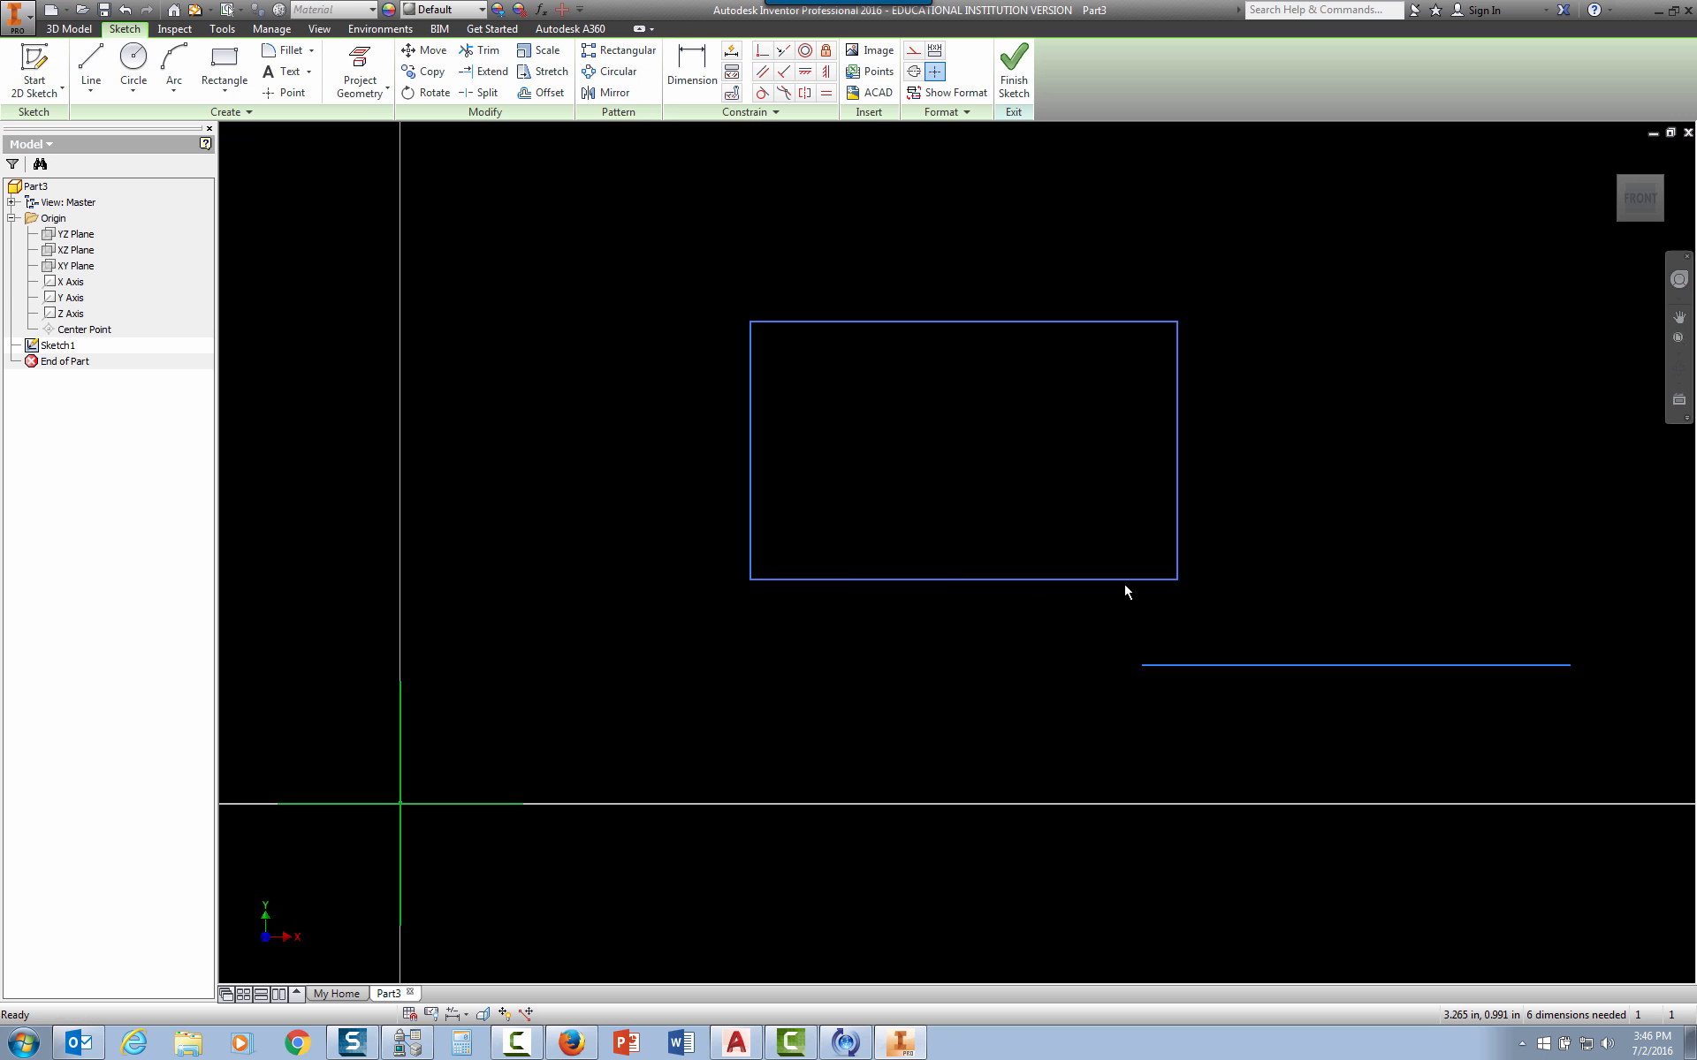
Dimension the rectangle's bottom line and set its length to 1.25 in
{"action": "left_click", "coordinate": [694, 73]}
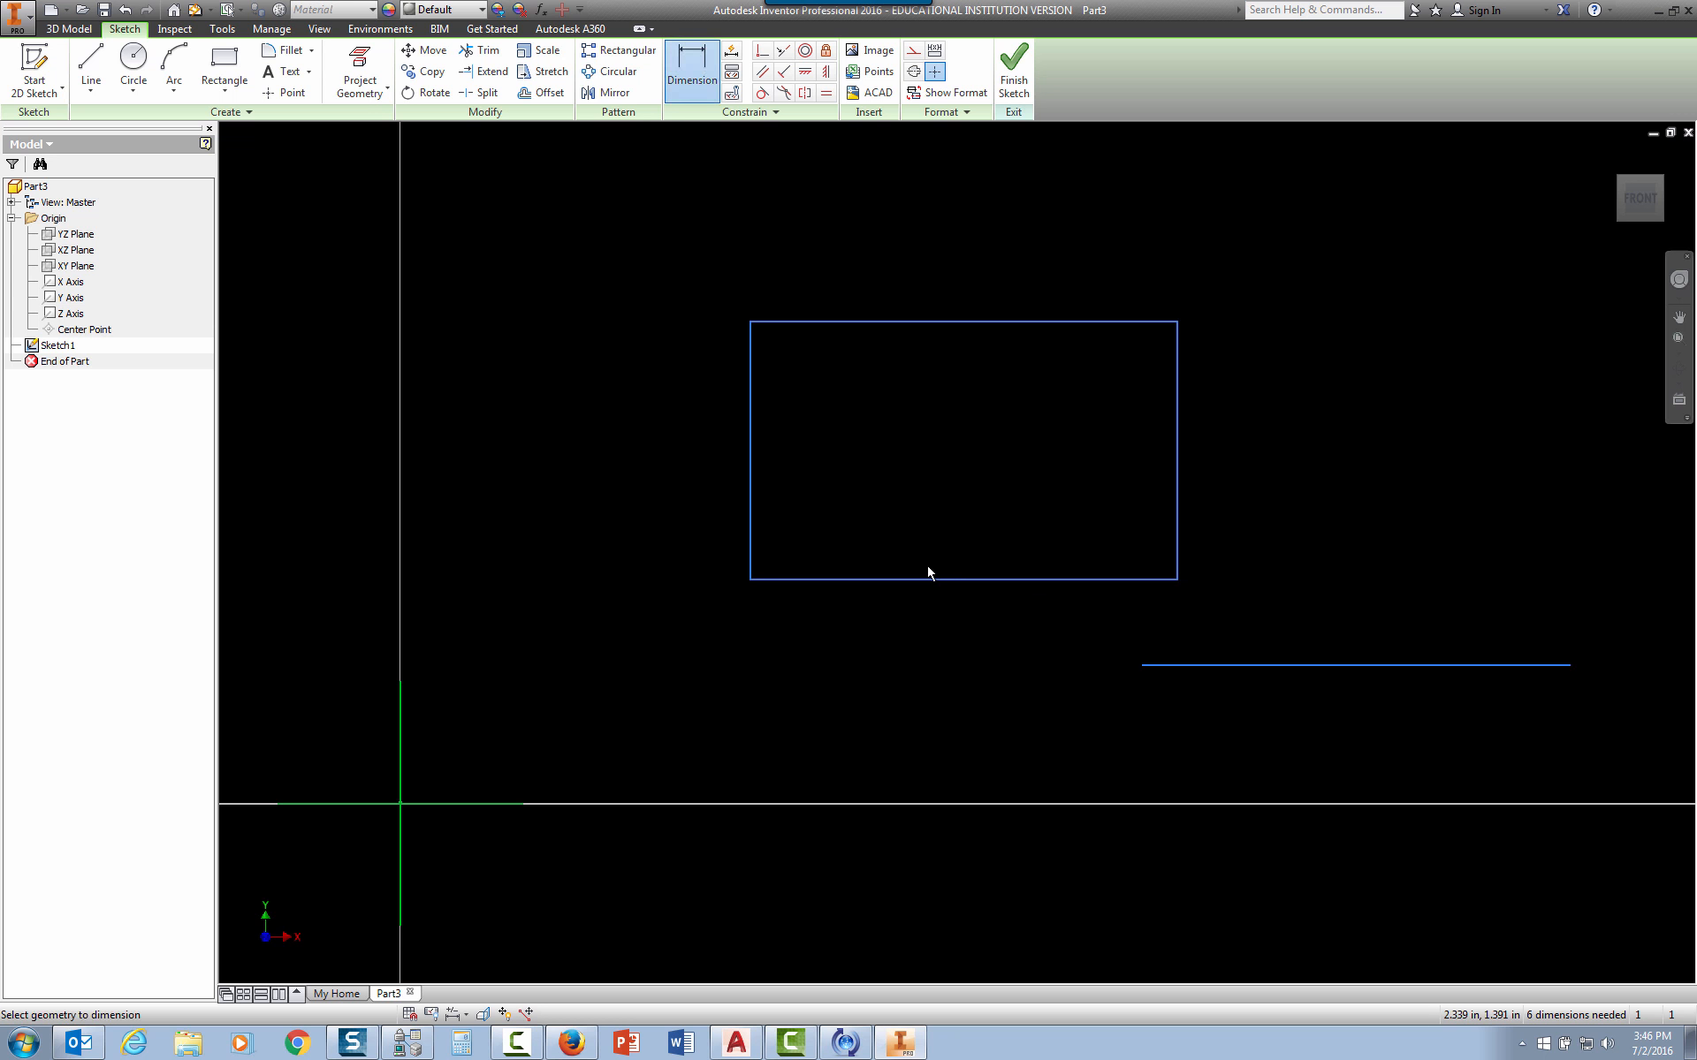
{"action": "left_click", "coordinate": [952, 579]}
{"action": "left_click", "coordinate": [951, 614]}
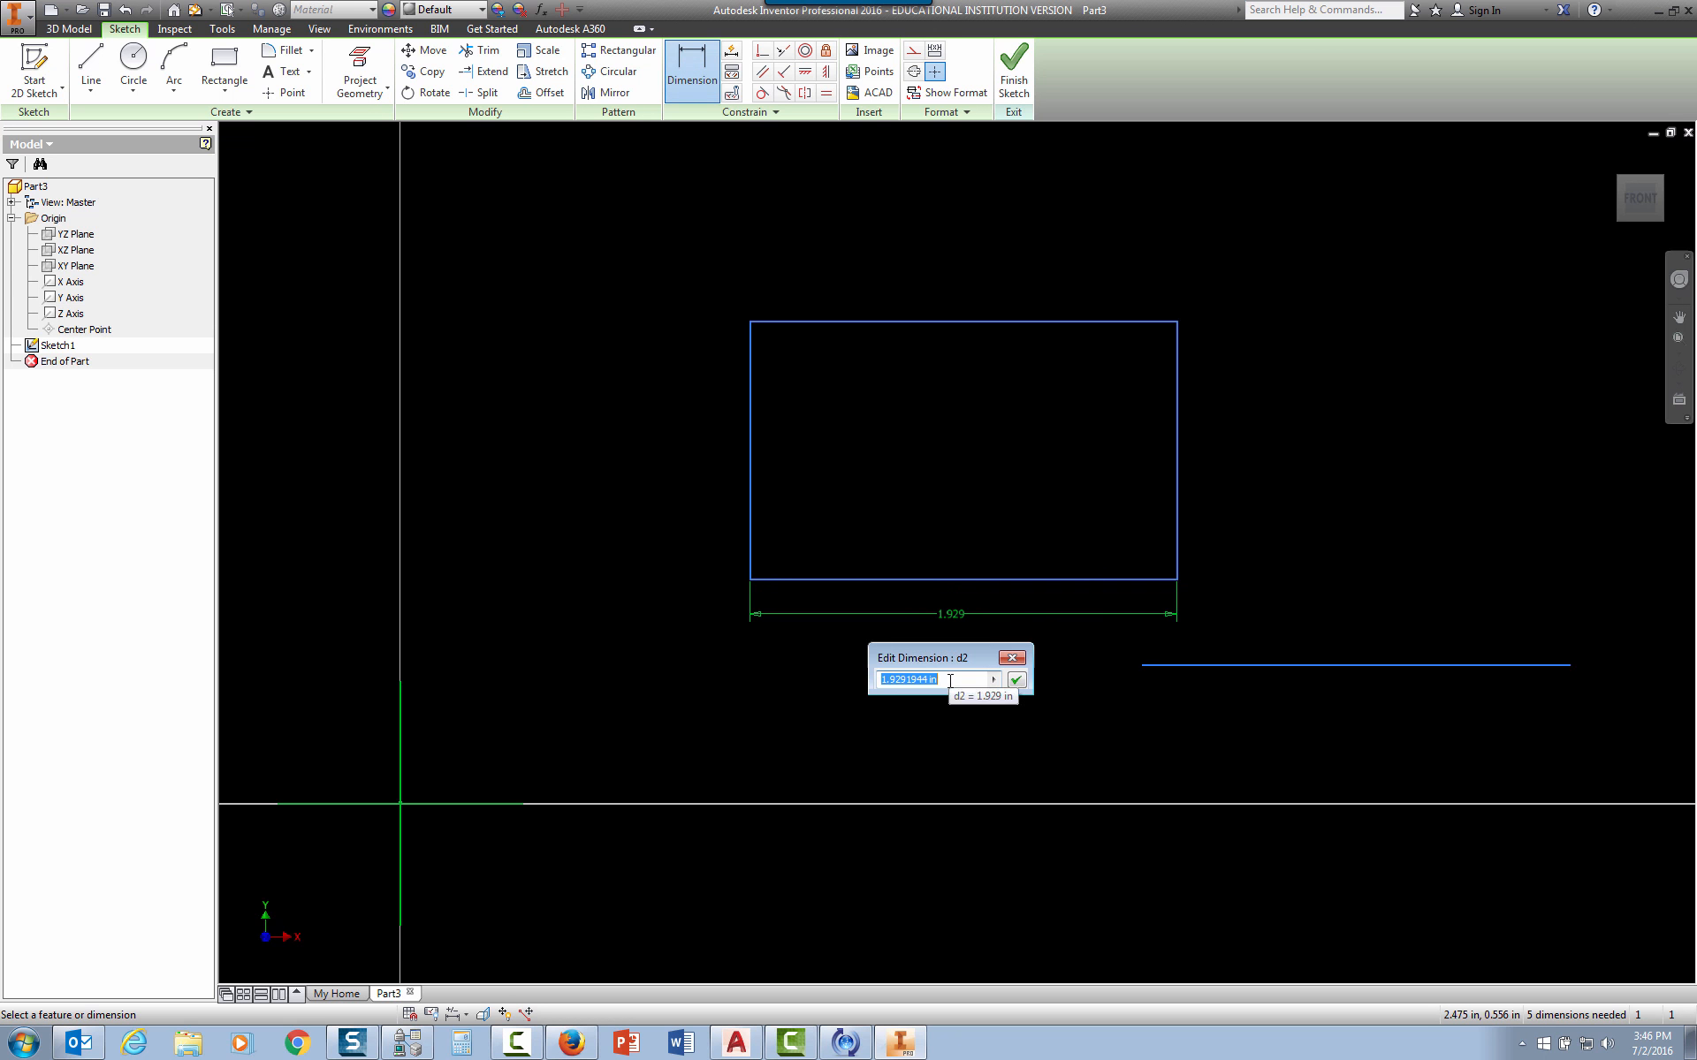
{"action": "type", "text": "1.25"}
{"action": "left_click", "coordinate": [1014, 678]}
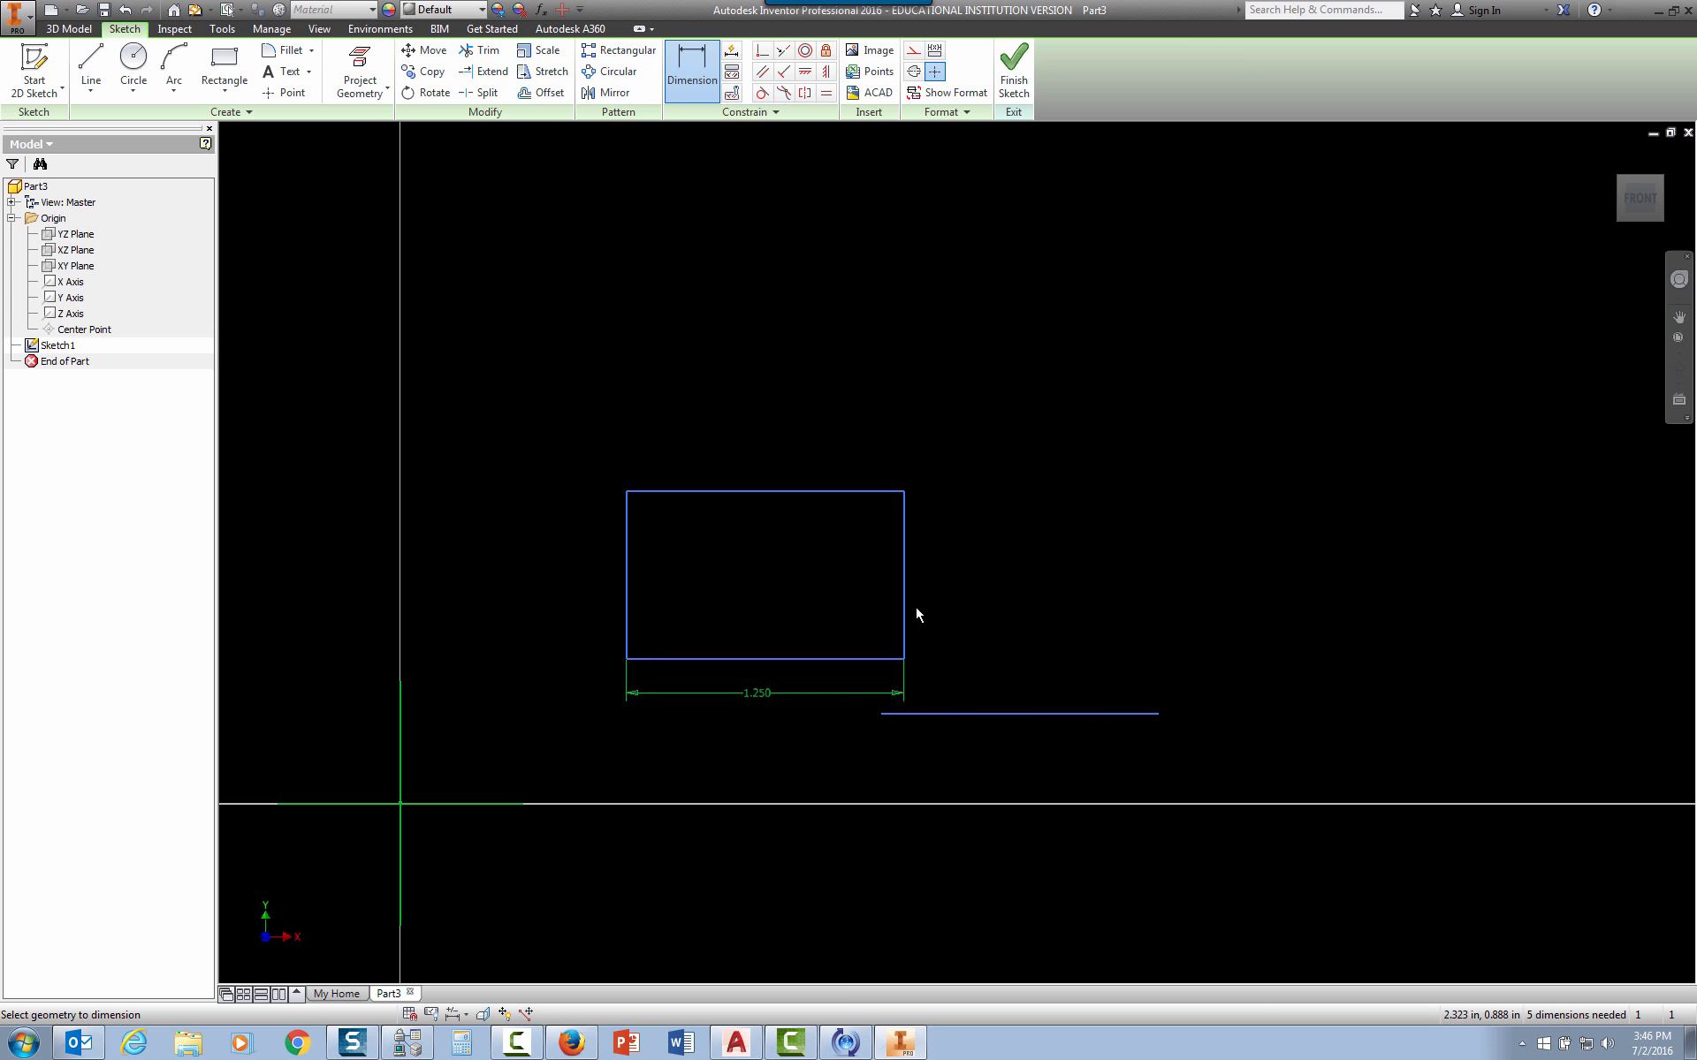
Delete the separate horizontal line beside the rectangle
{"action": "scroll", "coordinate": [915, 604], "scroll_direction": "down", "scroll_amount": 3}
{"action": "scroll", "coordinate": [926, 582], "scroll_direction": "up", "scroll_amount": 5}
{"action": "mouse_move", "coordinate": [926, 580]}
{"action": "middle_mouse_down"}
{"action": "mouse_move", "coordinate": [968, 426]}
{"action": "mouse_move", "coordinate": [963, 379]}
{"action": "middle_mouse_up"}
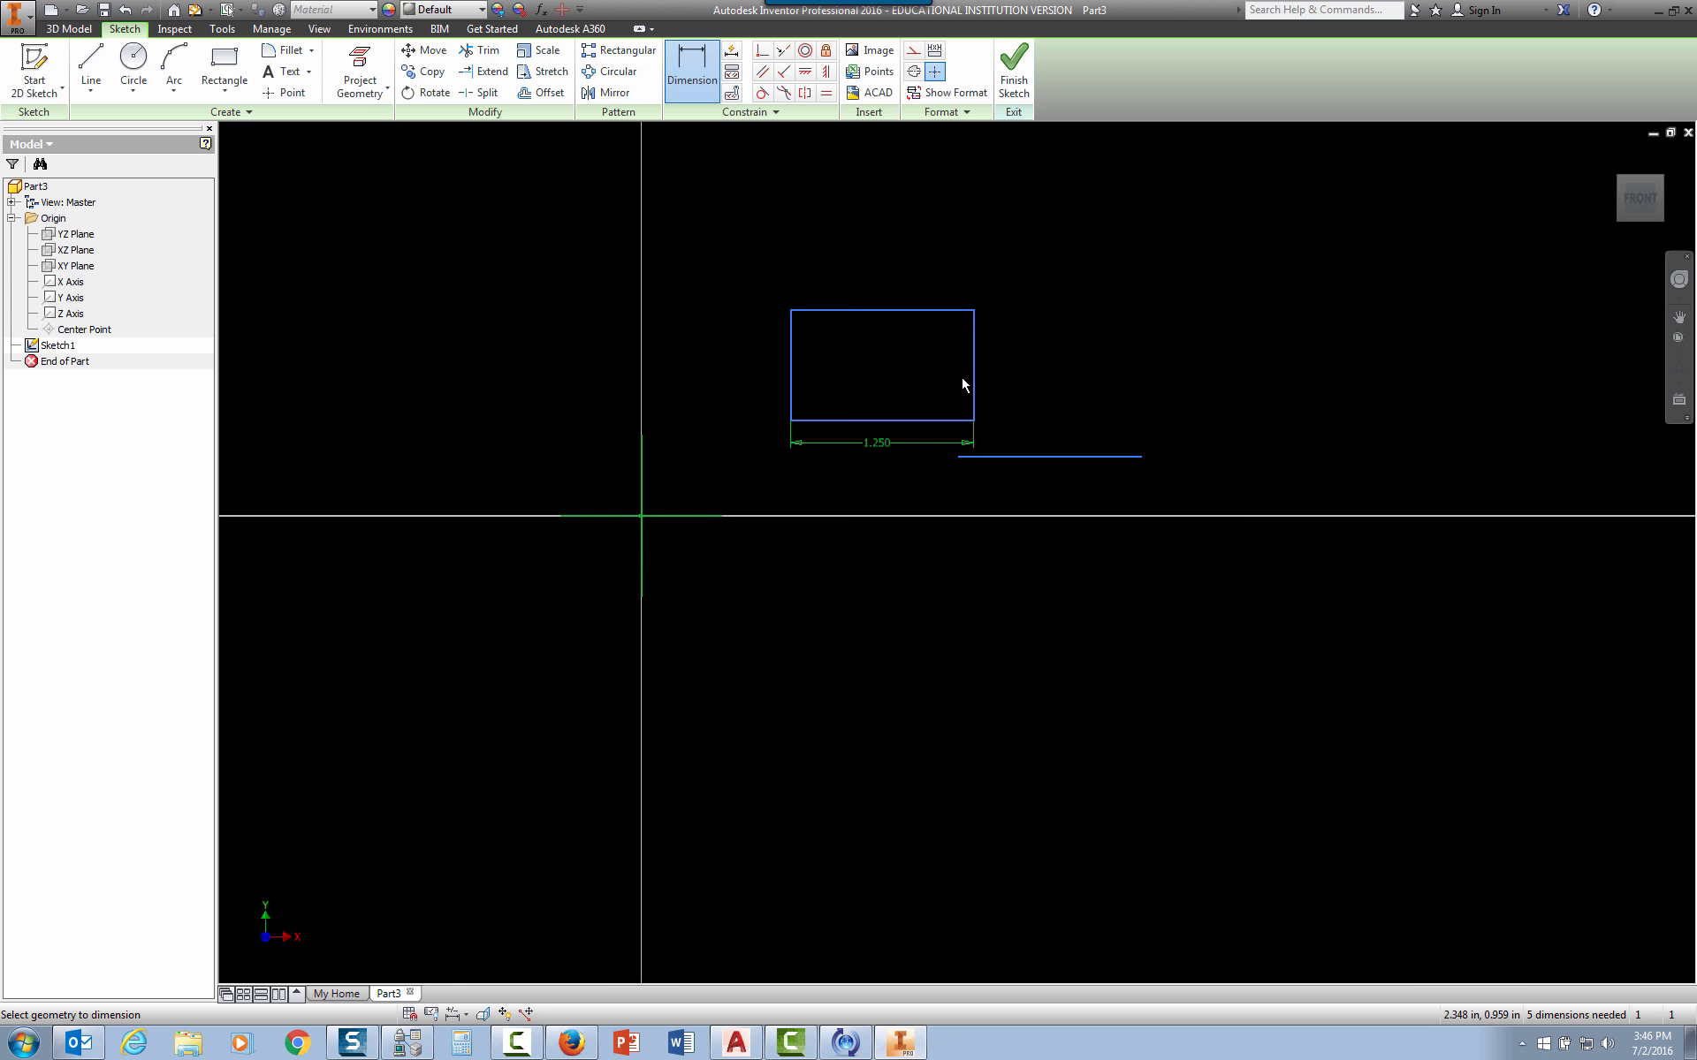
{"action": "left_click", "coordinate": [1020, 456]}
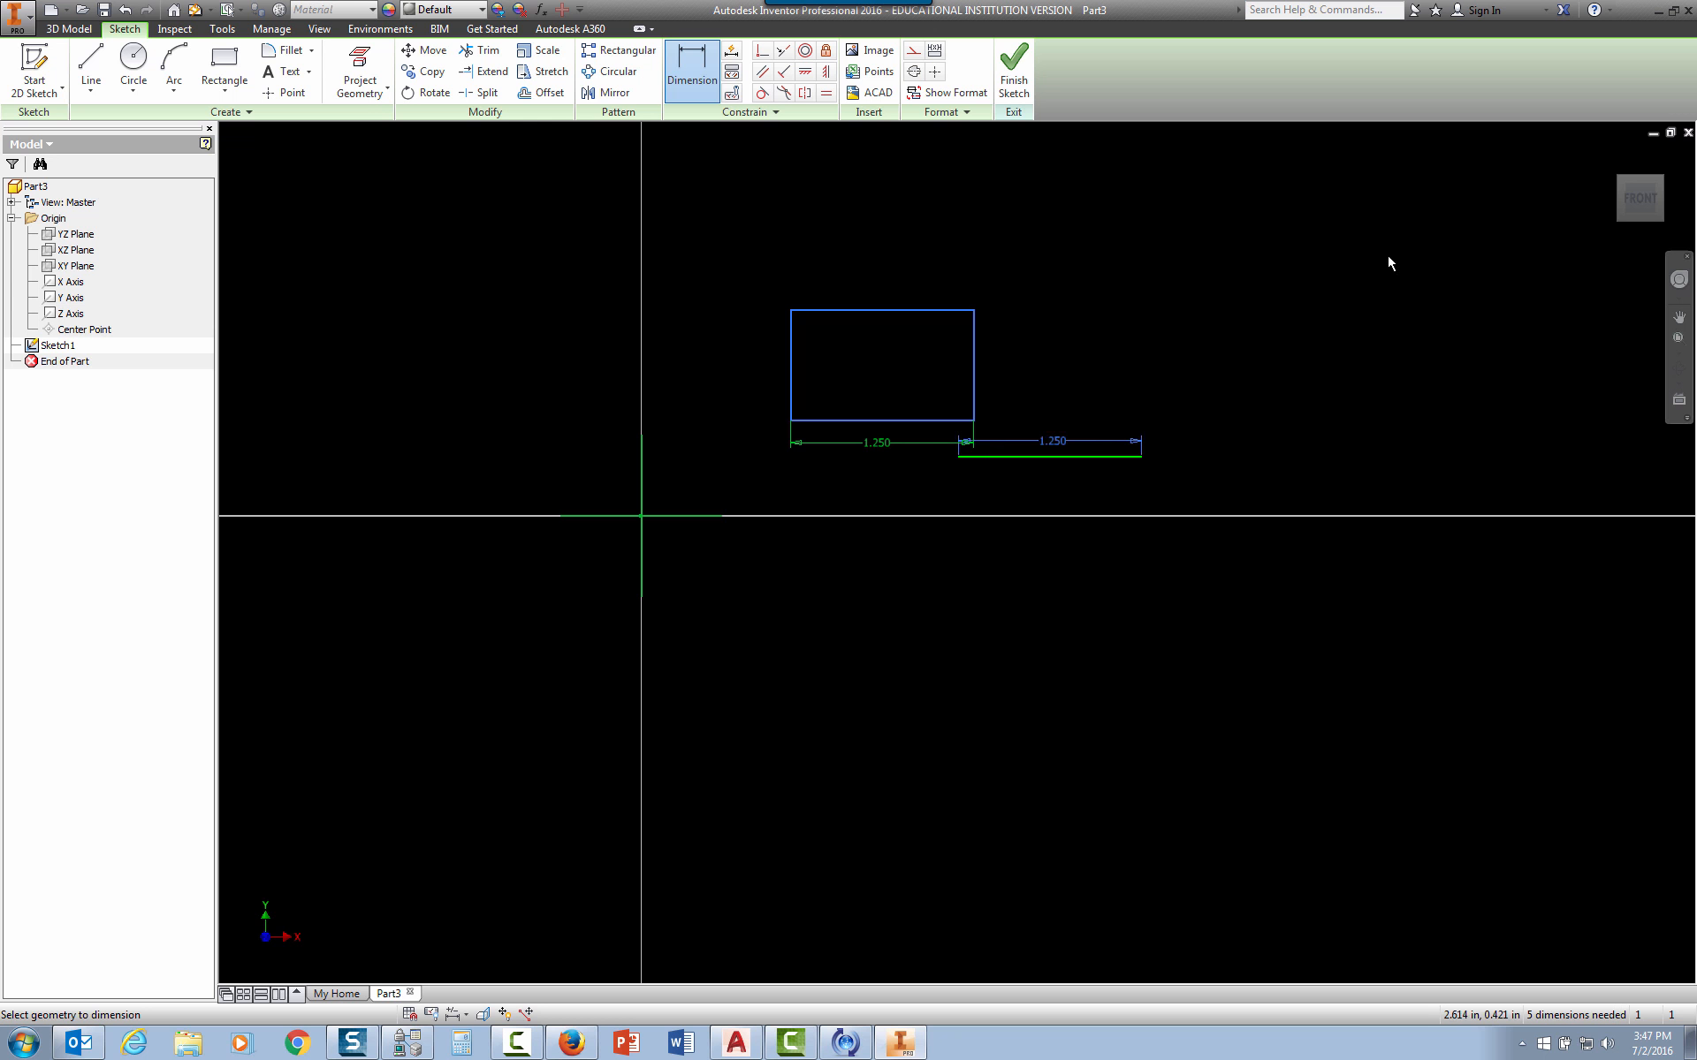
{"action": "key", "text": "Escape"}
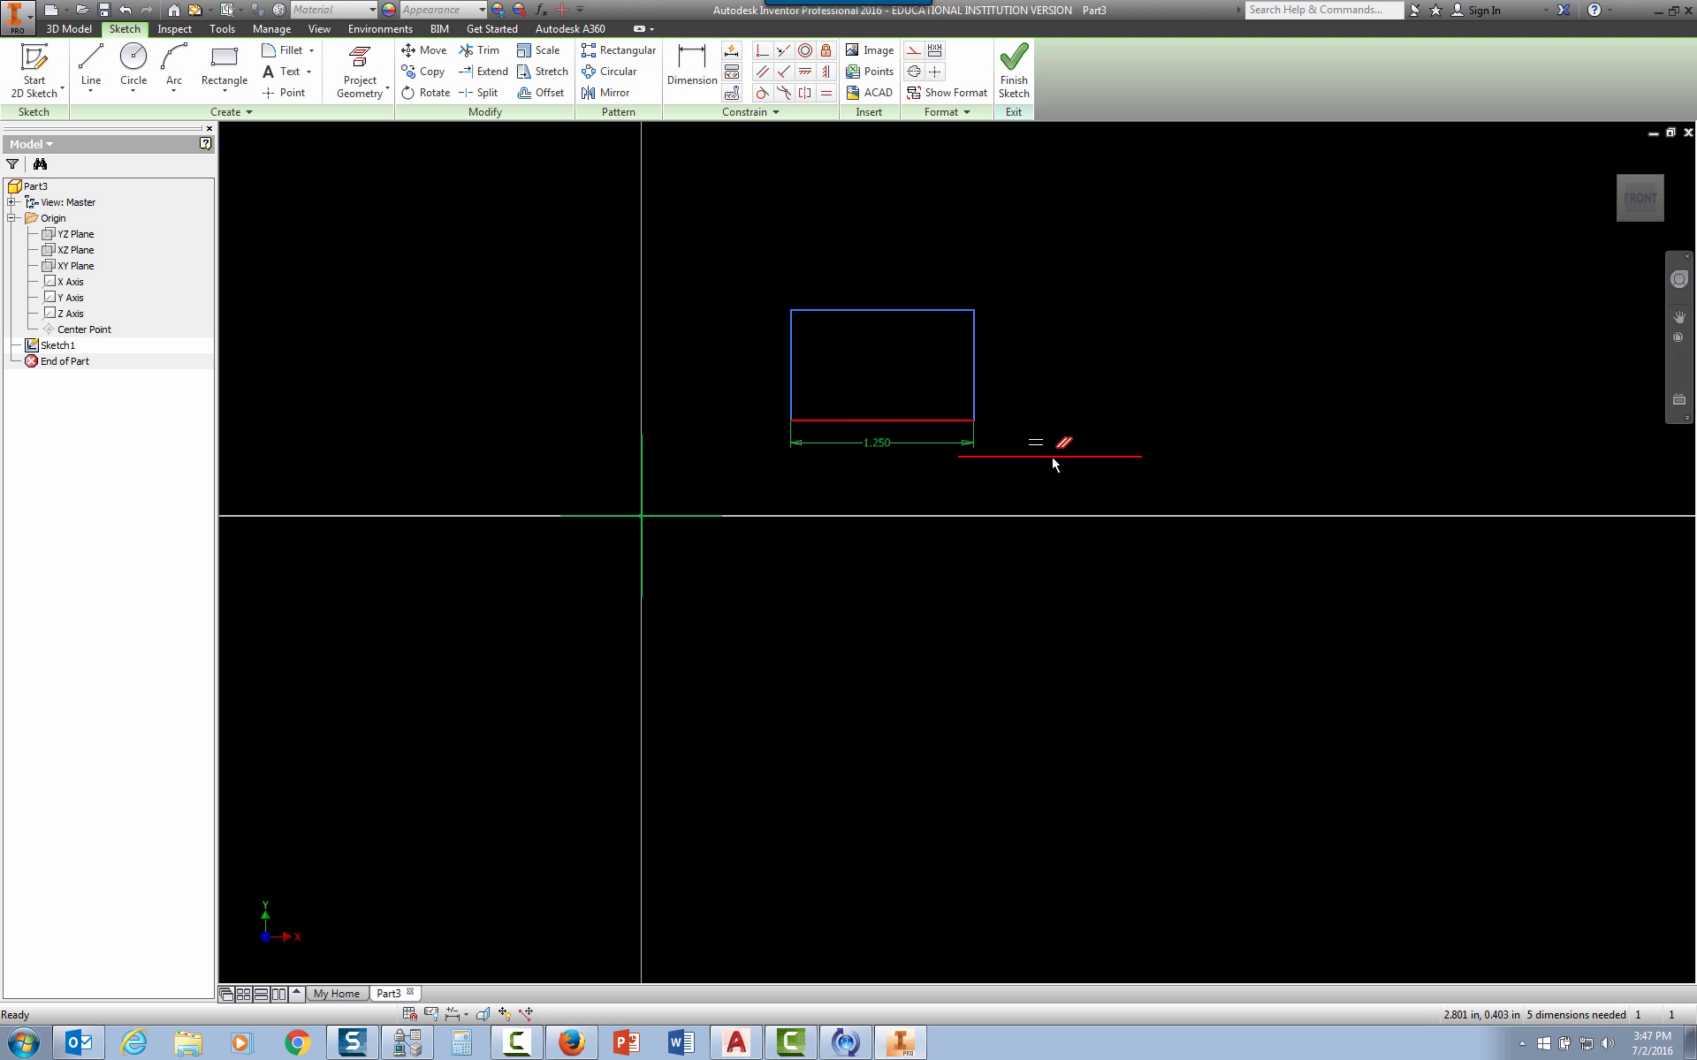
{"action": "left_click", "coordinate": [1051, 456]}
{"action": "key", "text": "Delete"}
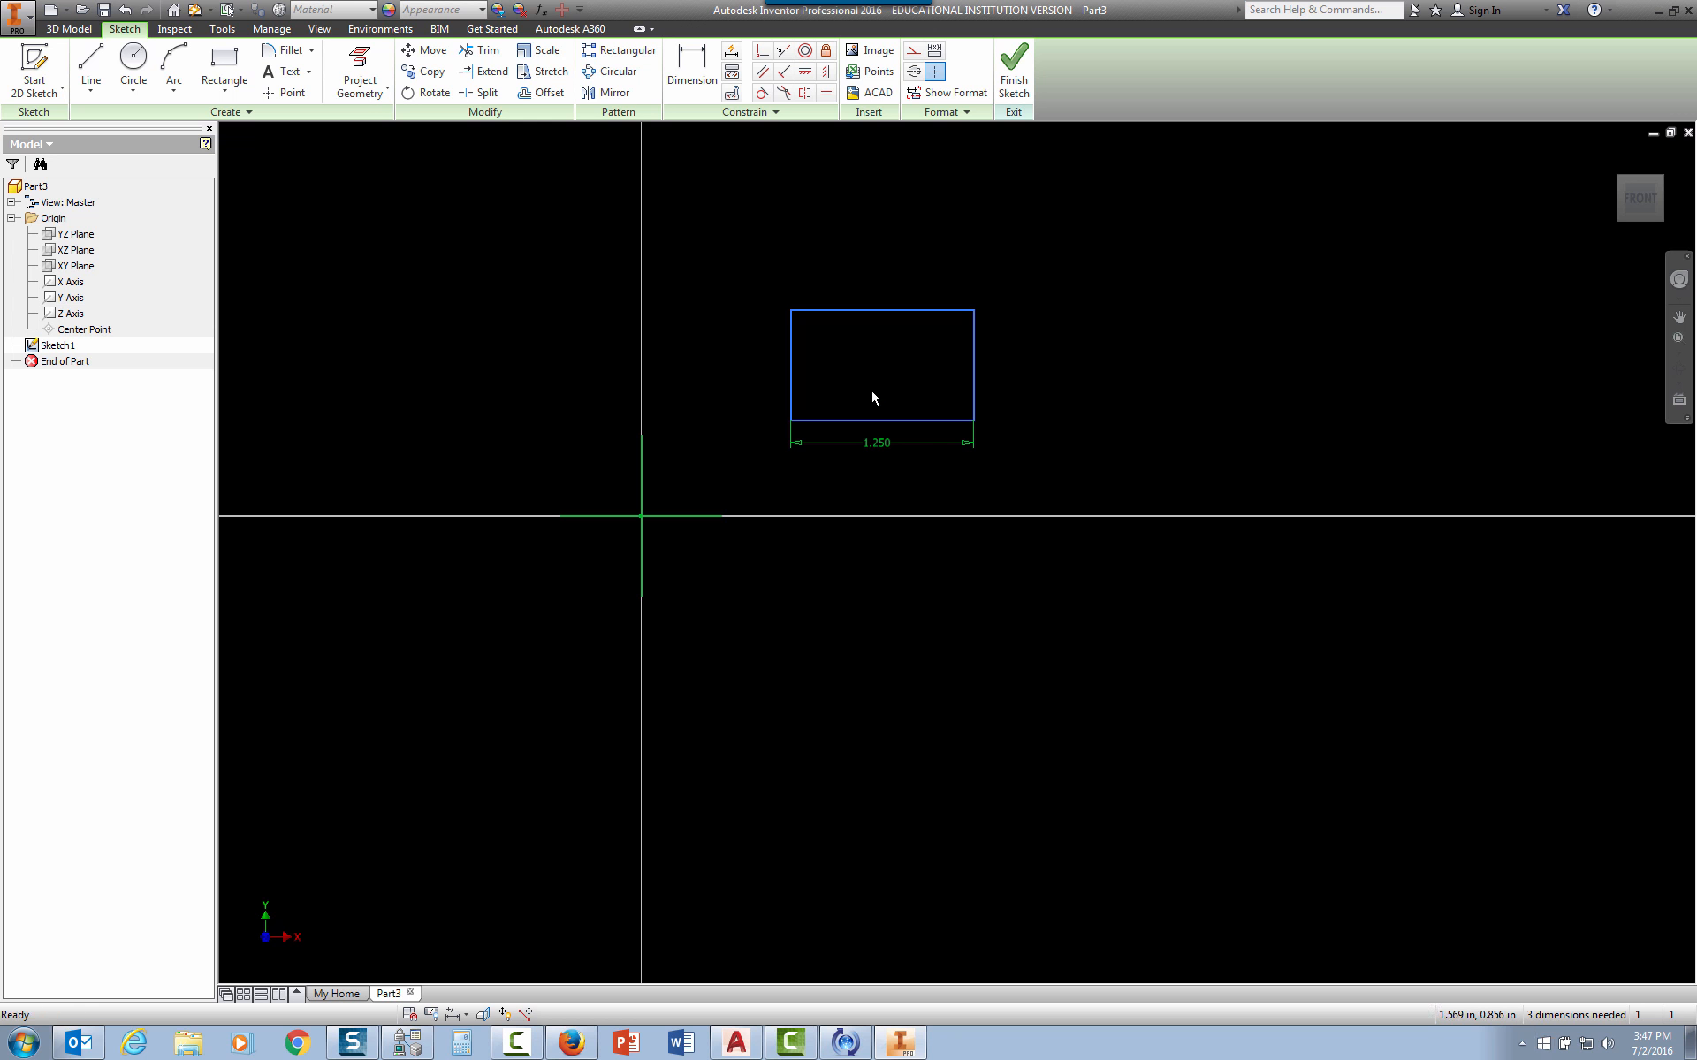
Dimension the rectangle's height on its right side, accepting the size as drawn
{"action": "left_click", "coordinate": [692, 70]}
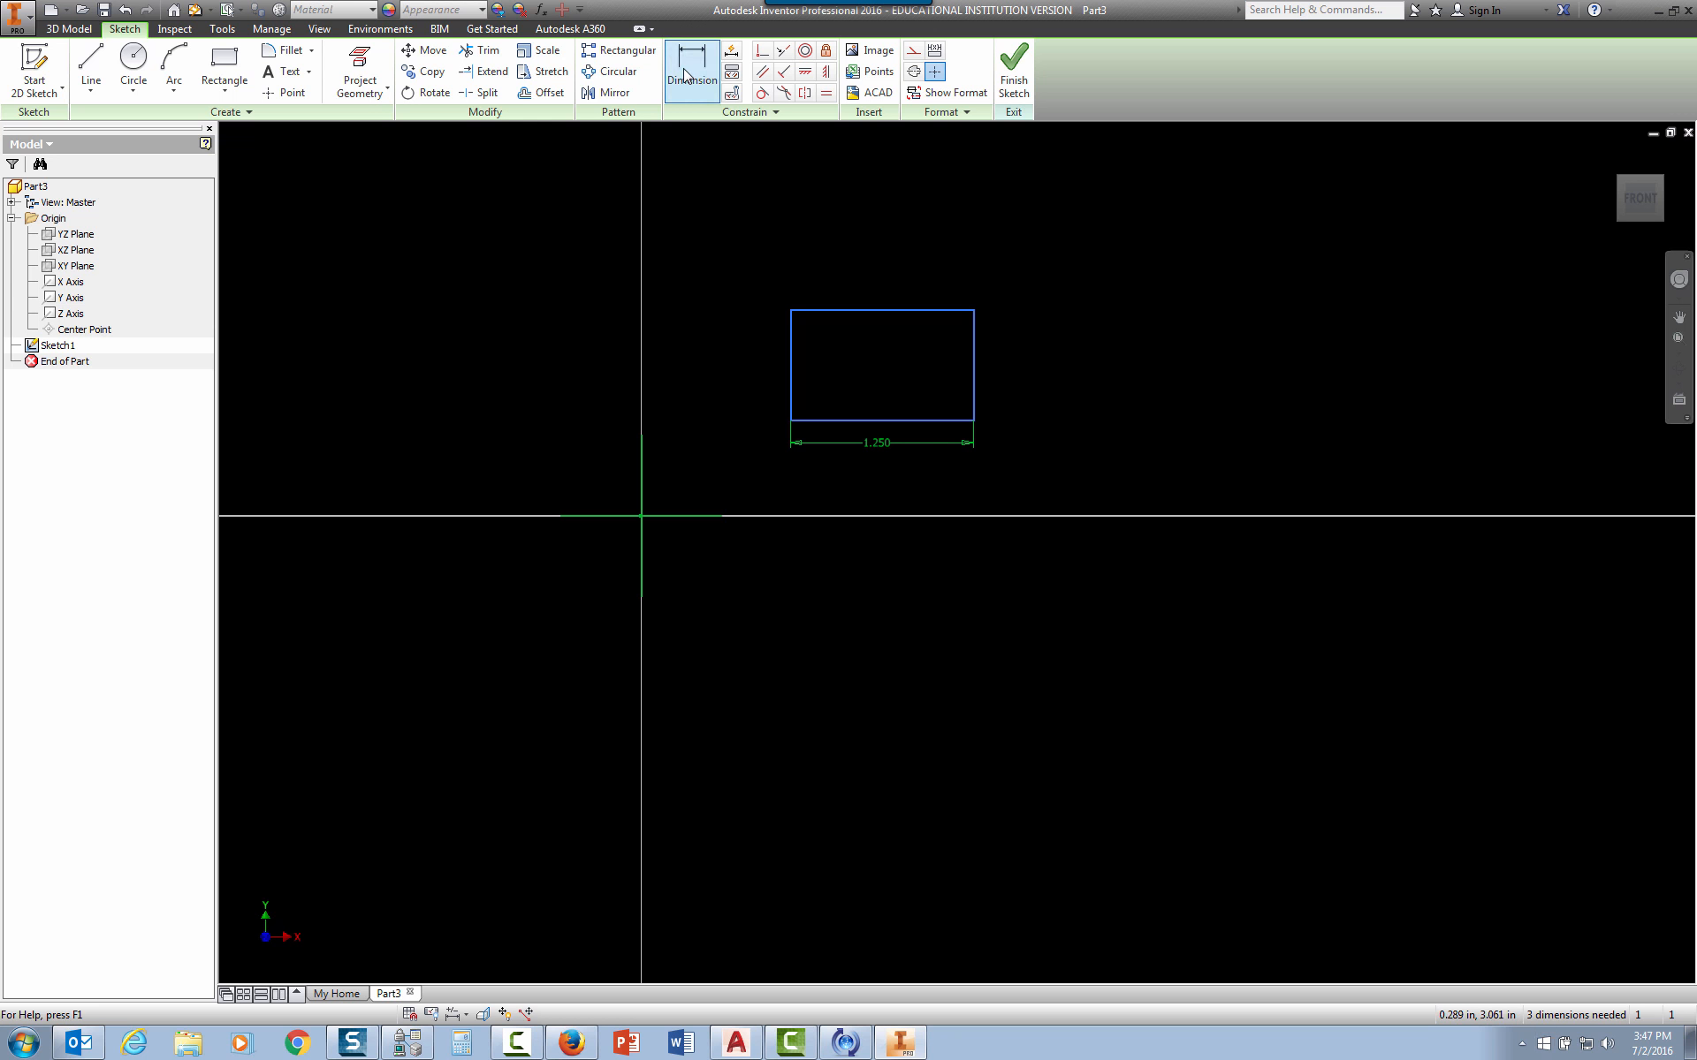
{"action": "left_click", "coordinate": [973, 369]}
{"action": "left_click", "coordinate": [1069, 368]}
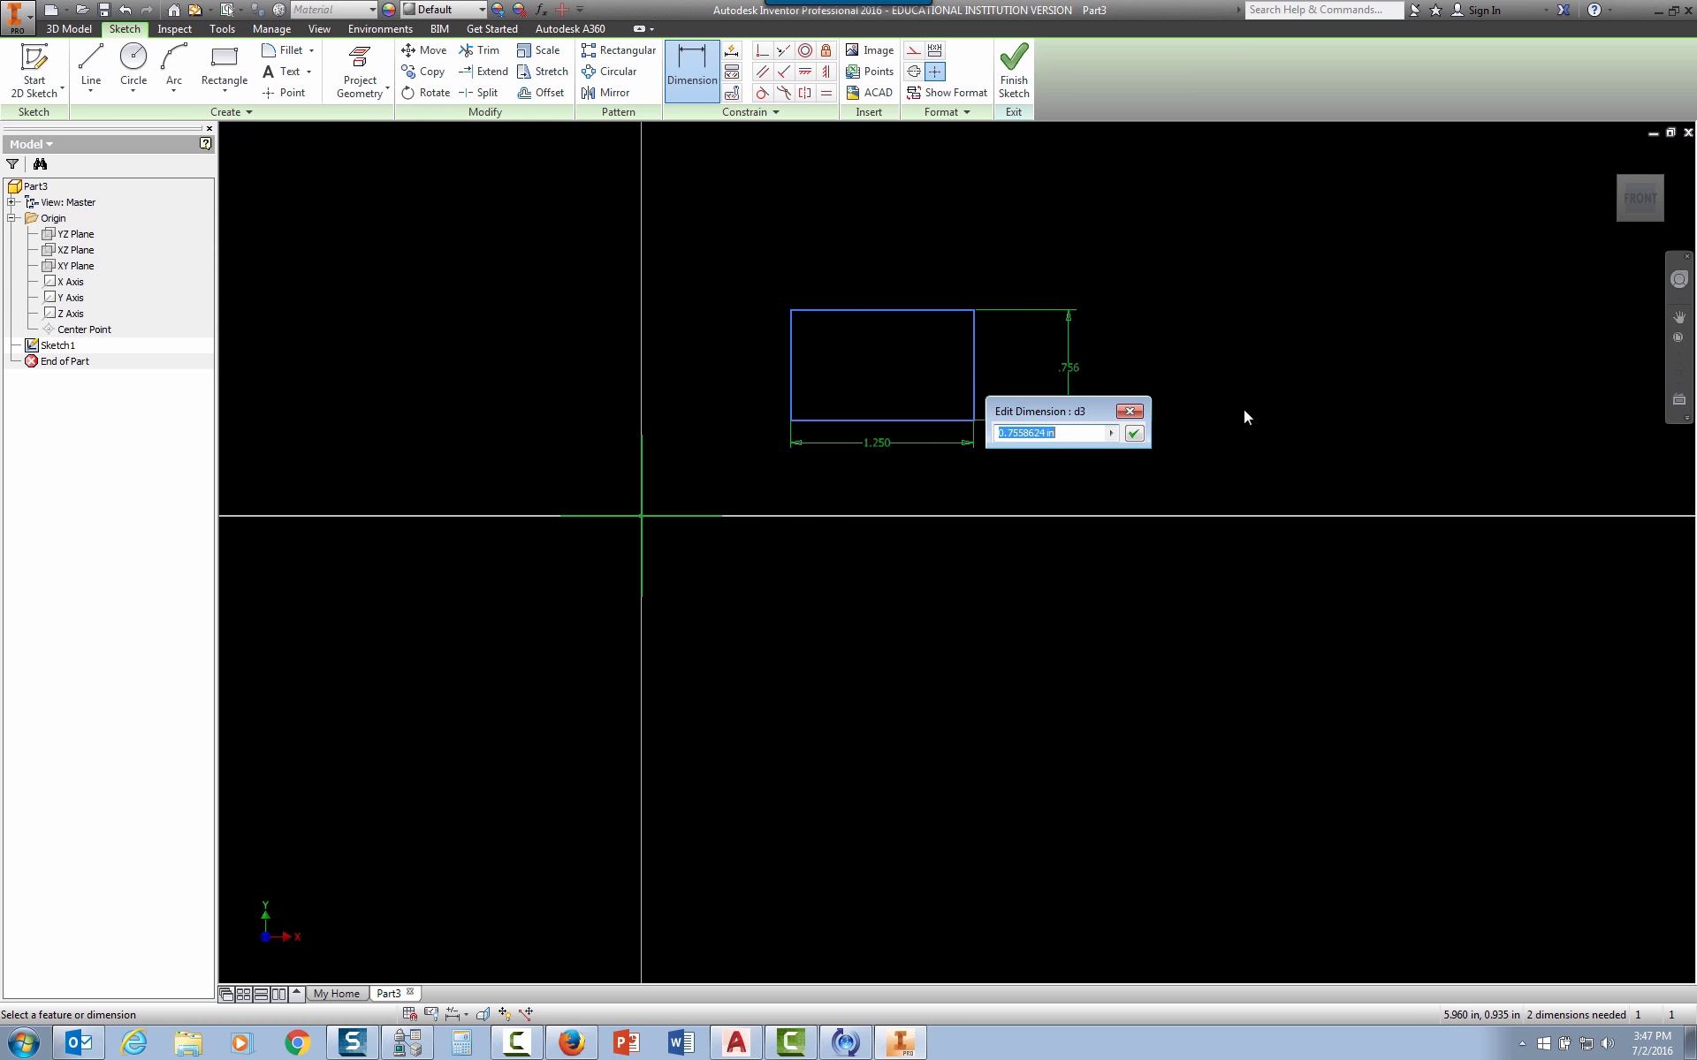
{"action": "left_click", "coordinate": [1134, 433]}
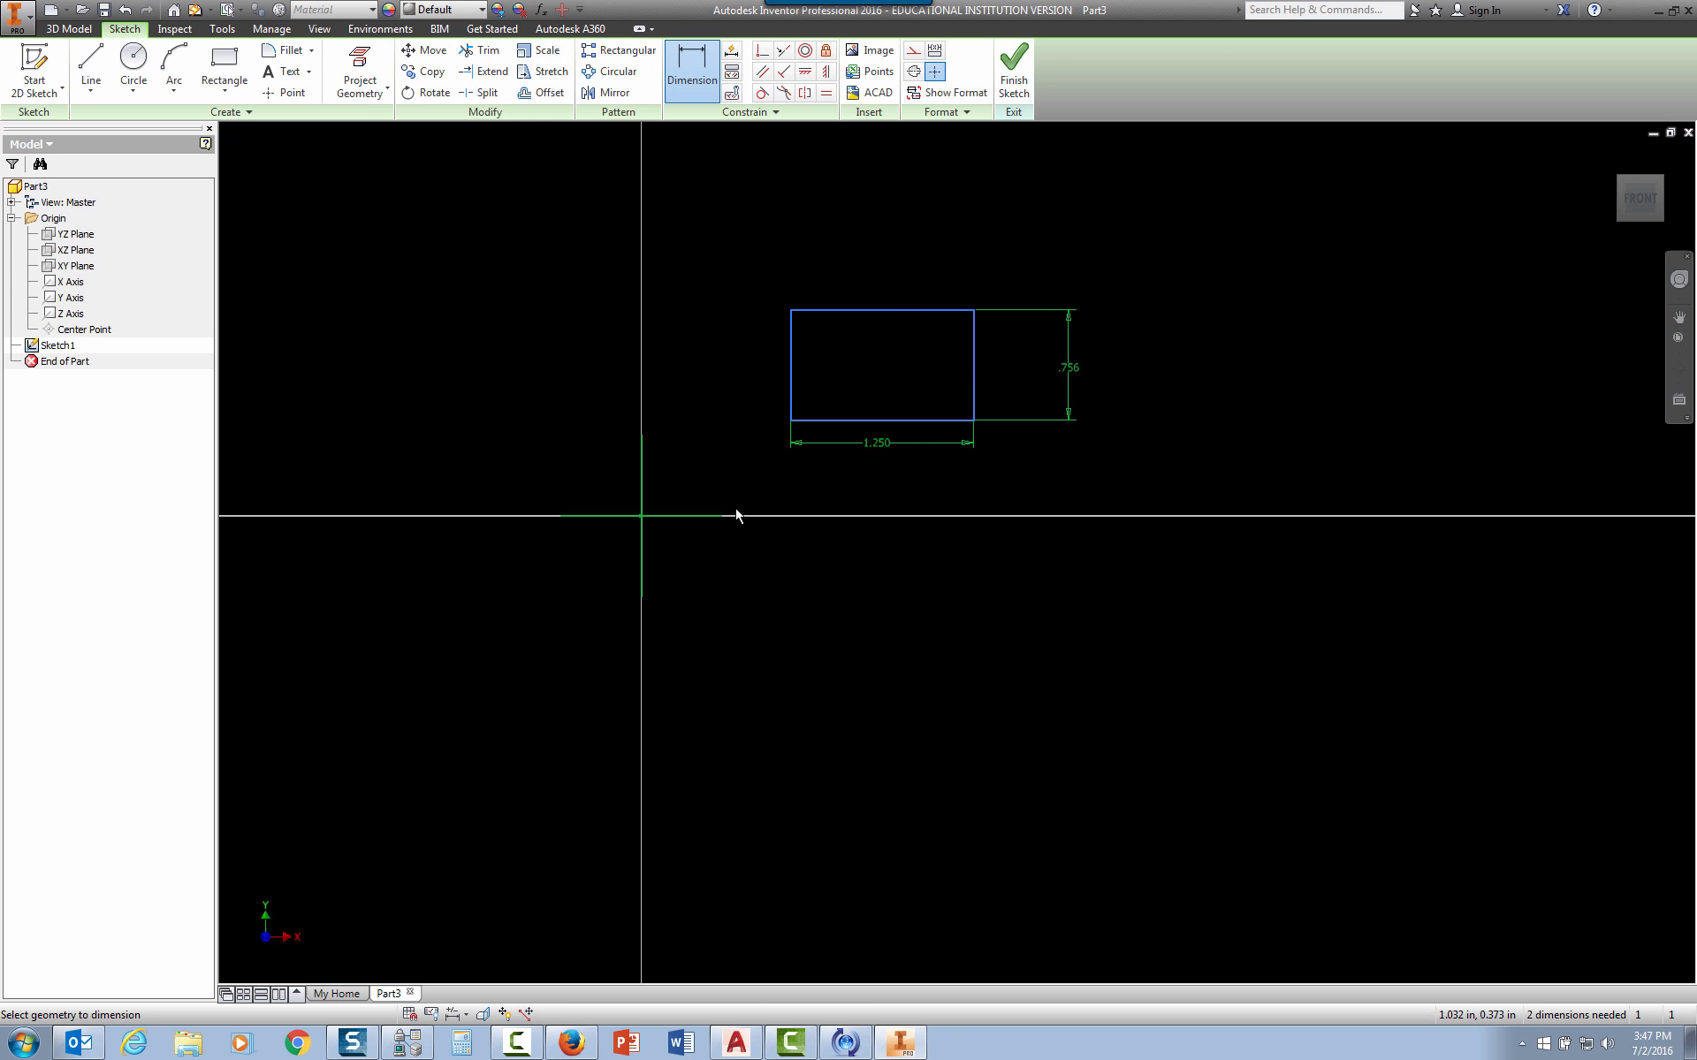
Apply a Coincident constraint between the rectangle's upper-right corner and the projected origin, and undo it
{"action": "left_click", "coordinate": [643, 519]}
{"action": "left_click", "coordinate": [762, 50]}
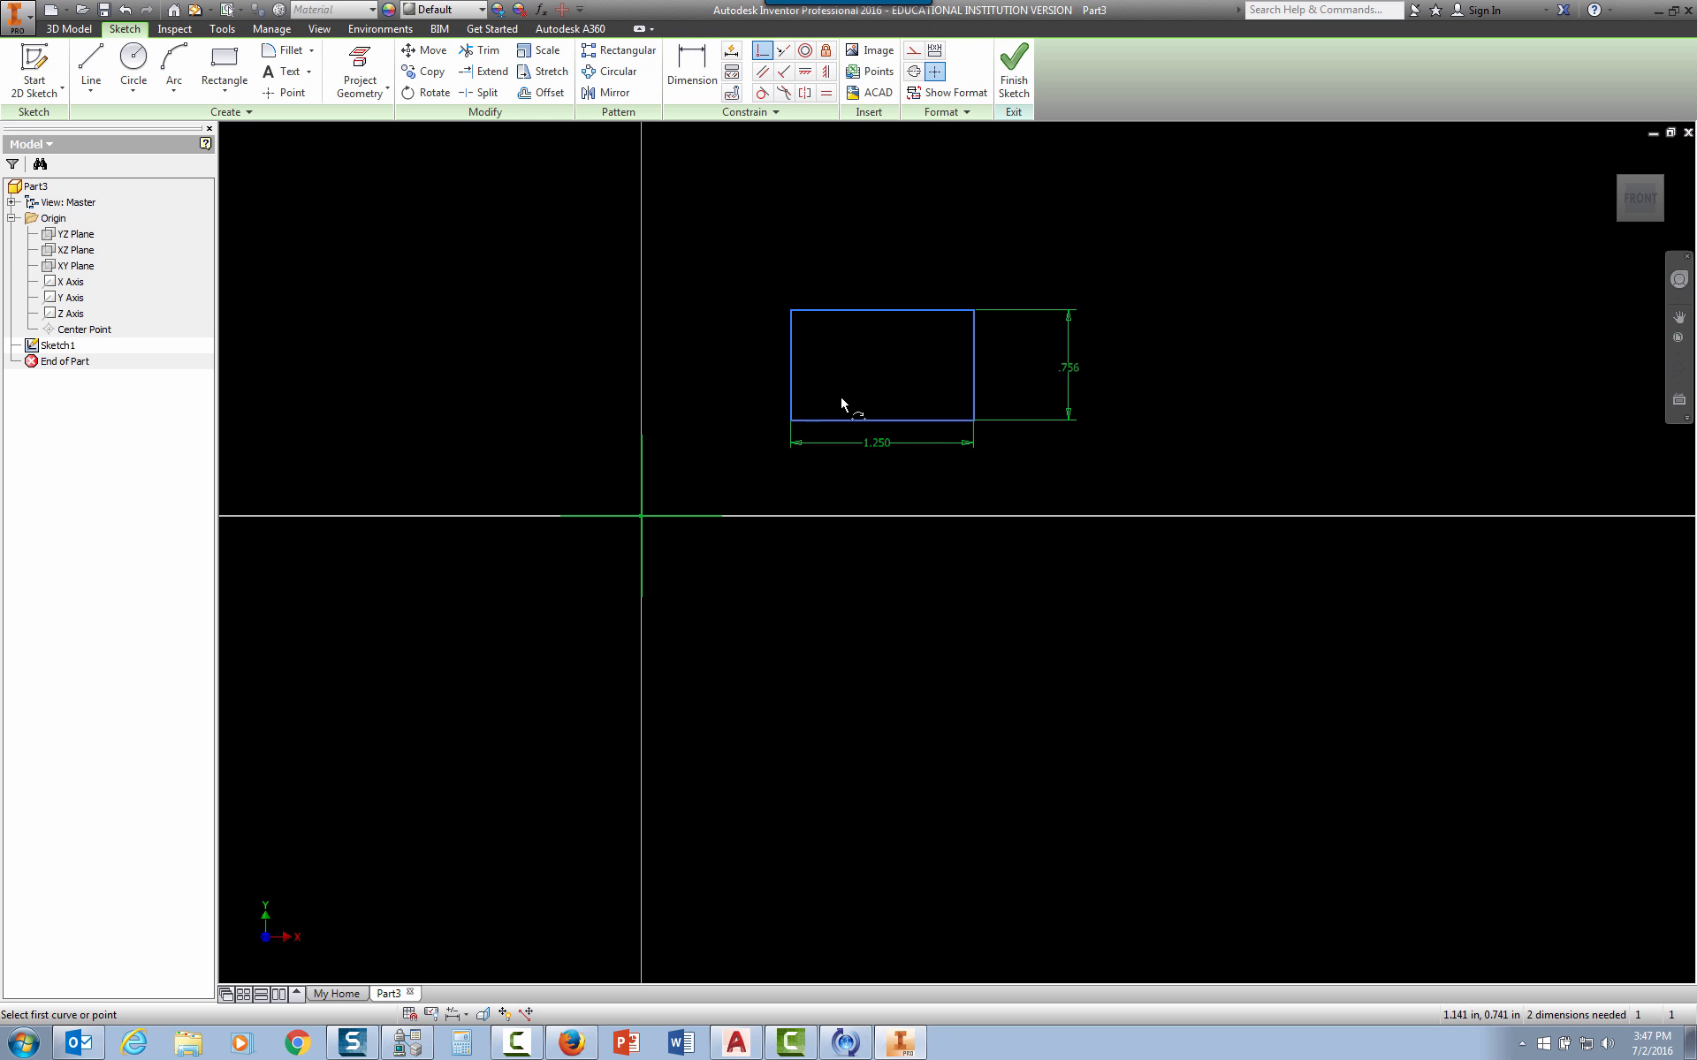
{"action": "left_click", "coordinate": [973, 311]}
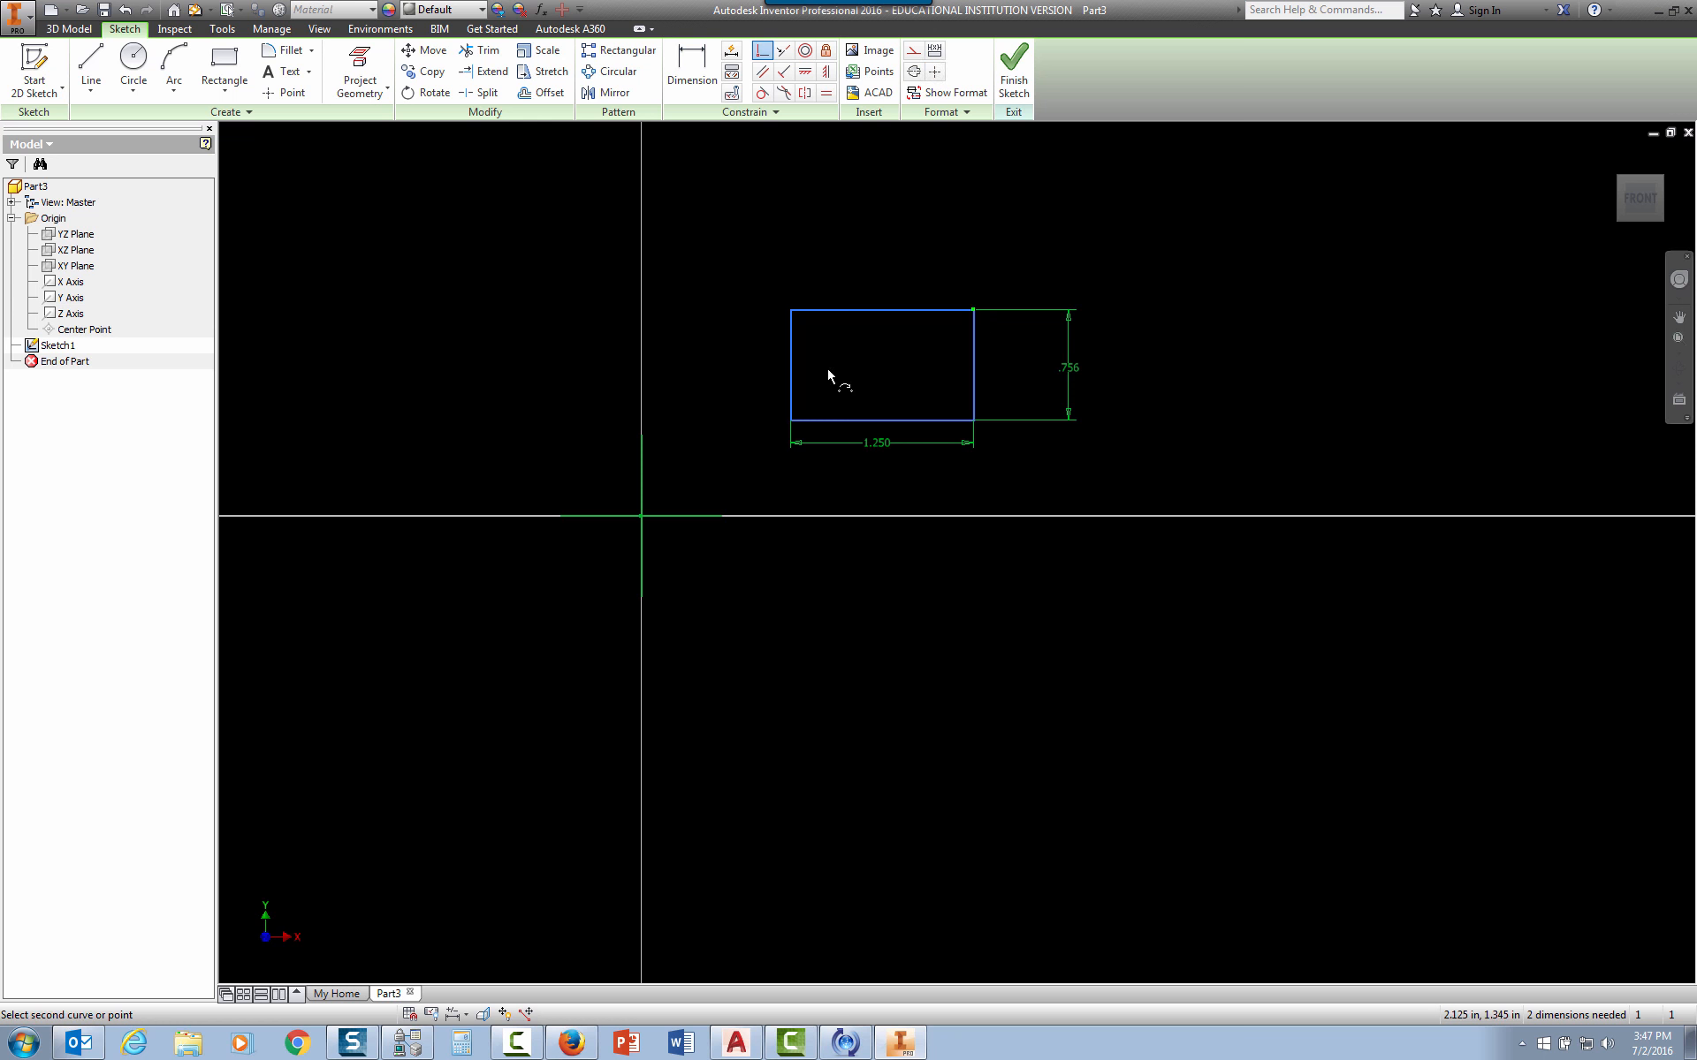
{"action": "left_click", "coordinate": [642, 517]}
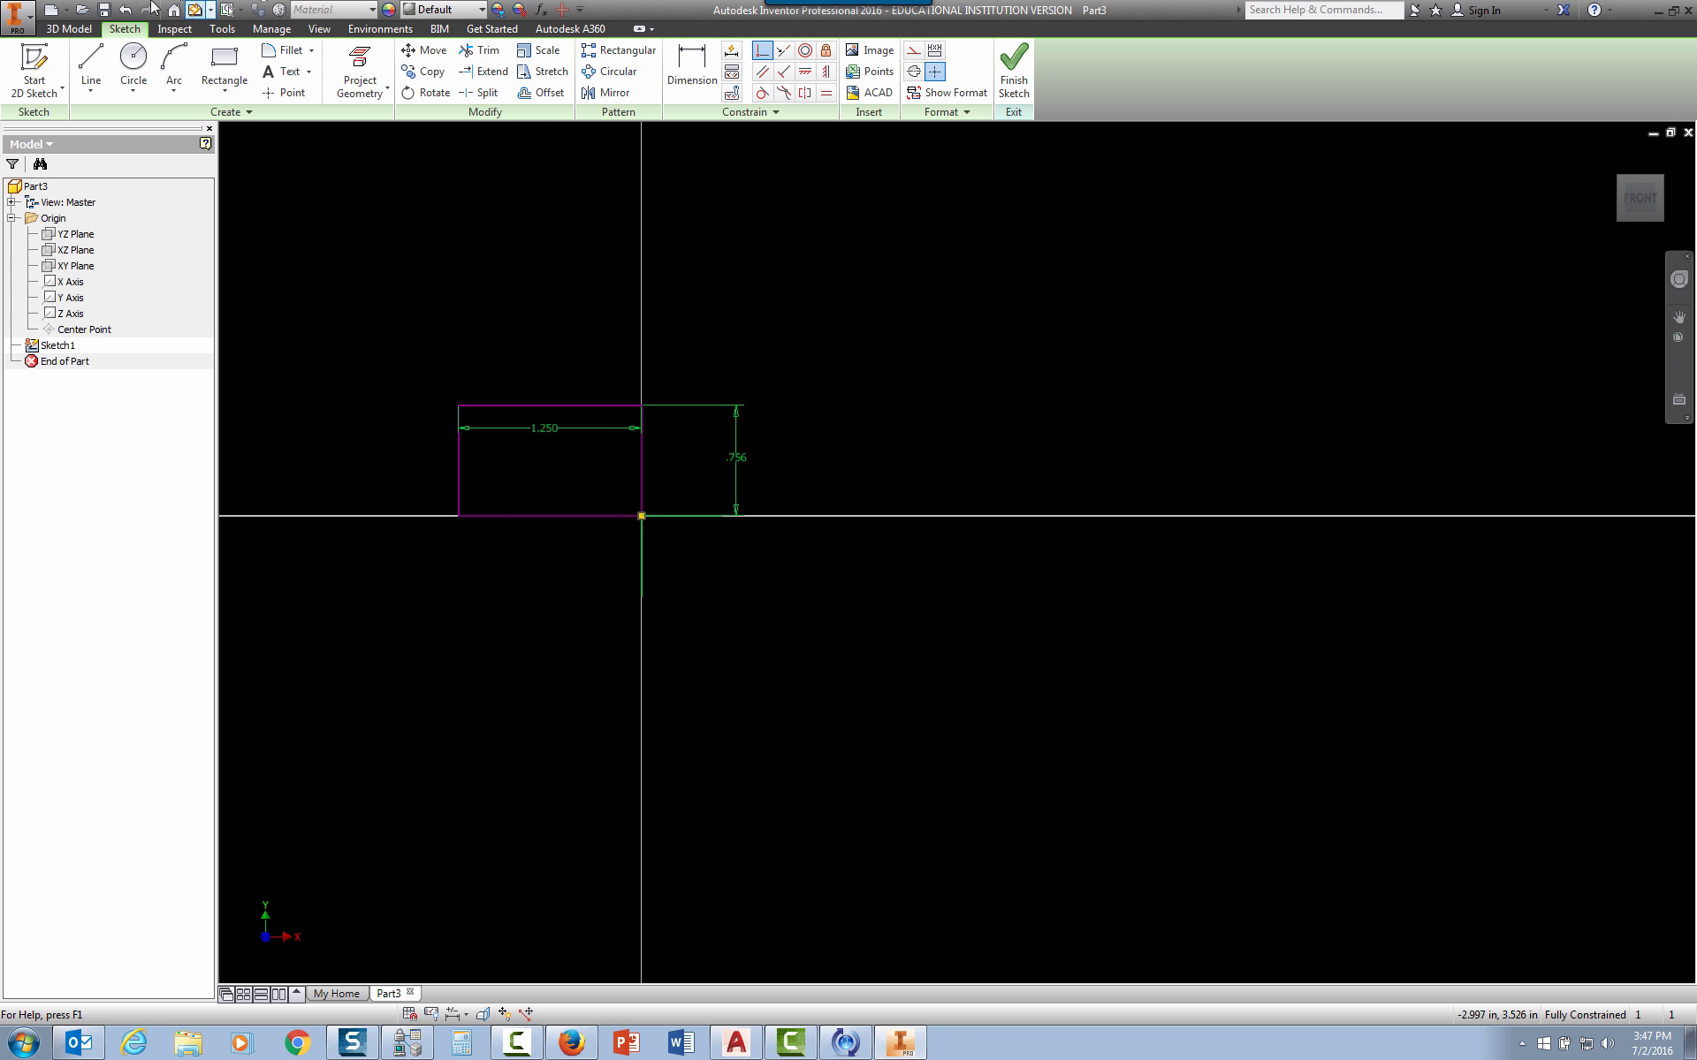
{"action": "left_click", "coordinate": [126, 10]}
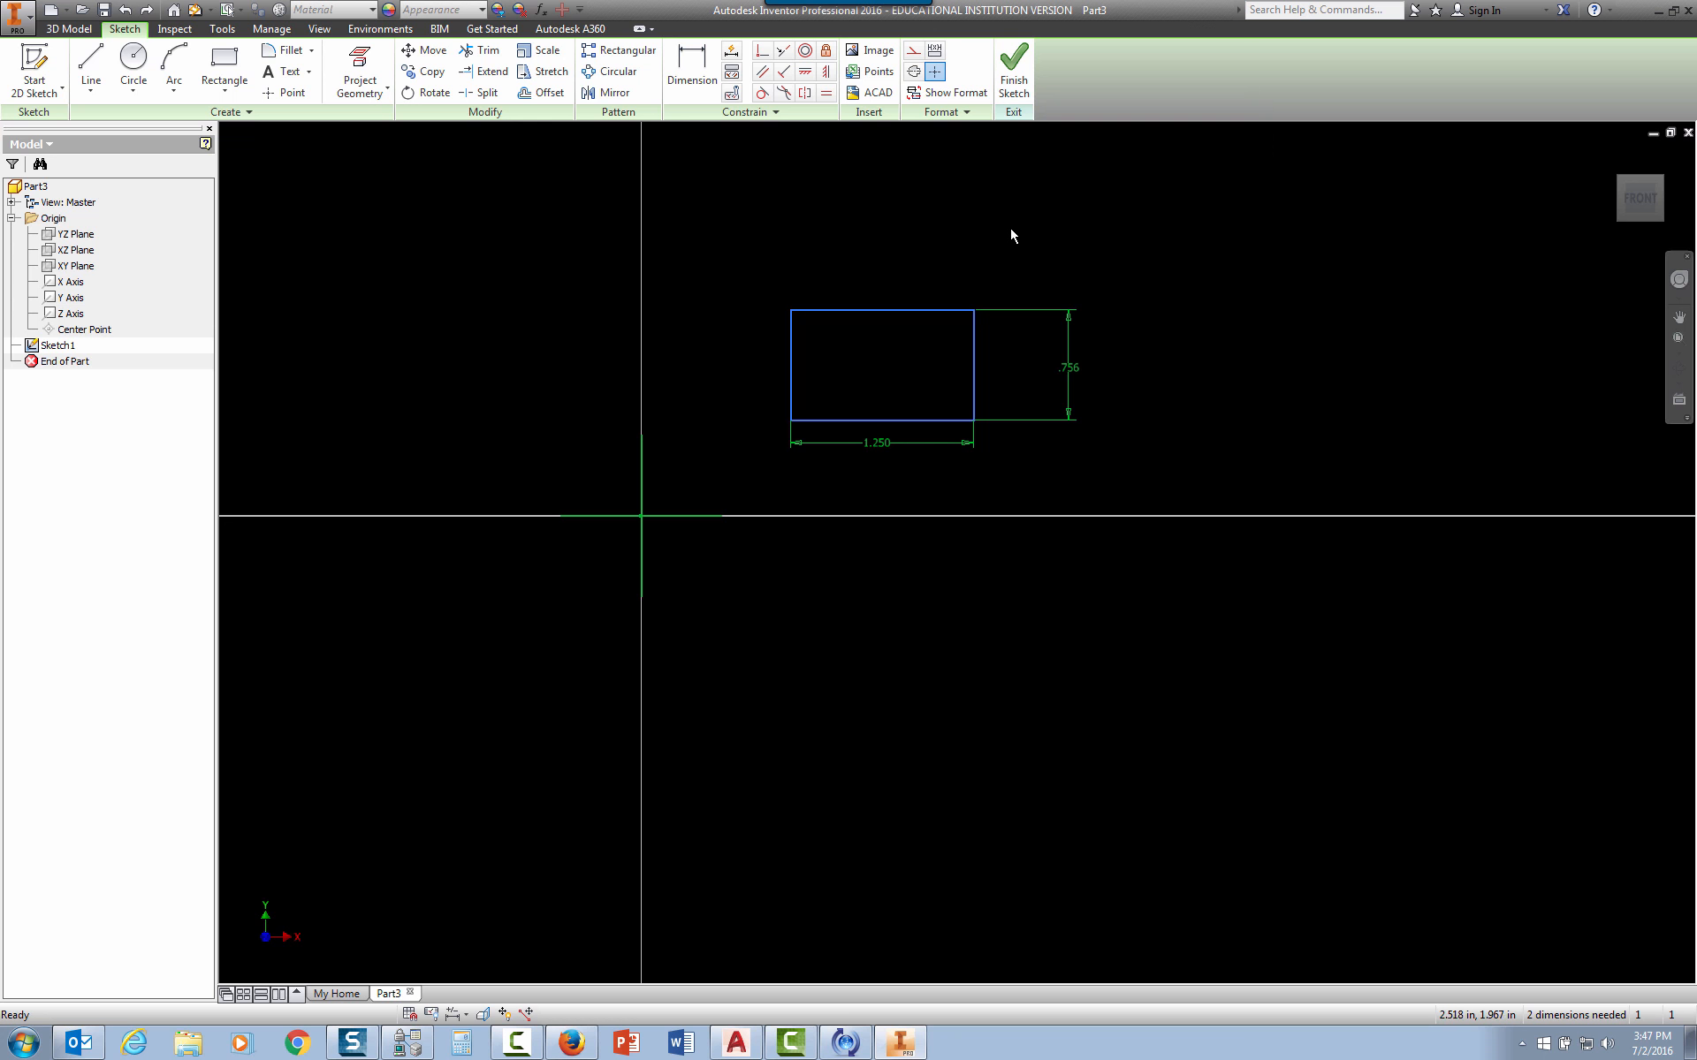
Finish the sketch and start an extrusion of the rectangle with a distance of 0.9375 in
{"action": "left_click", "coordinate": [1014, 71]}
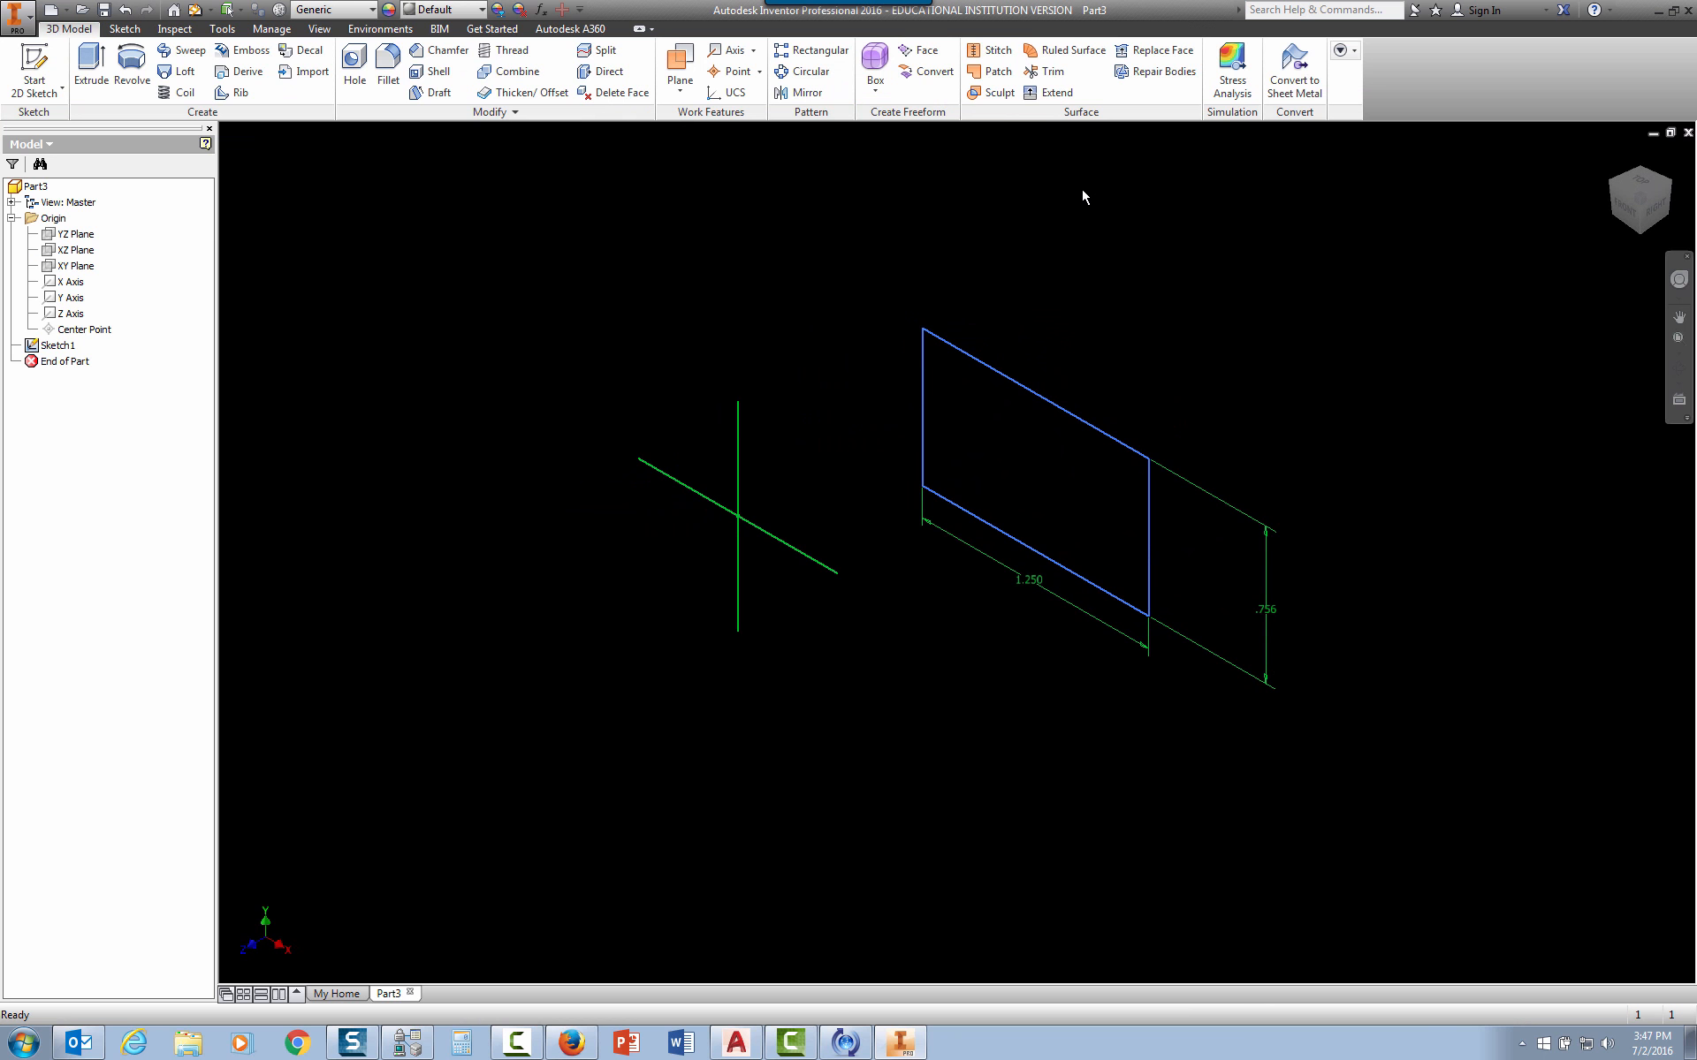
{"action": "left_click", "coordinate": [92, 60]}
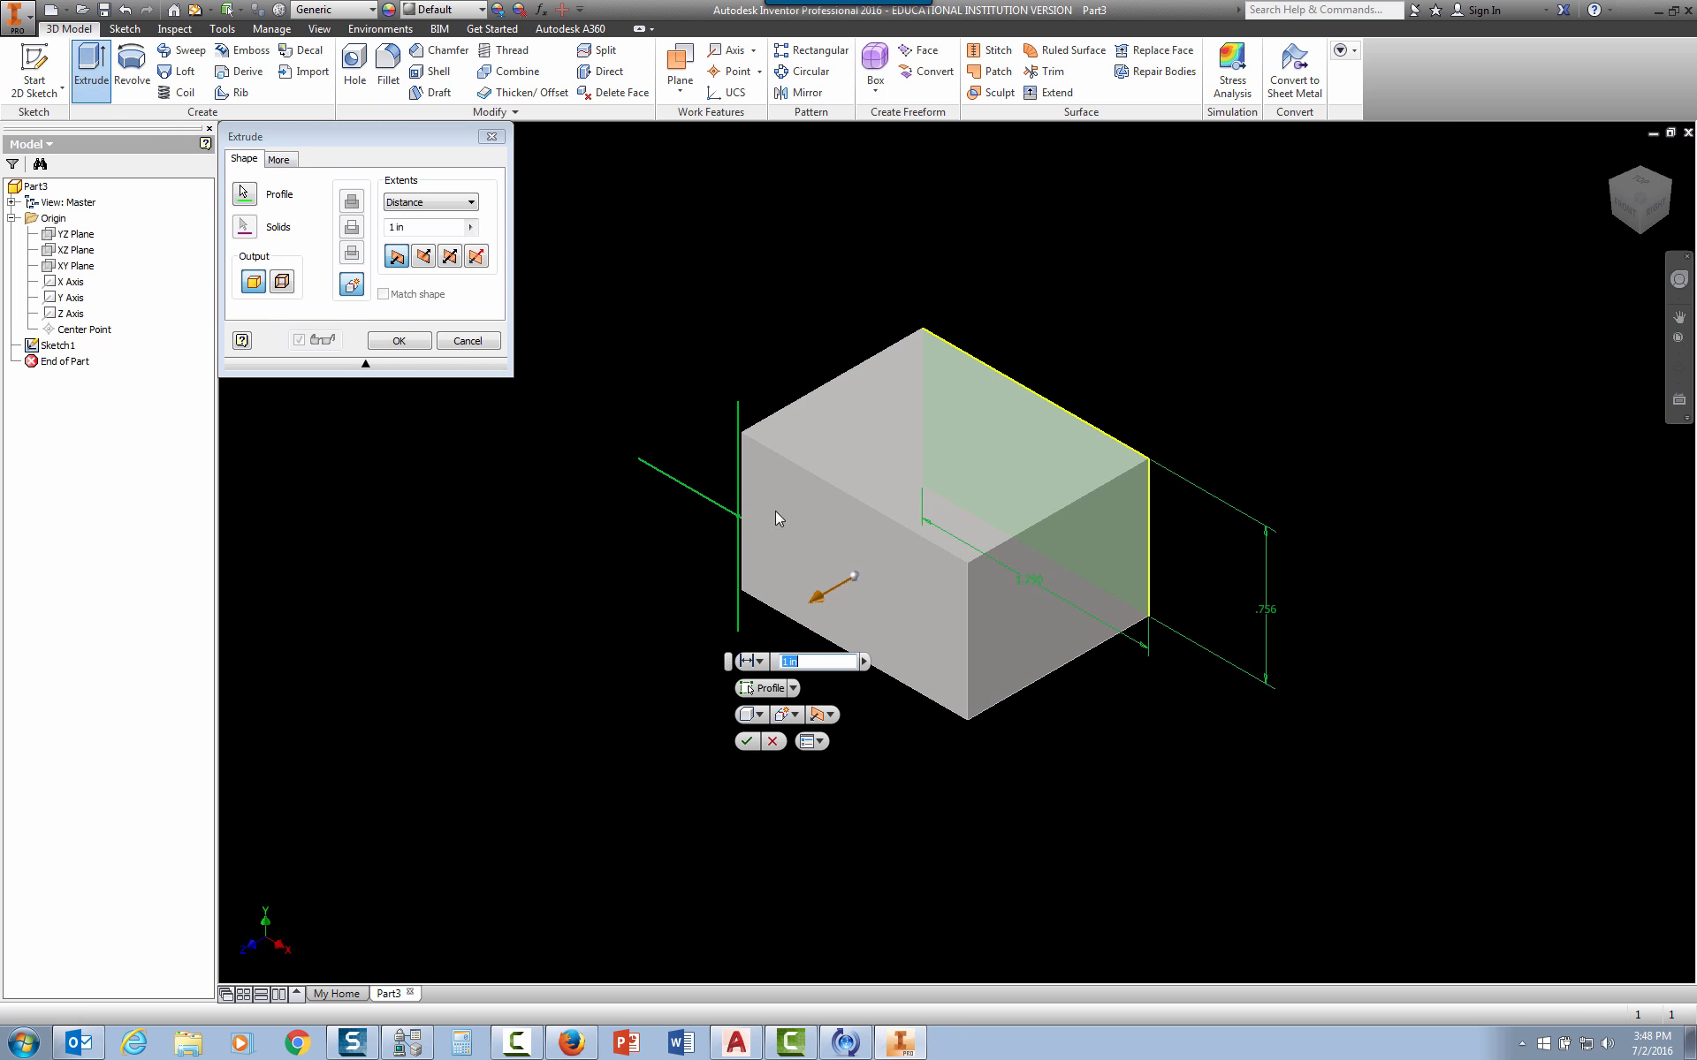
{"action": "left_click_drag", "start_coordinate": [850, 580], "coordinate": [904, 653]}
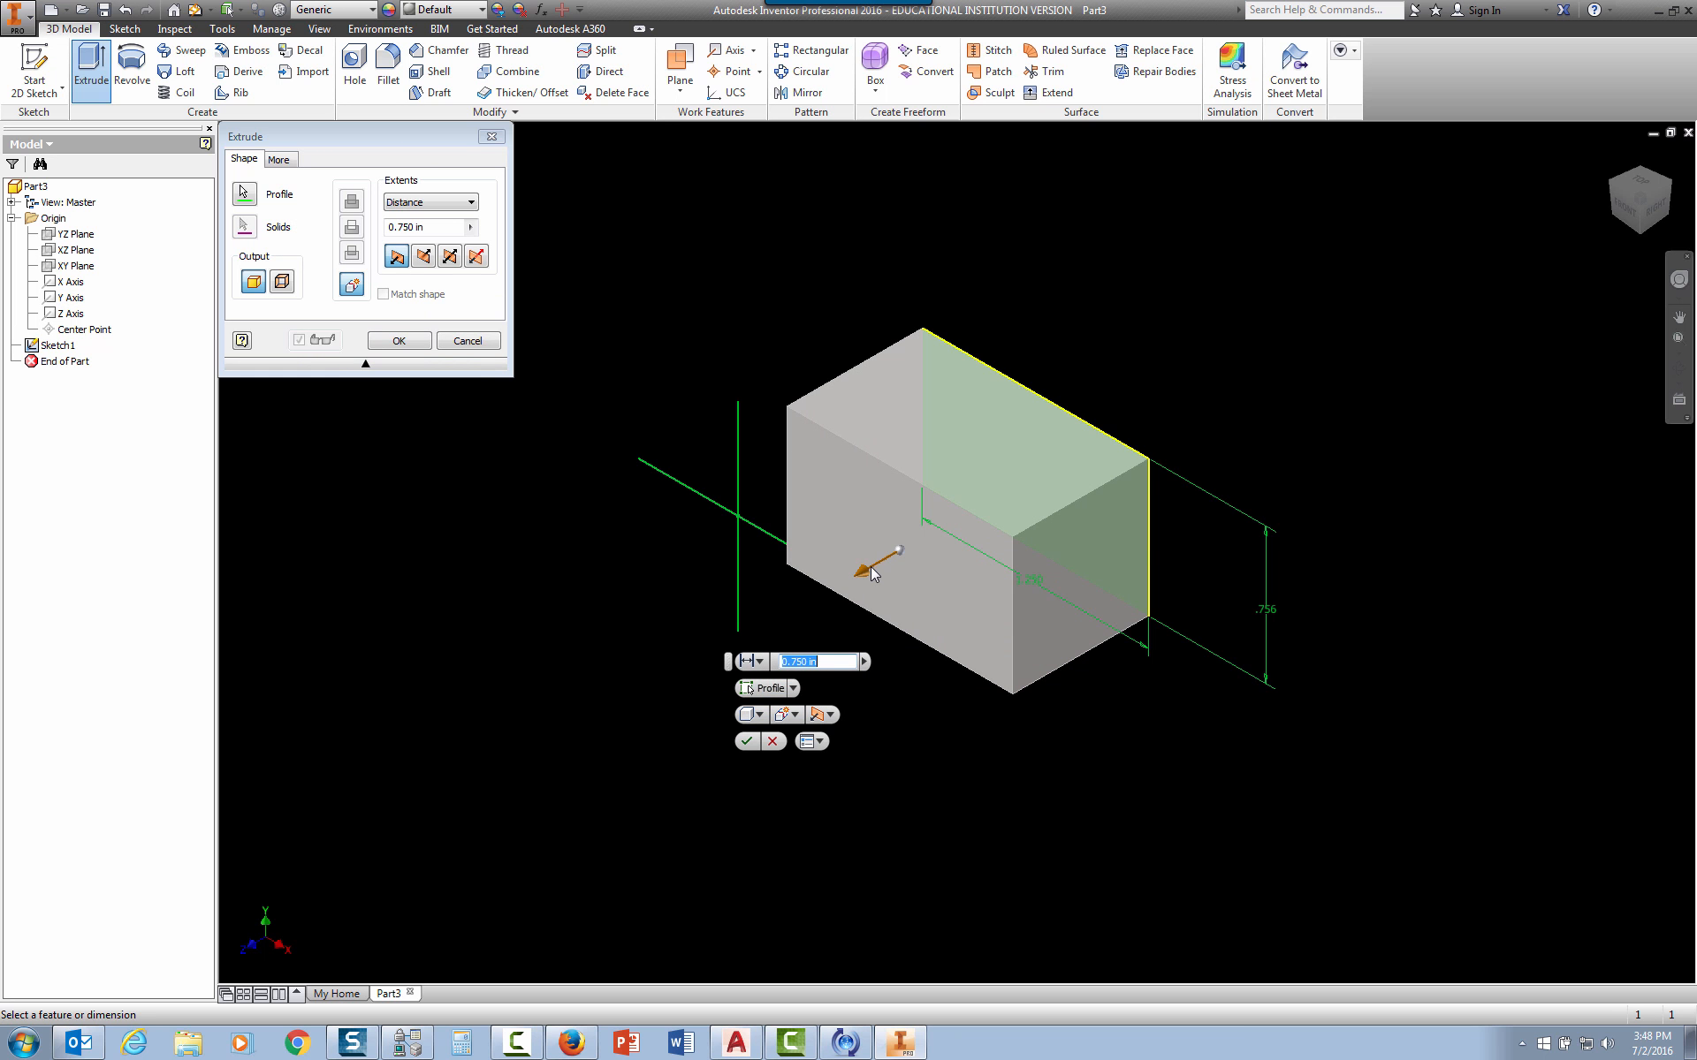
{"action": "left_click_drag", "start_coordinate": [877, 564], "coordinate": [835, 601]}
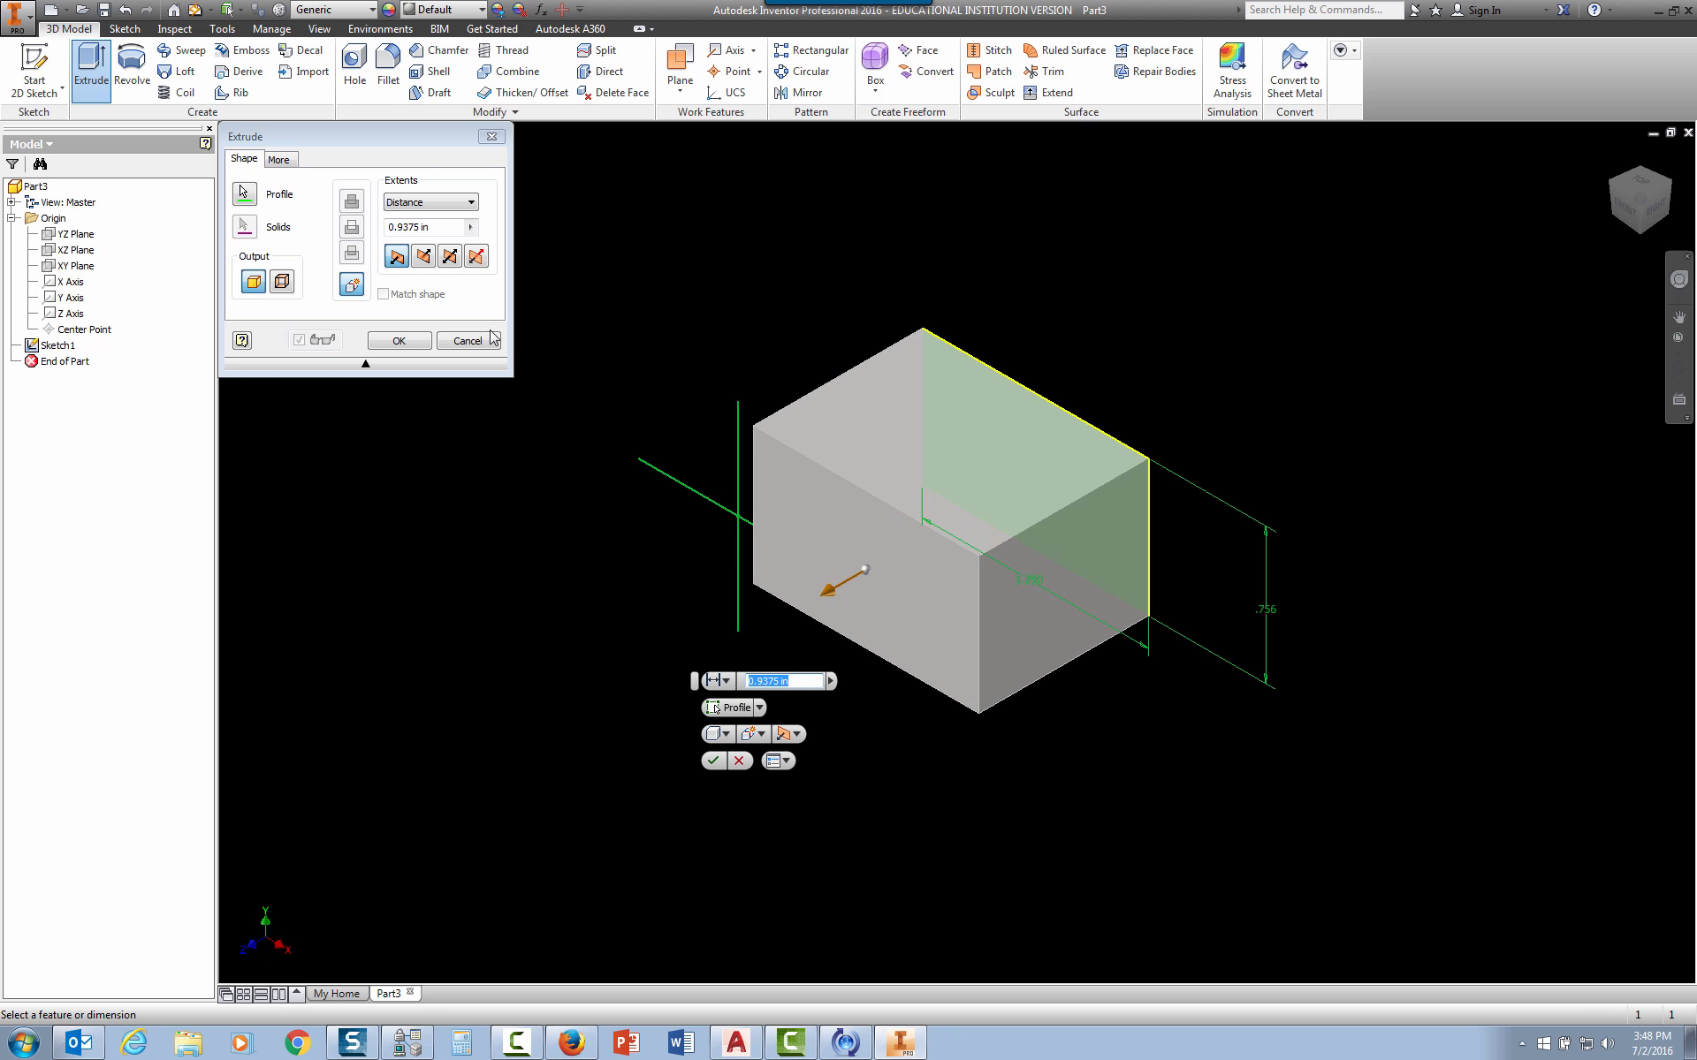
Try the extrusion in the opposite direction and as a 0.3125 in surface, restoring the default direction and solid output
{"action": "left_click", "coordinate": [427, 258]}
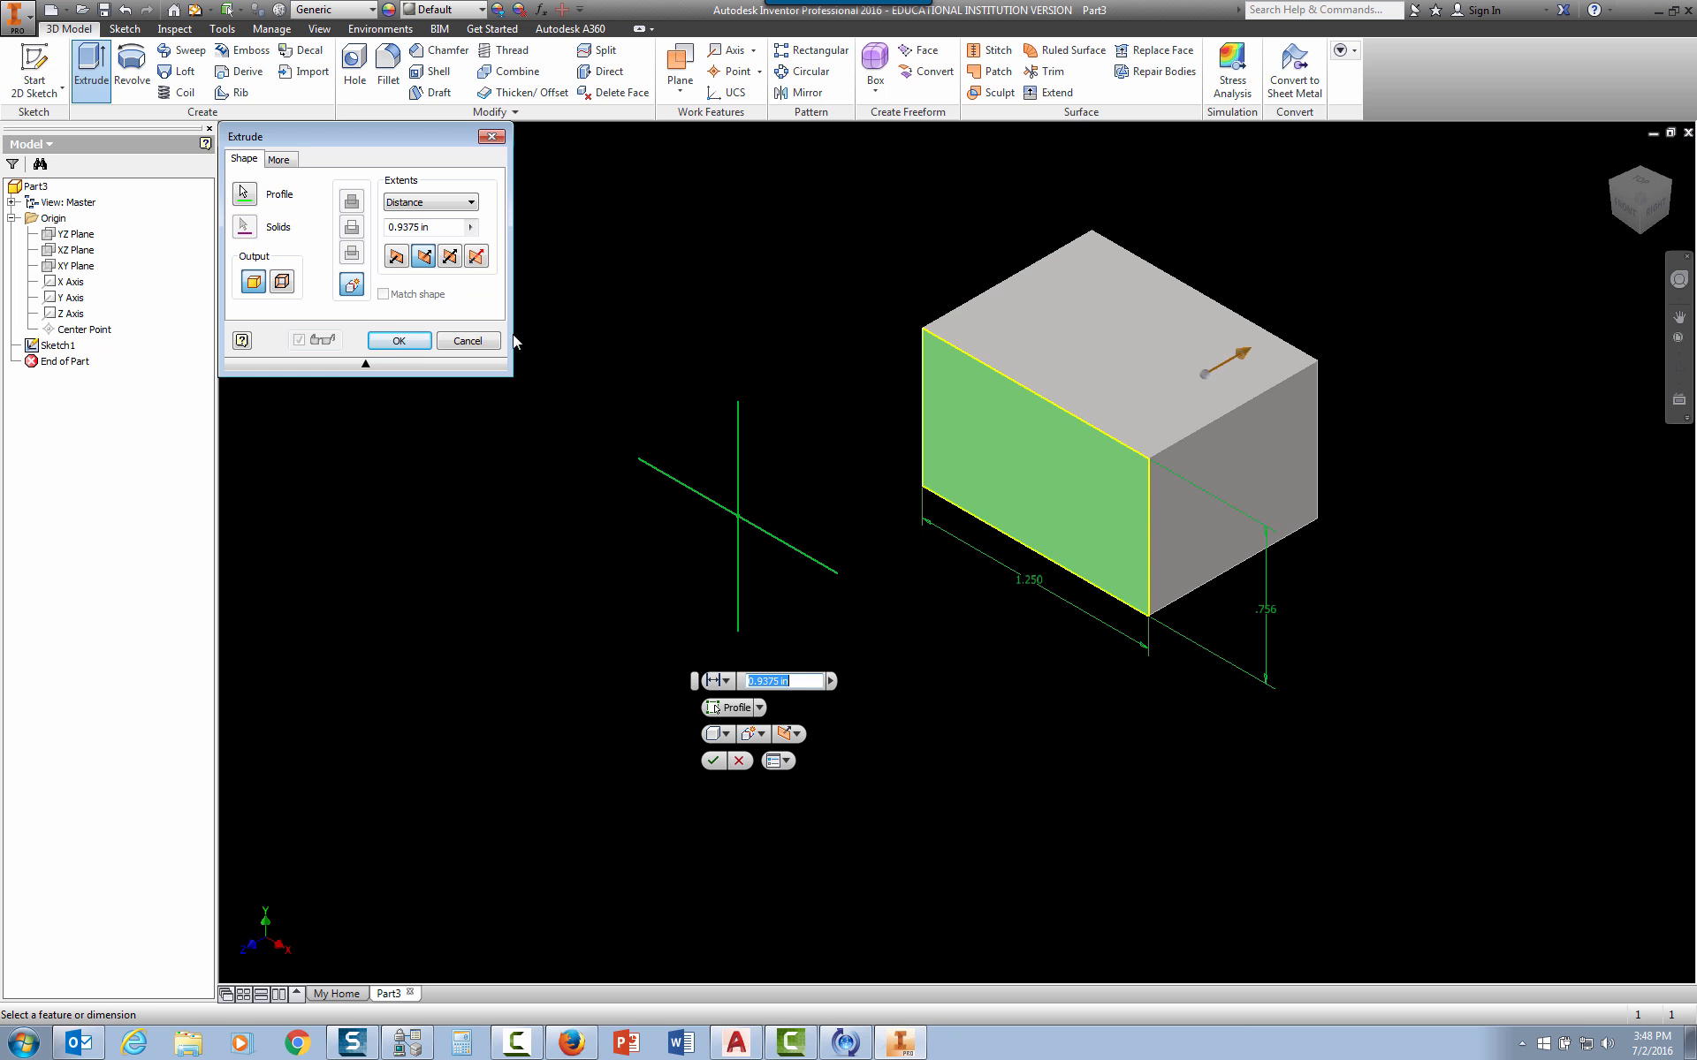
{"action": "left_click", "coordinate": [396, 257]}
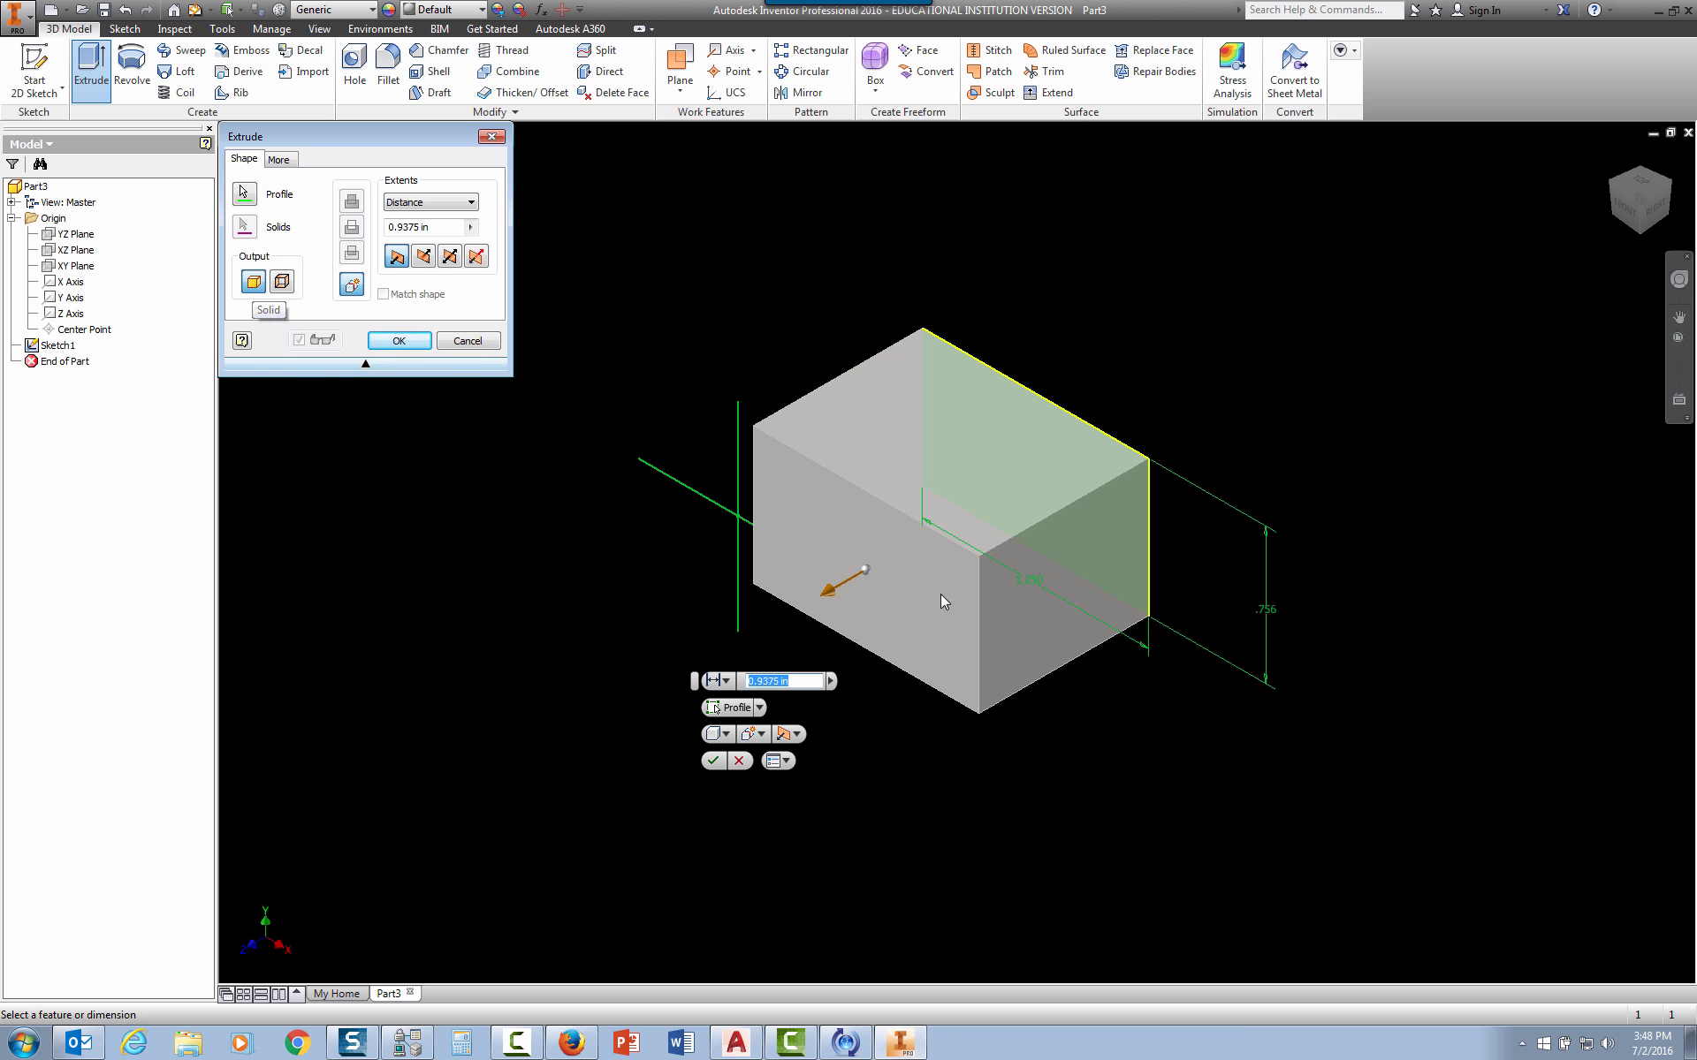
{"action": "left_click", "coordinate": [282, 282]}
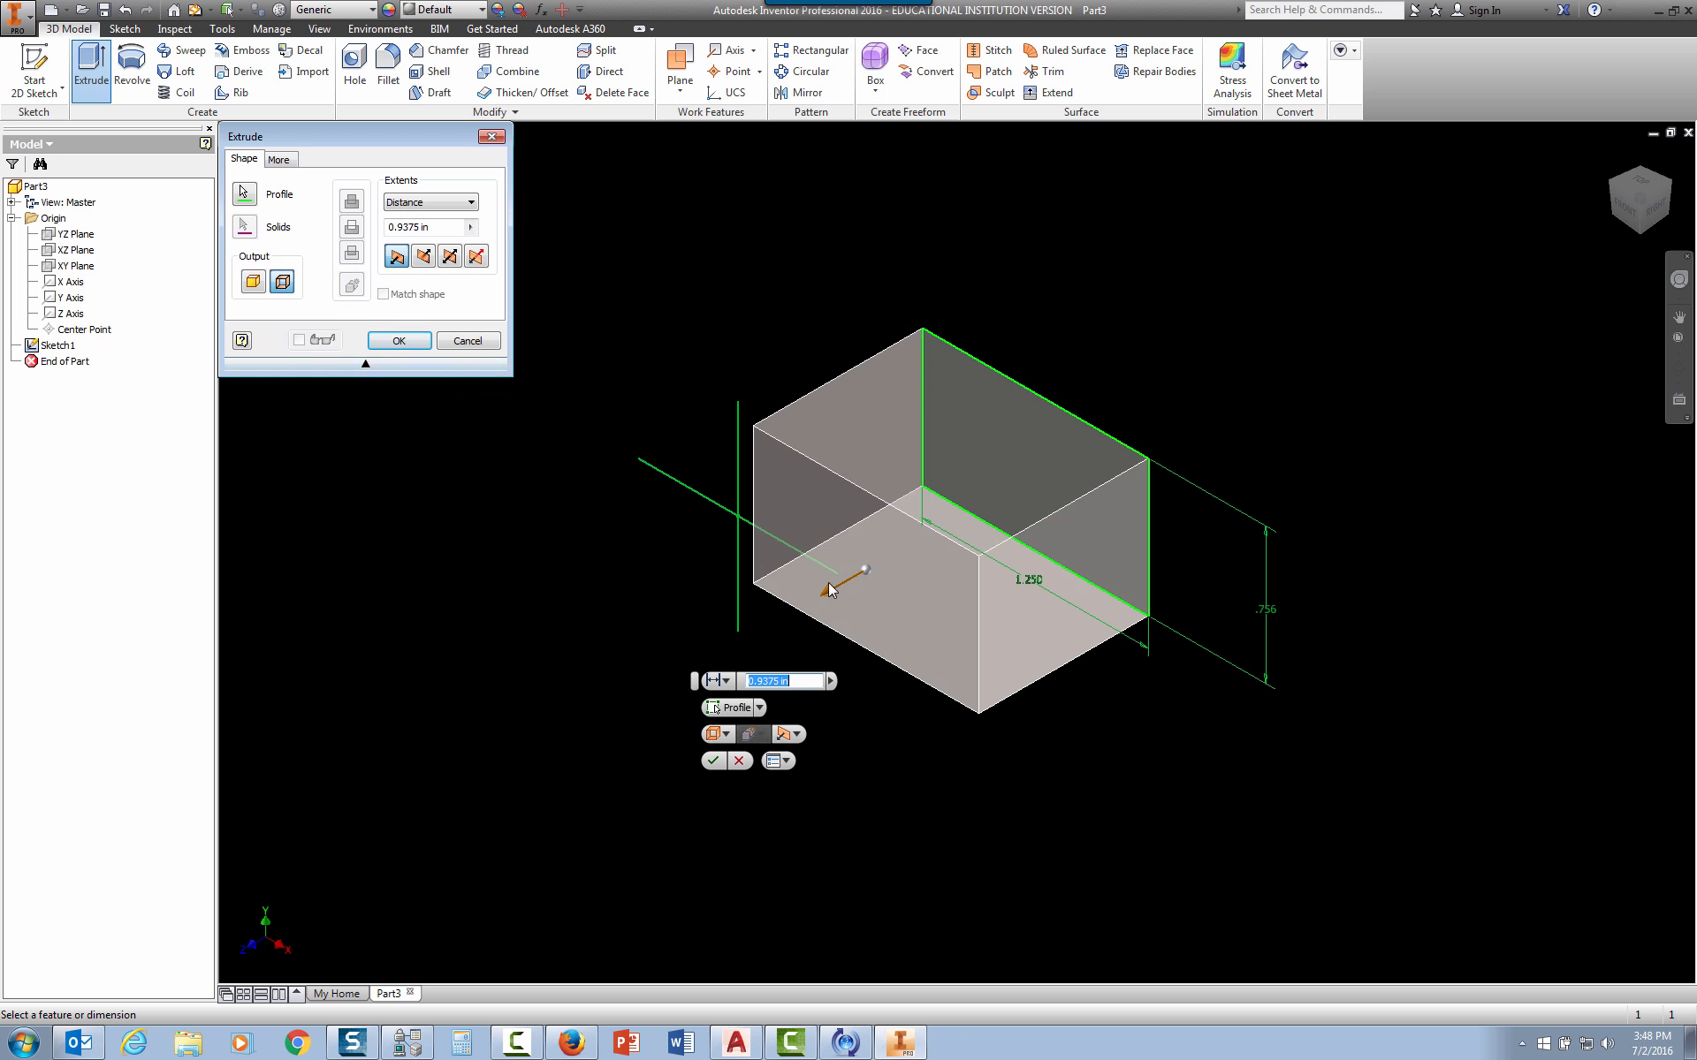
{"action": "mouse_move", "coordinate": [829, 590]}
{"action": "left_mouse_down"}
{"action": "mouse_move", "coordinate": [950, 534]}
{"action": "mouse_move", "coordinate": [911, 587]}
{"action": "mouse_move", "coordinate": [950, 534]}
{"action": "left_mouse_up"}
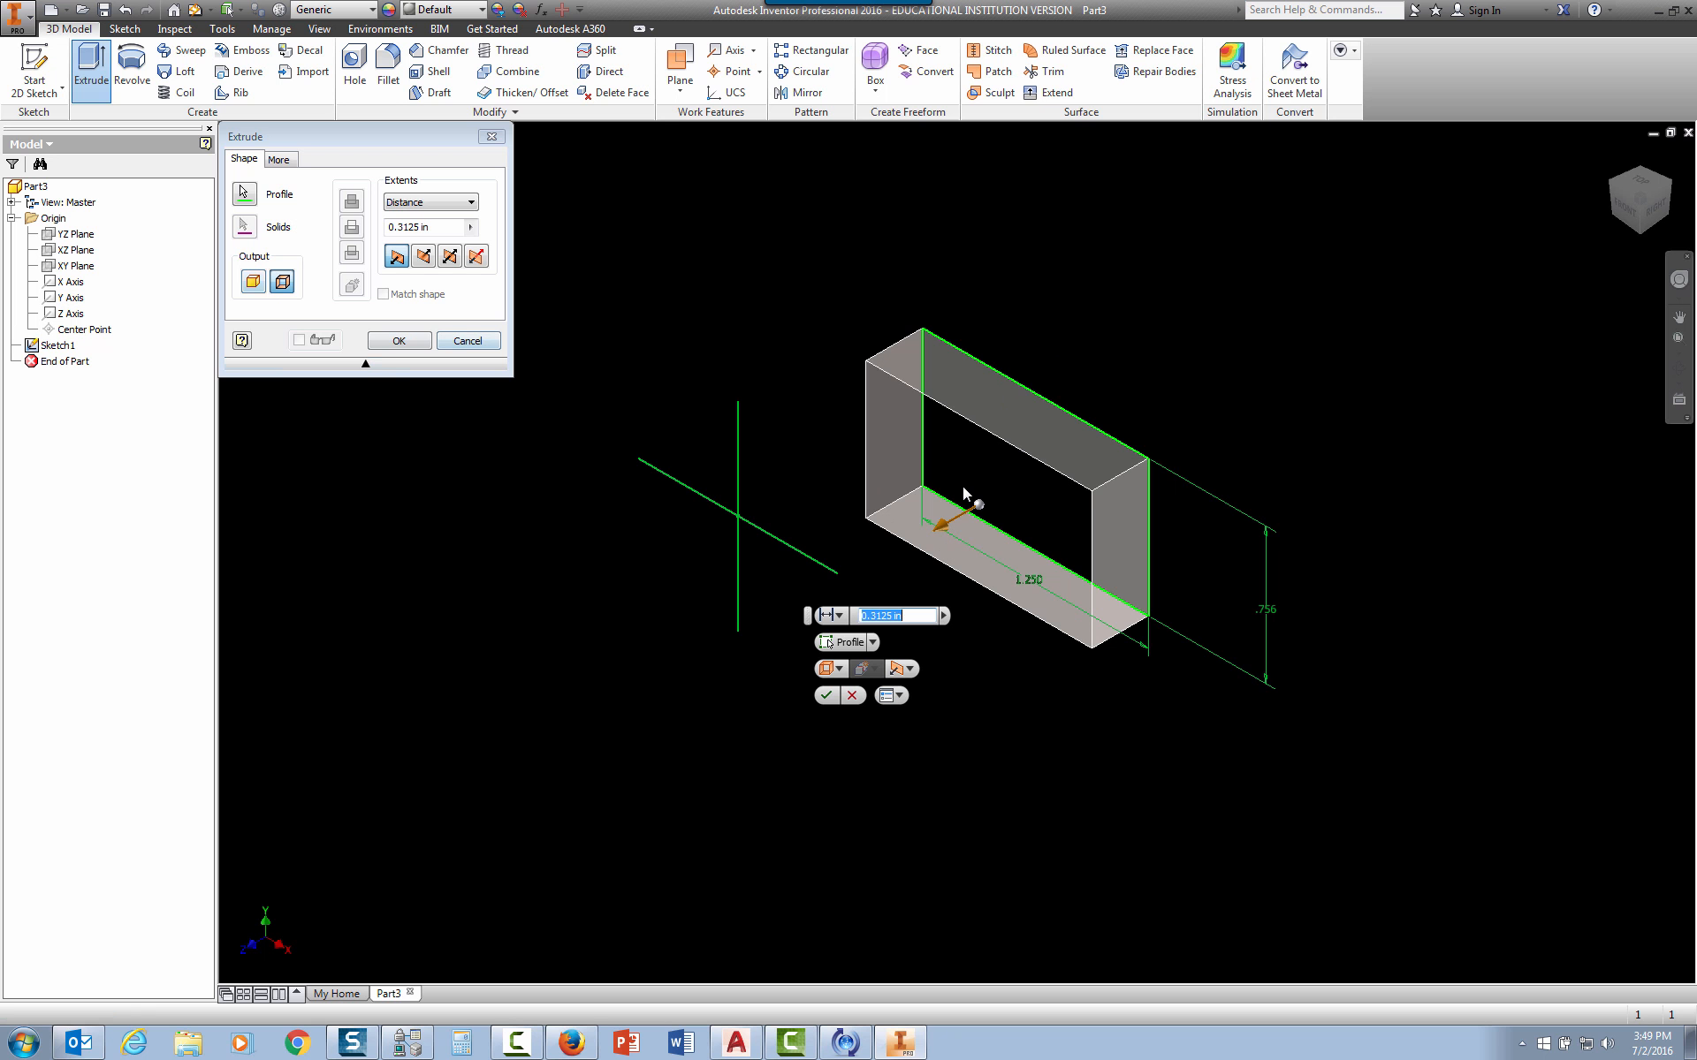
{"action": "left_click", "coordinate": [254, 281]}
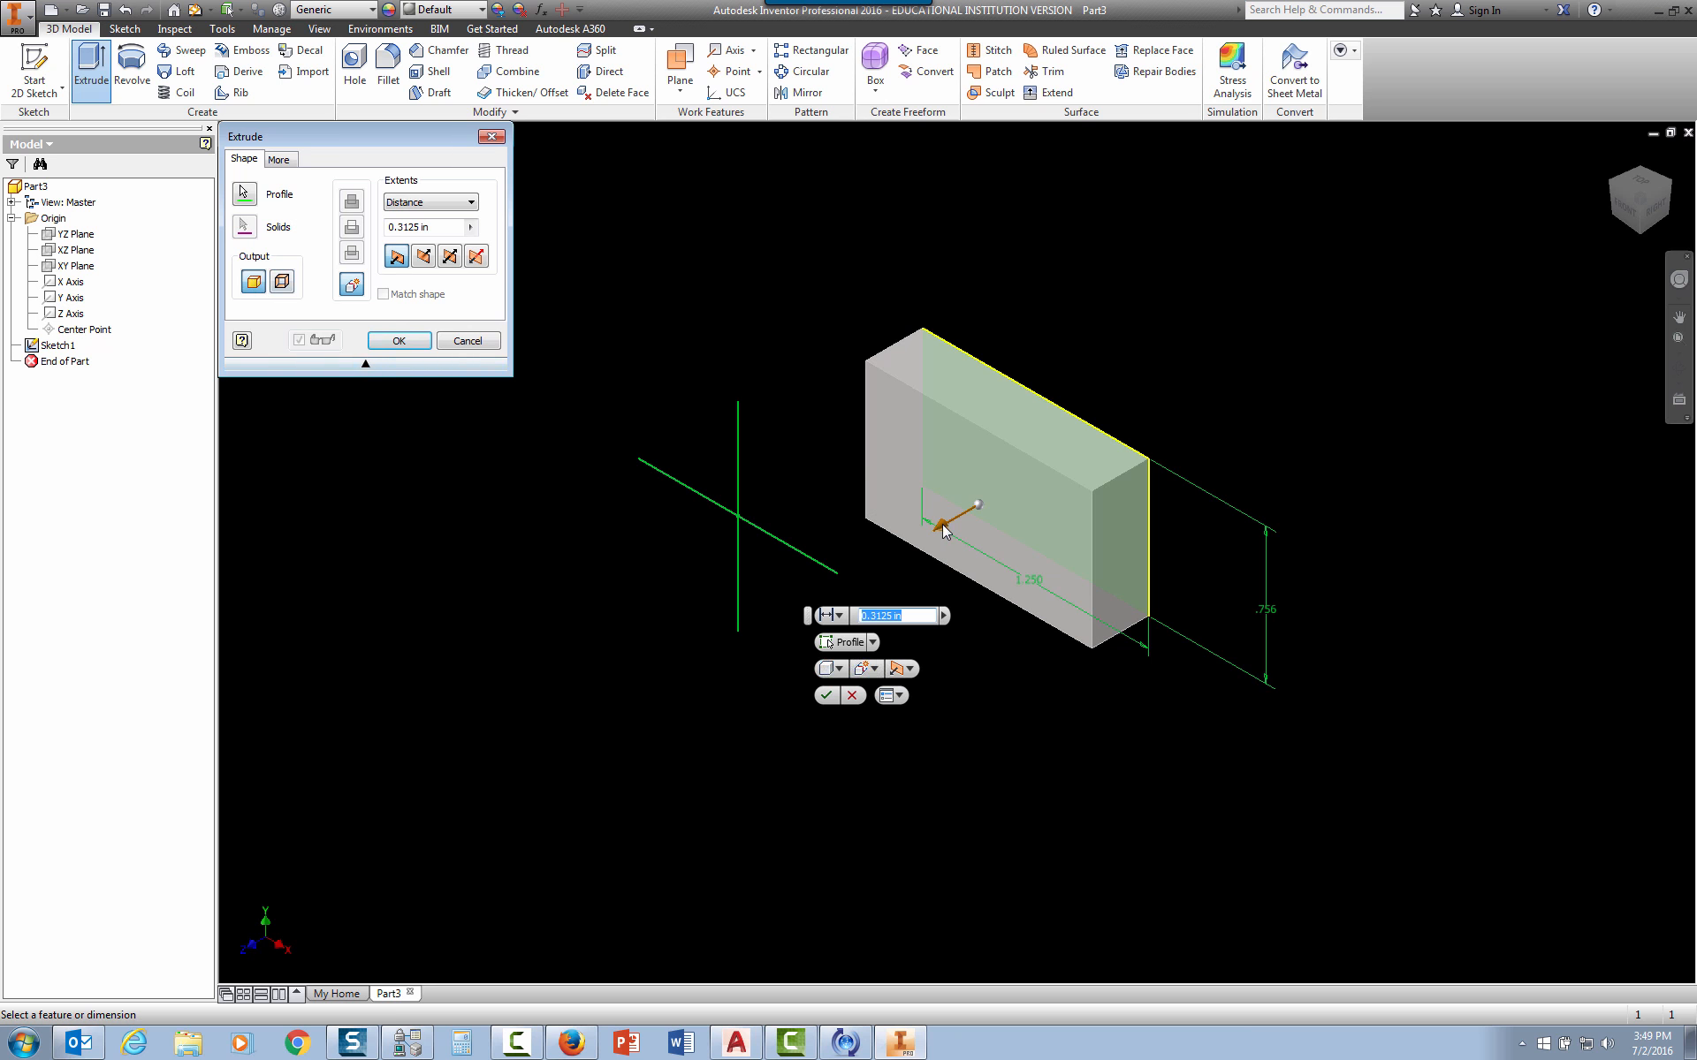
Set the extrusion distance to 0.5625 in and create the solid block
{"action": "left_click_drag", "start_coordinate": [942, 523], "coordinate": [900, 560]}
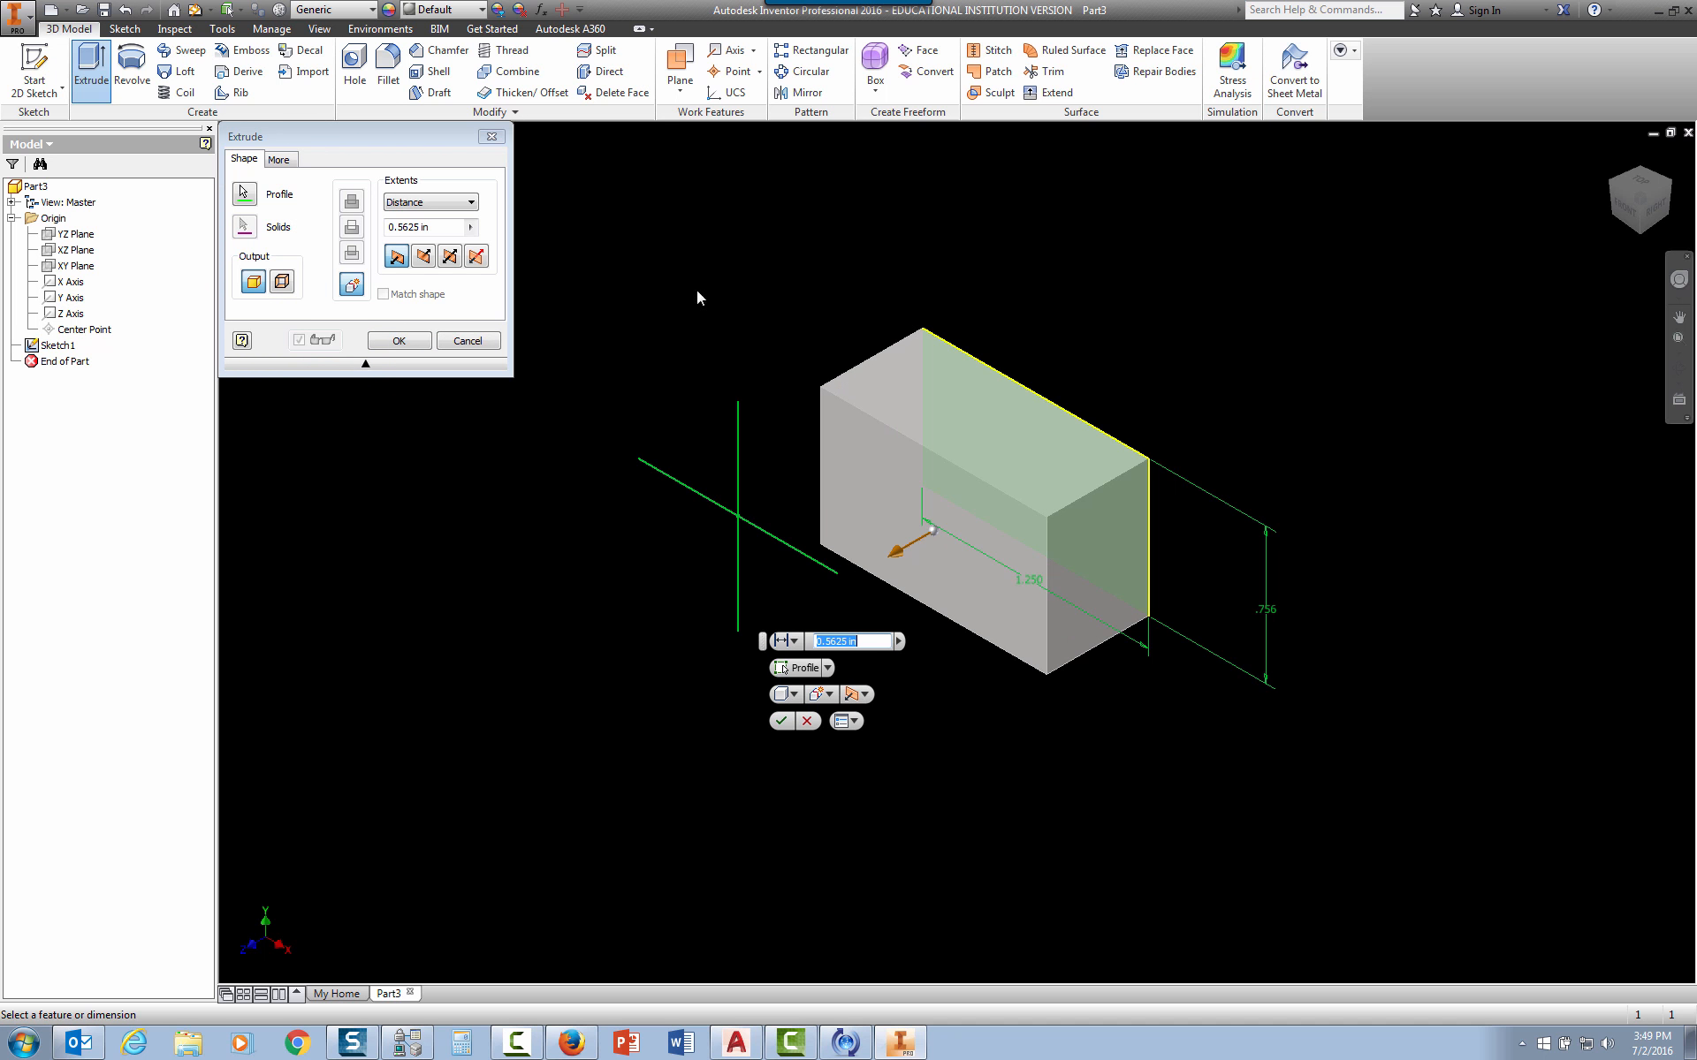
{"action": "left_click", "coordinate": [399, 341]}
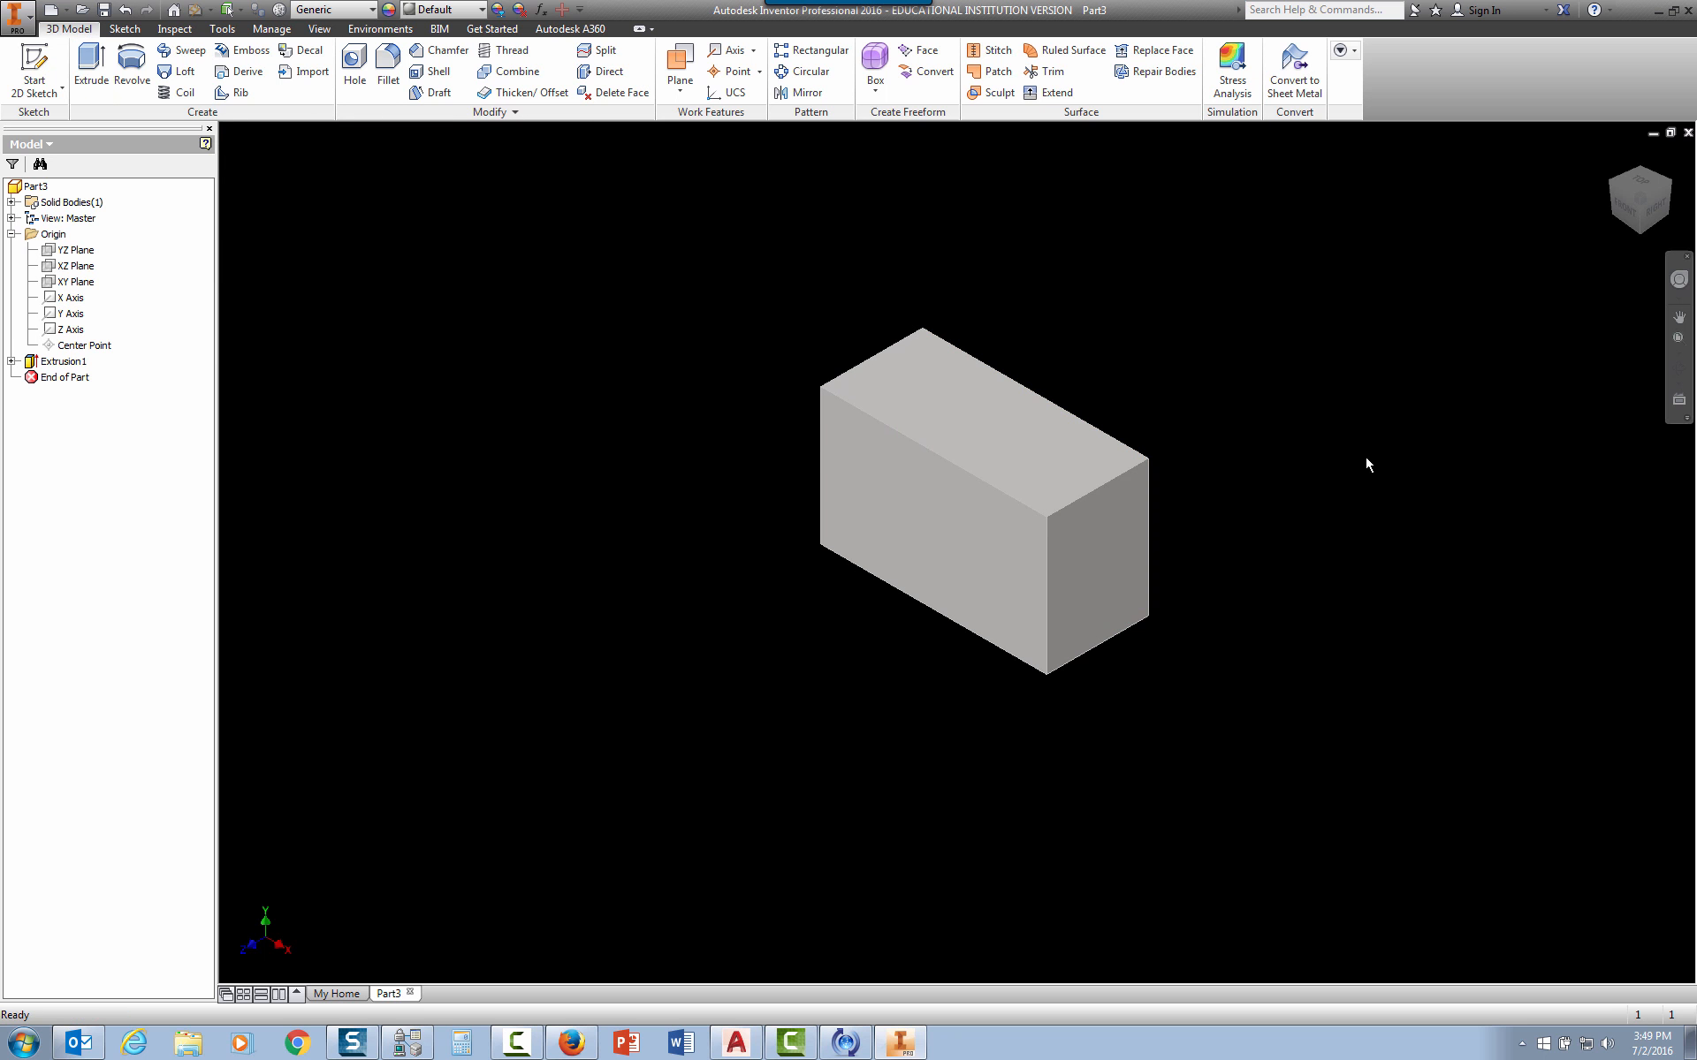
Examine the extruded block in the home, front and top views and from several corners and edges, including from below
{"action": "scroll", "coordinate": [1049, 531], "scroll_direction": "up", "scroll_amount": 4}
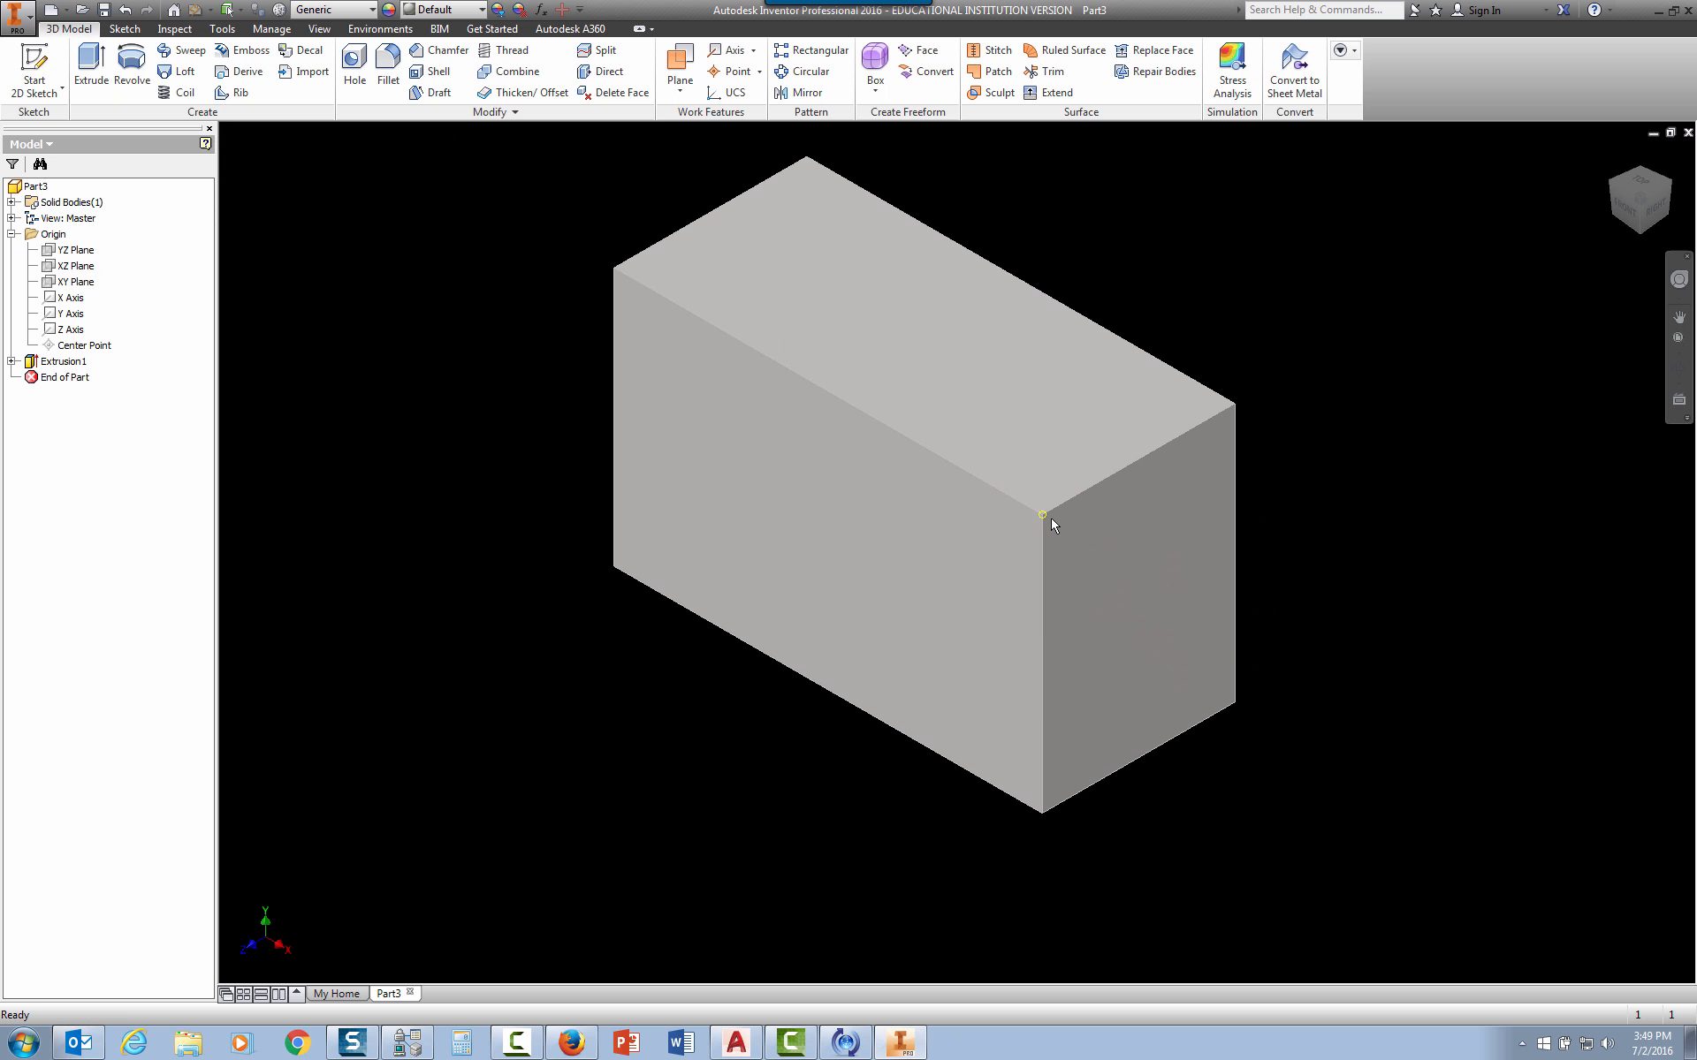
{"action": "scroll", "coordinate": [1049, 530], "scroll_direction": "down", "scroll_amount": 3}
{"action": "mouse_move", "coordinate": [1626, 216]}
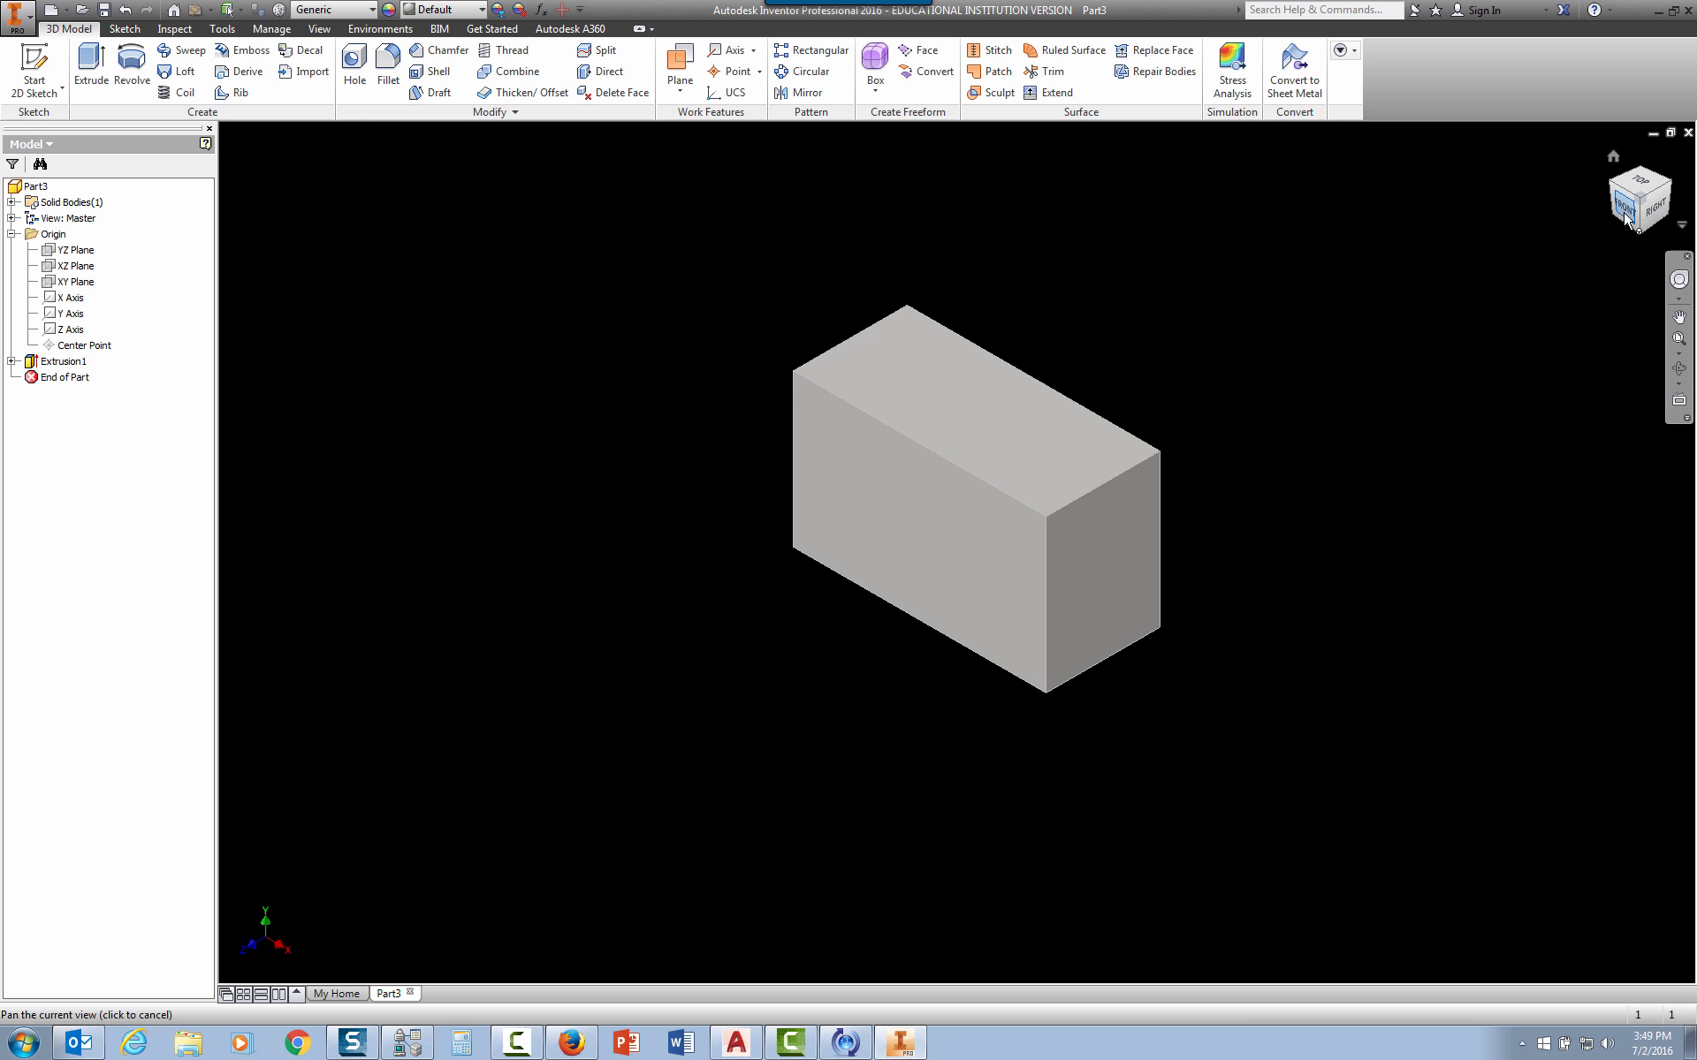
{"action": "left_click", "coordinate": [1614, 160]}
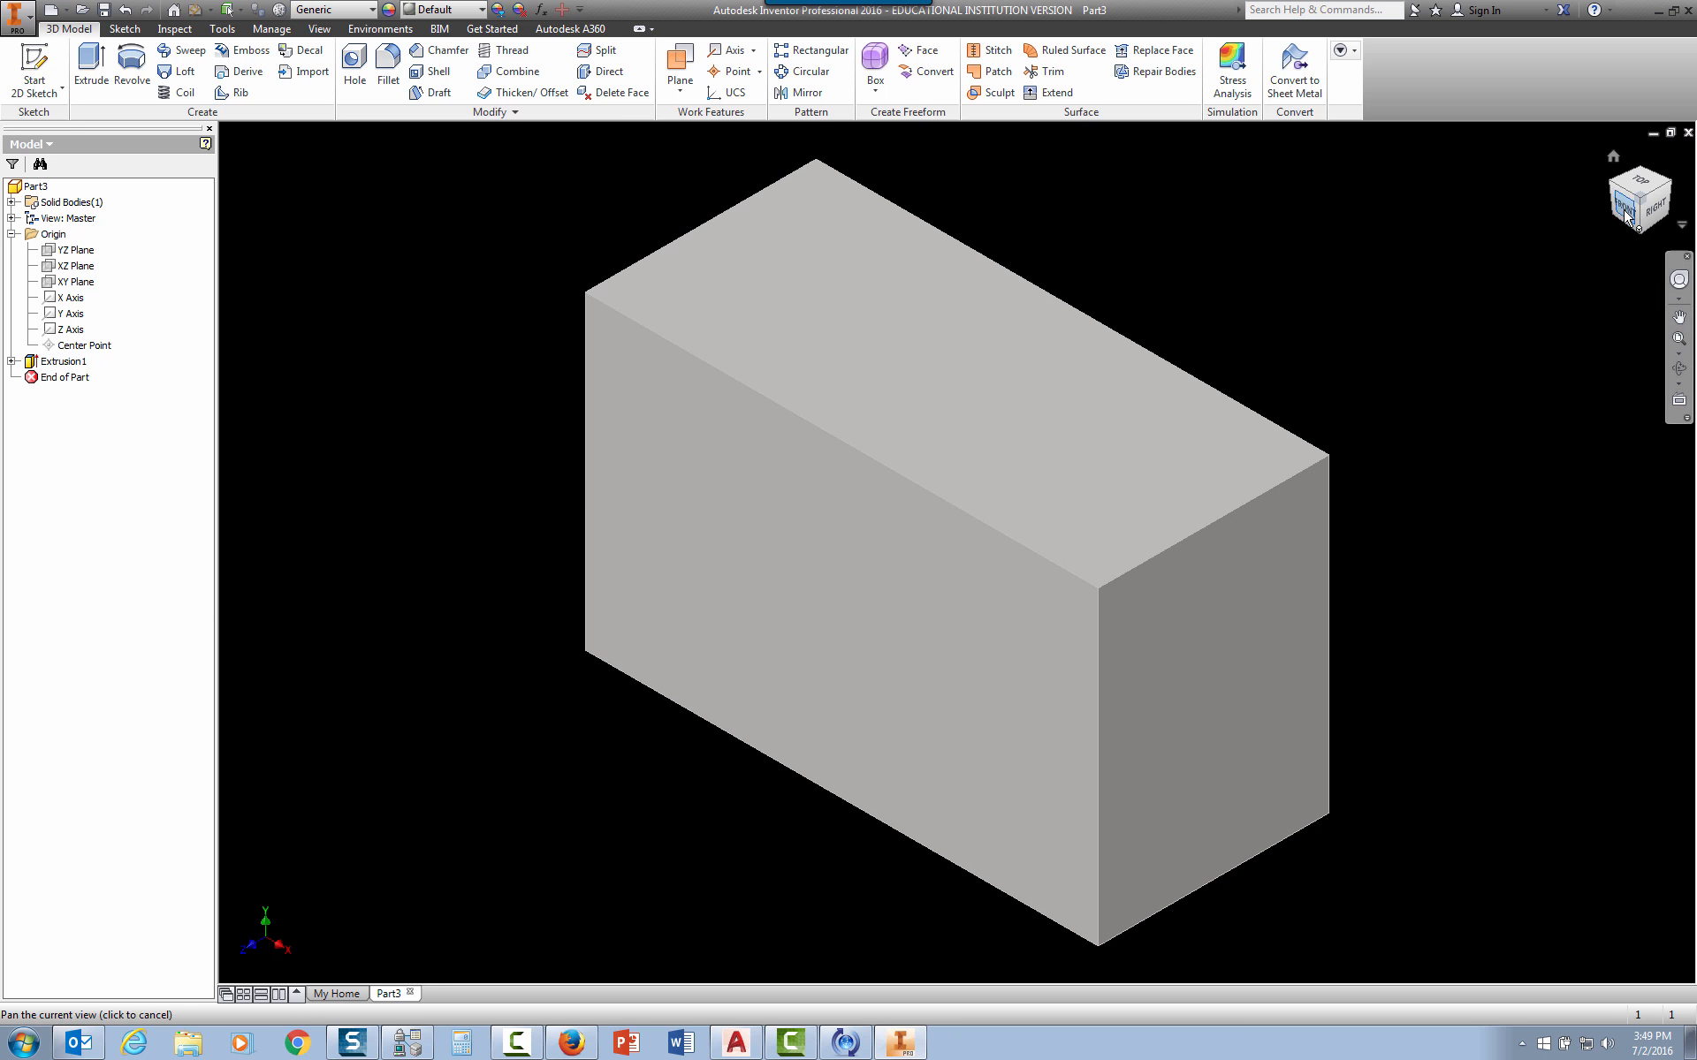
{"action": "left_click", "coordinate": [1624, 213]}
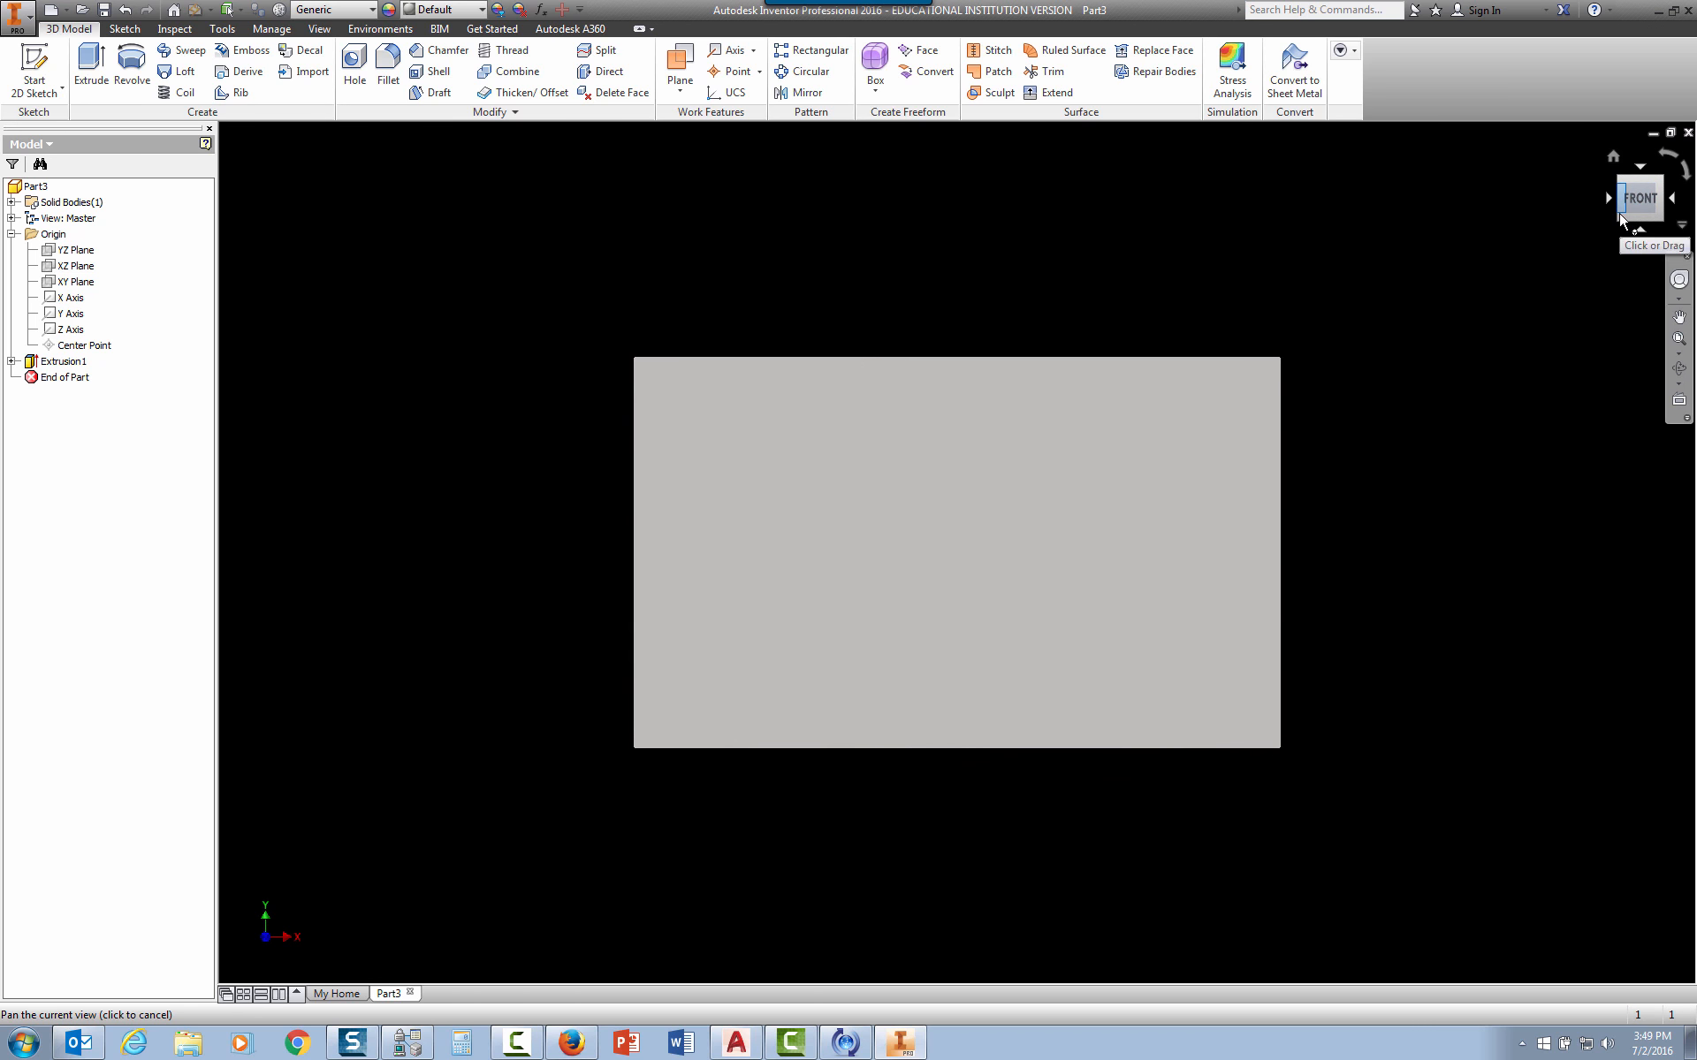
{"action": "left_click", "coordinate": [1640, 168]}
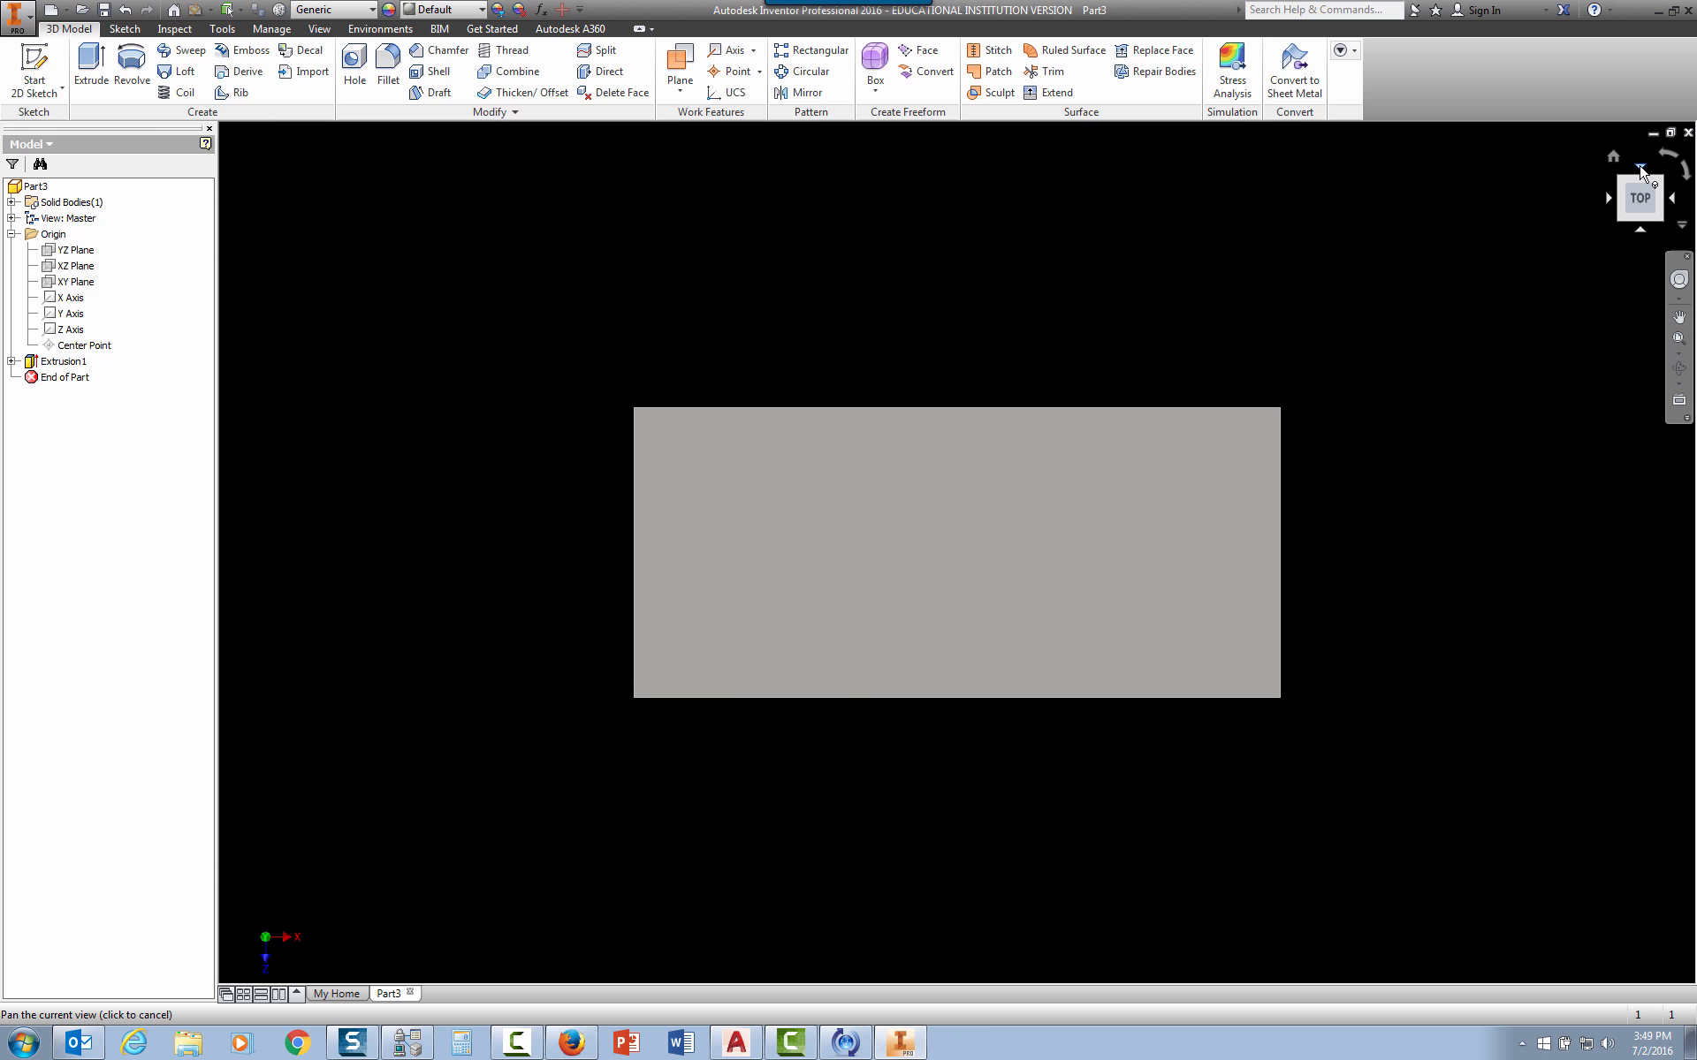
{"action": "left_click", "coordinate": [1613, 157]}
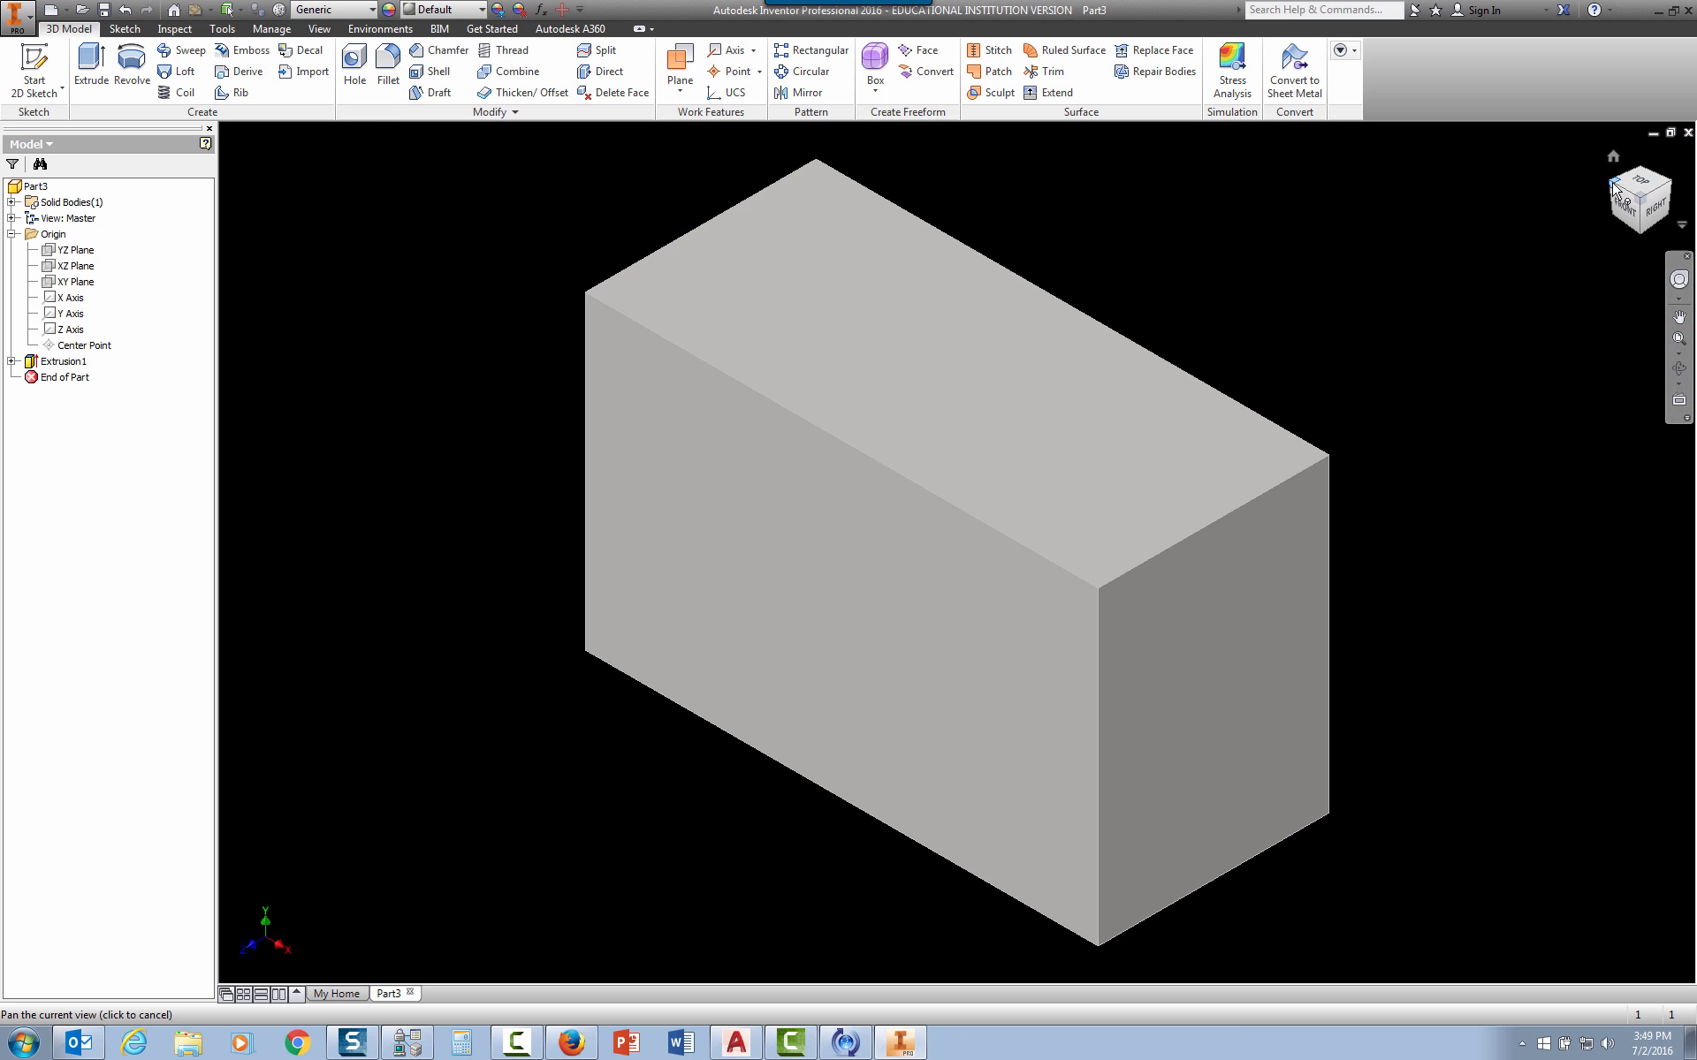
{"action": "left_click", "coordinate": [1614, 187]}
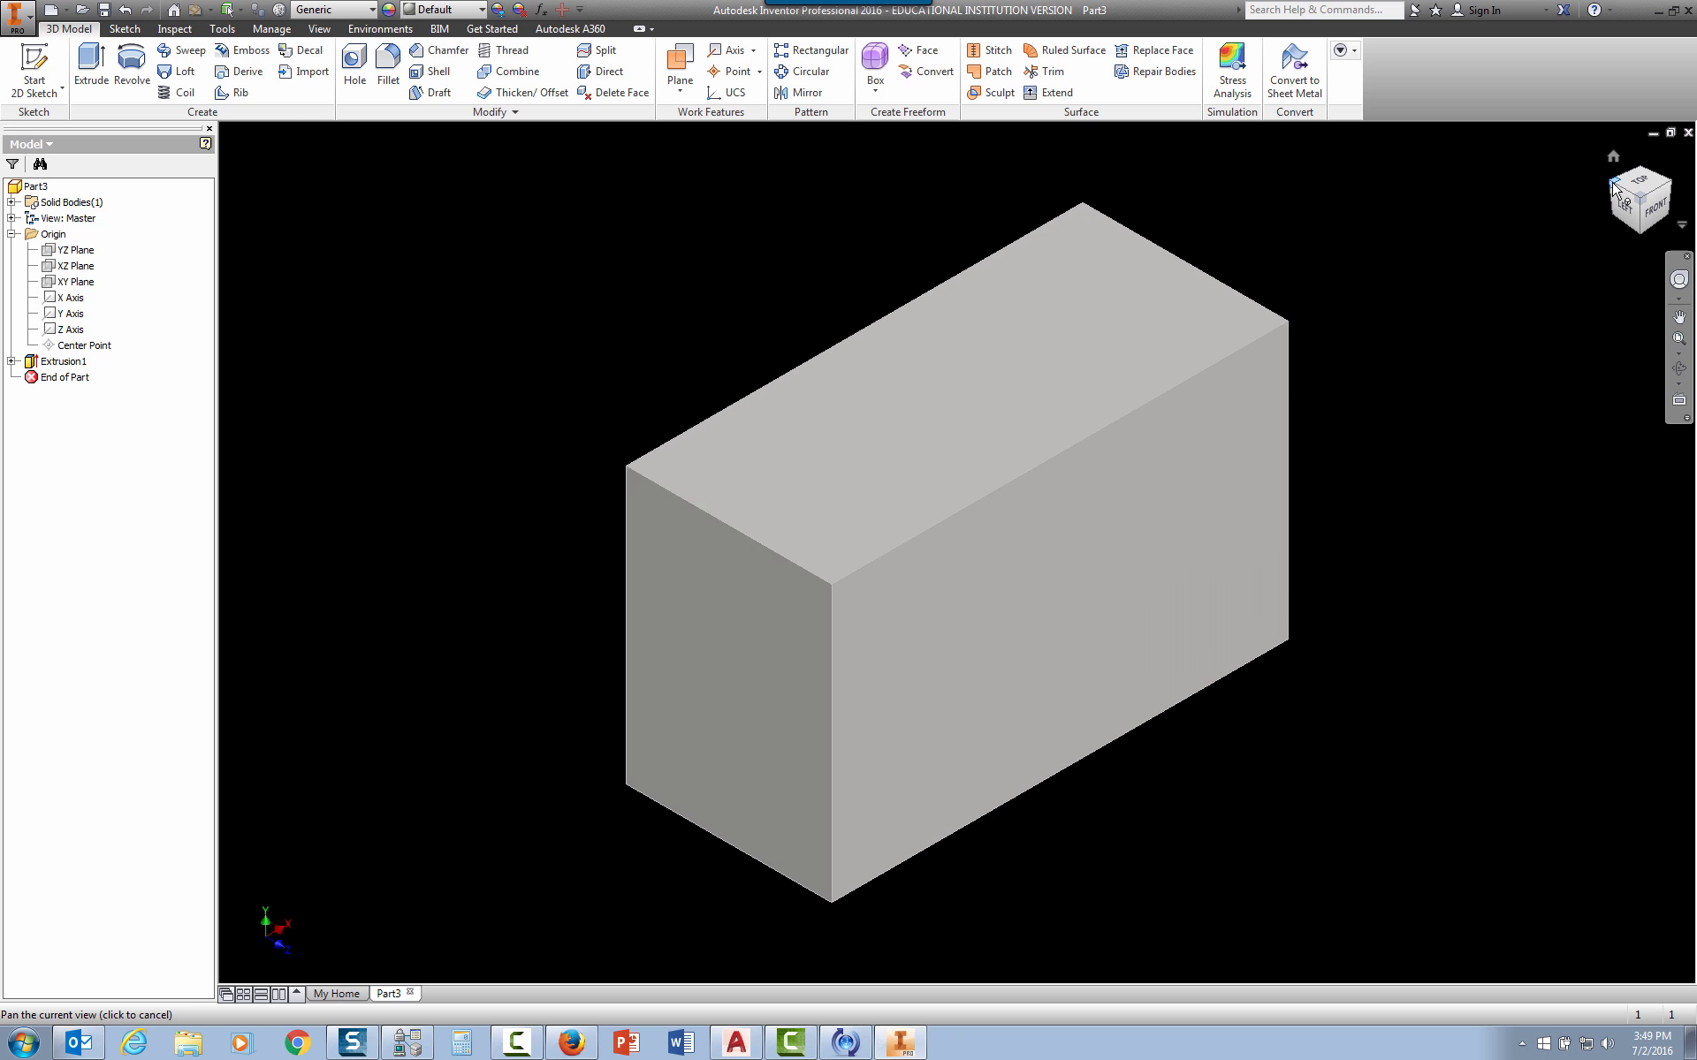
{"action": "left_click", "coordinate": [1639, 233]}
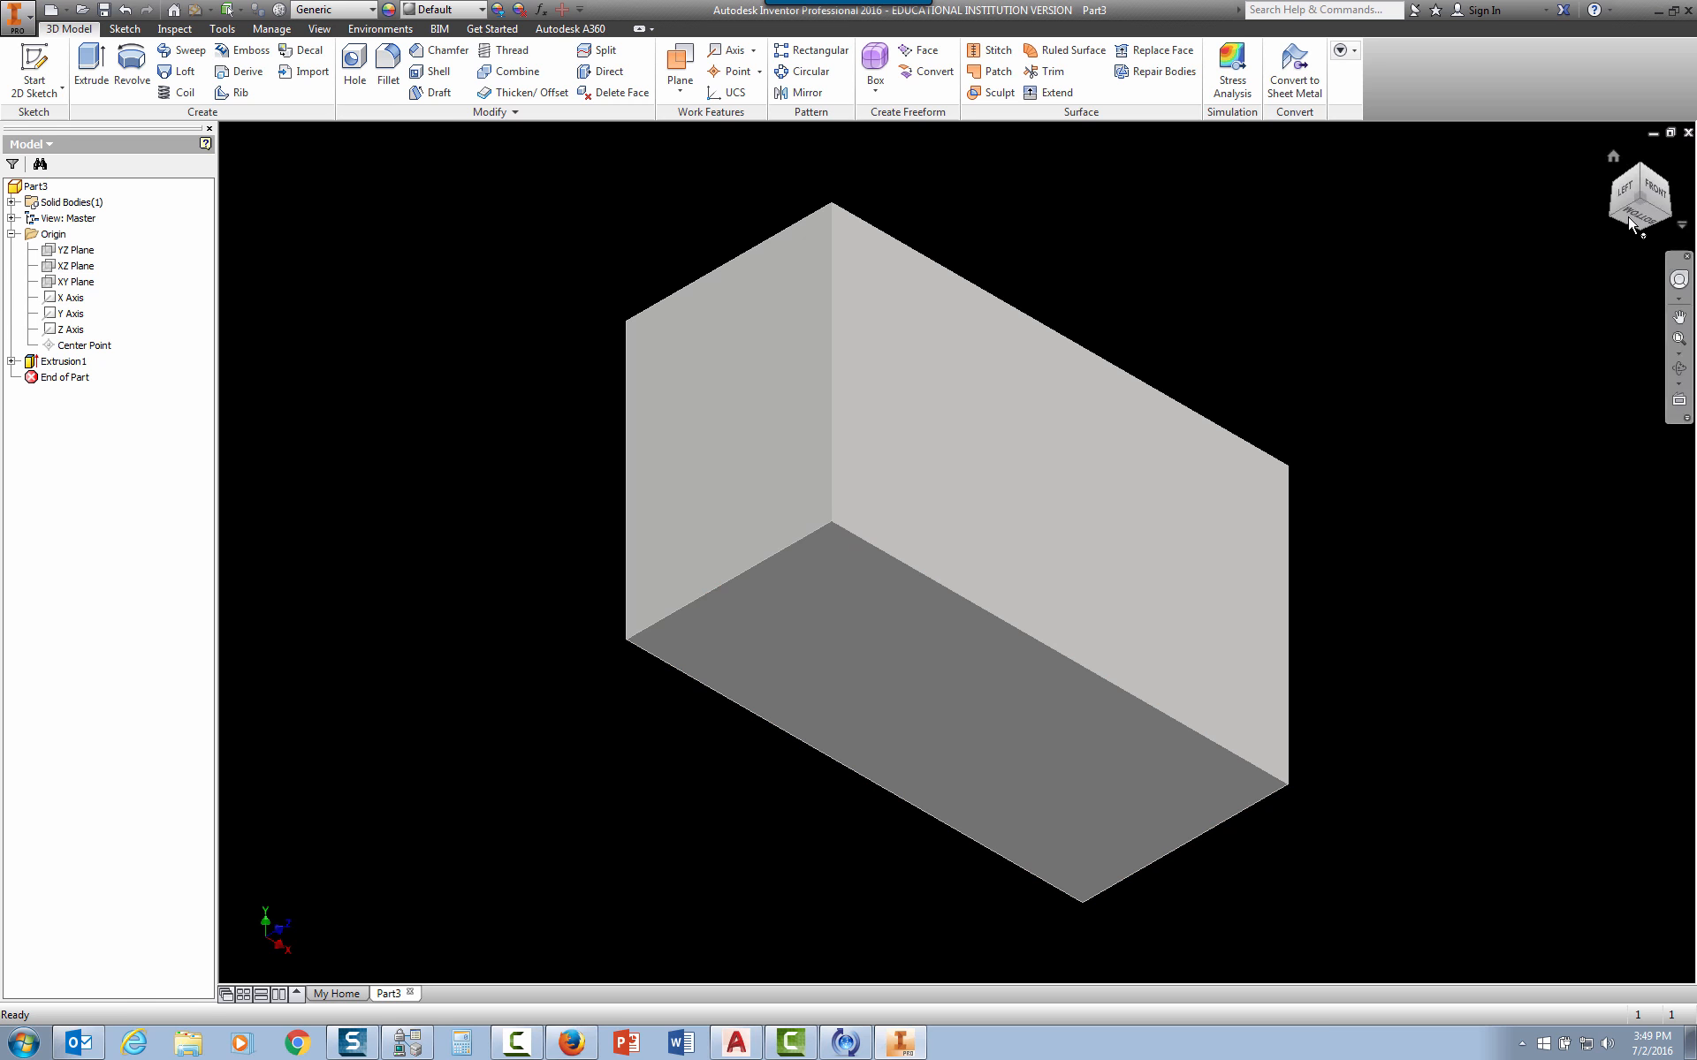
{"action": "left_click", "coordinate": [1673, 221]}
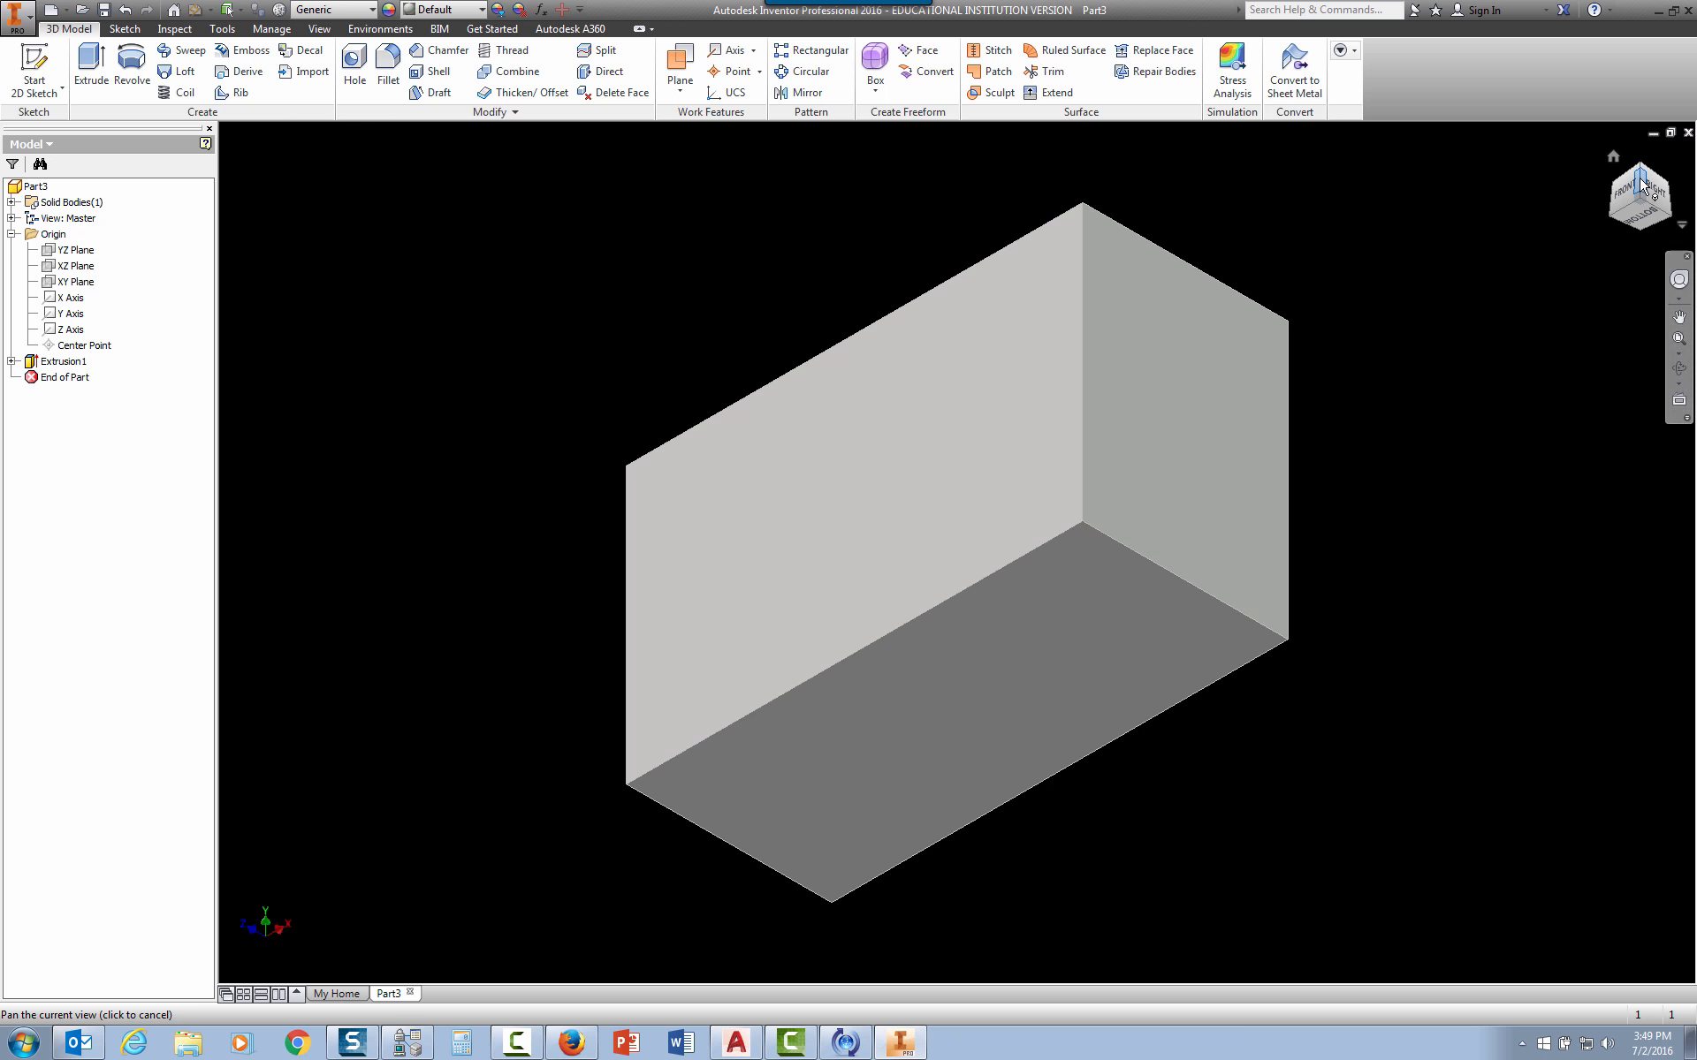
{"action": "left_click", "coordinate": [1641, 190]}
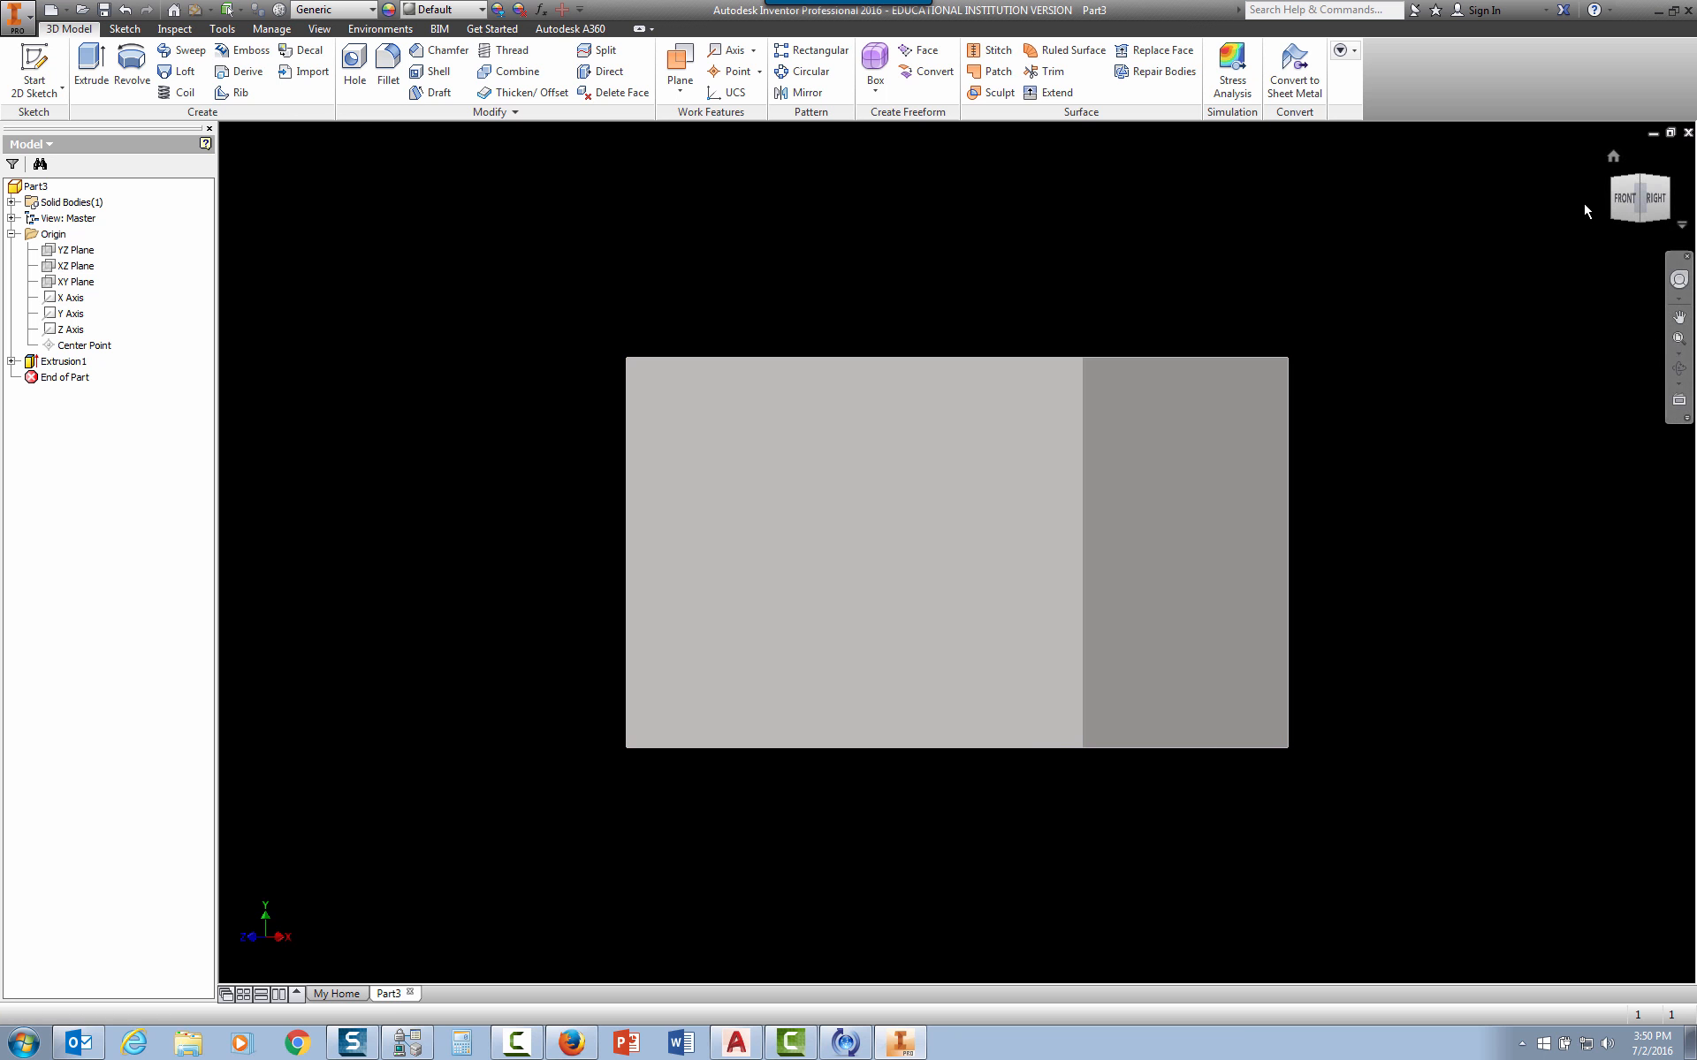
Set the top corner view between the right and back faces as the home view with Fit to View, and test returning to it
{"action": "left_click", "coordinate": [1613, 160]}
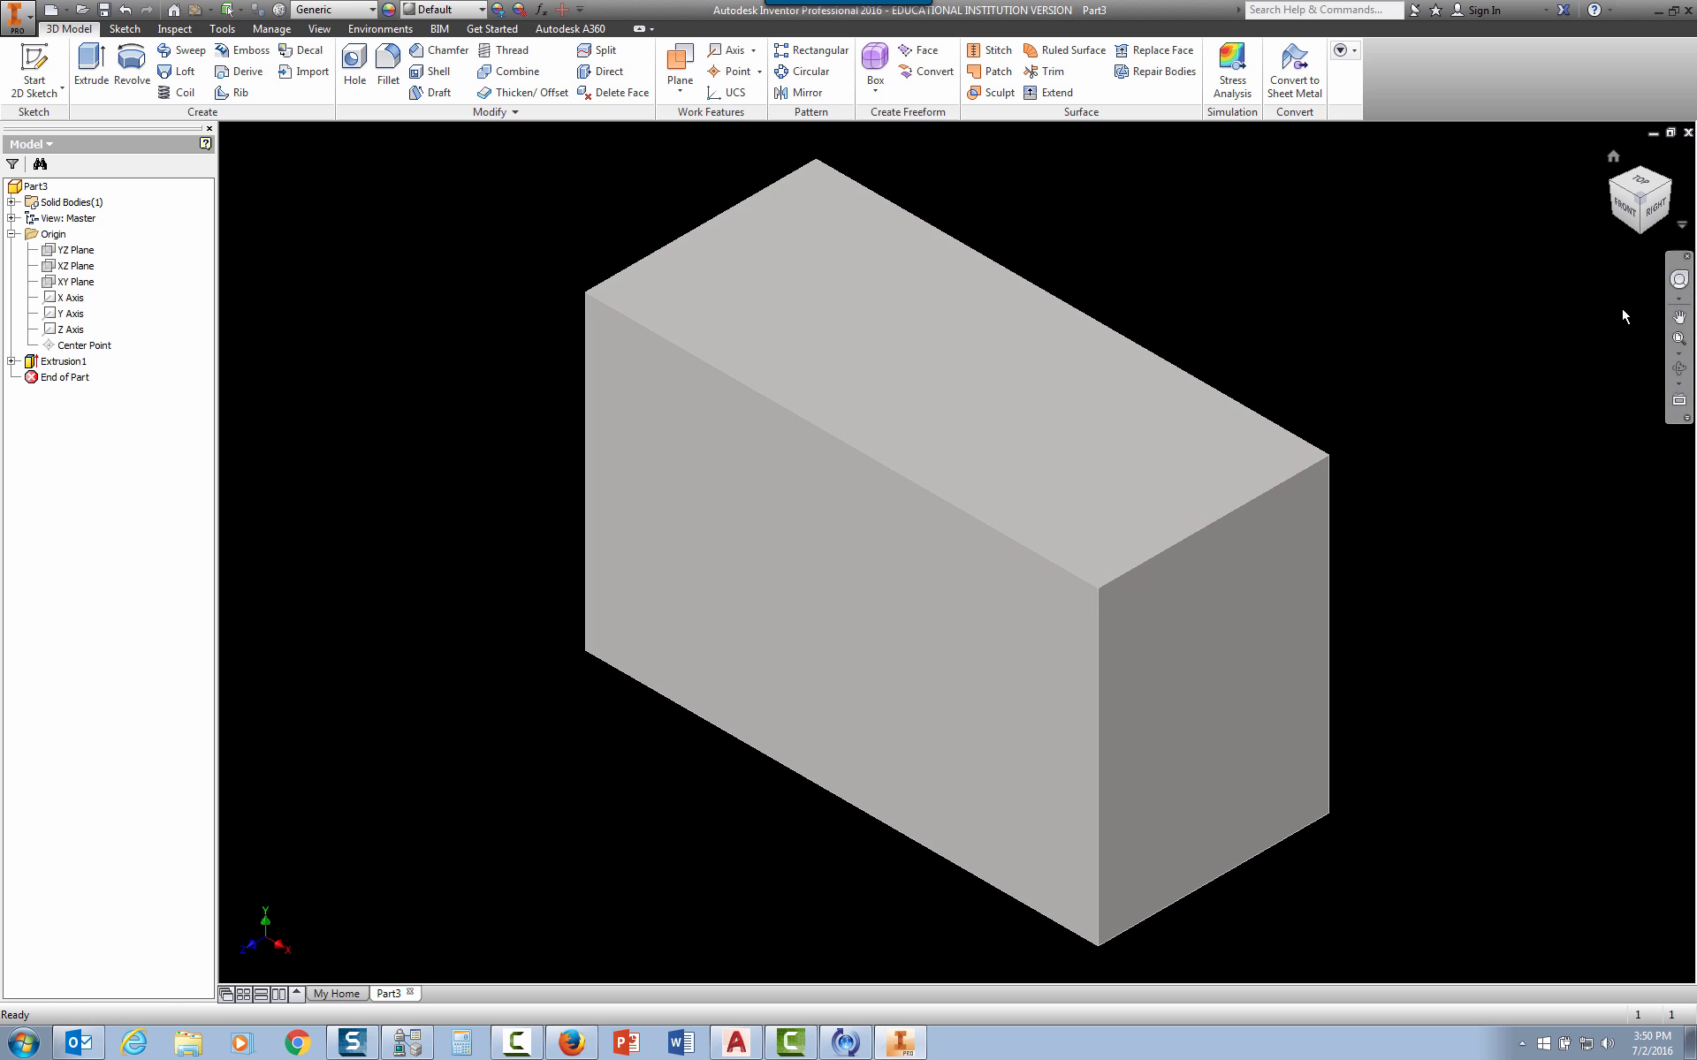
{"action": "left_click", "coordinate": [1667, 186]}
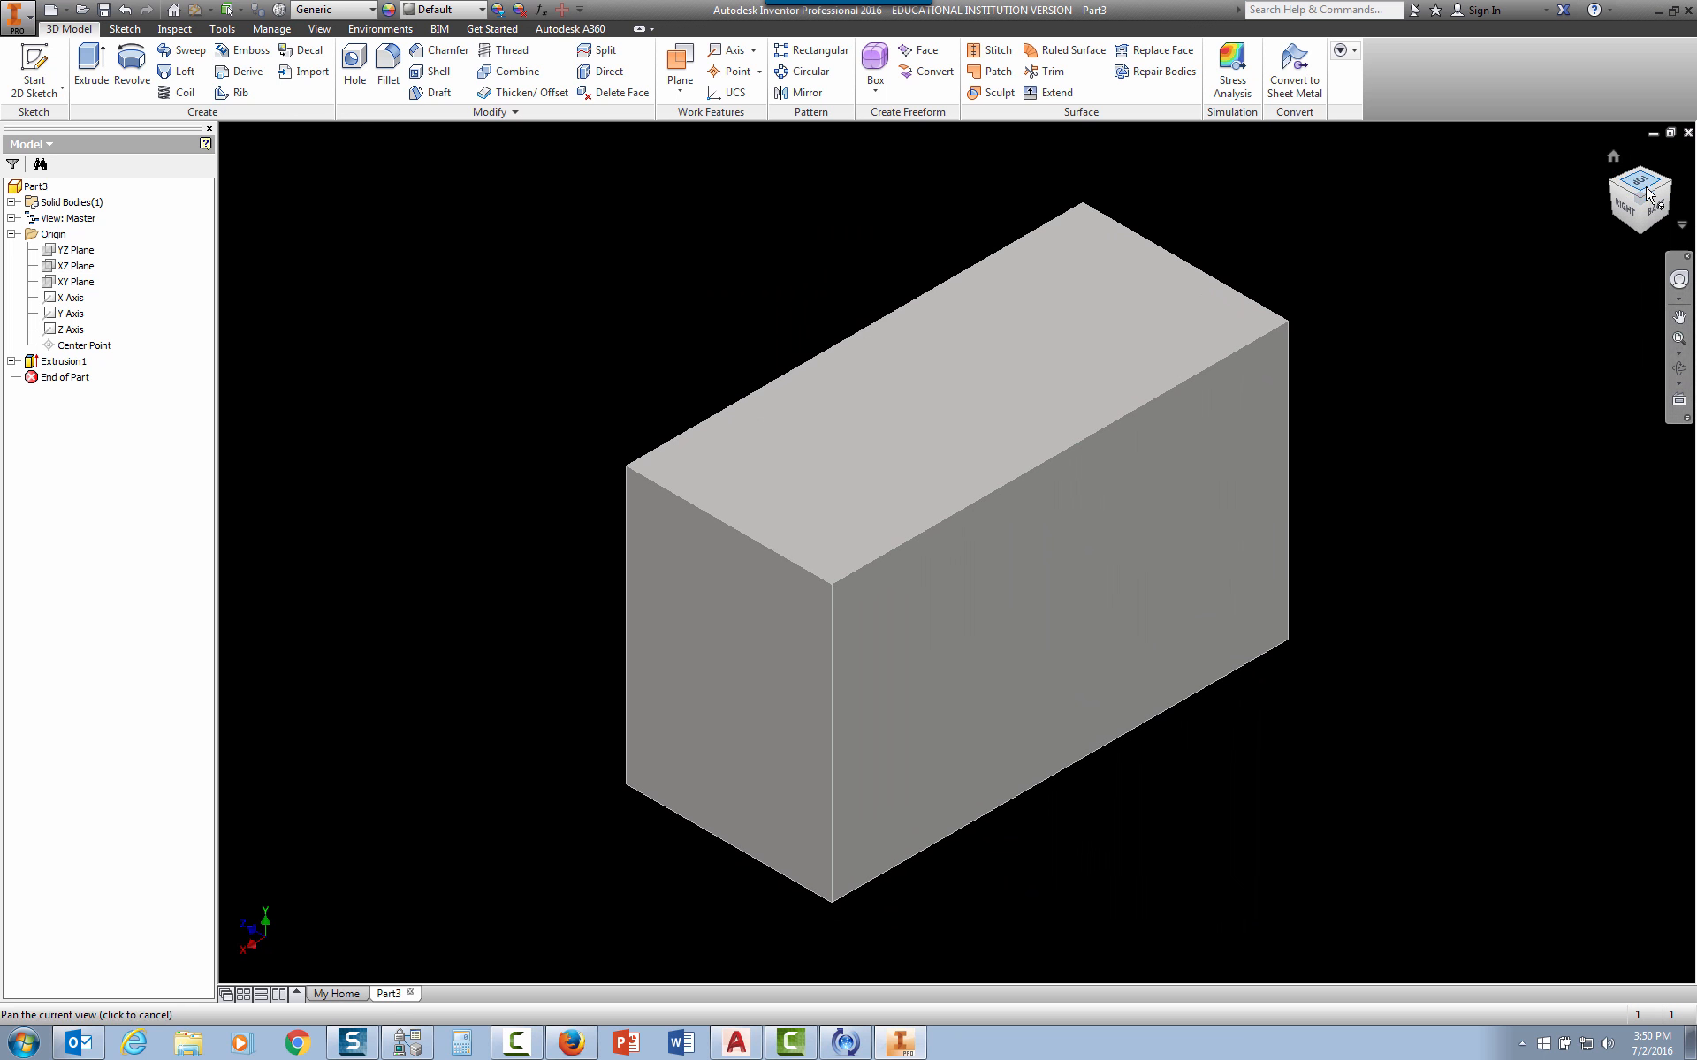
{"action": "right_click", "coordinate": [1642, 206]}
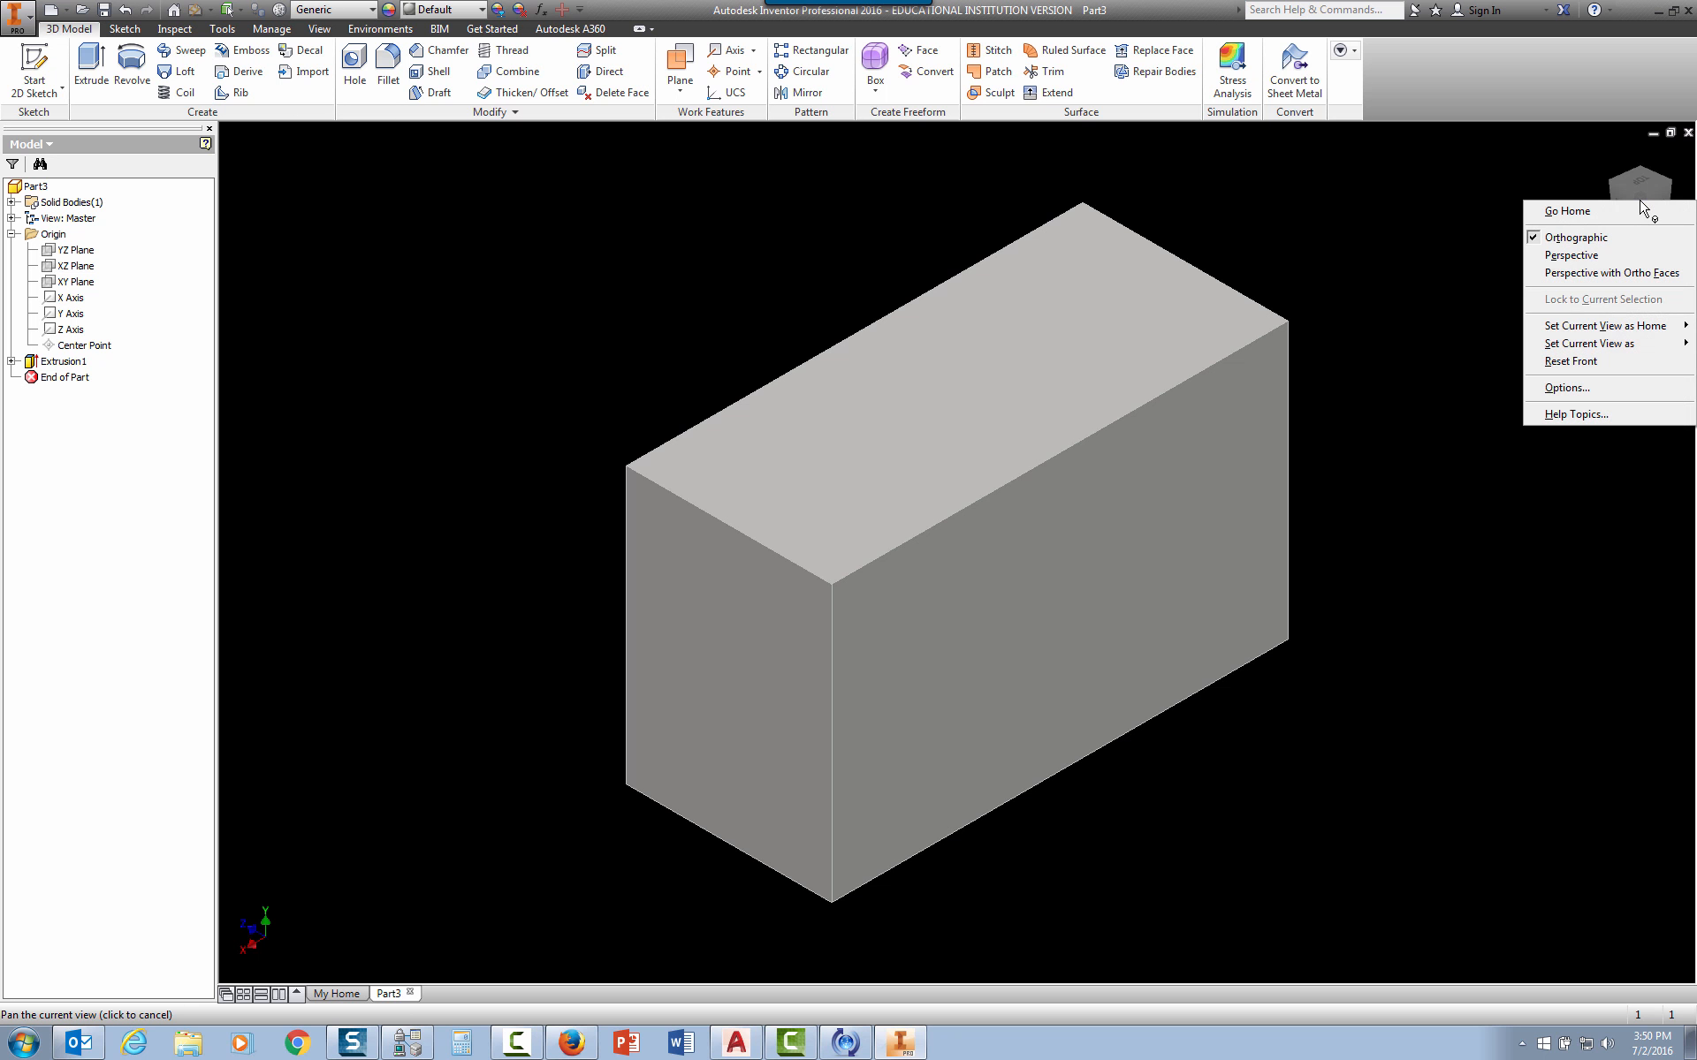
{"action": "mouse_move", "coordinate": [1610, 332]}
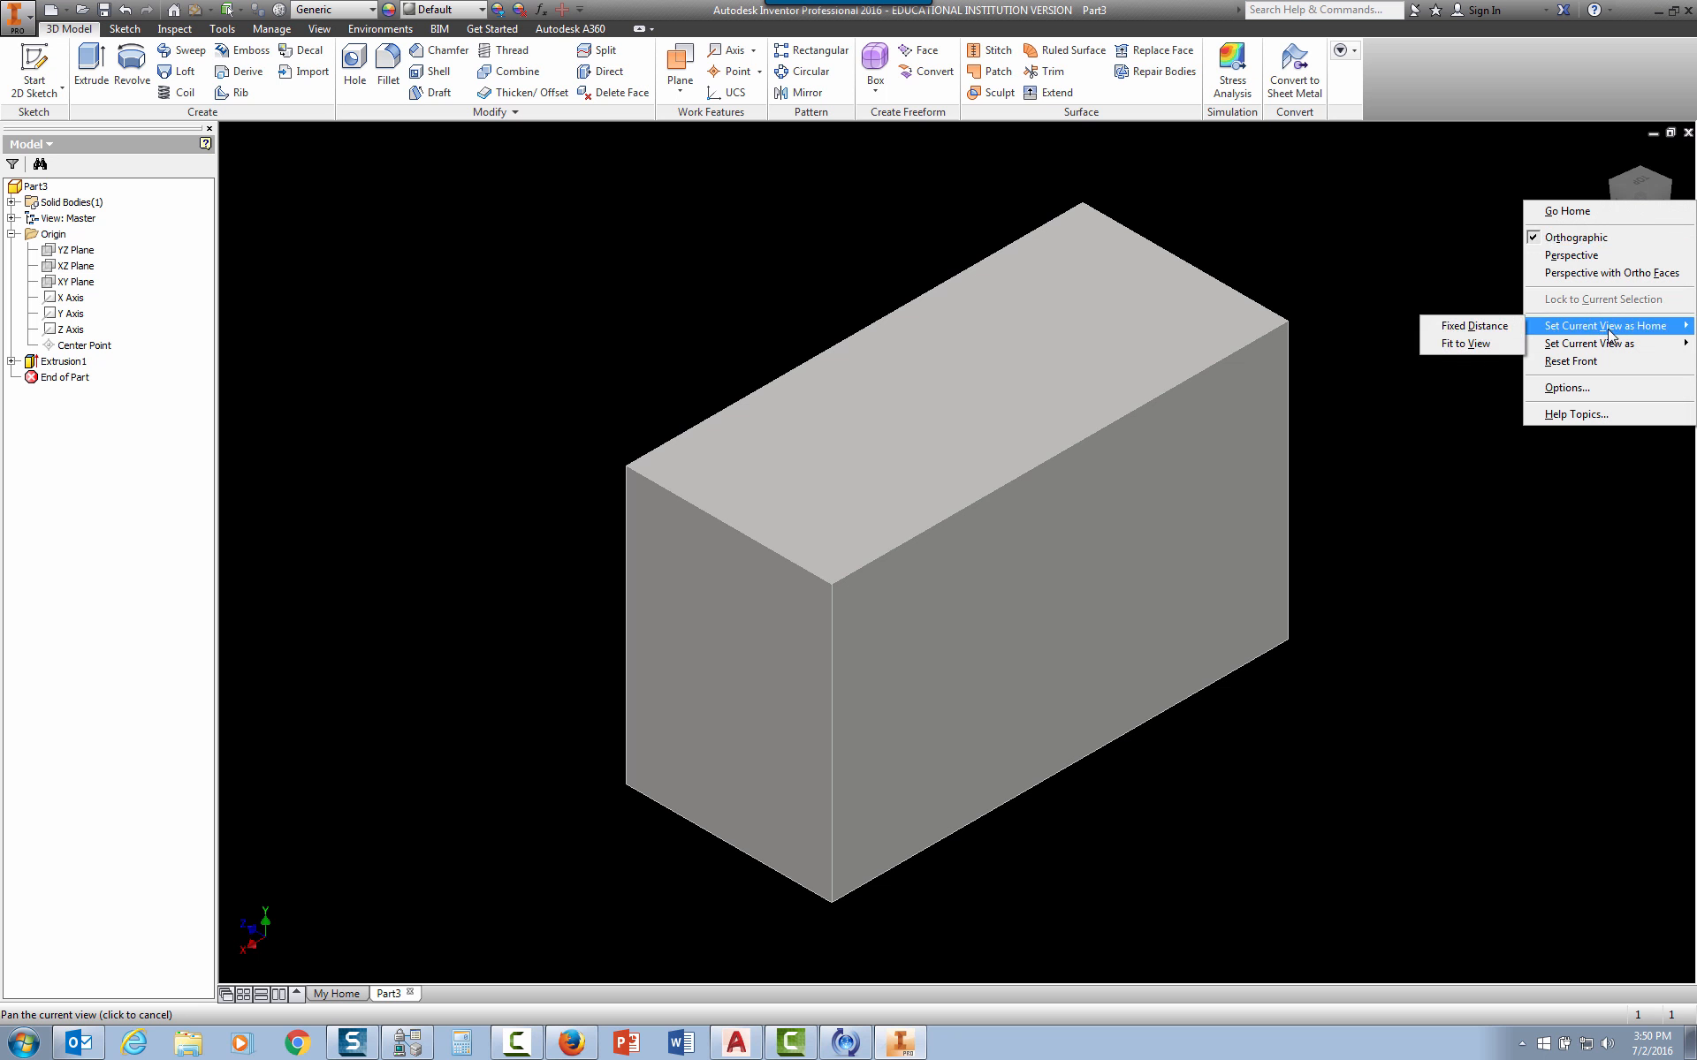
{"action": "left_click", "coordinate": [1468, 343]}
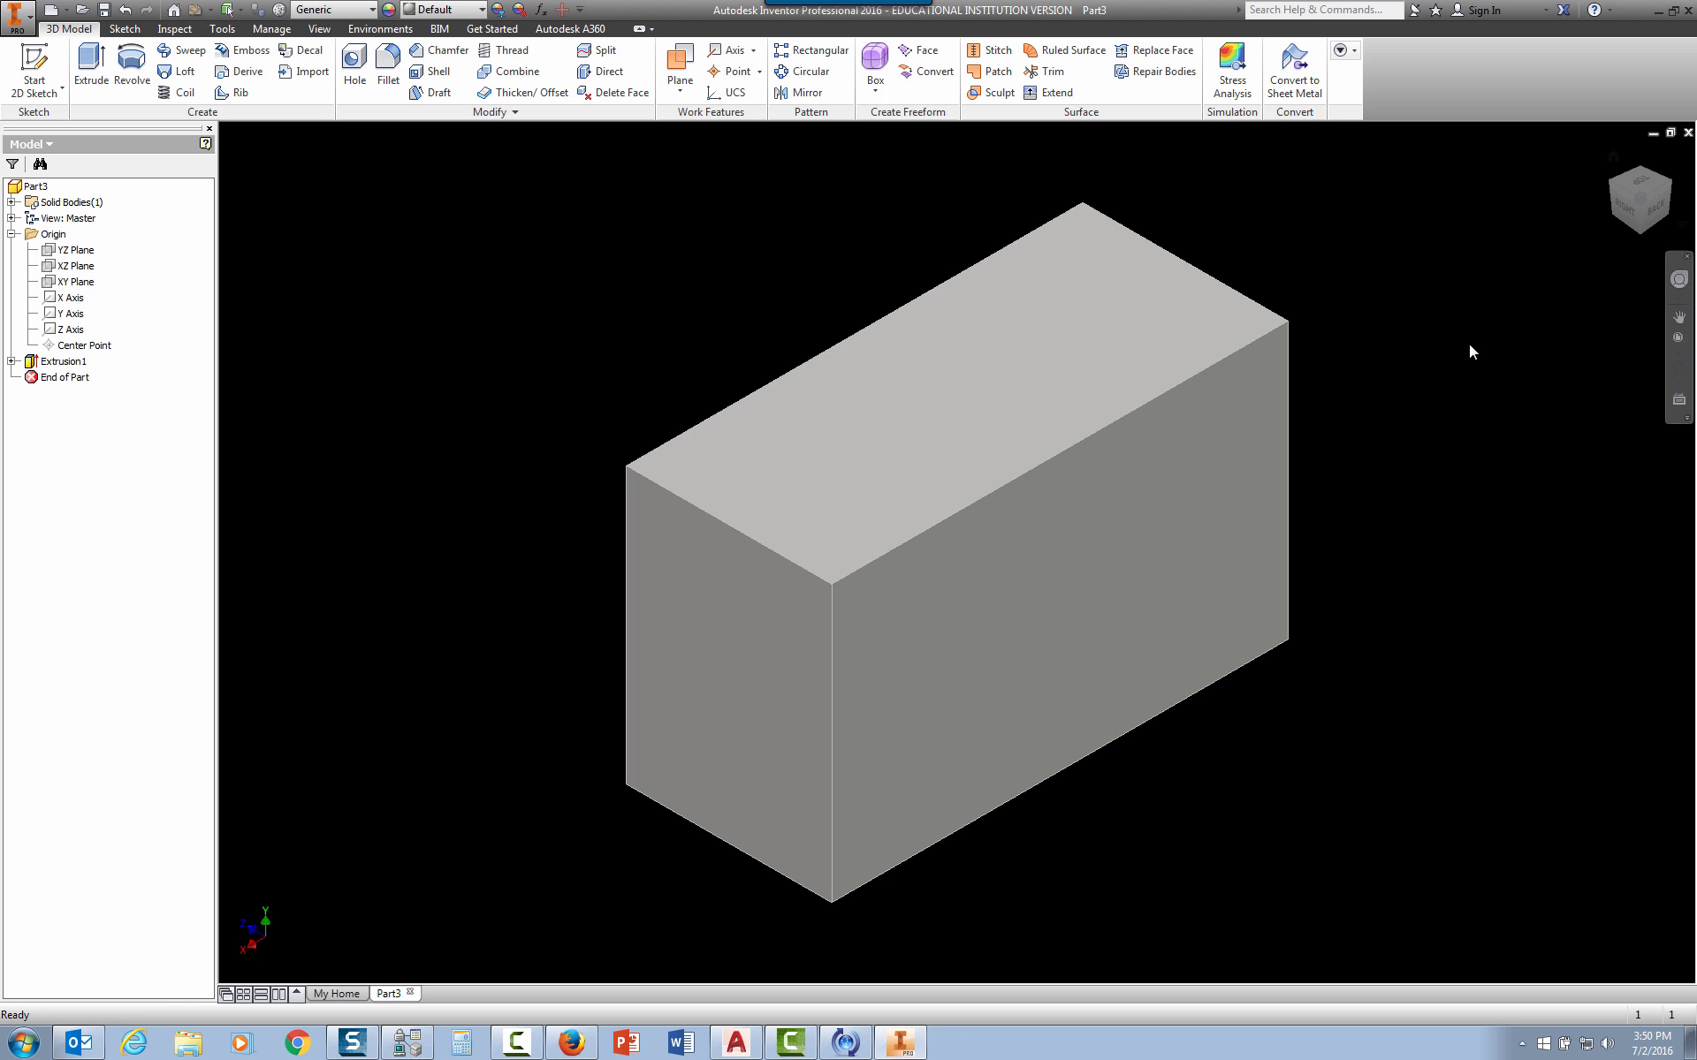
{"action": "left_click", "coordinate": [1614, 185]}
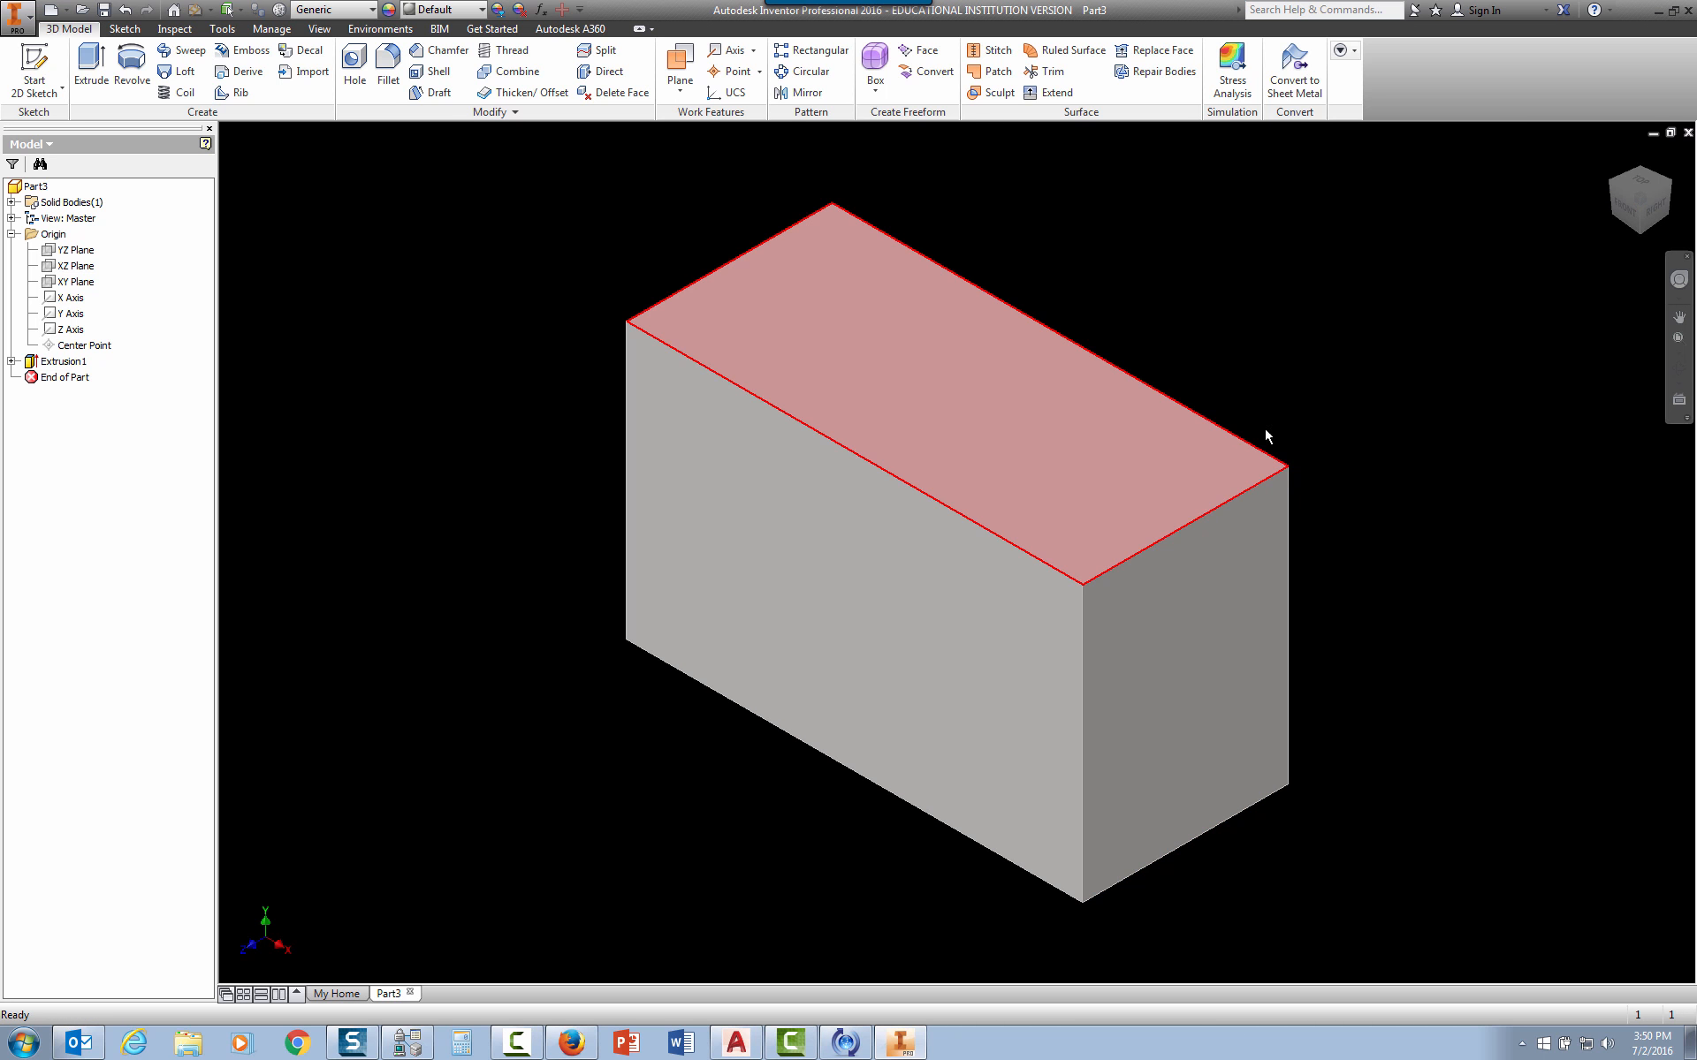
{"action": "left_click", "coordinate": [1615, 156]}
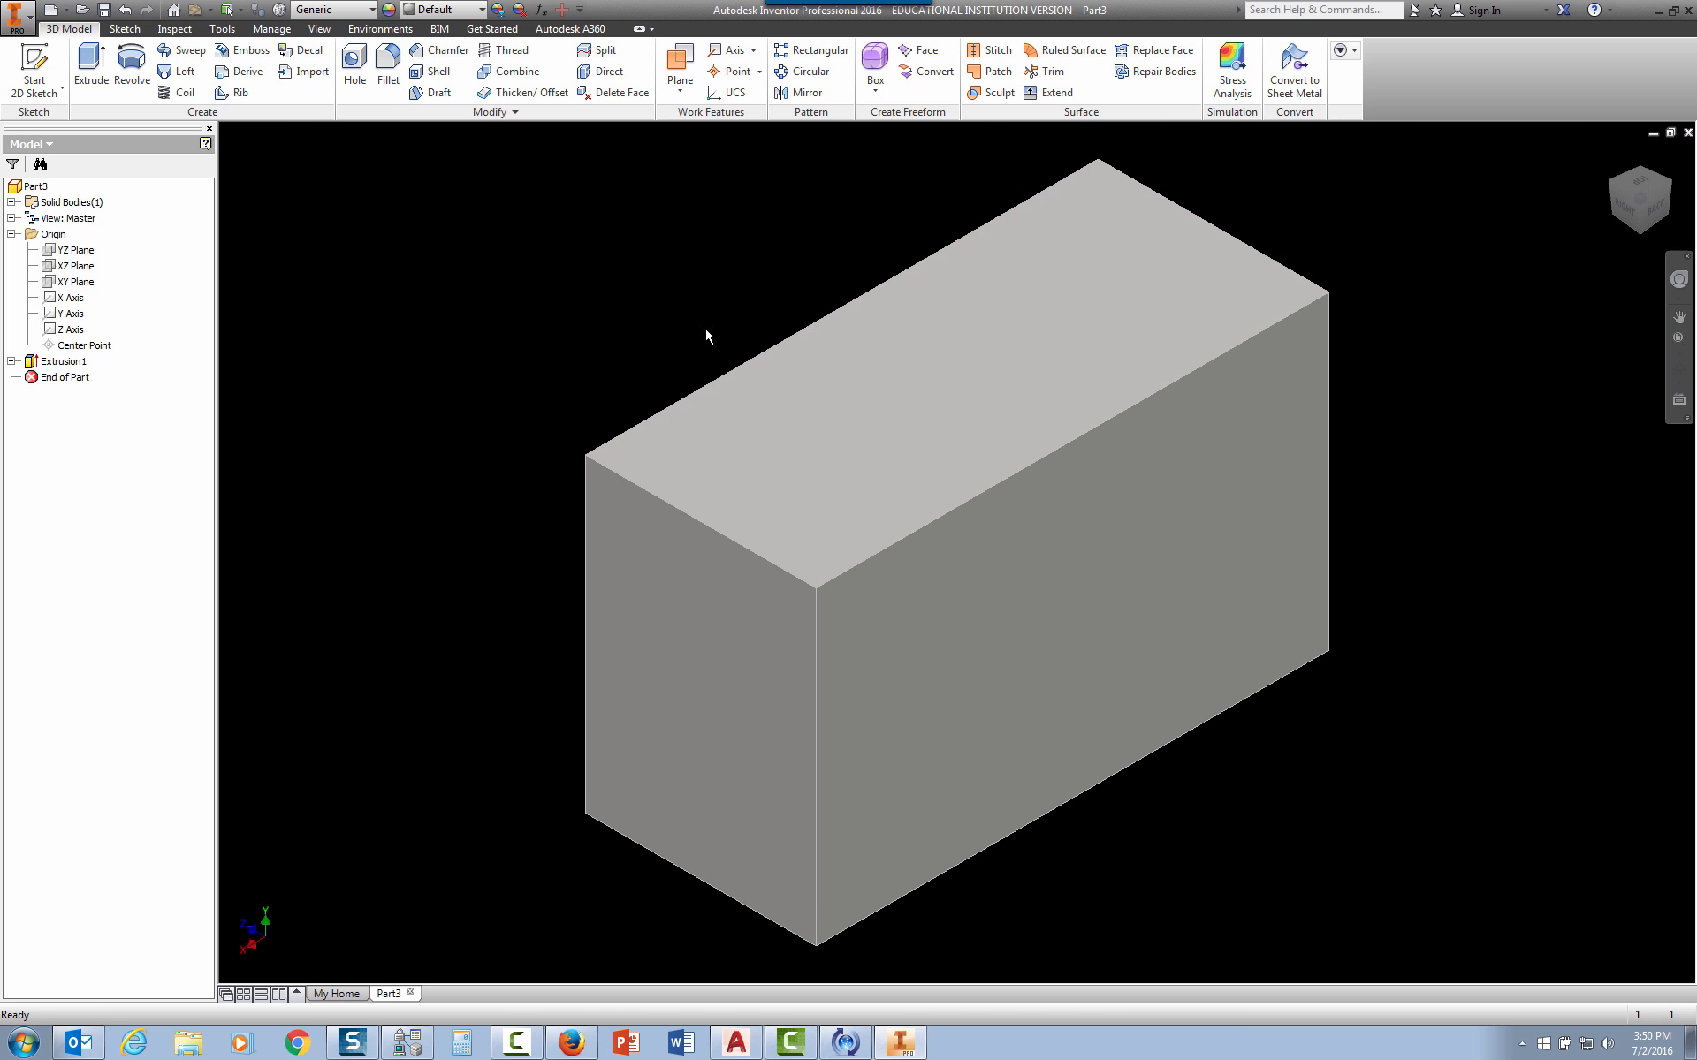
Delete the block's extrusion together with its consumed sketch
{"action": "right_click", "coordinate": [76, 363]}
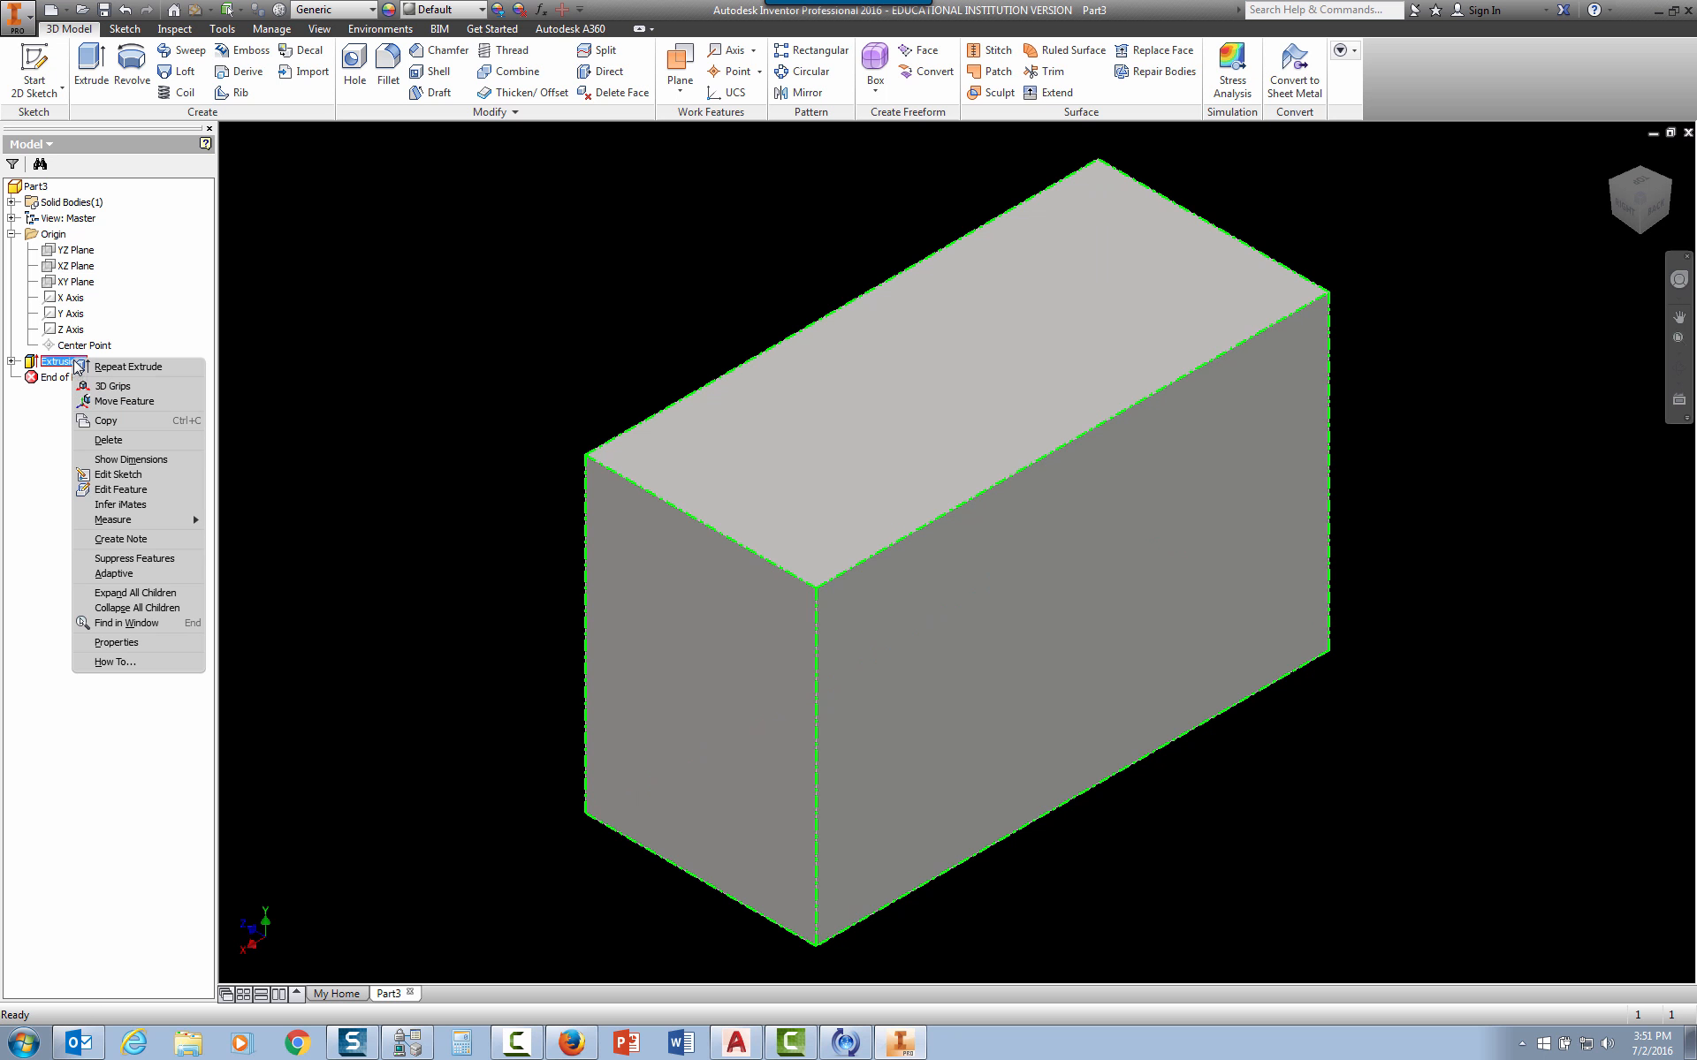
{"action": "left_click", "coordinate": [101, 440]}
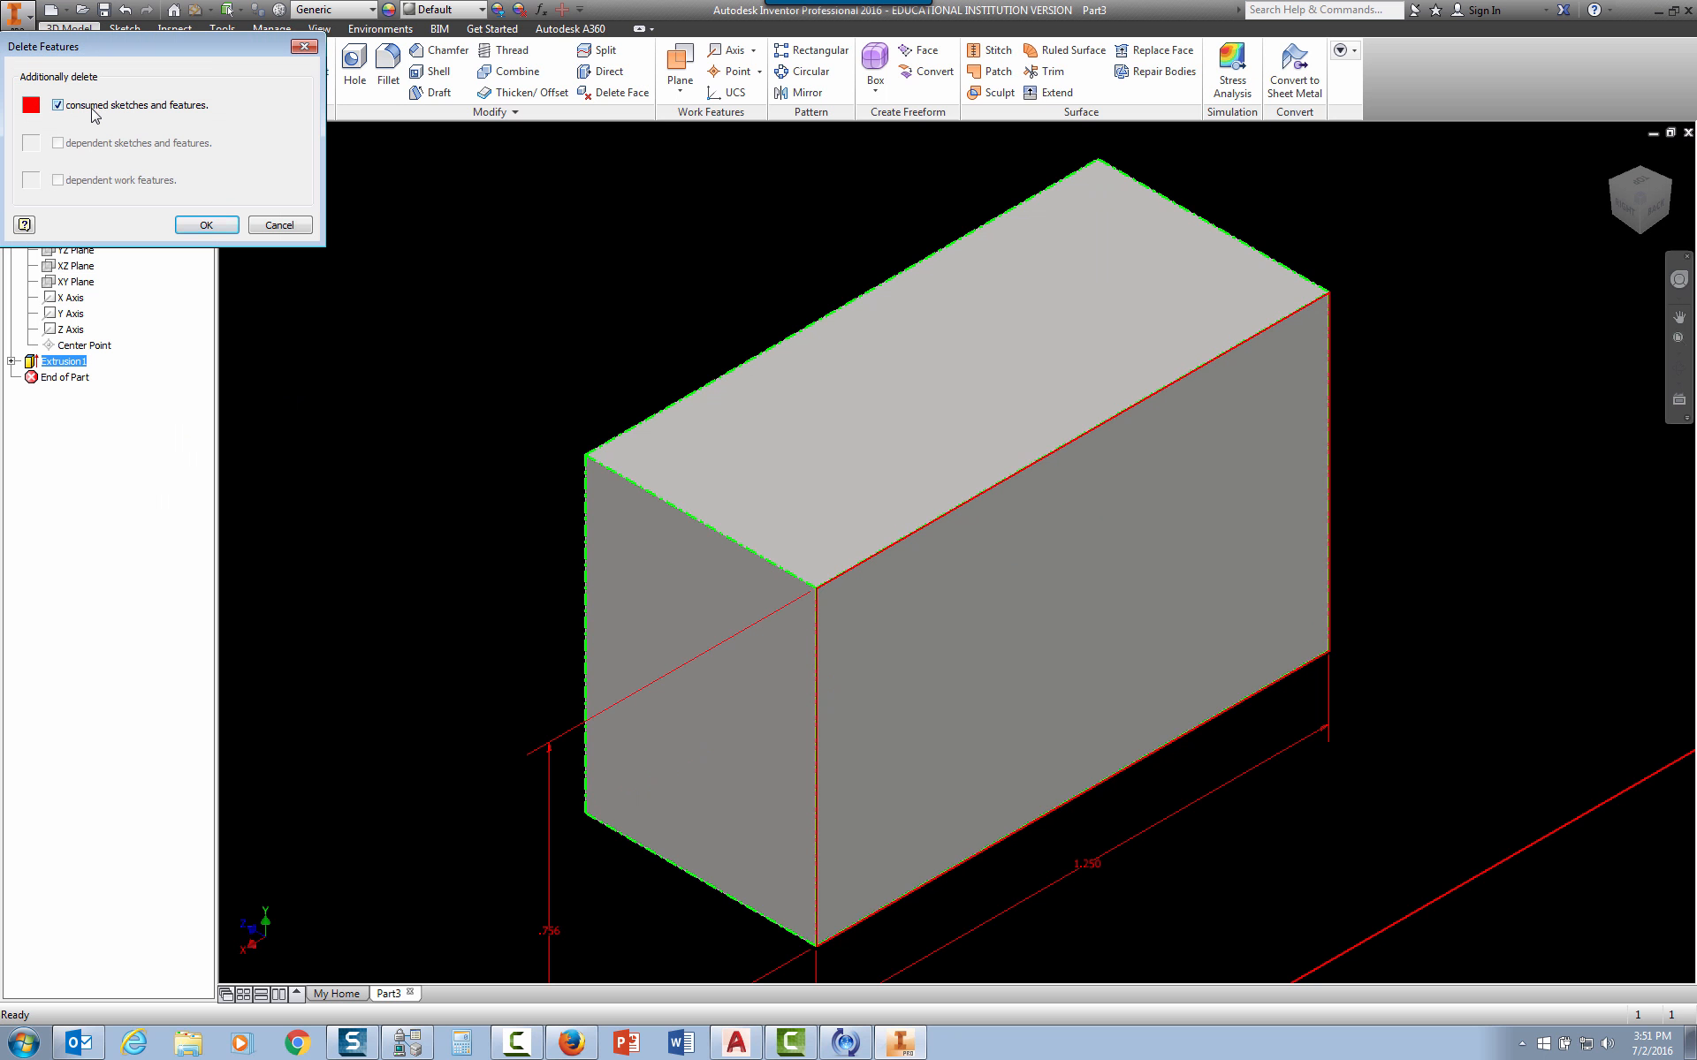
{"action": "left_click", "coordinate": [206, 227]}
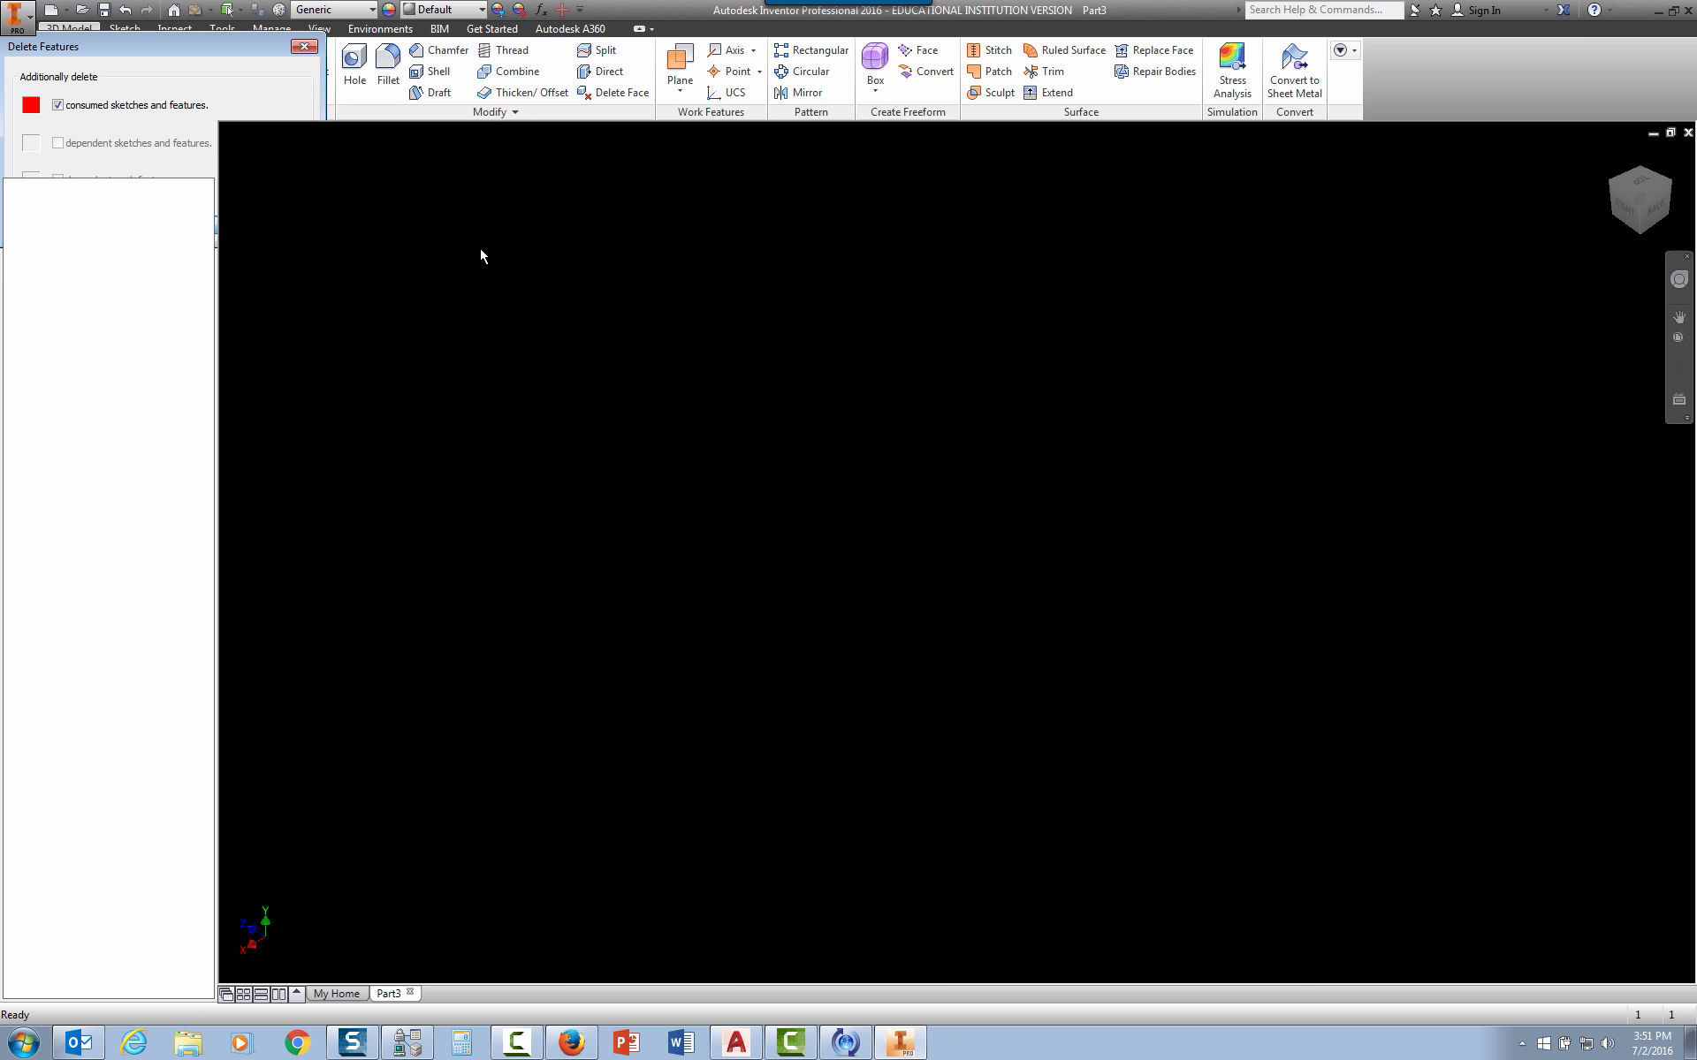
{"action": "key", "text": "F2"}
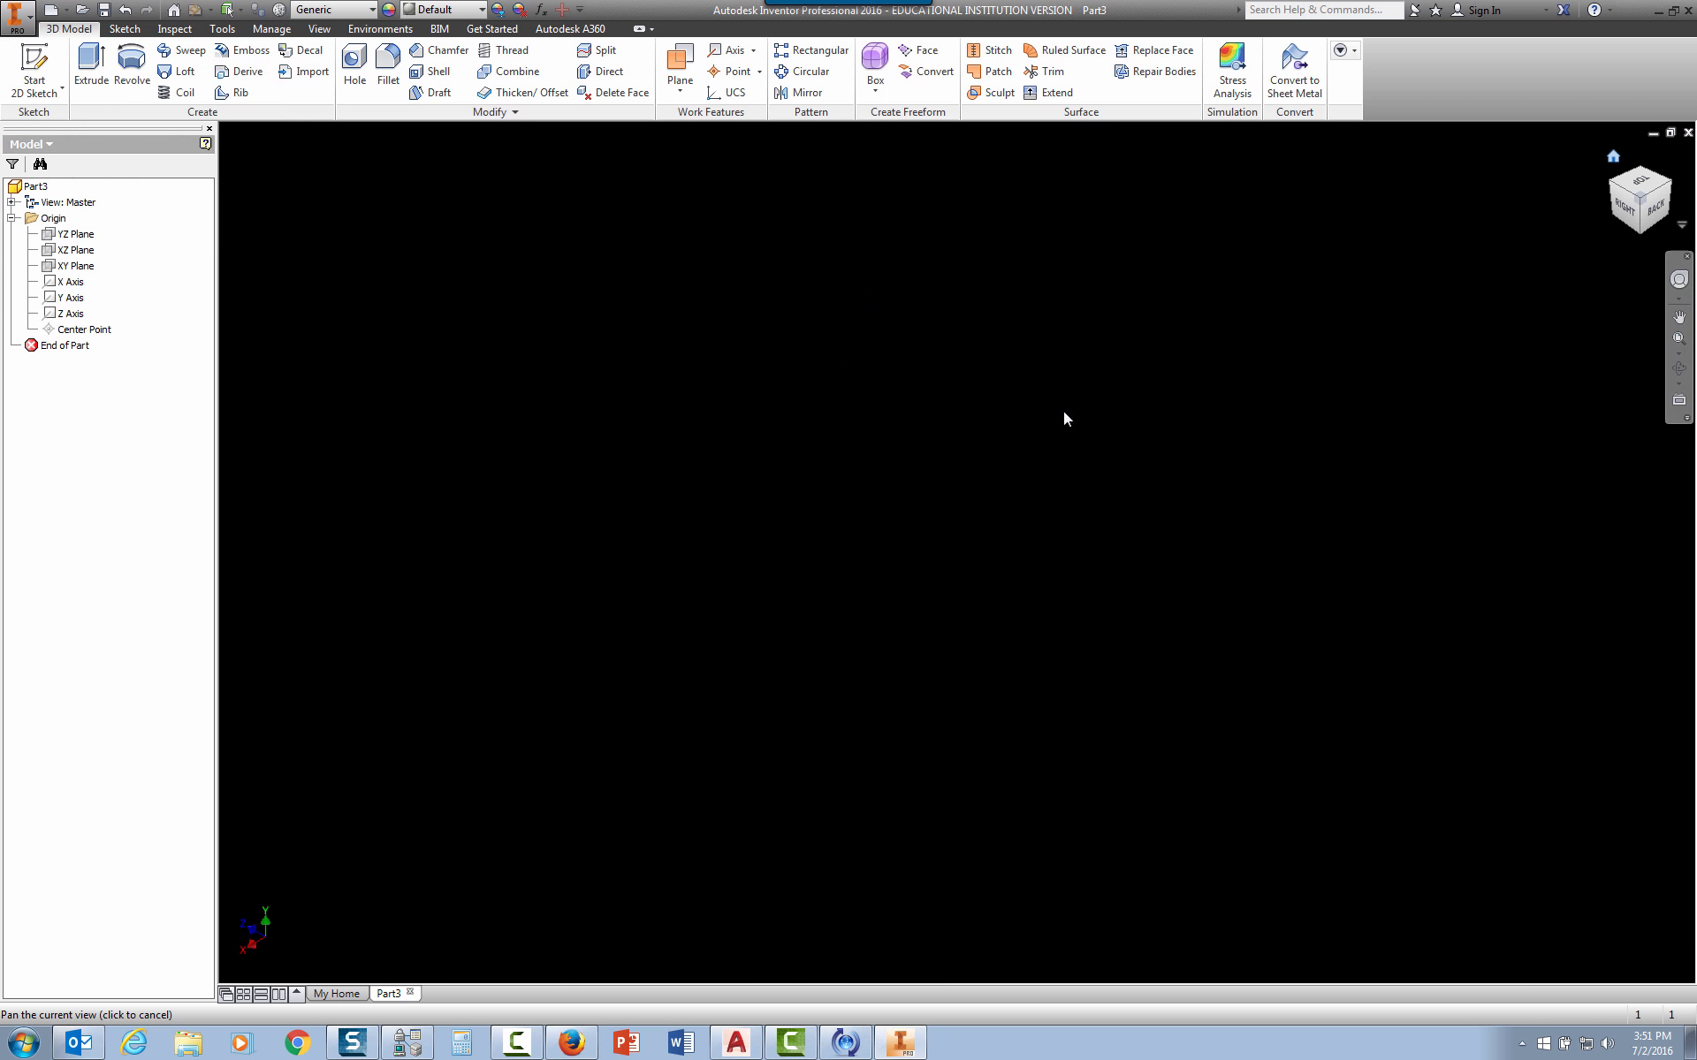
Start a new 2D sketch on the XY plane
{"action": "left_click", "coordinate": [132, 30]}
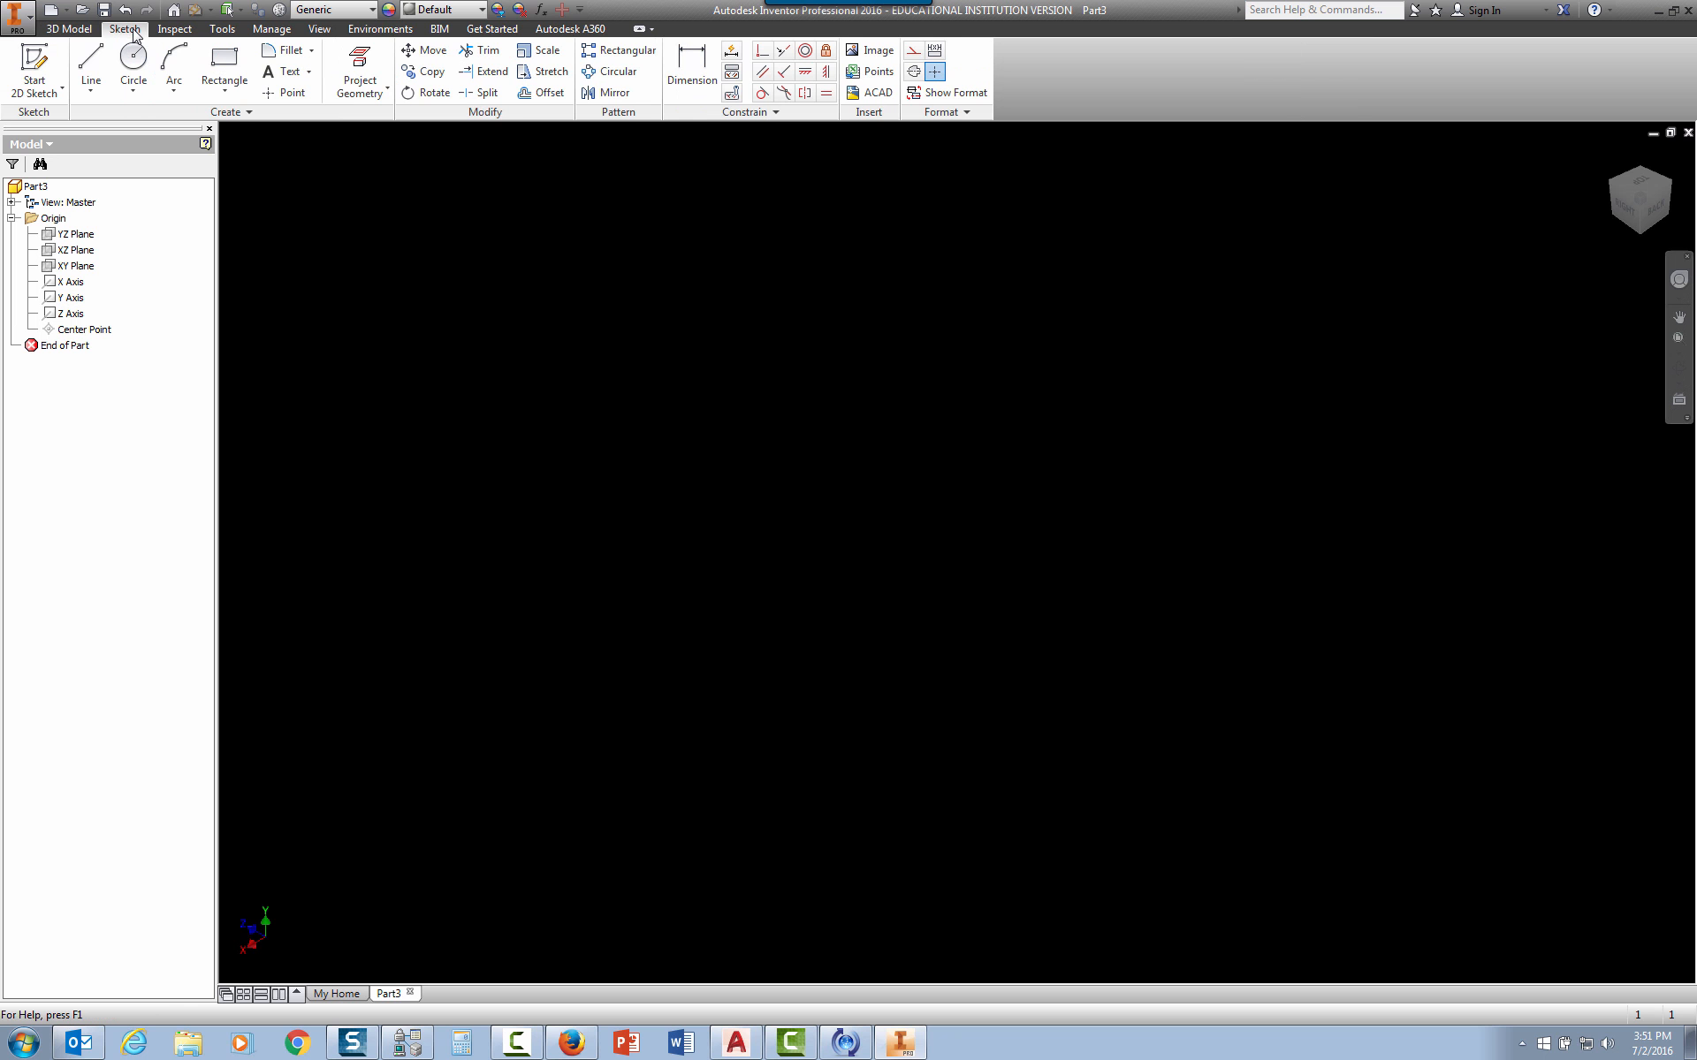
{"action": "left_click", "coordinate": [36, 92]}
{"action": "left_click", "coordinate": [103, 126]}
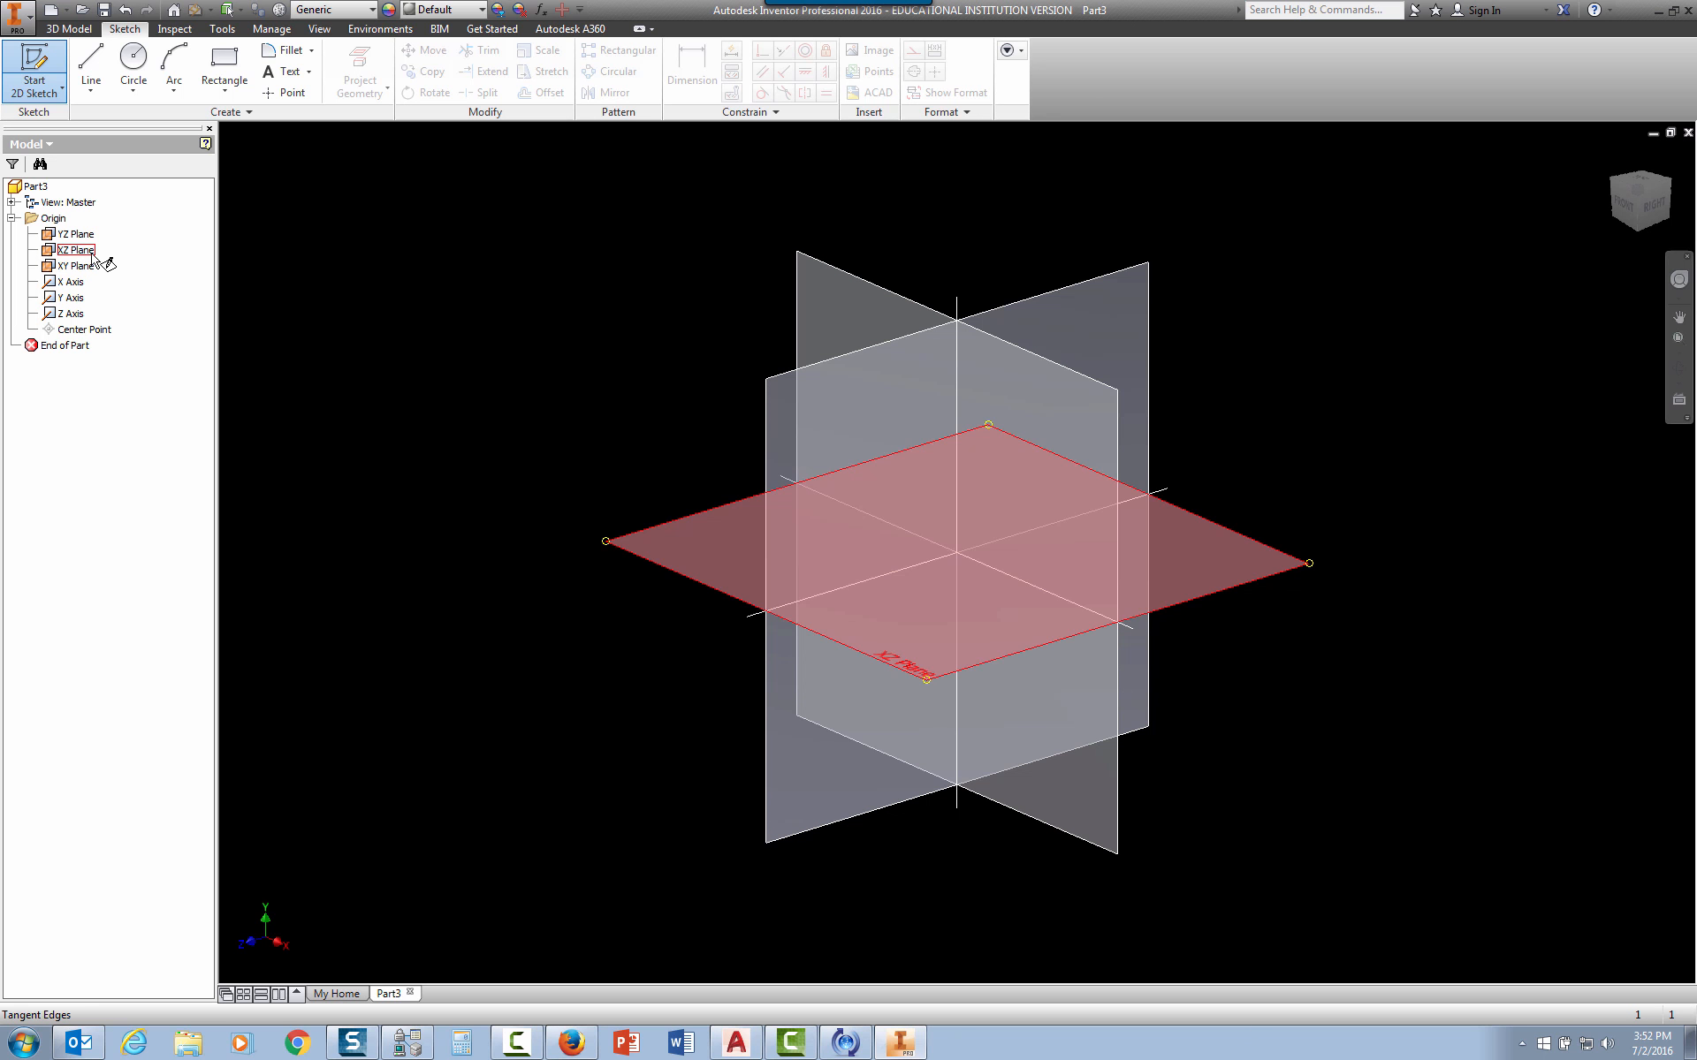
{"action": "left_click", "coordinate": [829, 269]}
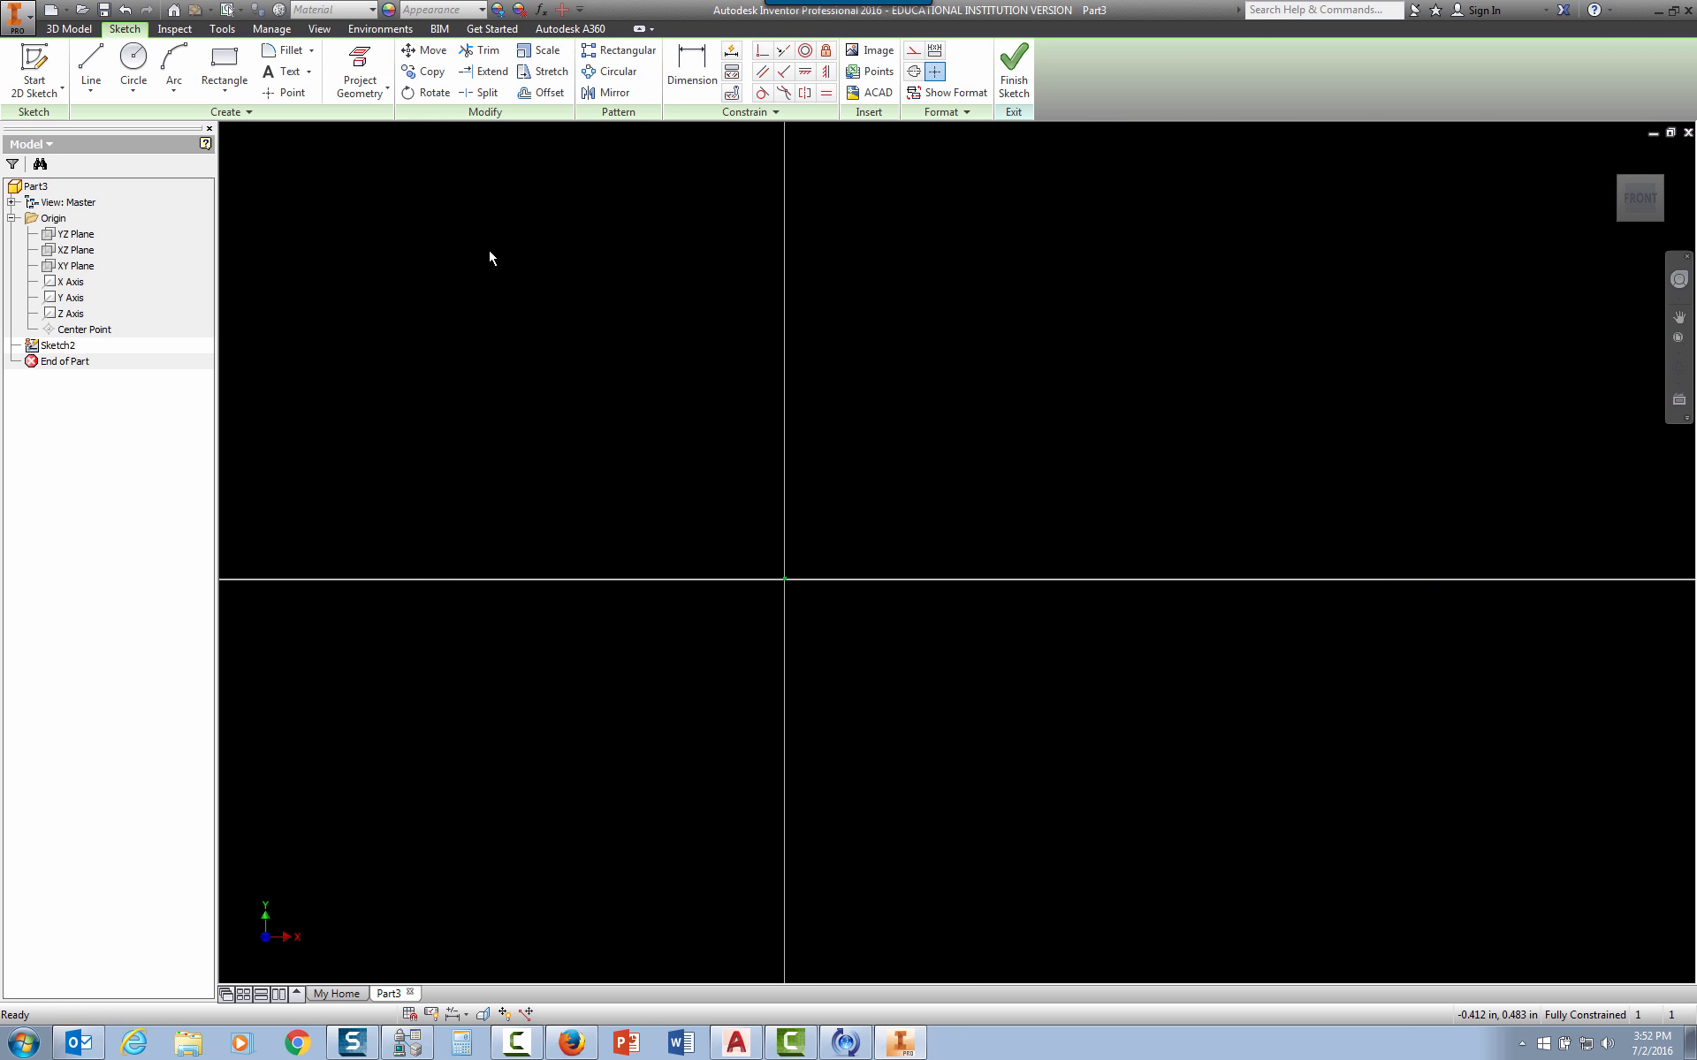
Project the YZ plane, XZ plane and center point into the sketch
{"action": "left_click", "coordinate": [366, 93]}
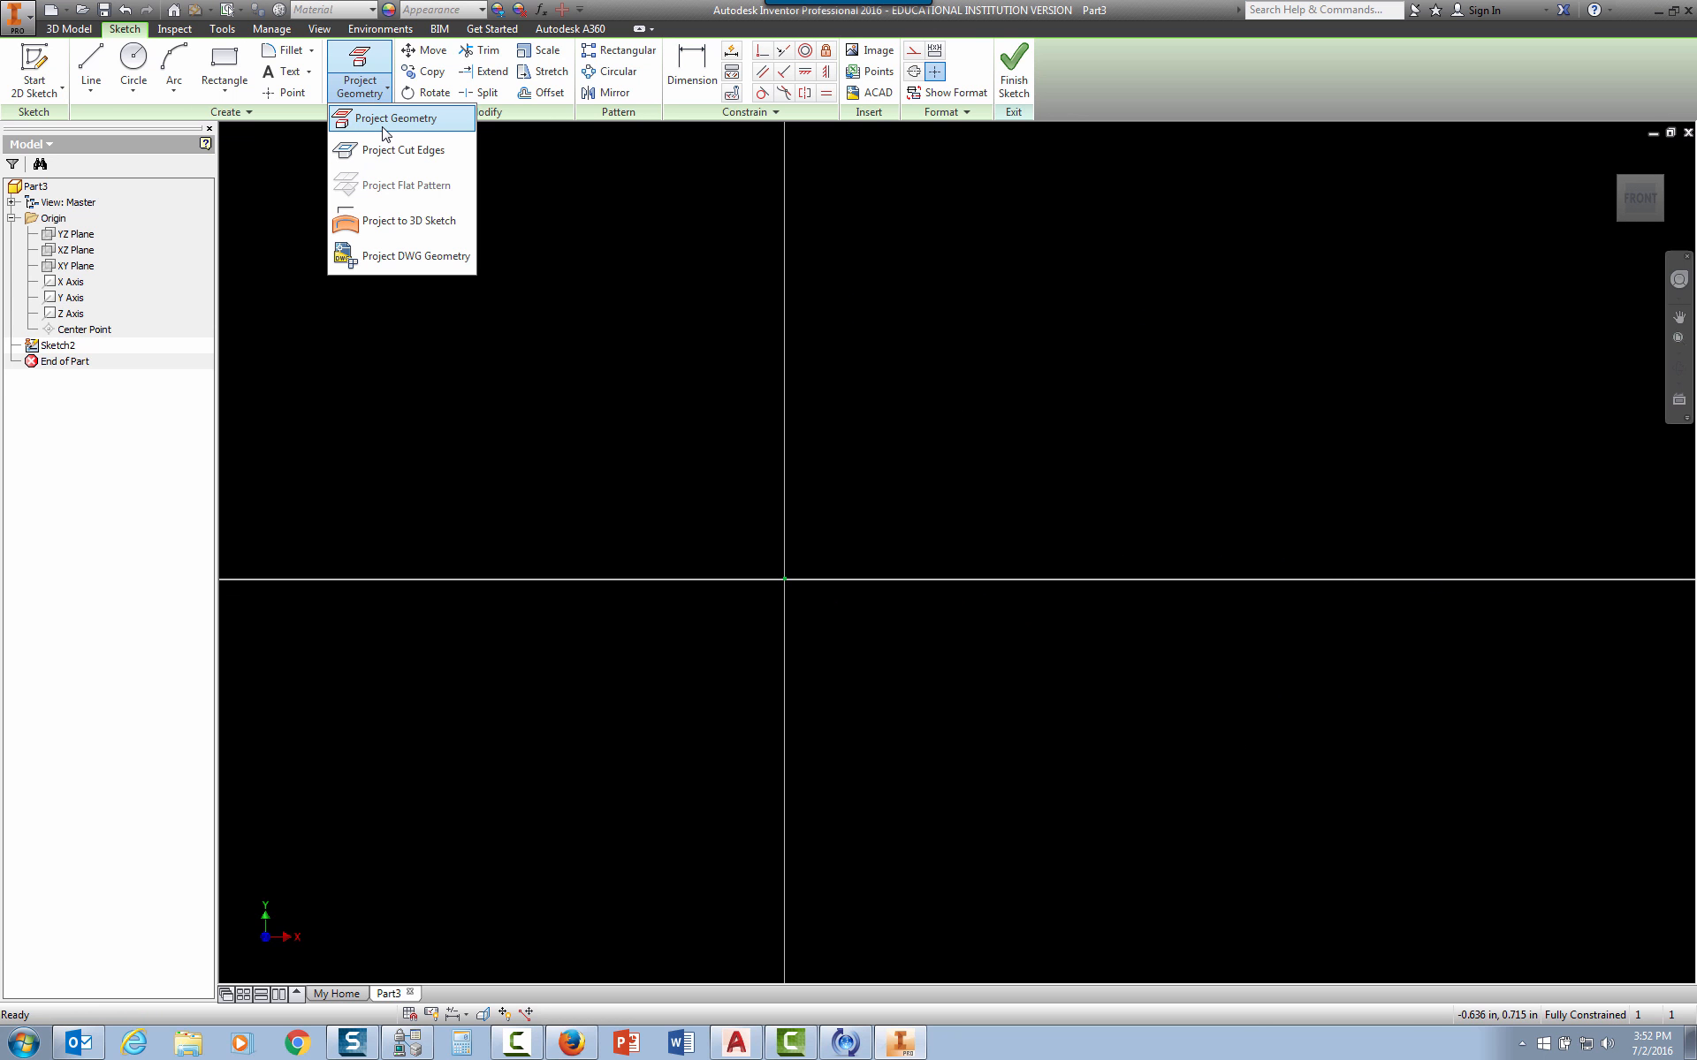
{"action": "left_click", "coordinate": [366, 119]}
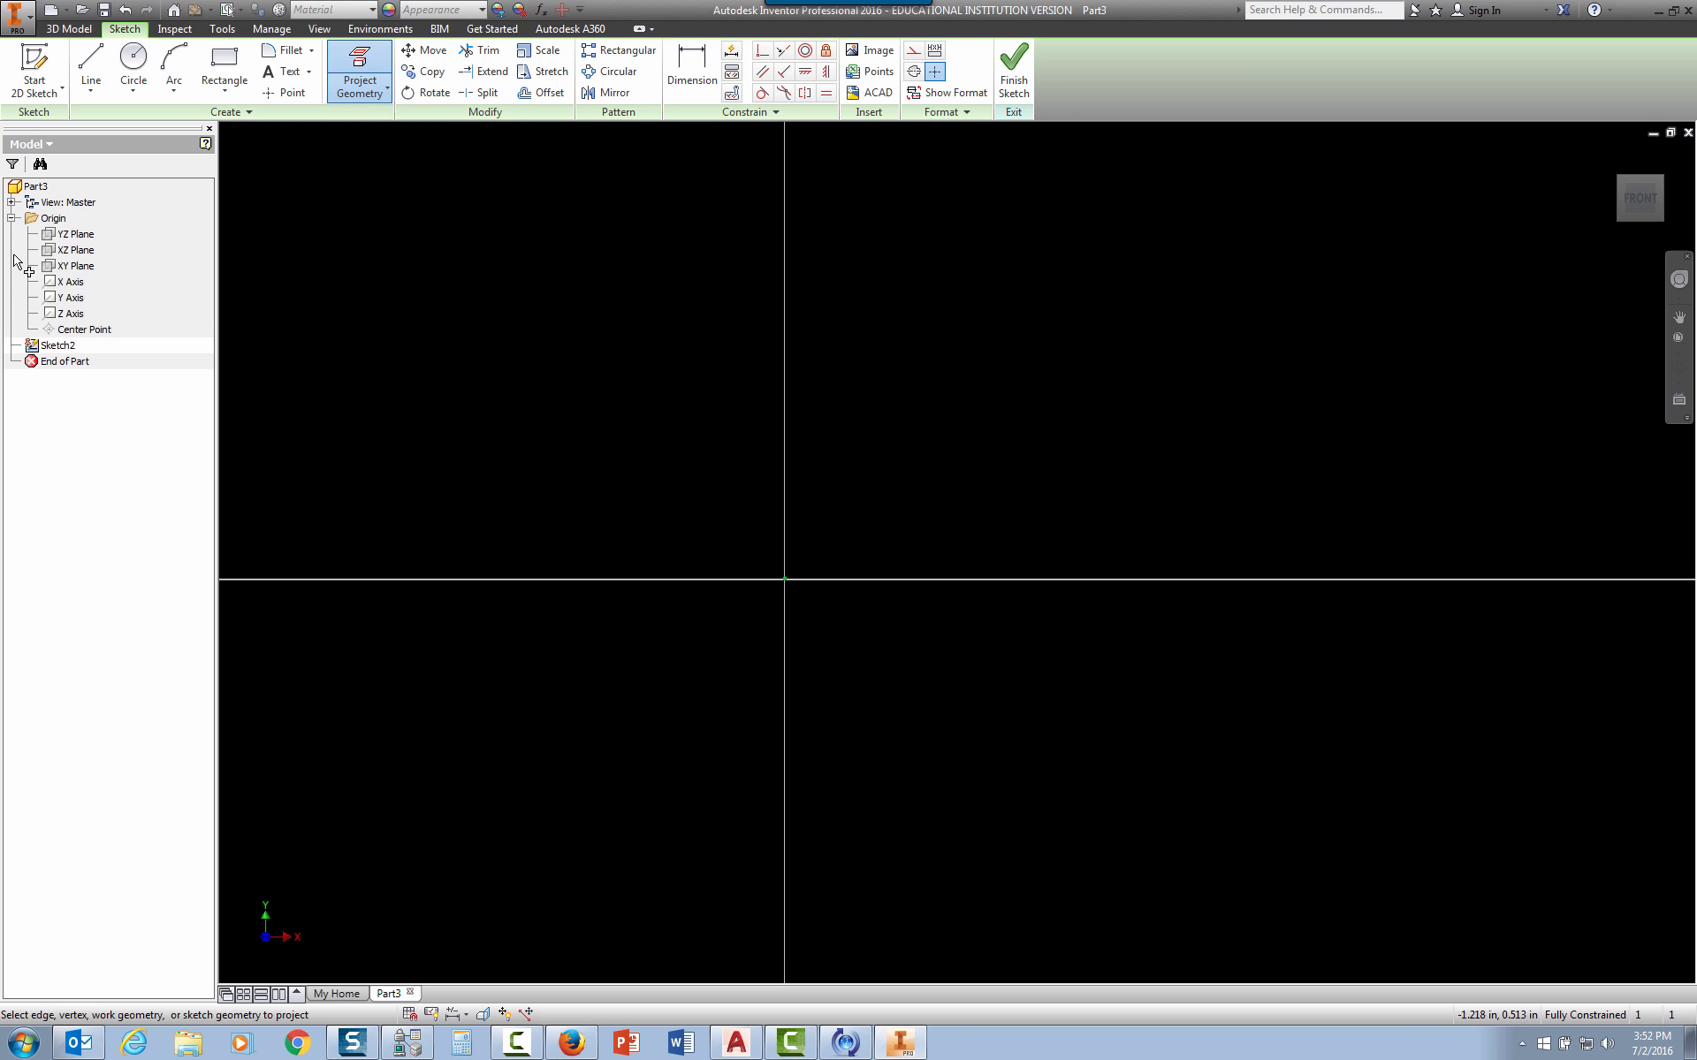
{"action": "left_click", "coordinate": [79, 234]}
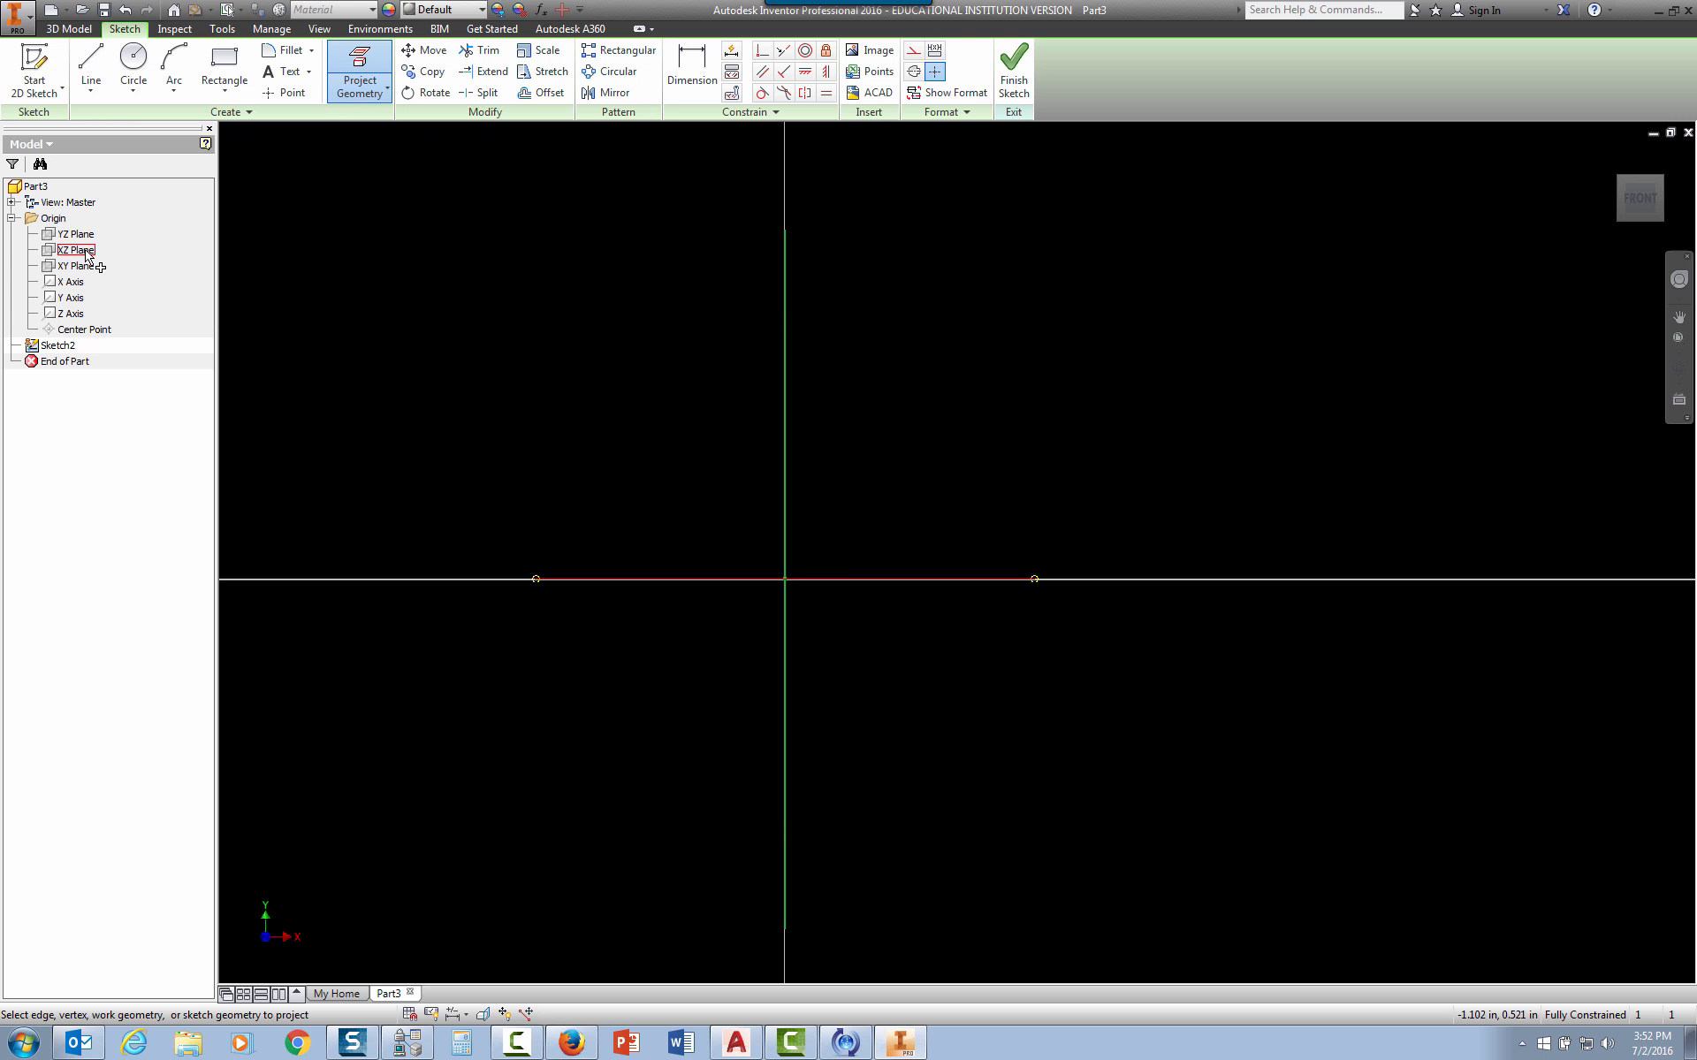
{"action": "left_click", "coordinate": [86, 254]}
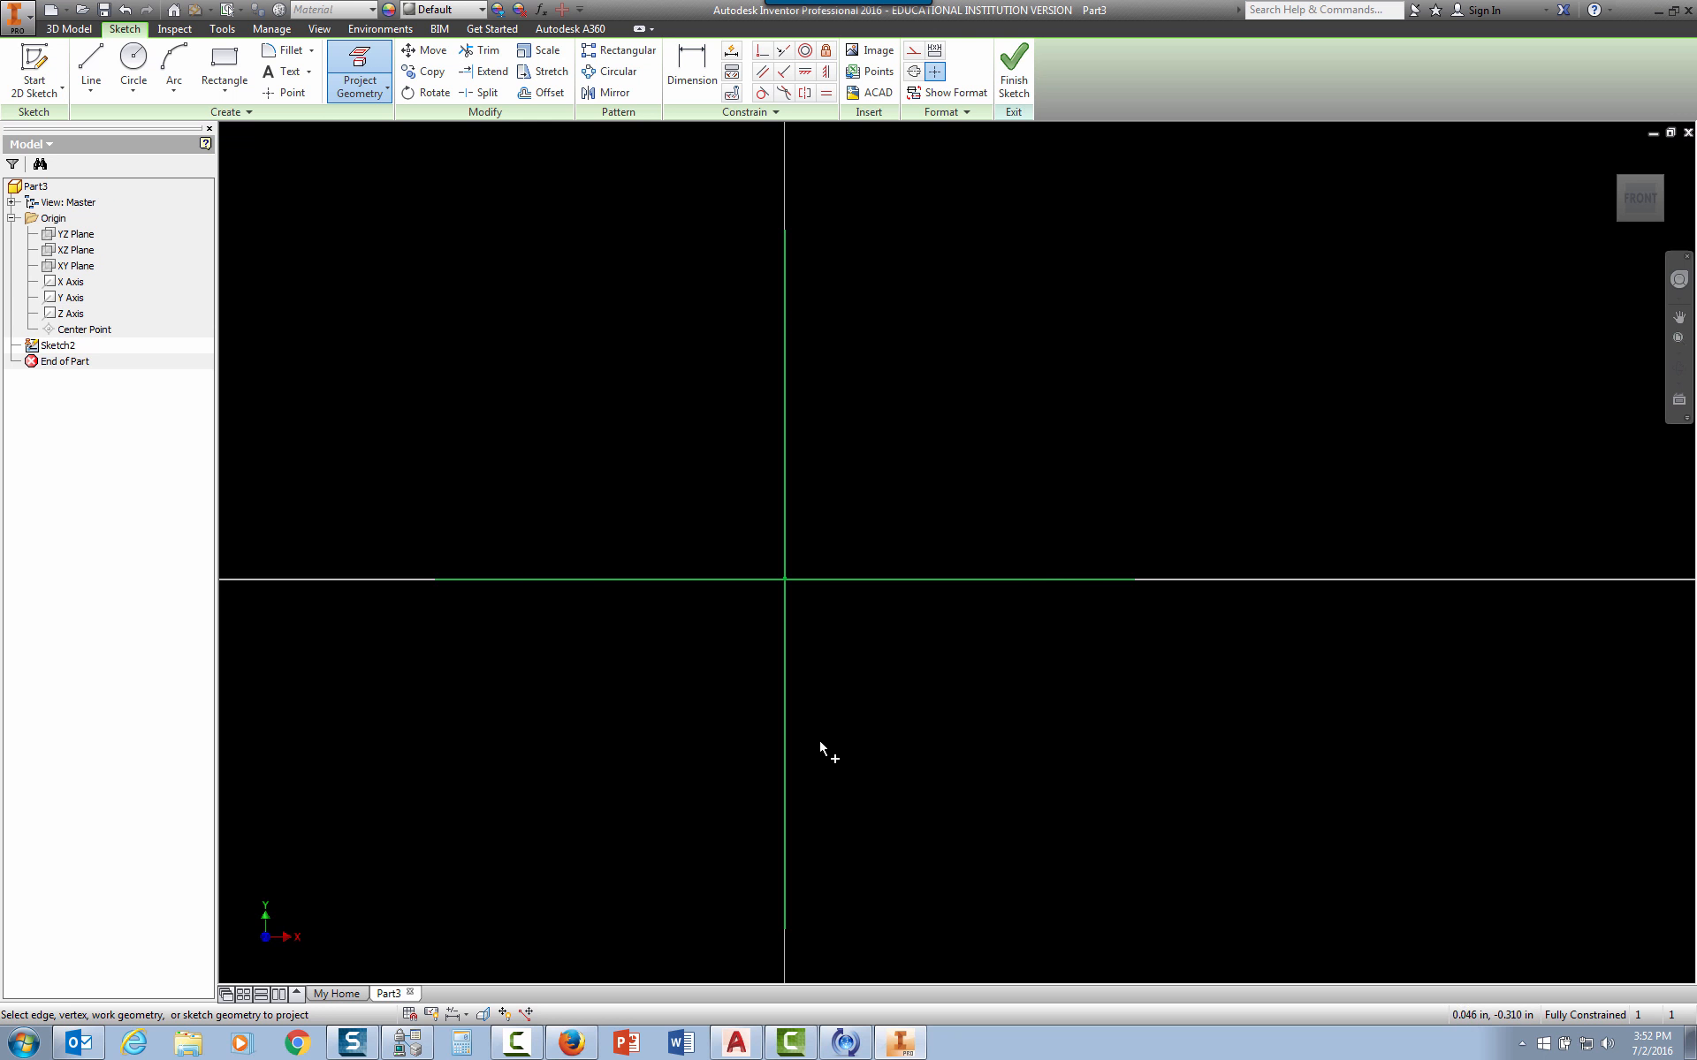
{"action": "left_click", "coordinate": [88, 330]}
{"action": "key", "text": "Escape"}
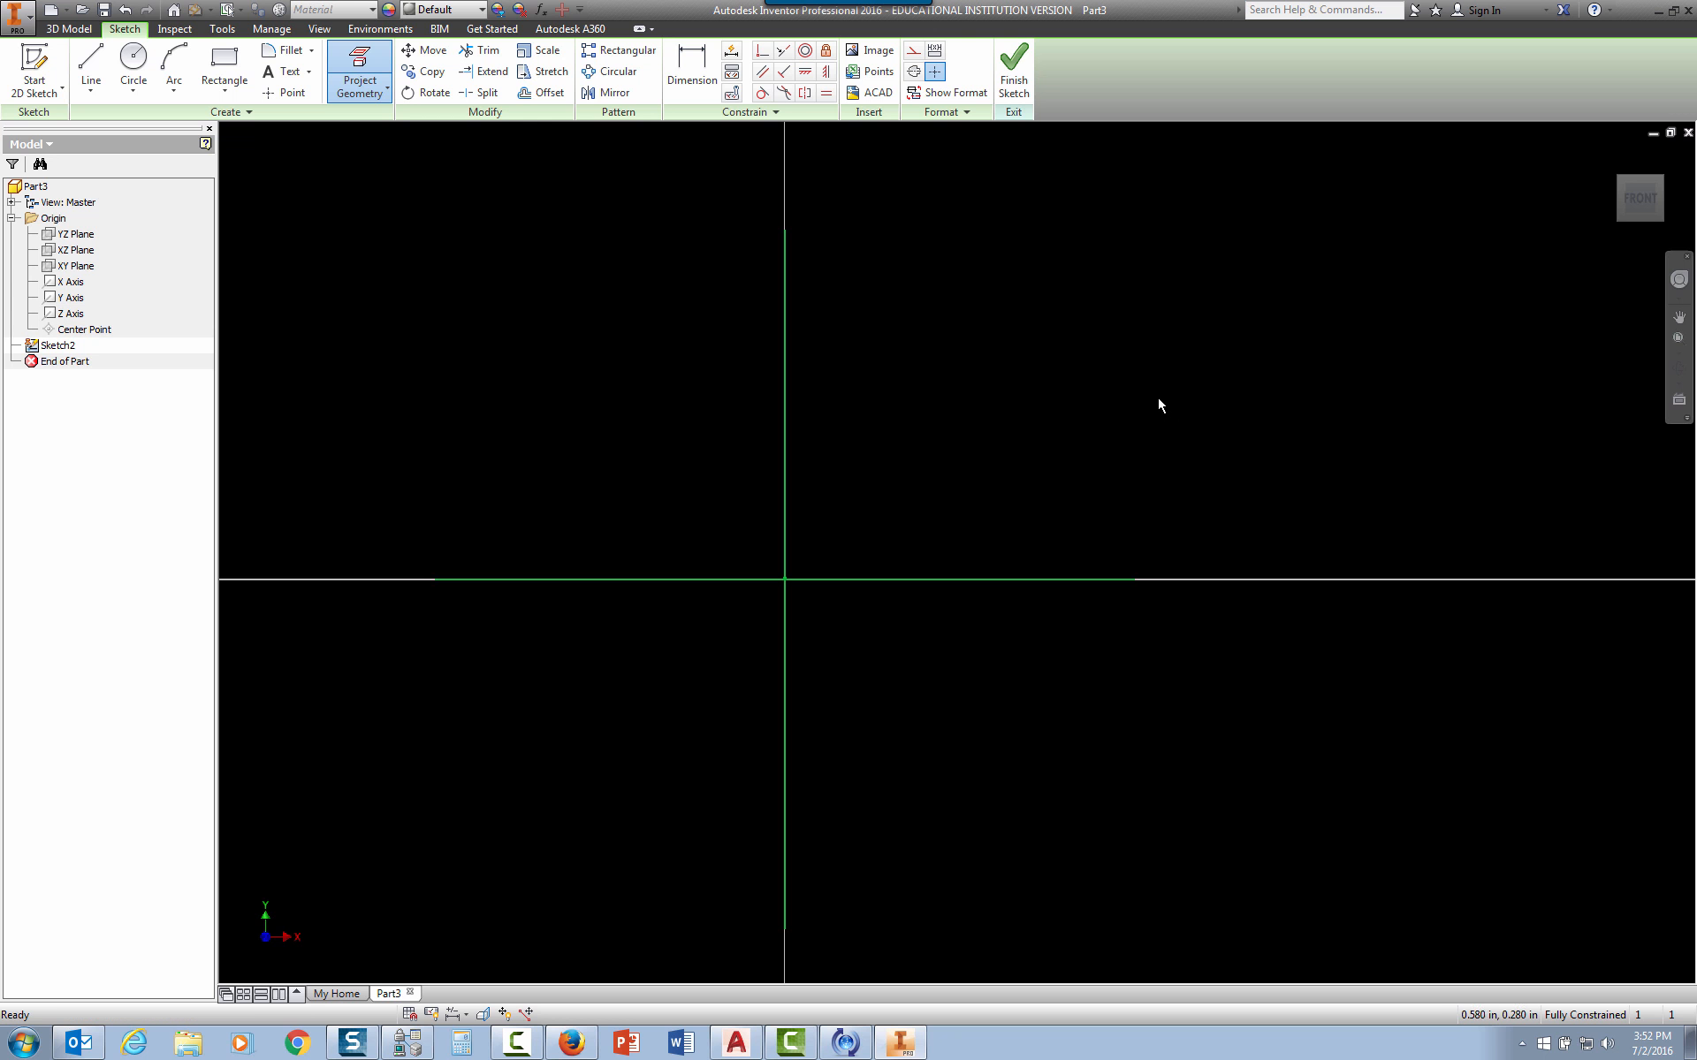
Draw a circle about 0.685 in in diameter above and to the right of the projected origin
{"action": "scroll", "coordinate": [1120, 440], "scroll_direction": "down", "scroll_amount": 3}
{"action": "middle_click_drag", "start_coordinate": [1121, 440], "coordinate": [783, 448]}
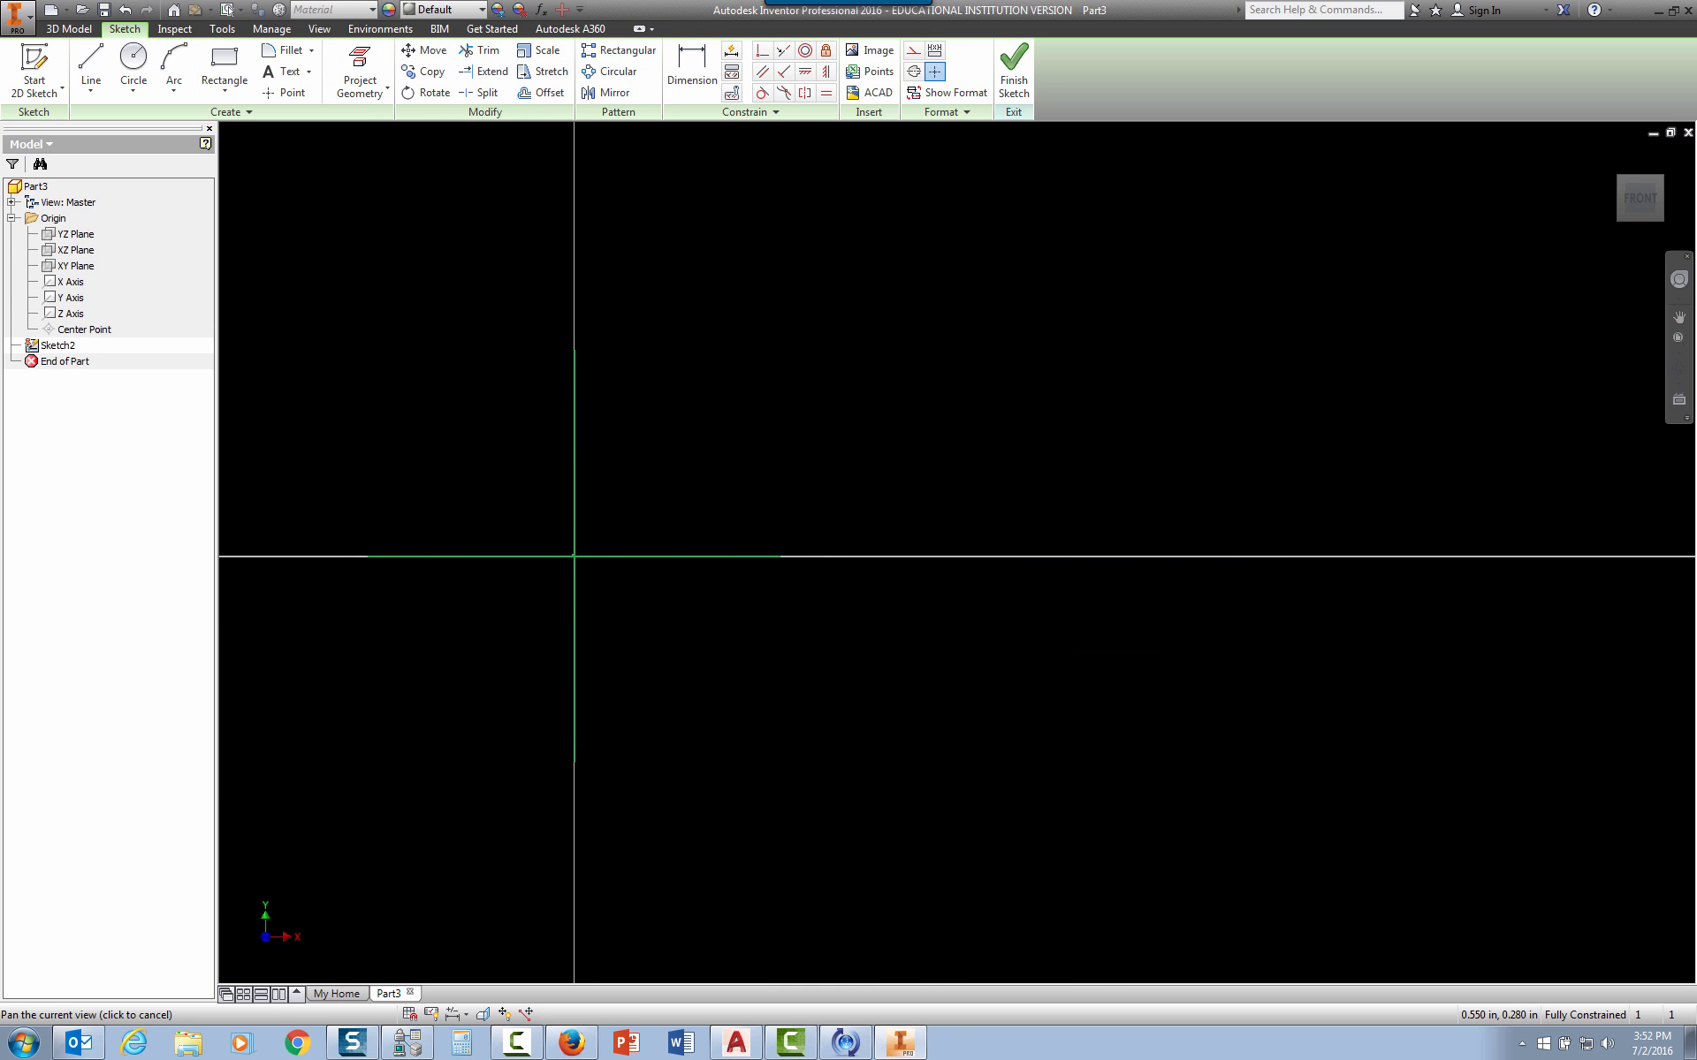
{"action": "left_click", "coordinate": [133, 61]}
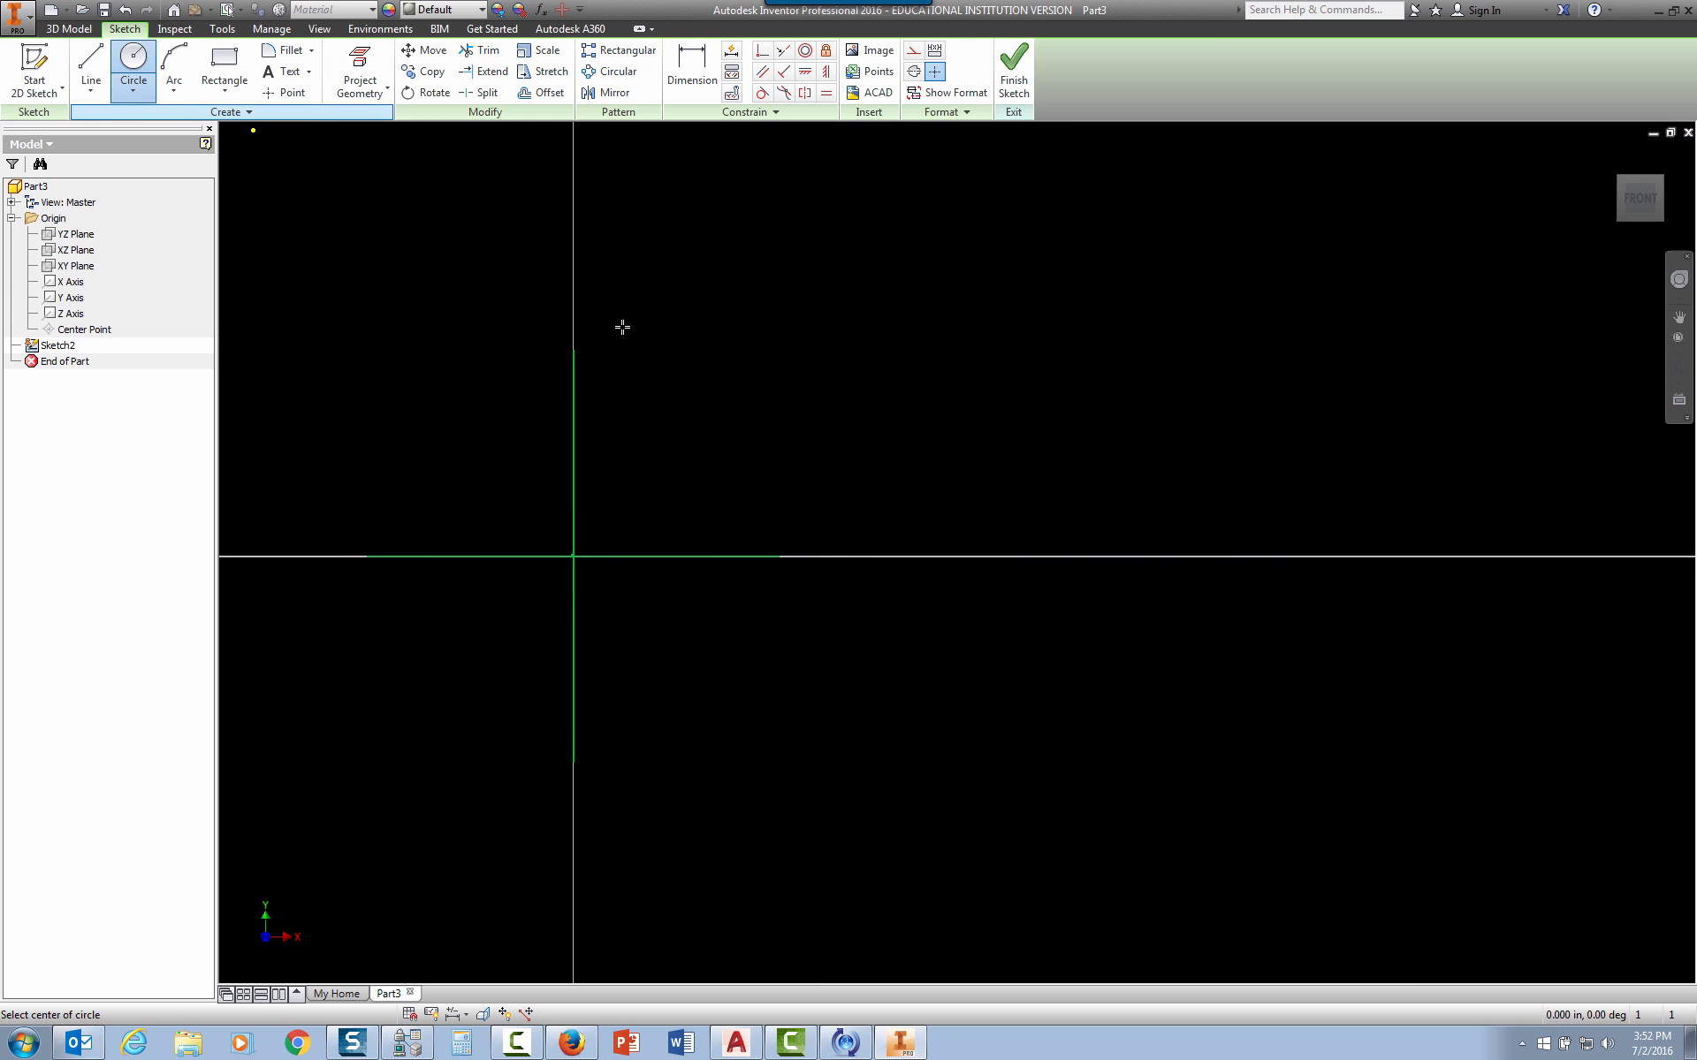
{"action": "left_click", "coordinate": [938, 288]}
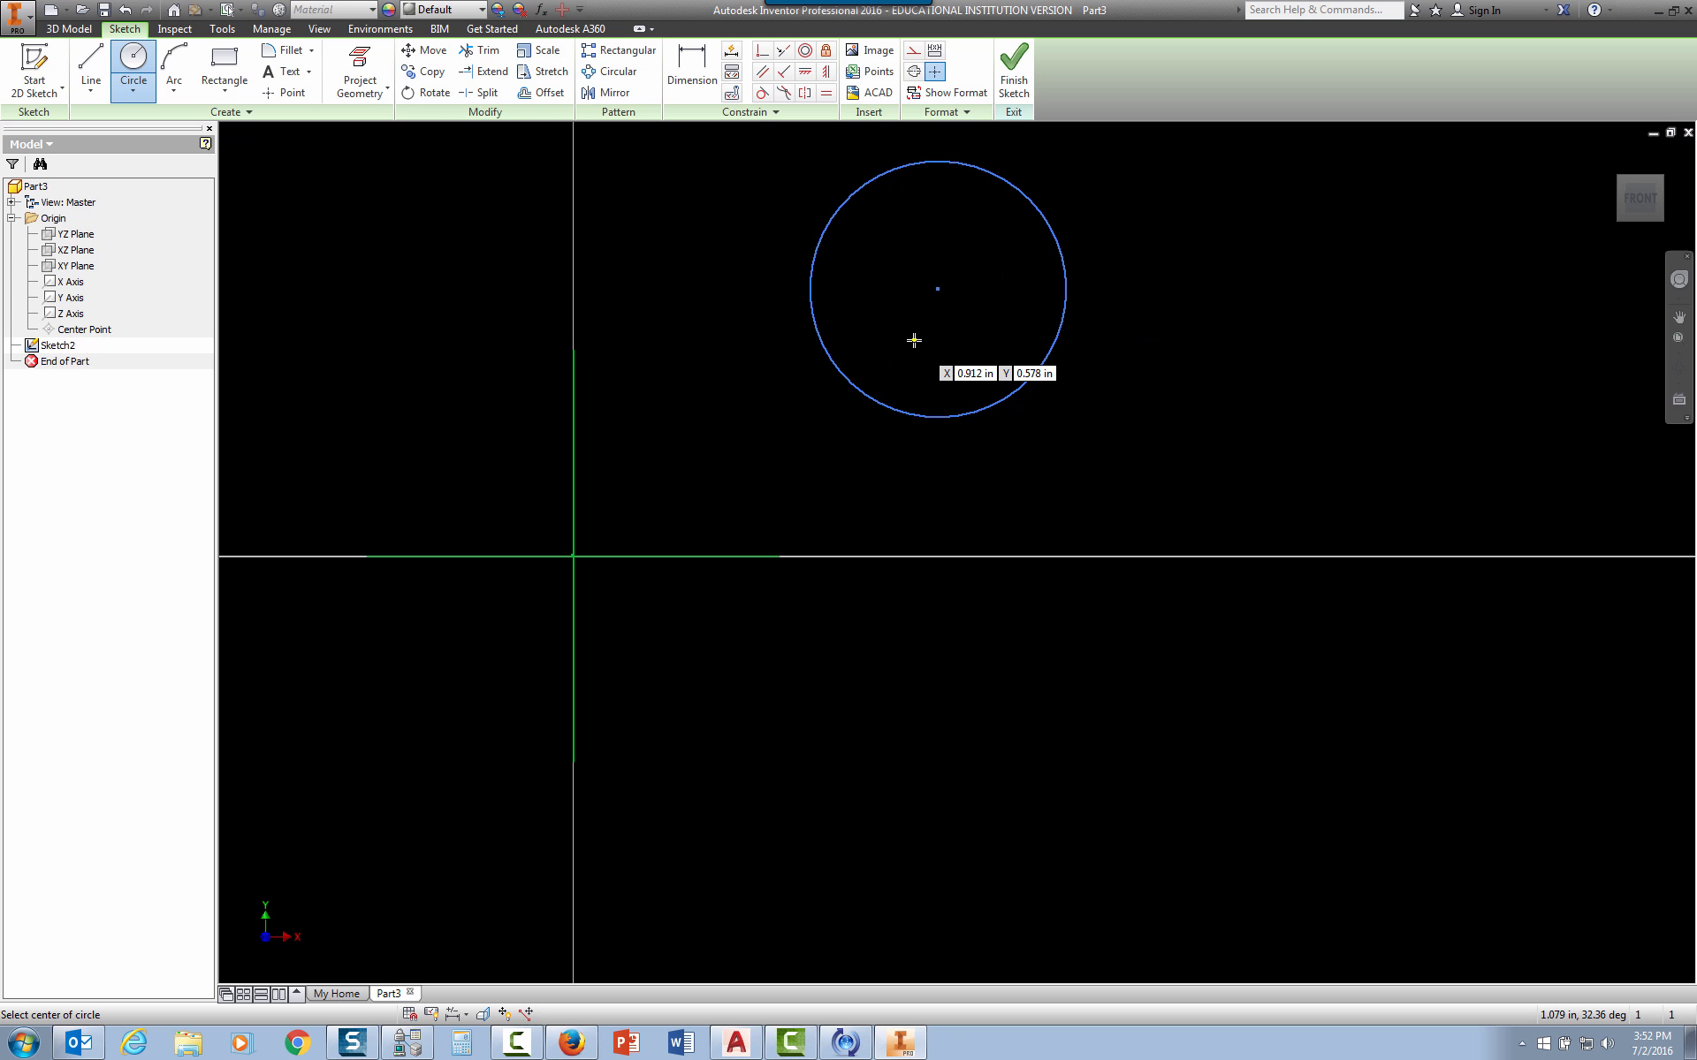
{"action": "key", "text": "Escape"}
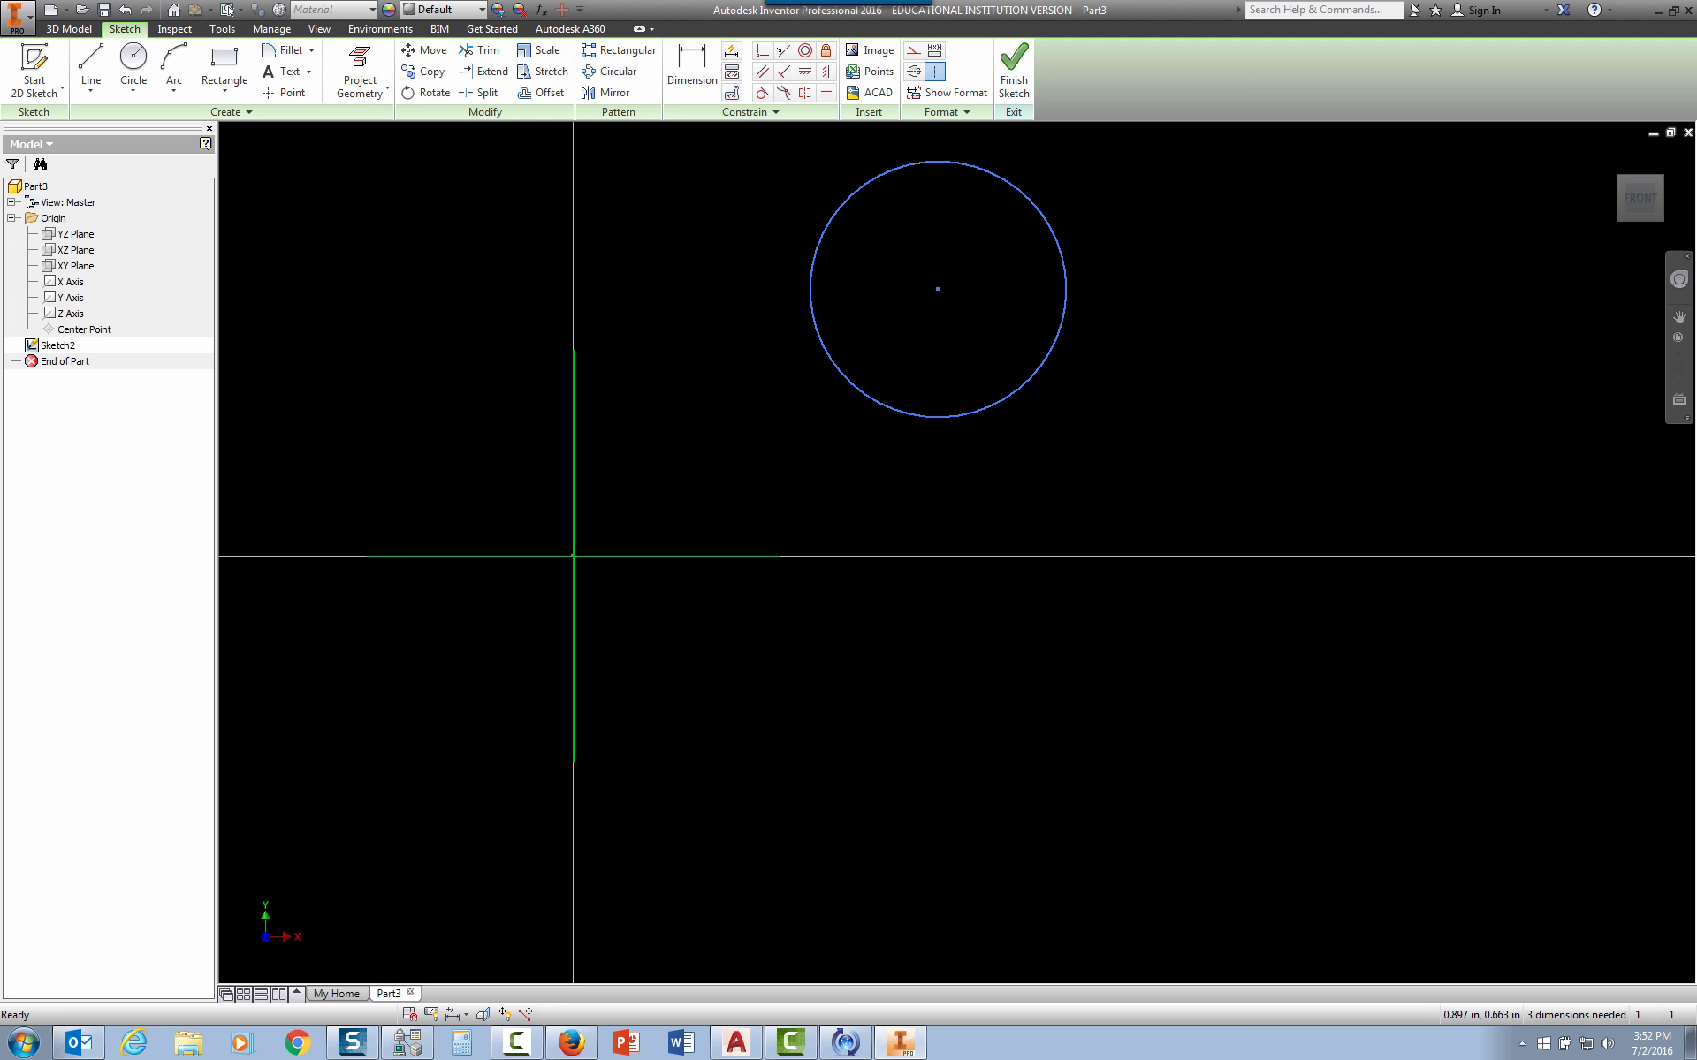
Dimension the circle's diameter and set it to 1 in
{"action": "left_click", "coordinate": [681, 73]}
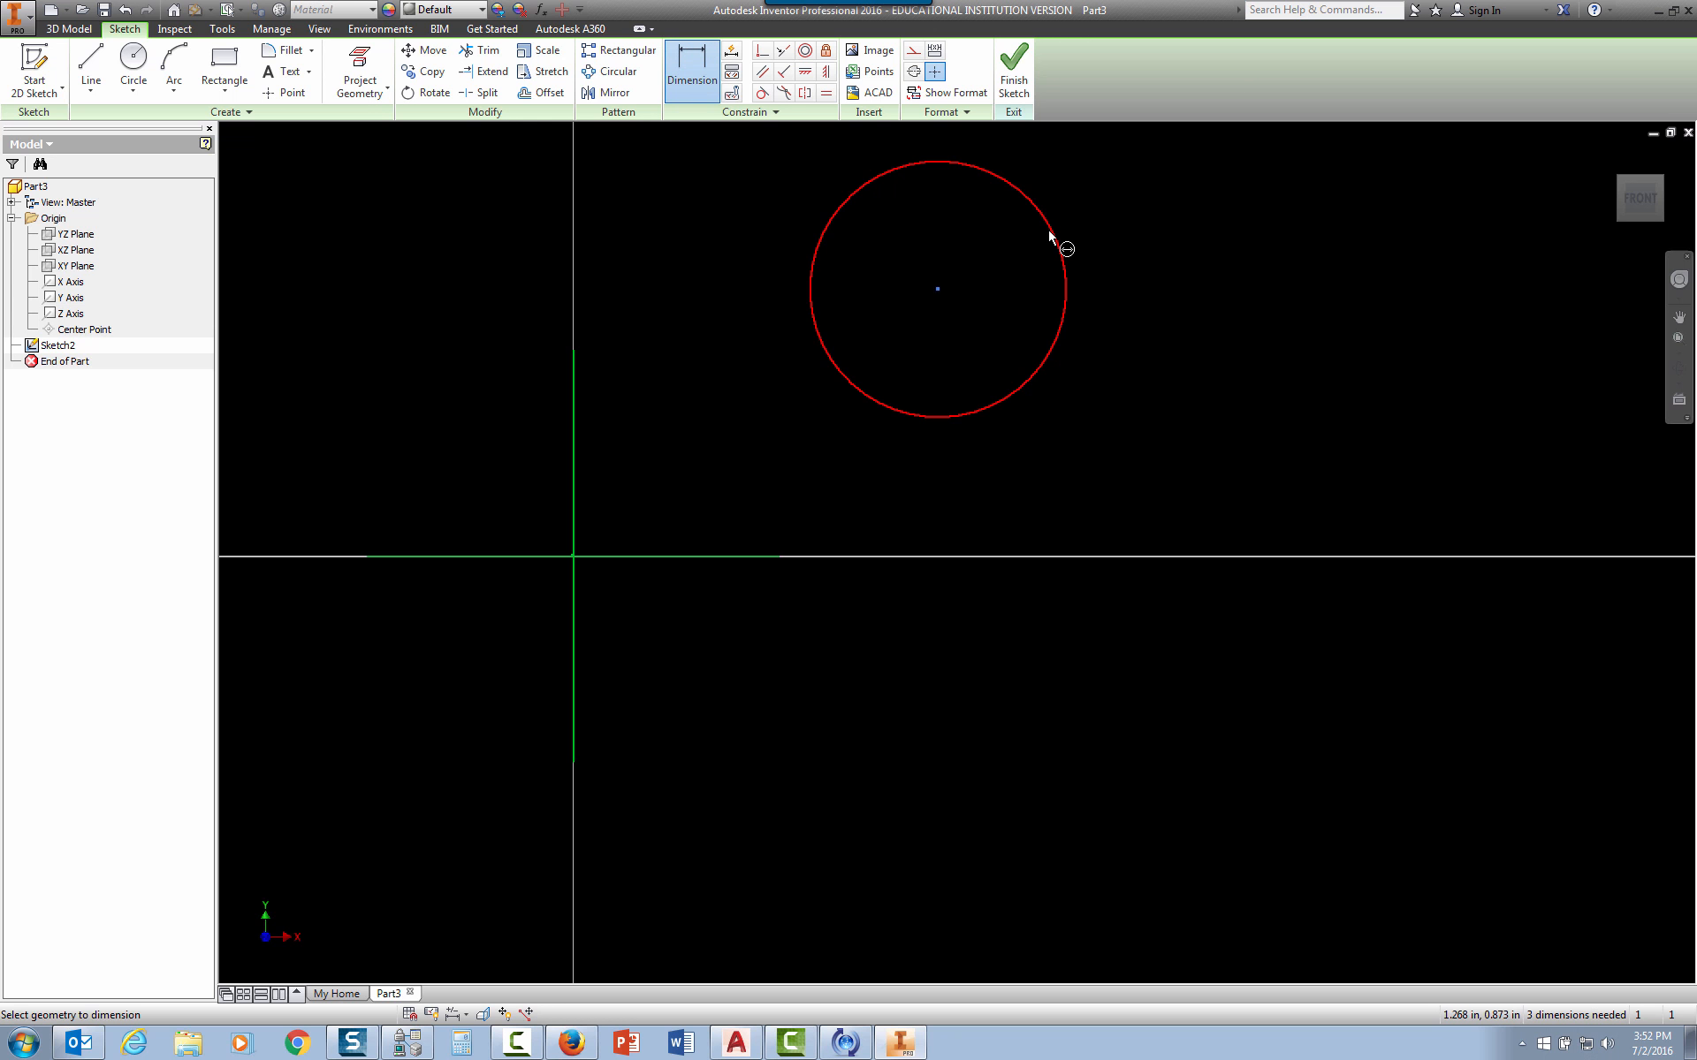
{"action": "left_click", "coordinate": [1048, 235]}
{"action": "left_click", "coordinate": [1158, 251]}
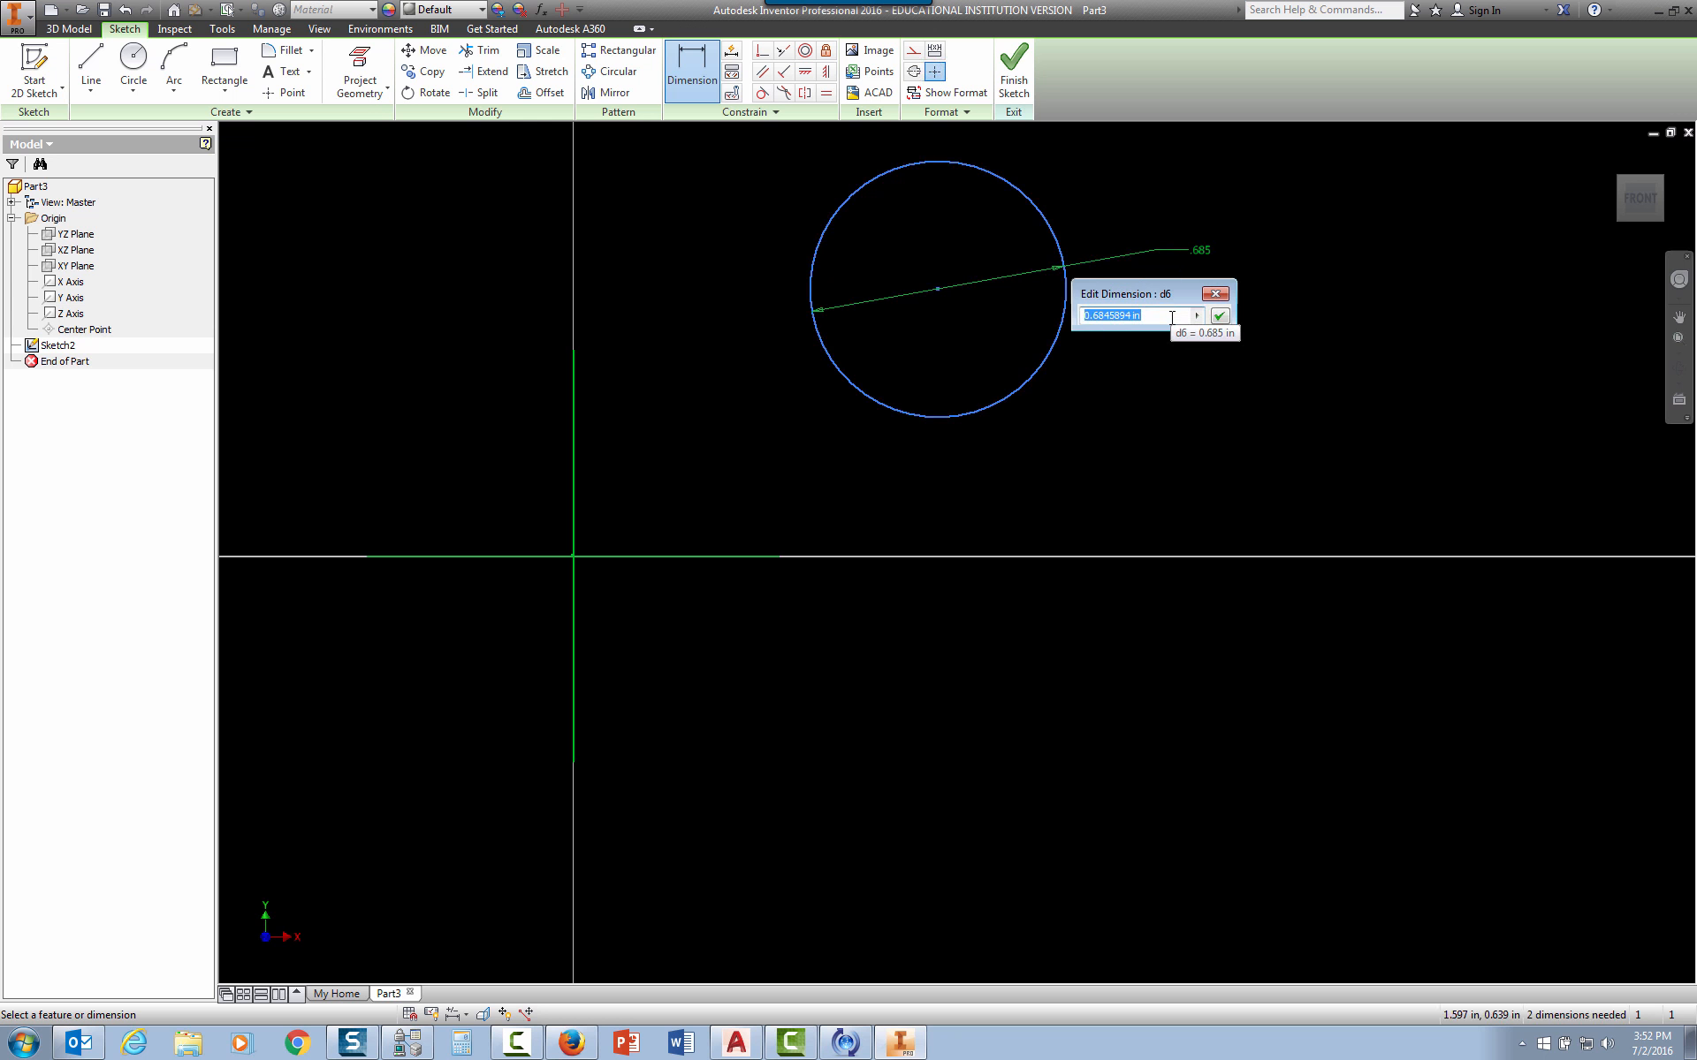
{"action": "type", "text": "1"}
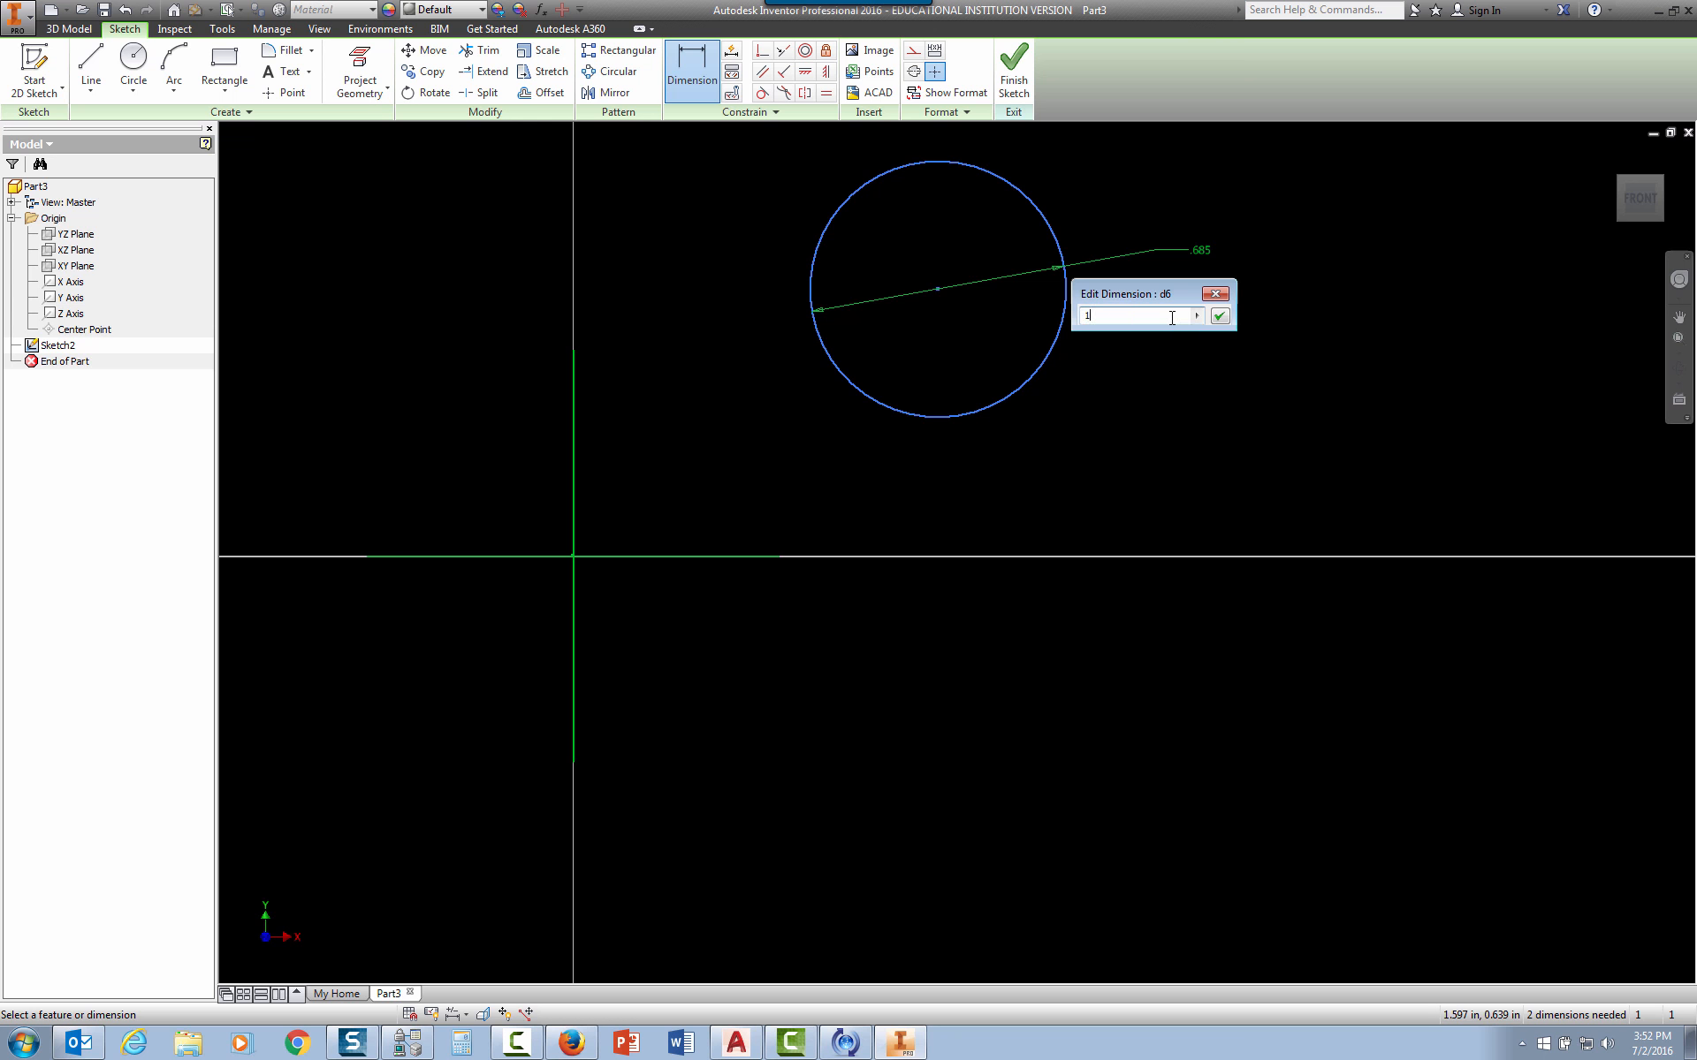
{"action": "key", "text": "Return"}
{"action": "scroll", "coordinate": [1075, 329], "scroll_direction": "down", "scroll_amount": 3}
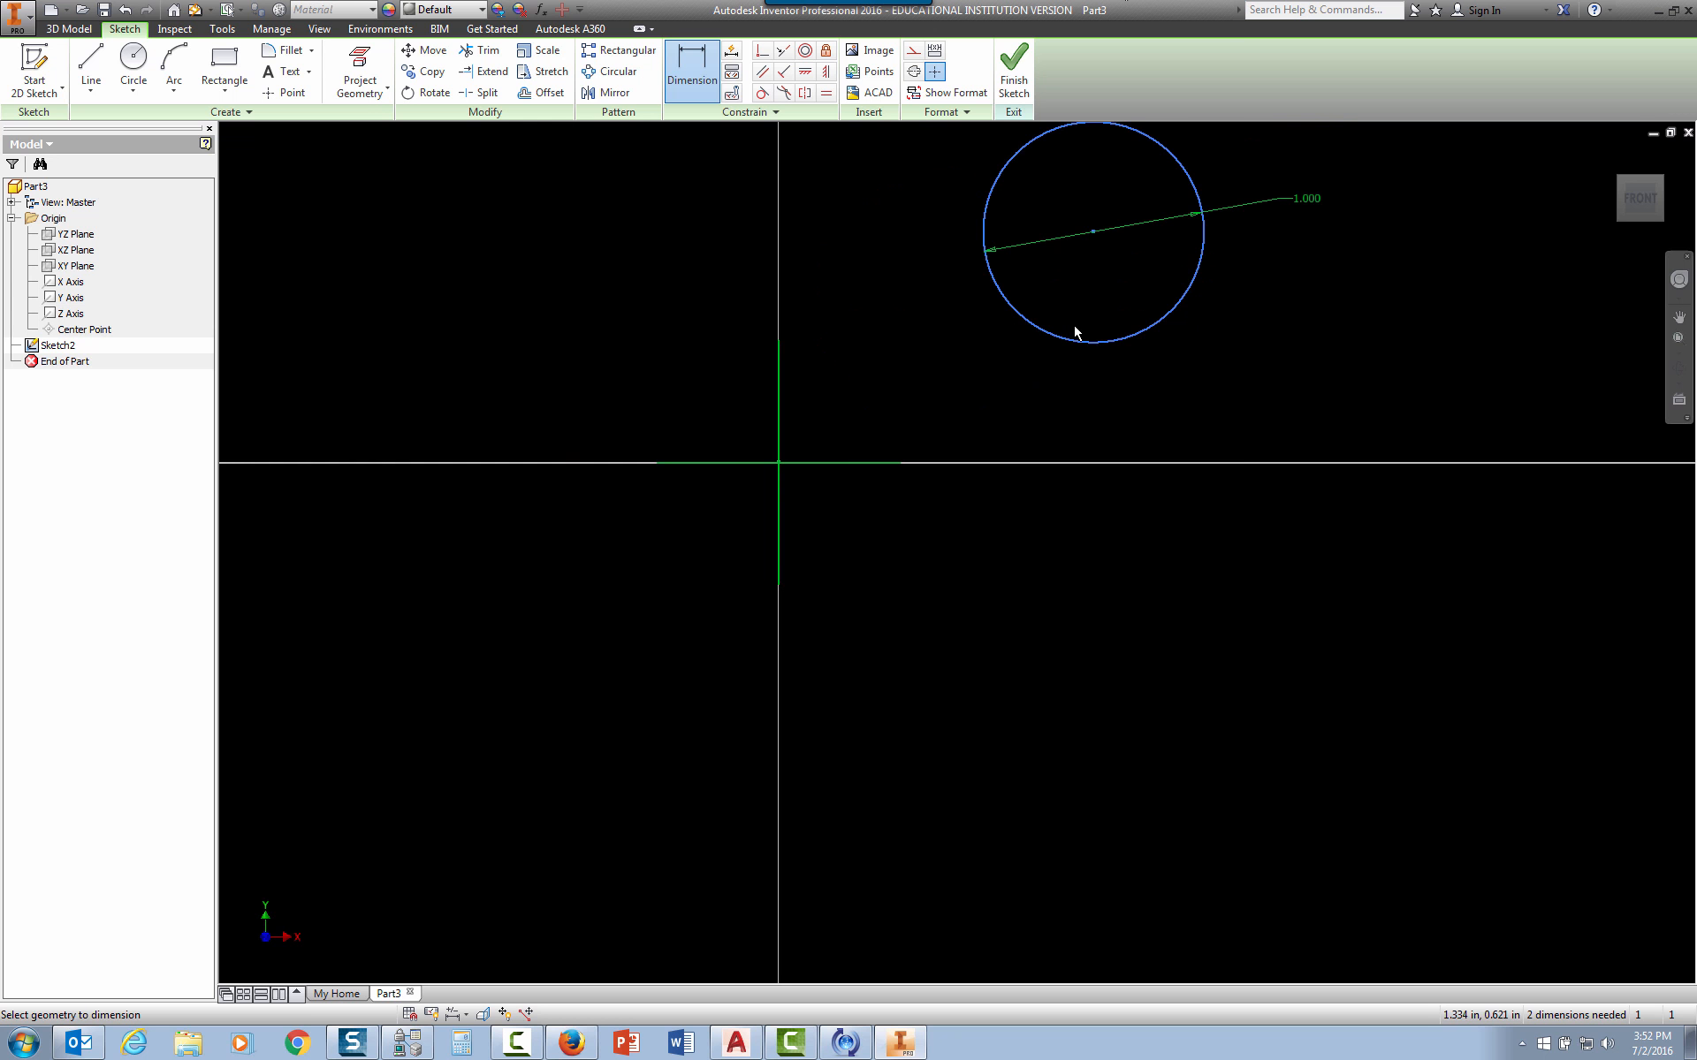
{"action": "middle_click_drag", "start_coordinate": [1075, 329], "coordinate": [995, 392]}
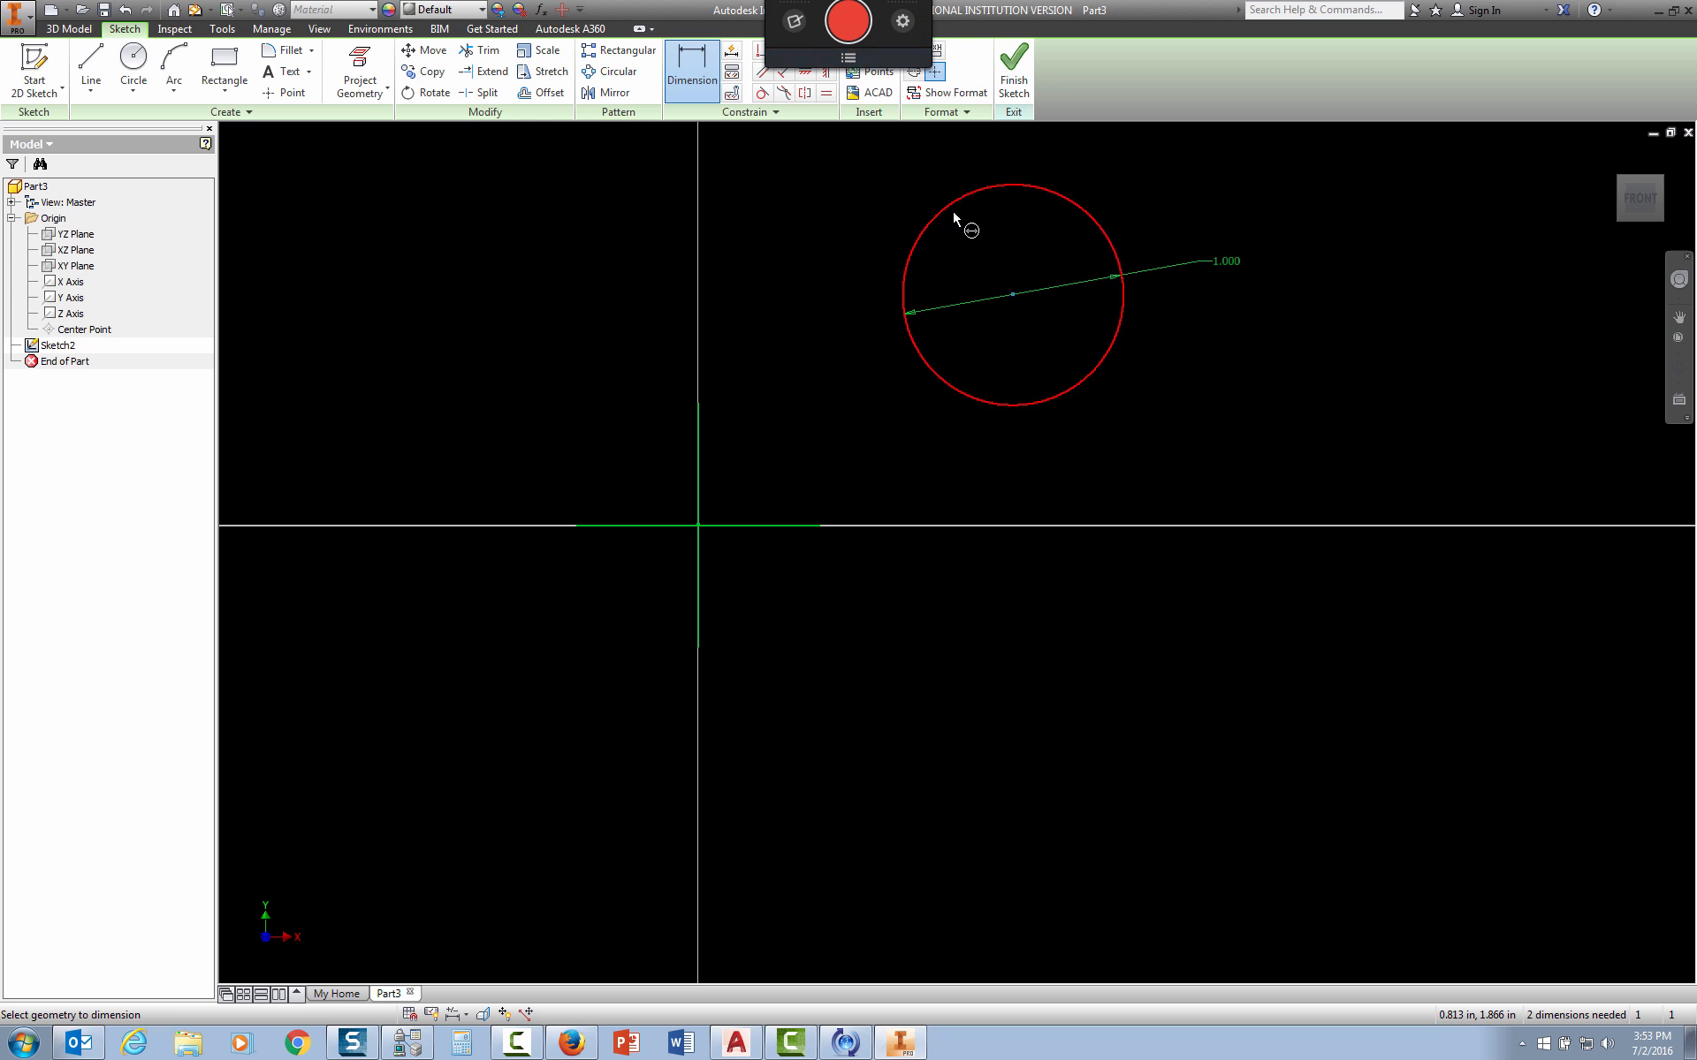
{"action": "key", "text": "Escape"}
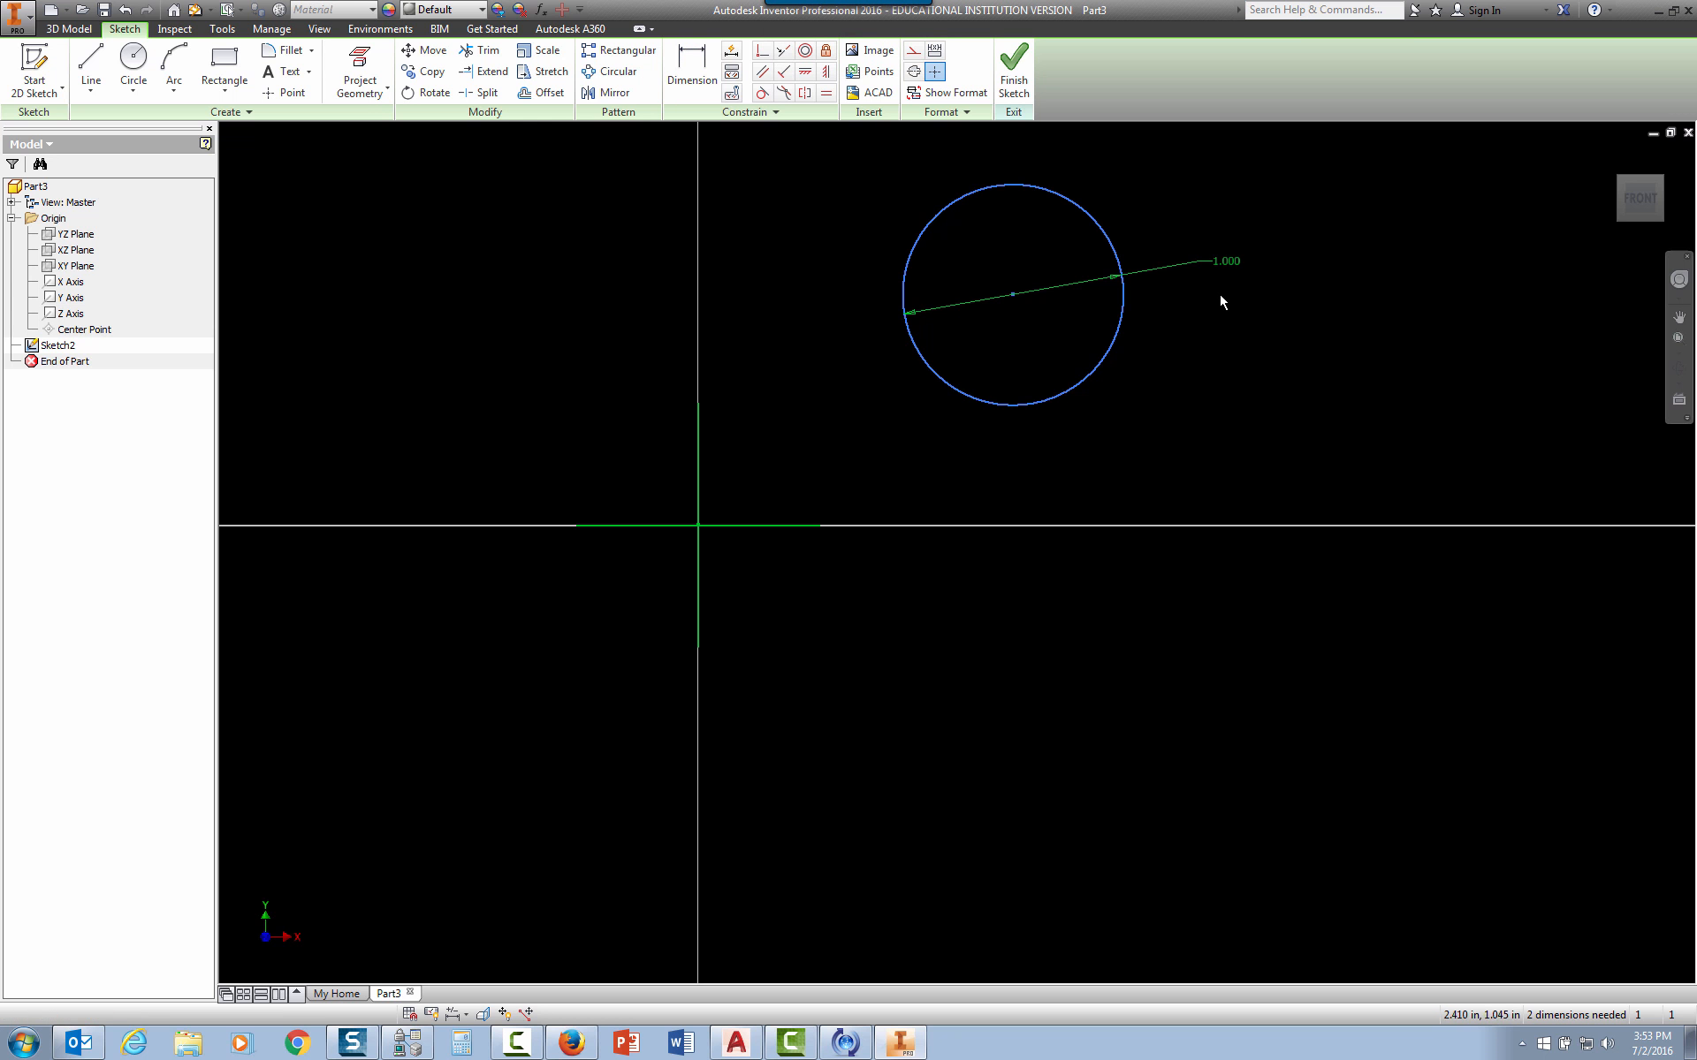
Draw a rectangle about 1.08 by 0.48 in overlapping the lower part of the circle
{"action": "left_click", "coordinate": [227, 60]}
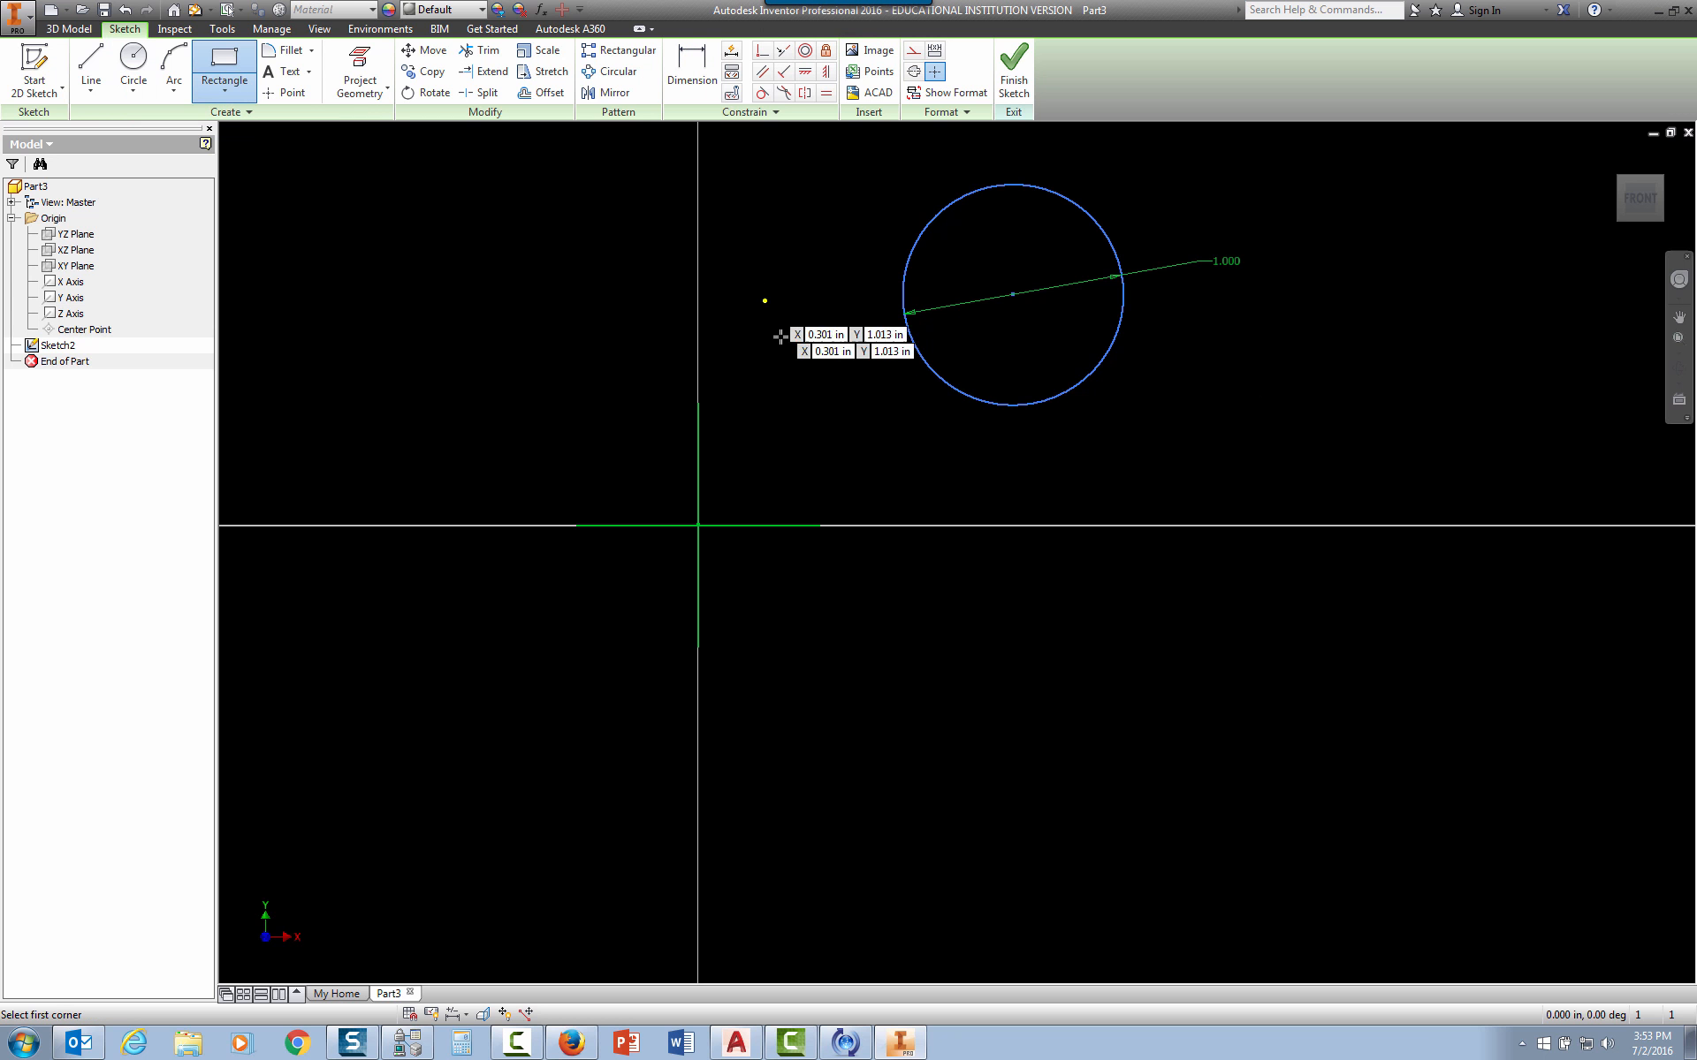
{"action": "left_click", "coordinate": [803, 456]}
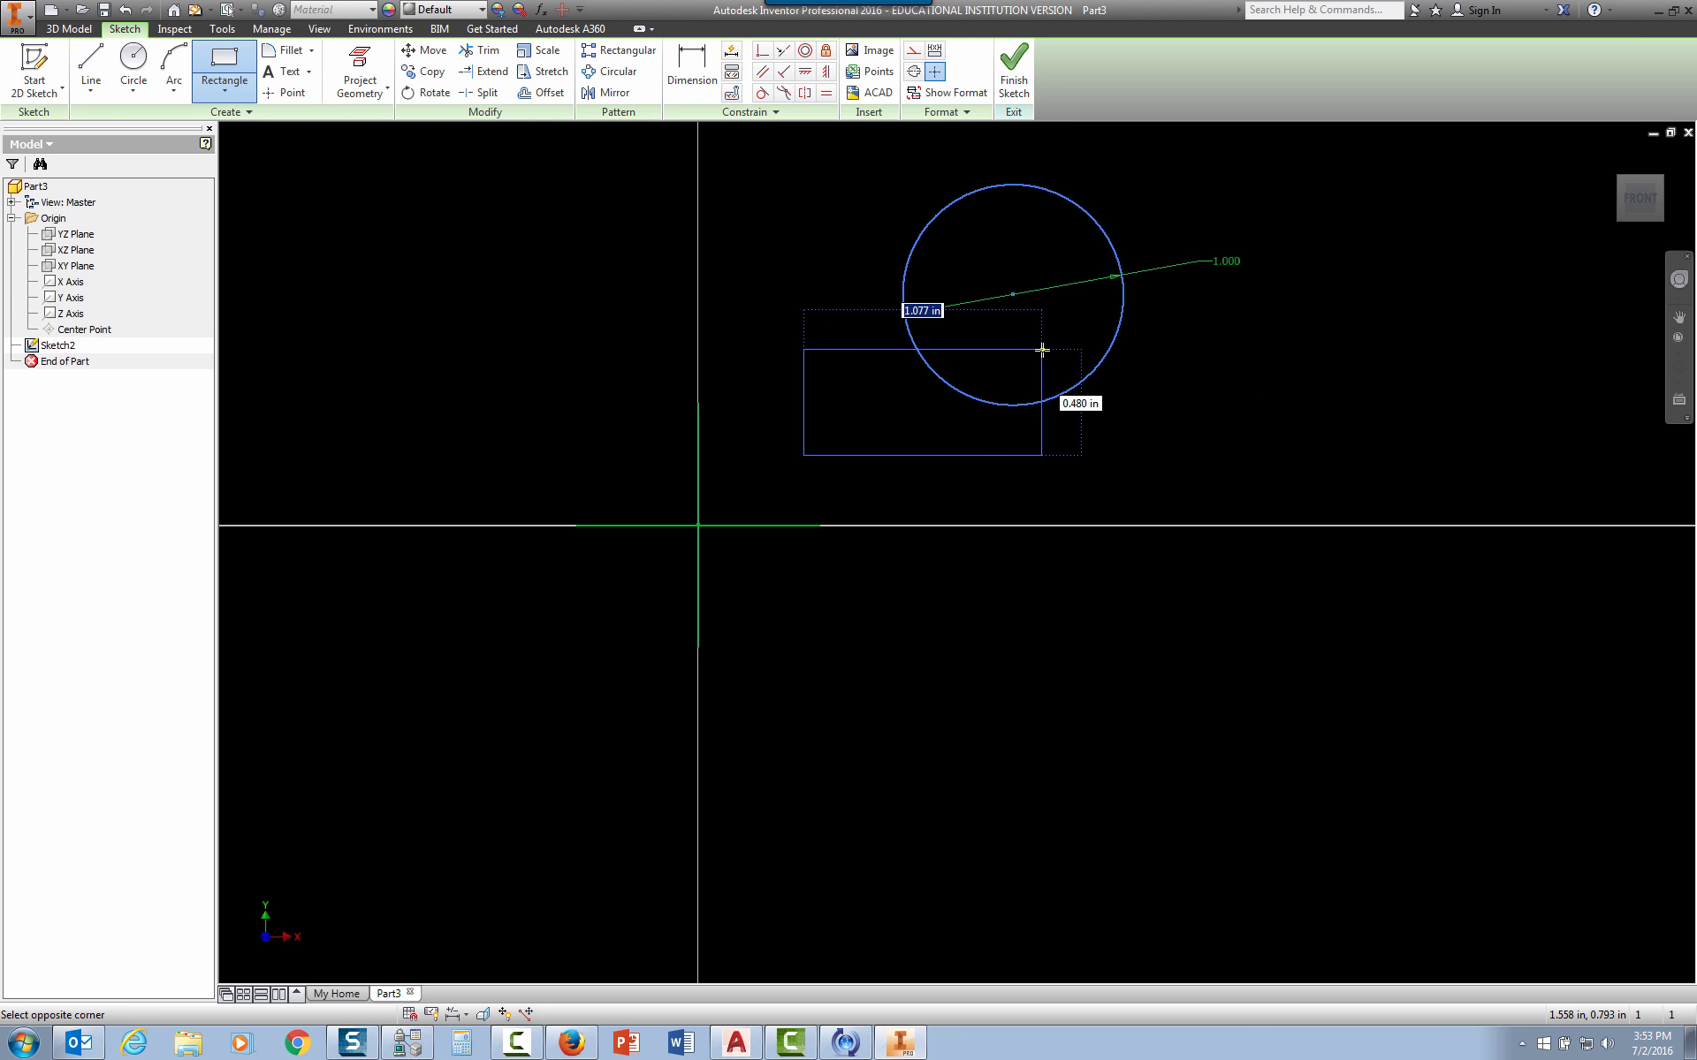
{"action": "left_click", "coordinate": [1042, 350]}
{"action": "key", "text": "Escape"}
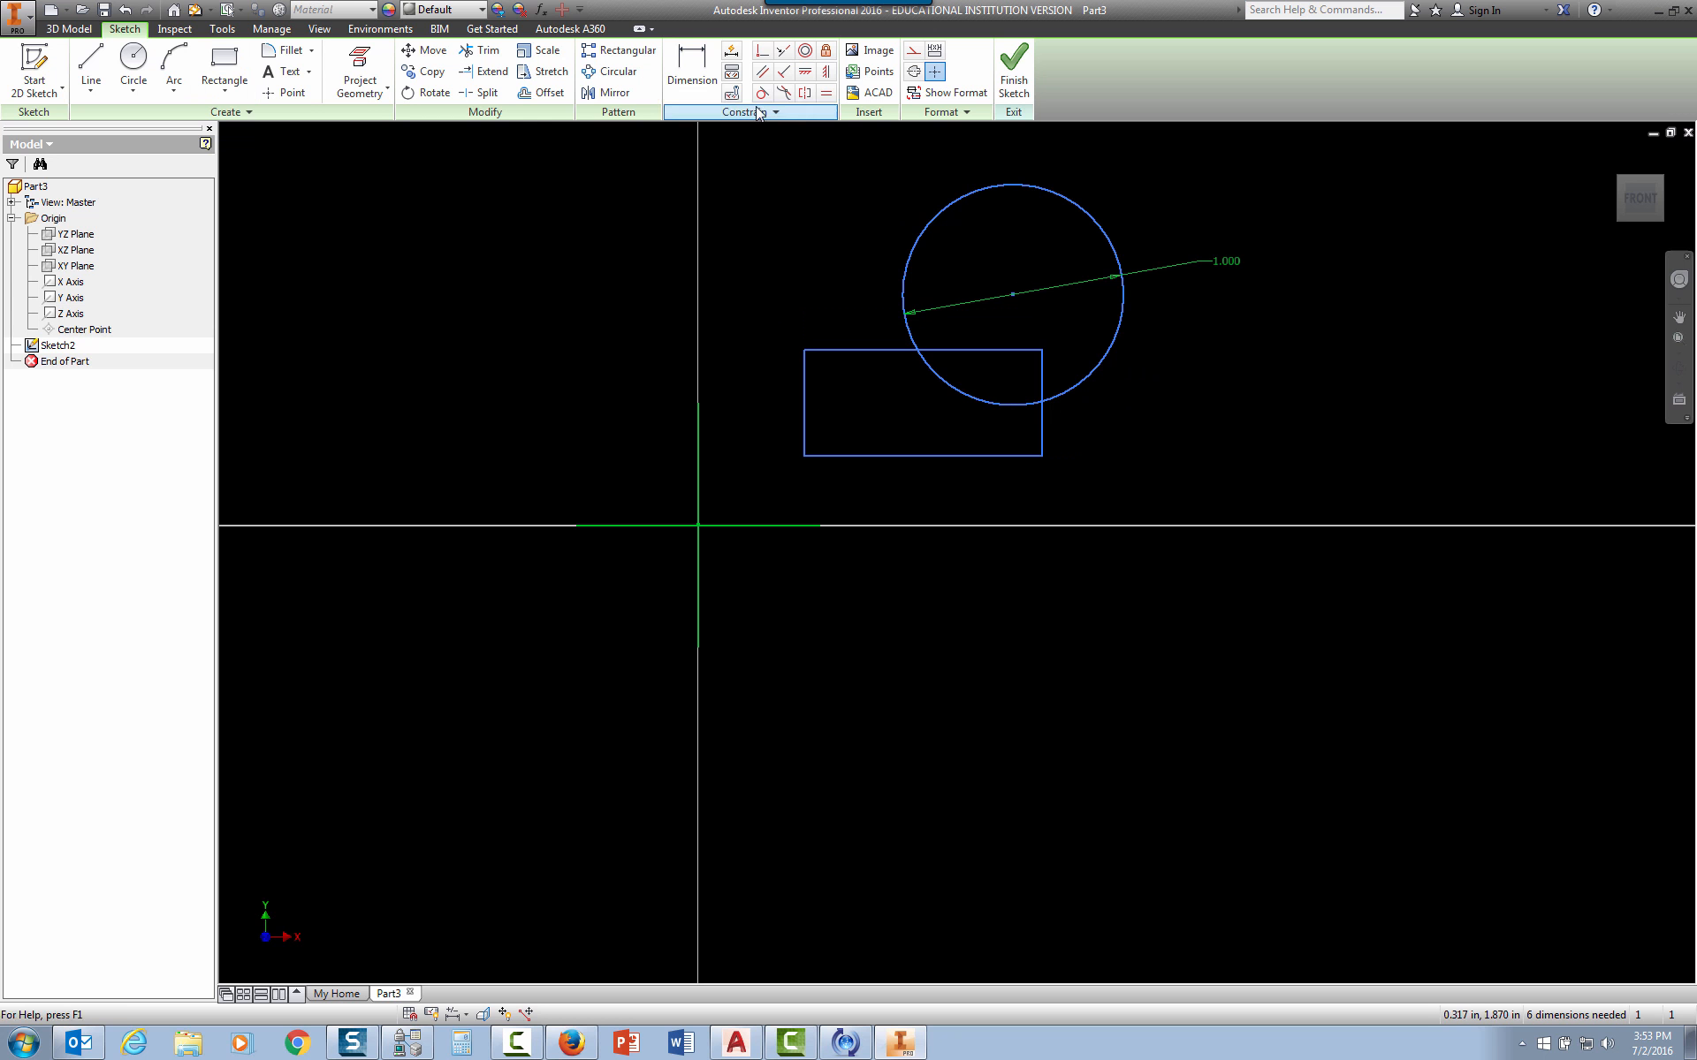
Trim the rectangle edges inside the circle and the circle's arc inside the rectangle to form one joined outline
{"action": "left_click", "coordinate": [485, 55]}
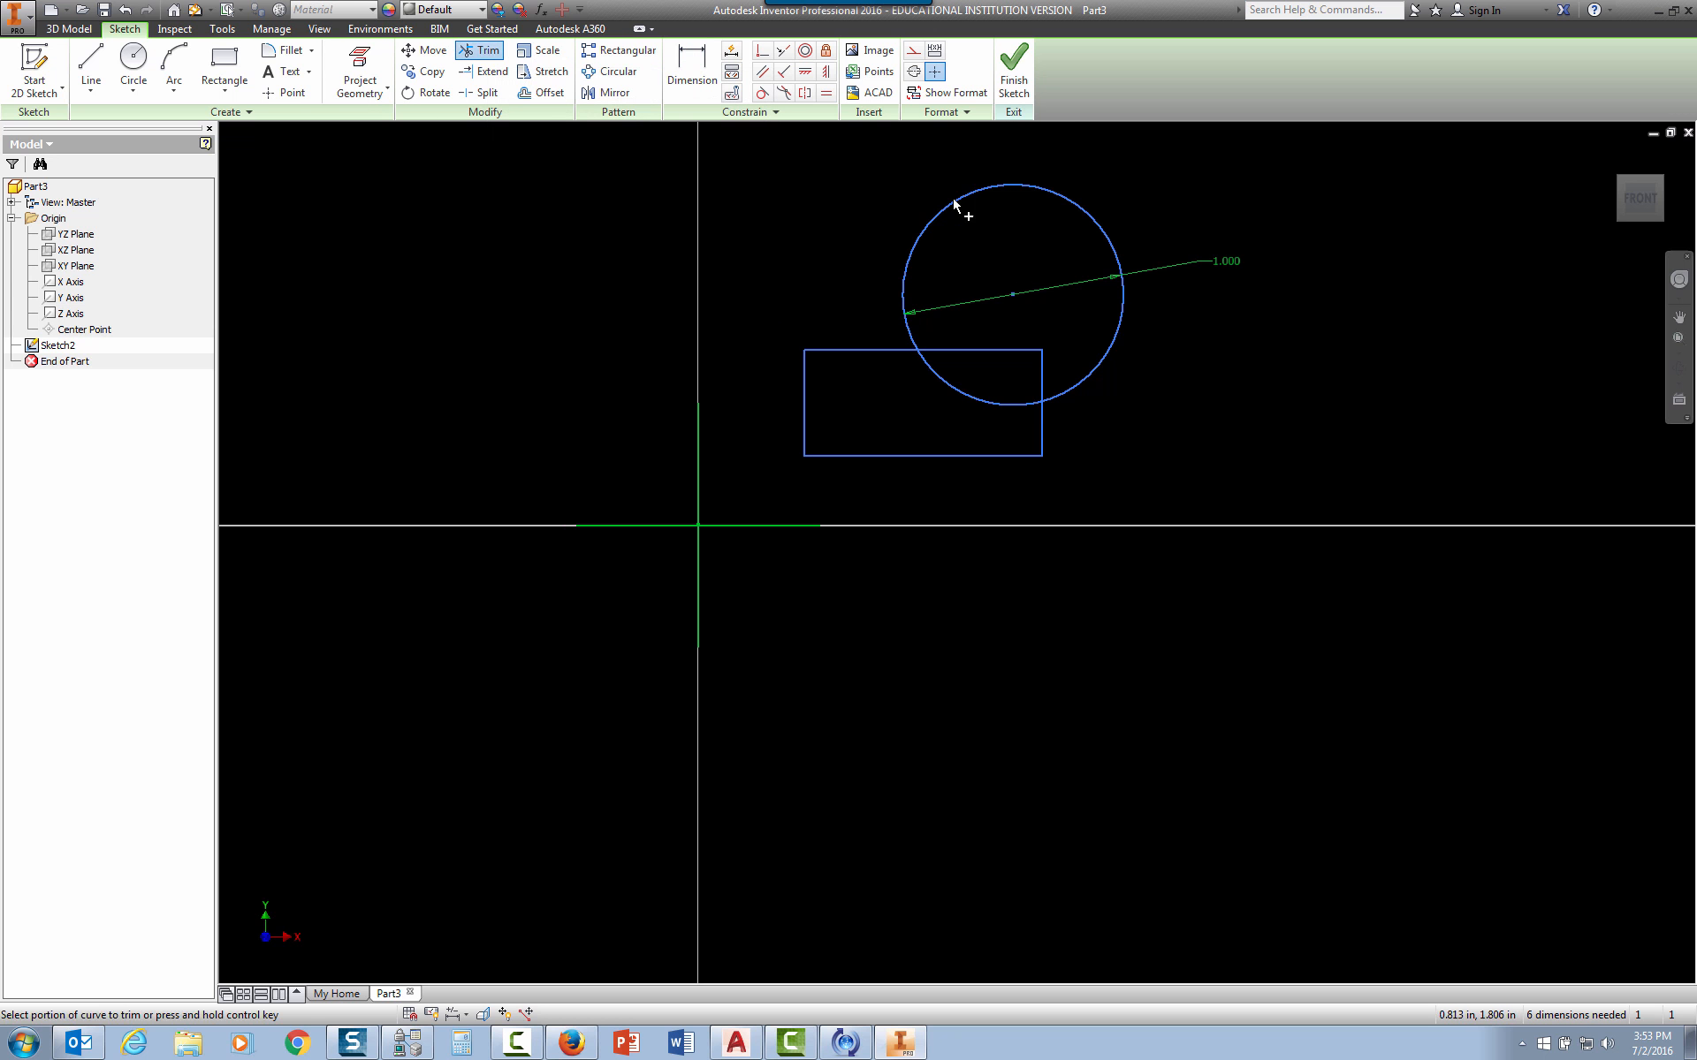
{"action": "left_click", "coordinate": [974, 352]}
{"action": "left_click", "coordinate": [1043, 358]}
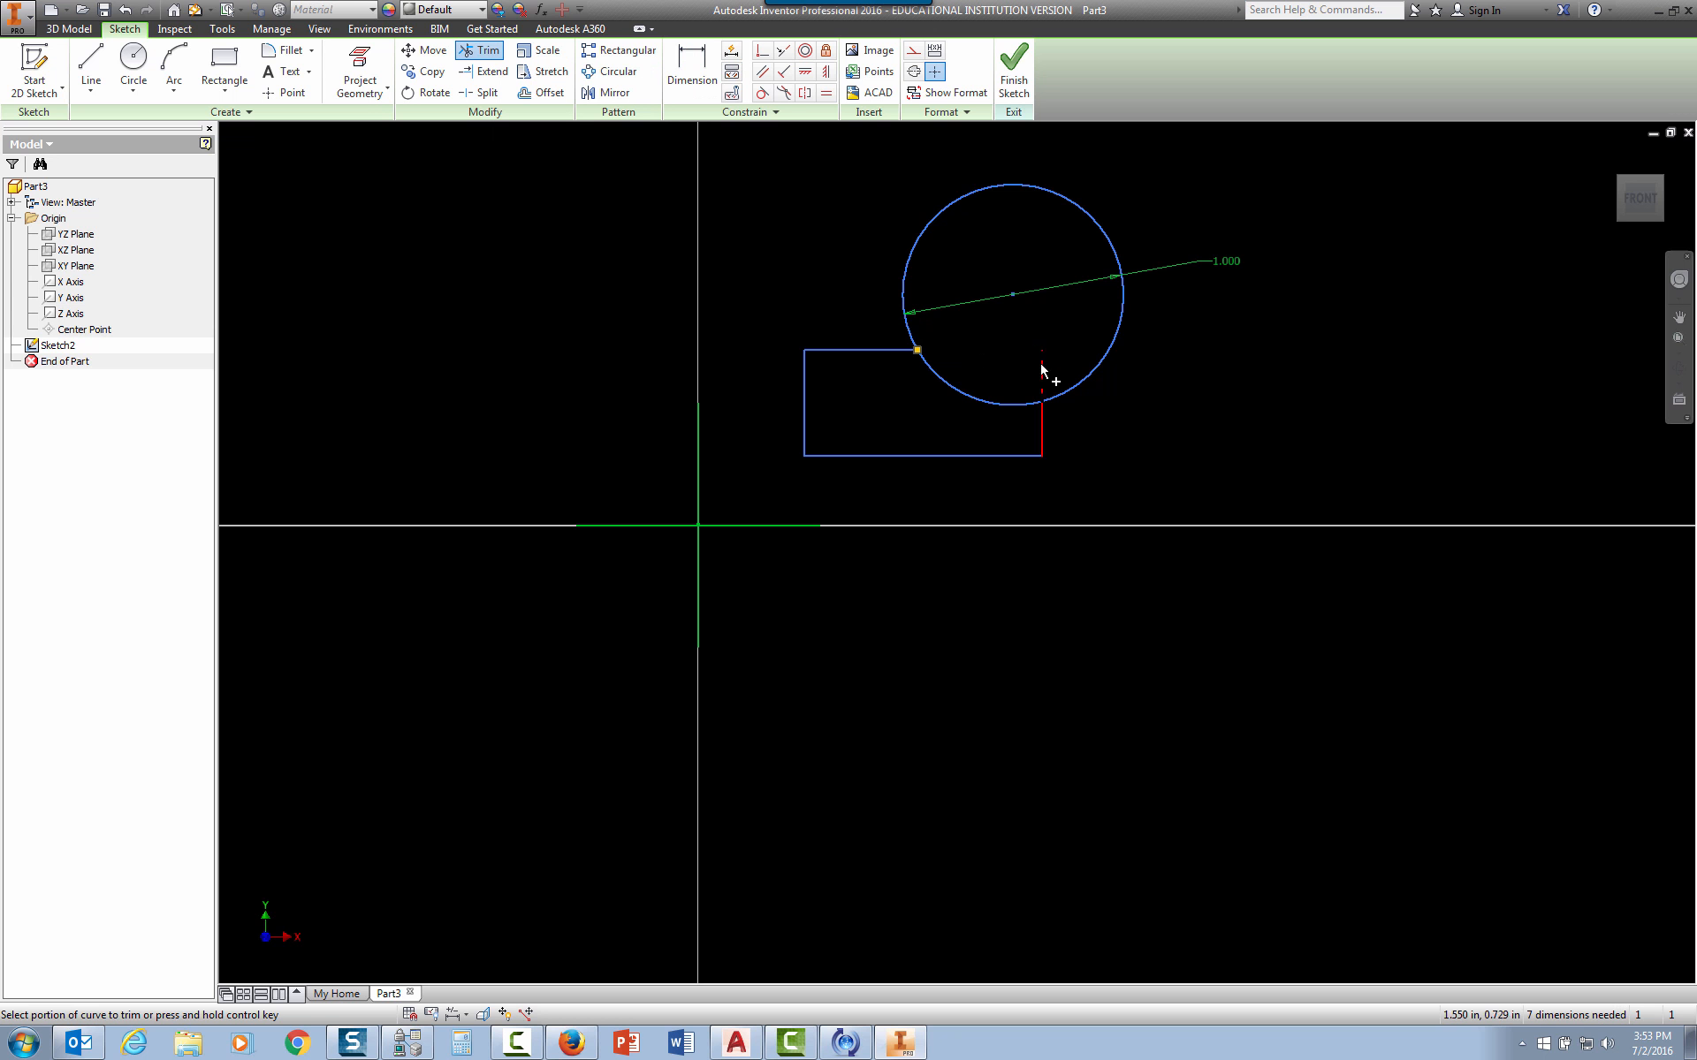
{"action": "left_click", "coordinate": [967, 400]}
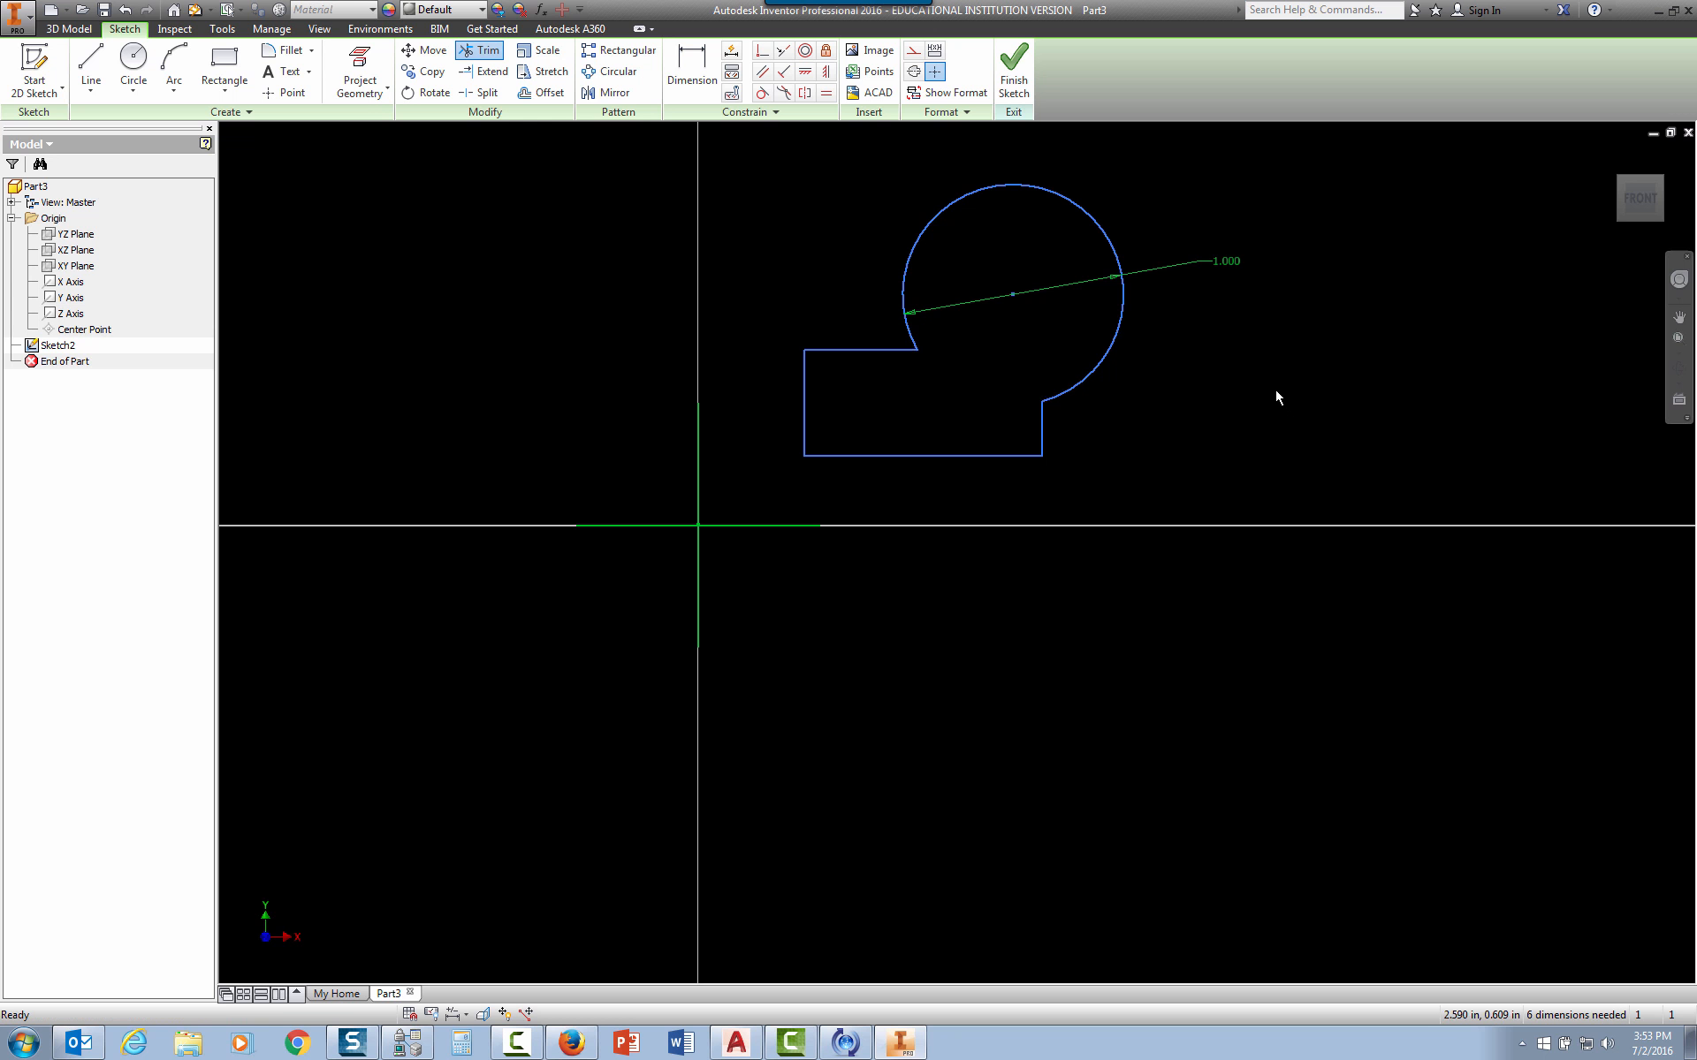
Dimension the outline's bottom edge and left vertical edge, accepting the offered lengths
{"action": "key", "text": "Escape"}
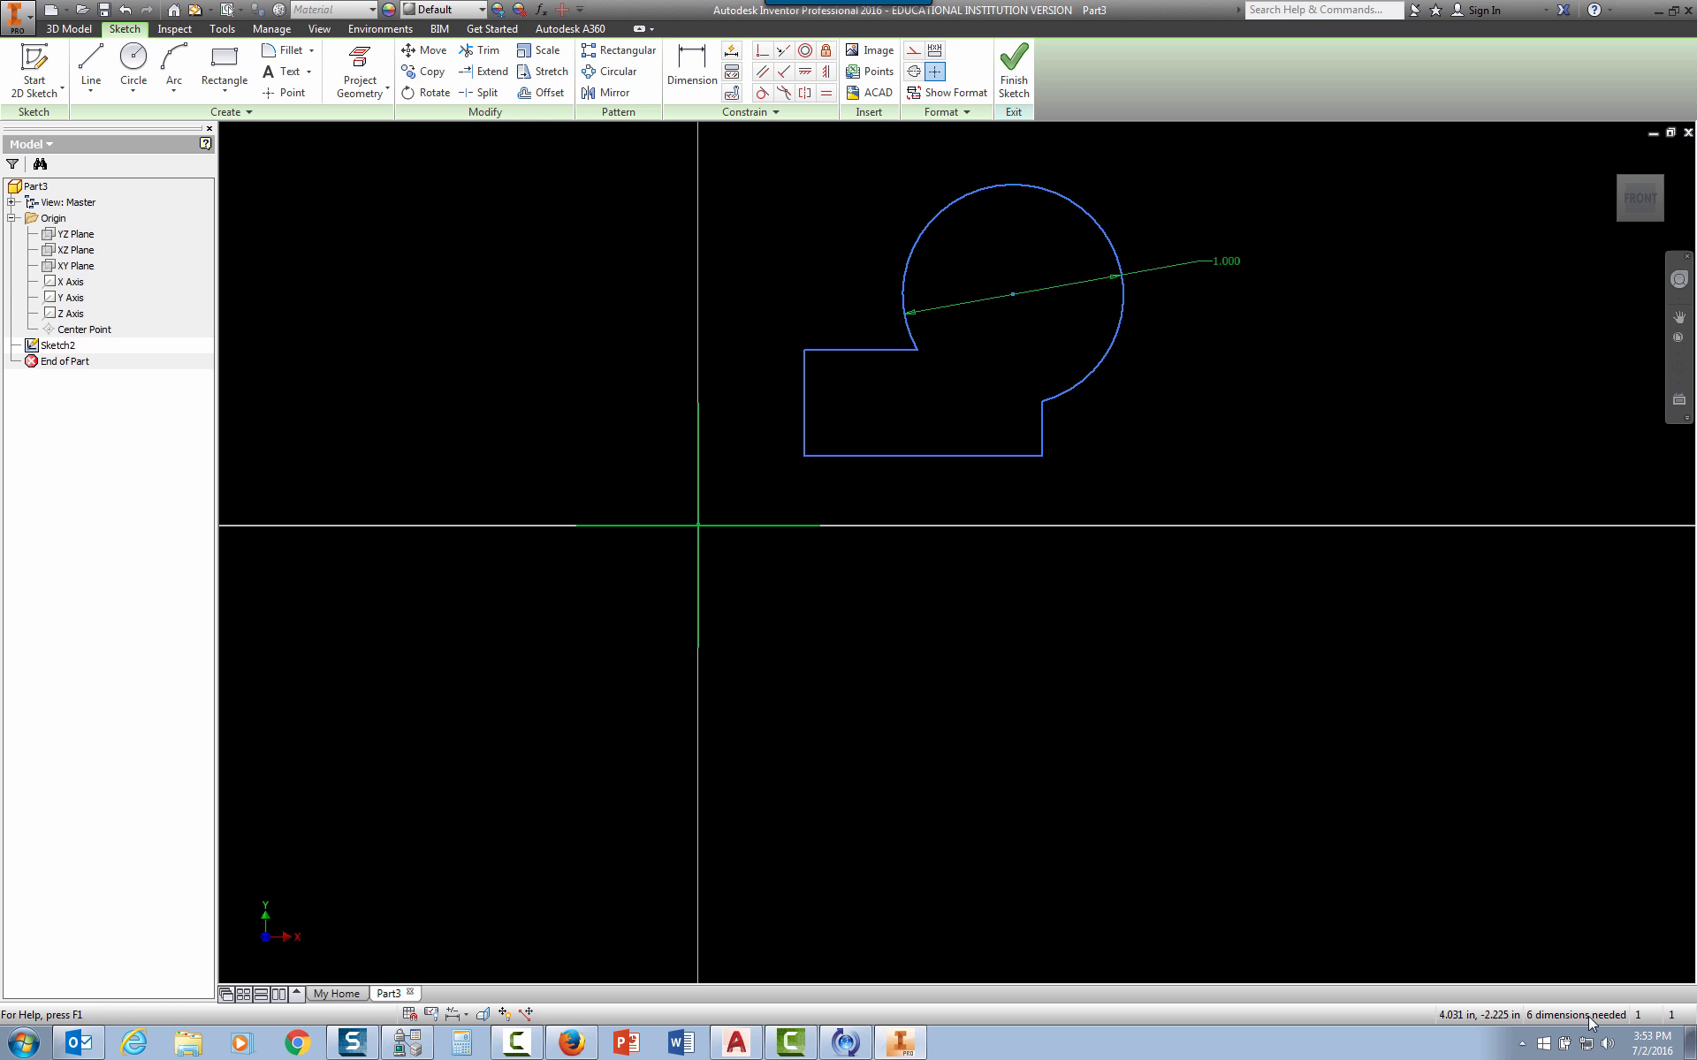
{"action": "left_click", "coordinate": [693, 80]}
{"action": "left_click", "coordinate": [919, 454]}
{"action": "left_click", "coordinate": [975, 484]}
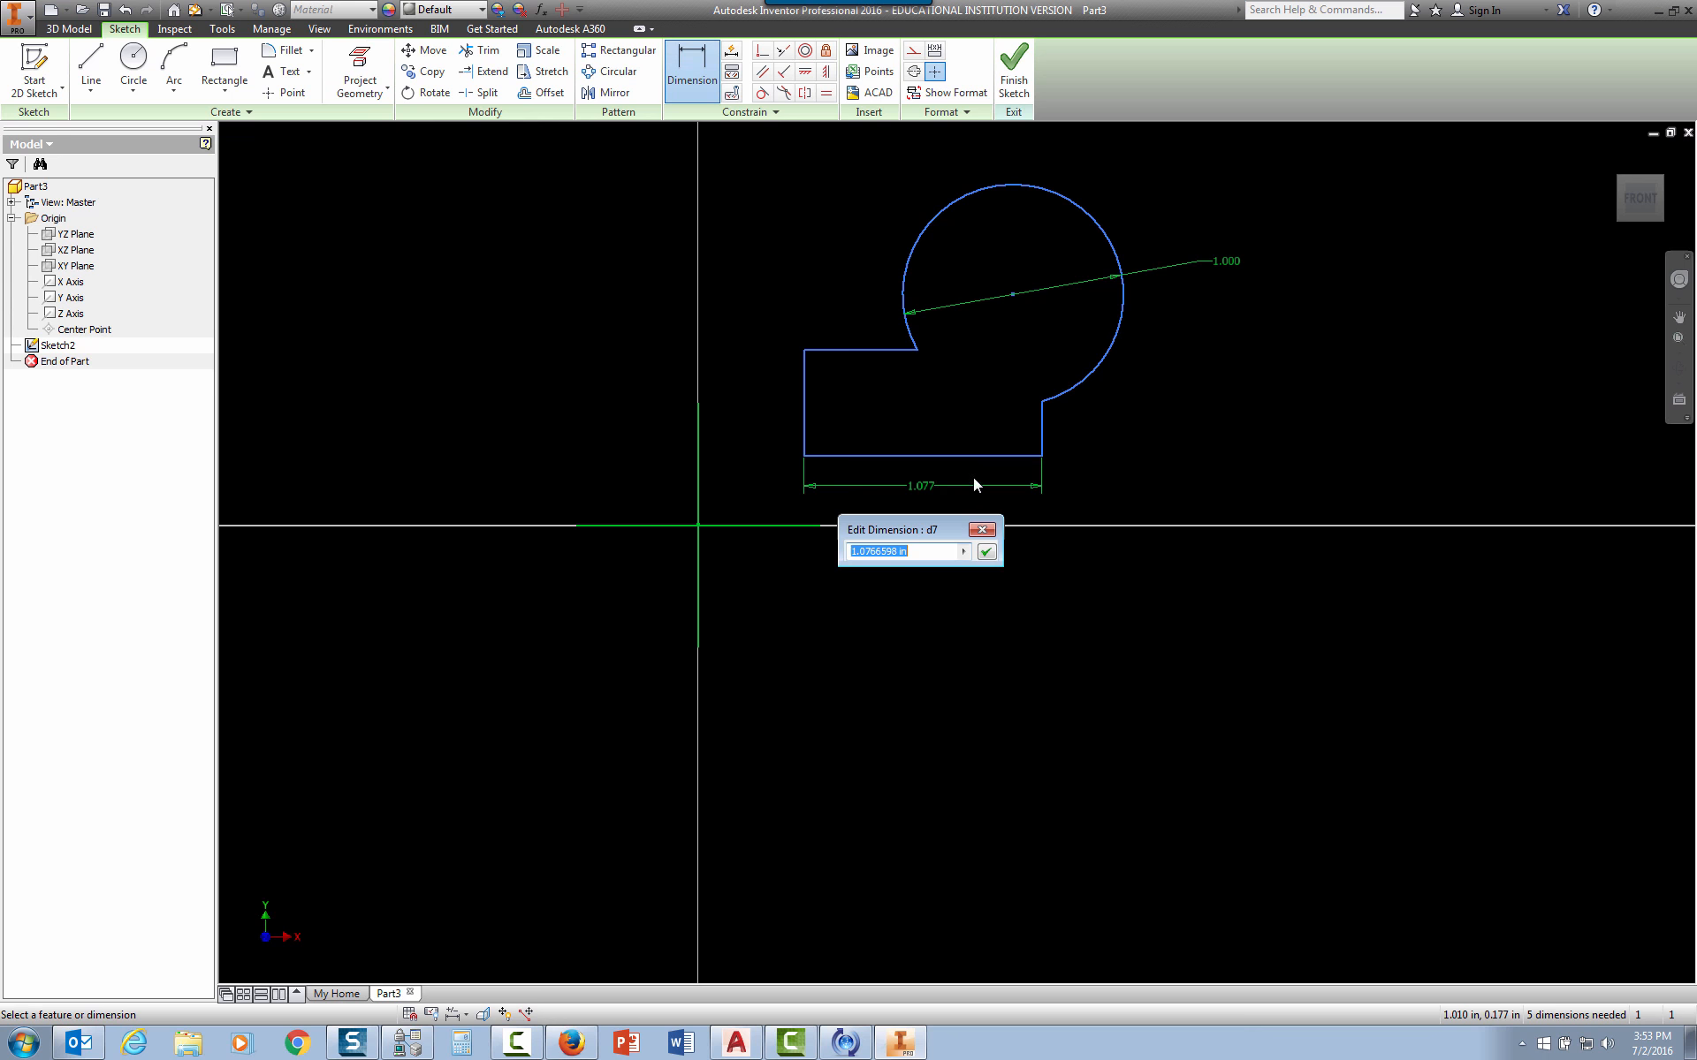
{"action": "left_click", "coordinate": [988, 552]}
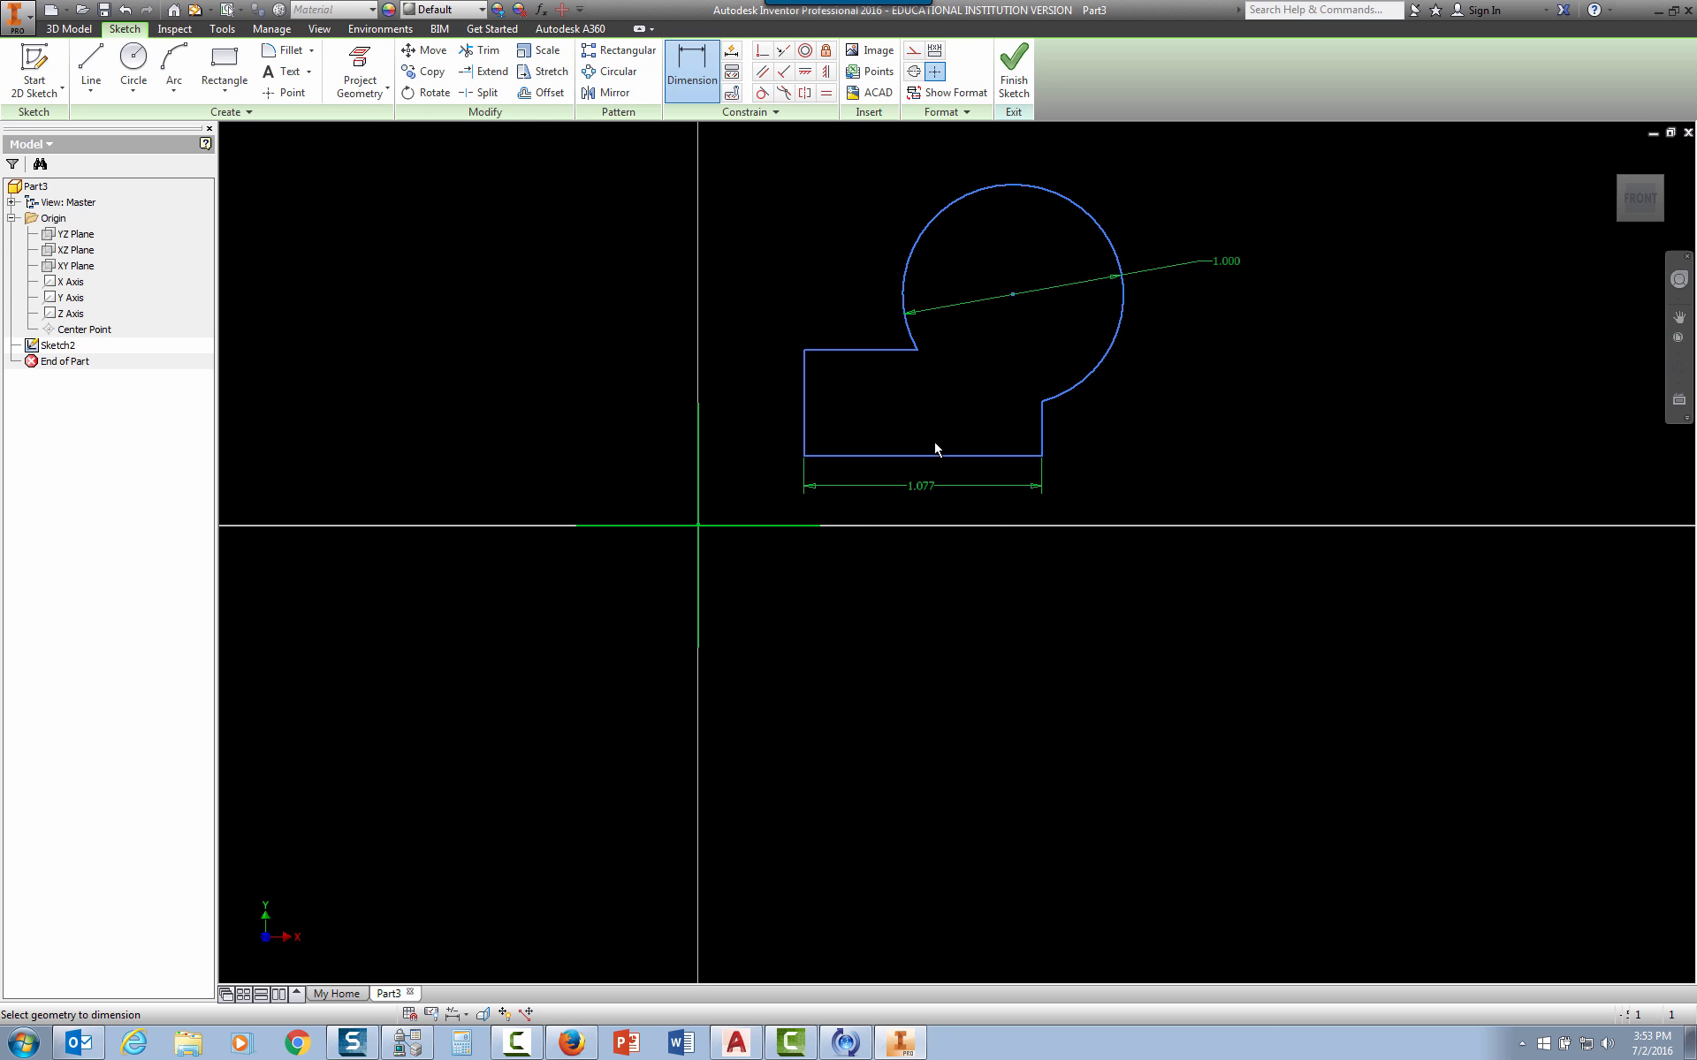
{"action": "left_click", "coordinate": [805, 410]}
{"action": "left_click", "coordinate": [759, 411]}
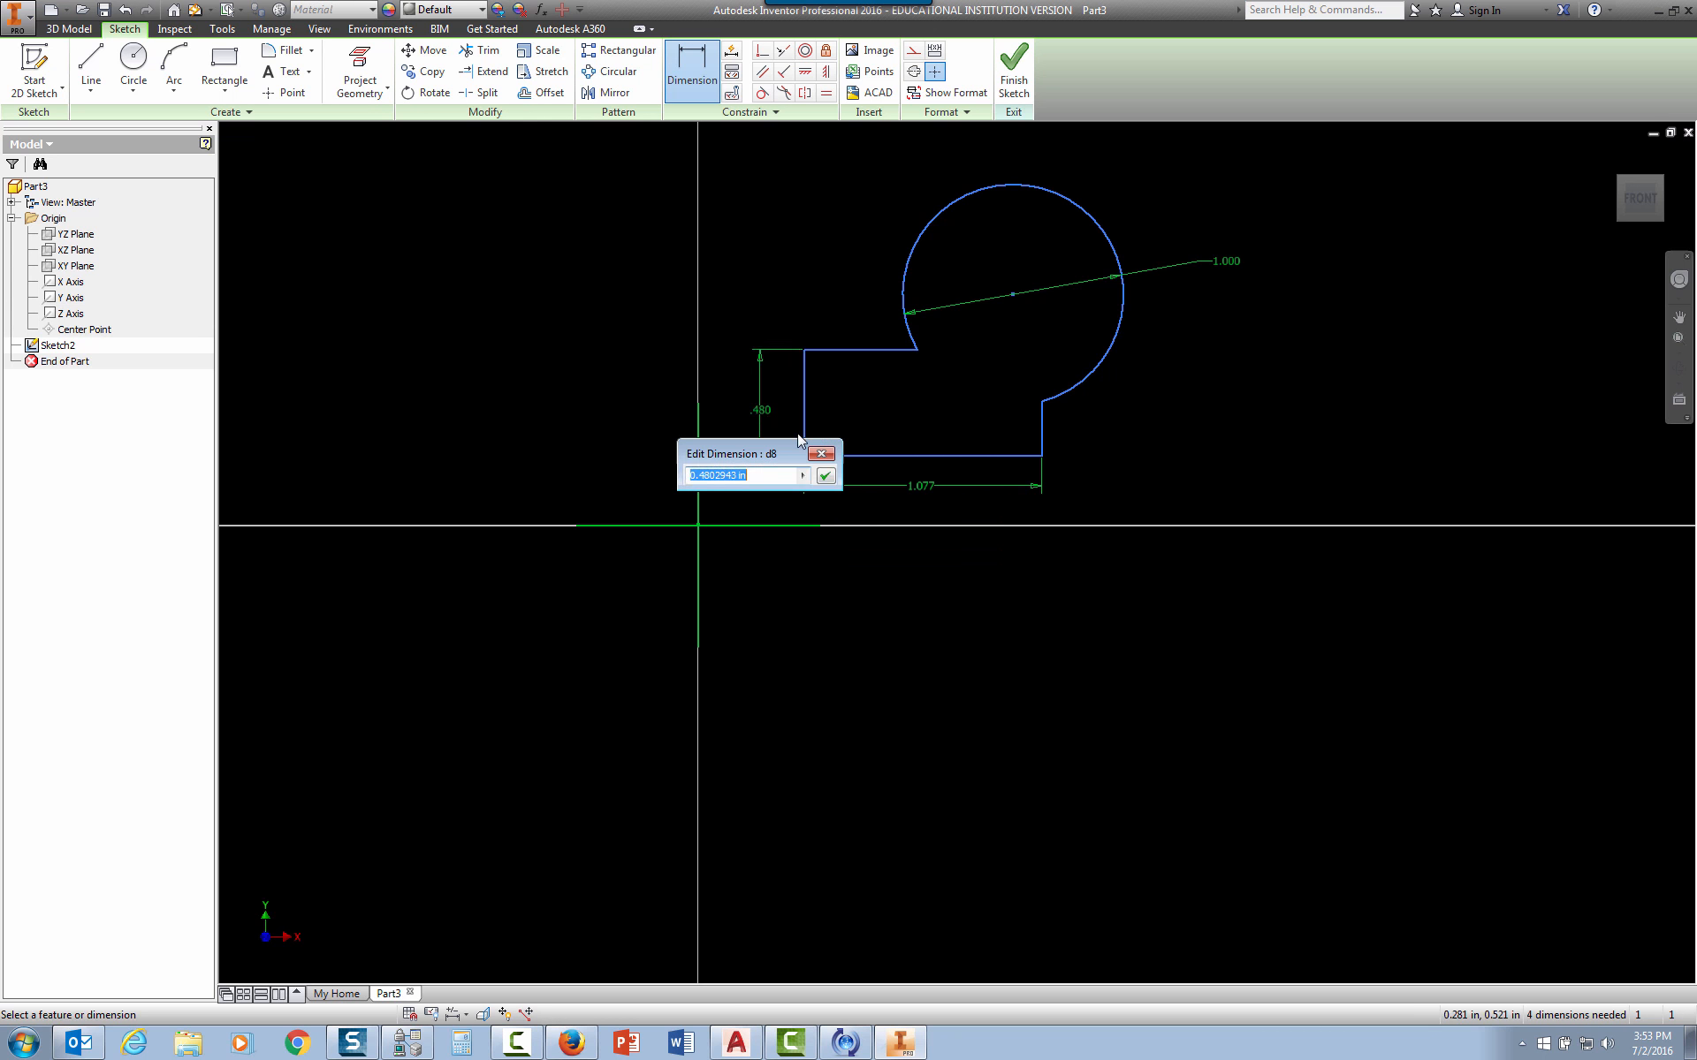
{"action": "left_click", "coordinate": [828, 477]}
Dimension the upper horizontal edge and the short right vertical edge with the offered lengths, and finish the sketch
{"action": "left_click", "coordinate": [851, 349]}
{"action": "left_click", "coordinate": [850, 309]}
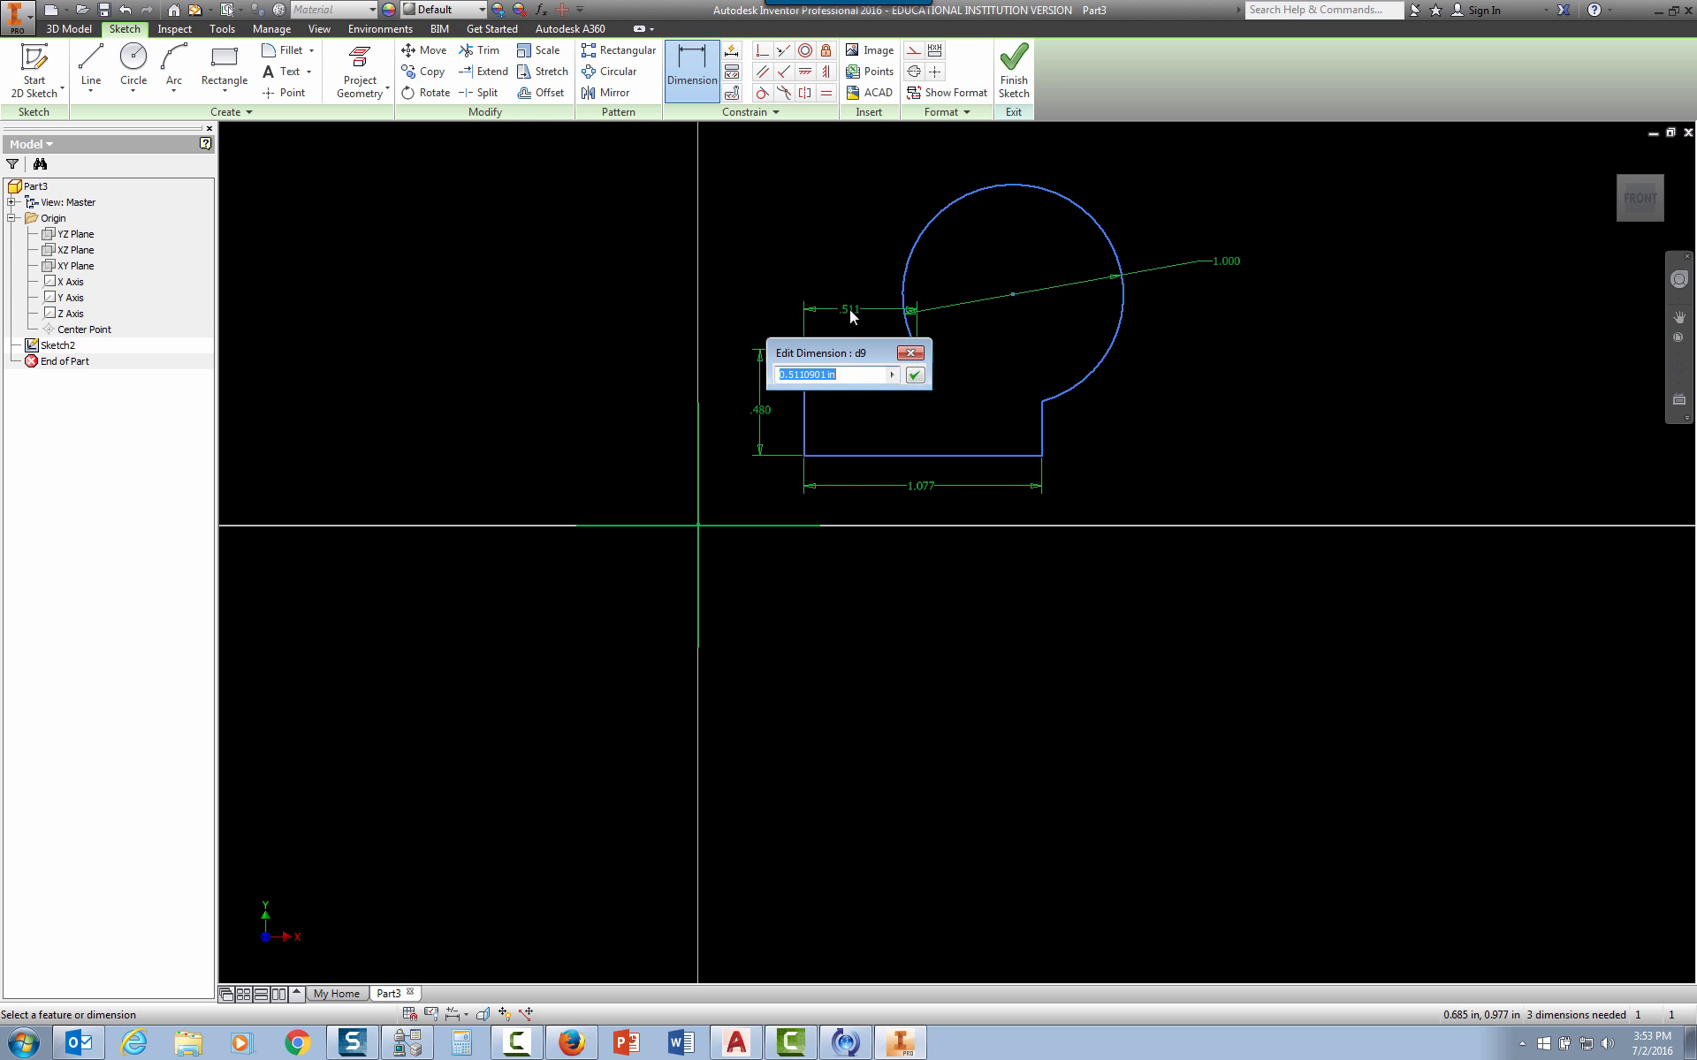
{"action": "left_click", "coordinate": [914, 376]}
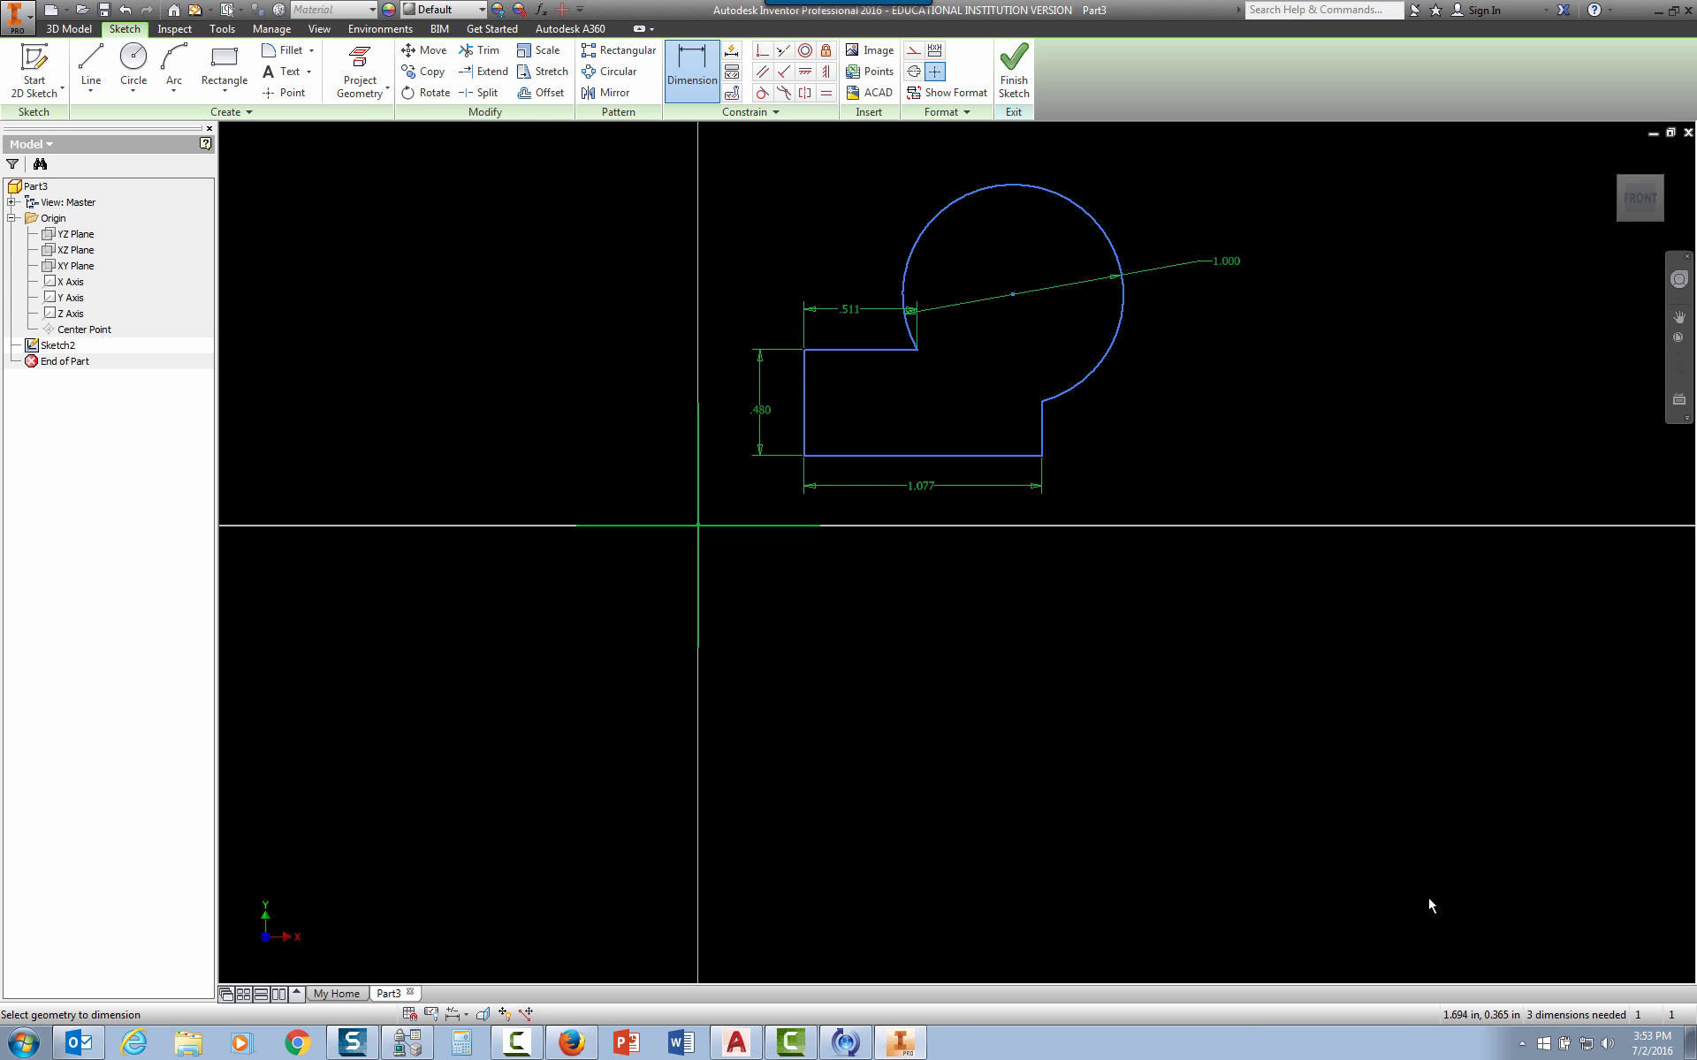
{"action": "left_click", "coordinate": [1046, 439]}
{"action": "left_click", "coordinate": [1151, 432]}
{"action": "left_click", "coordinate": [1216, 491]}
{"action": "left_click", "coordinate": [1010, 81]}
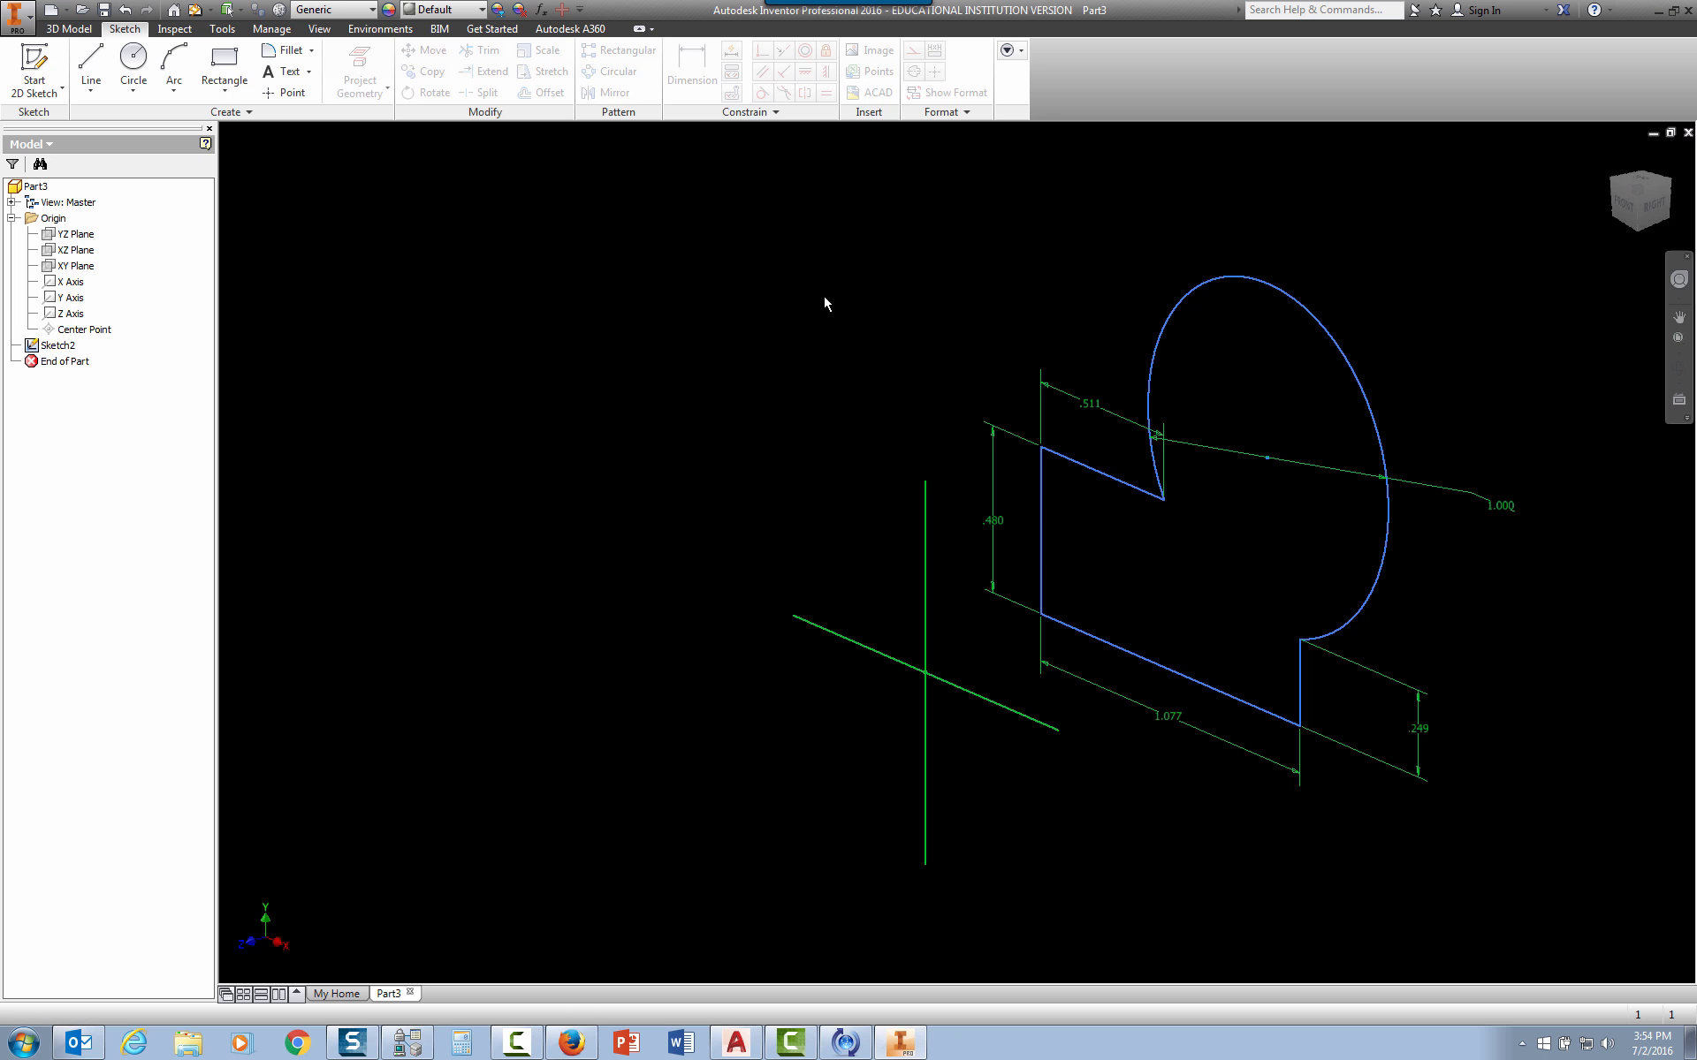
Preview extruding the joined profile as a 1 in solid and a 0.3125 in surface, return to solid output, and cancel the extrusion
{"action": "key", "text": "e"}
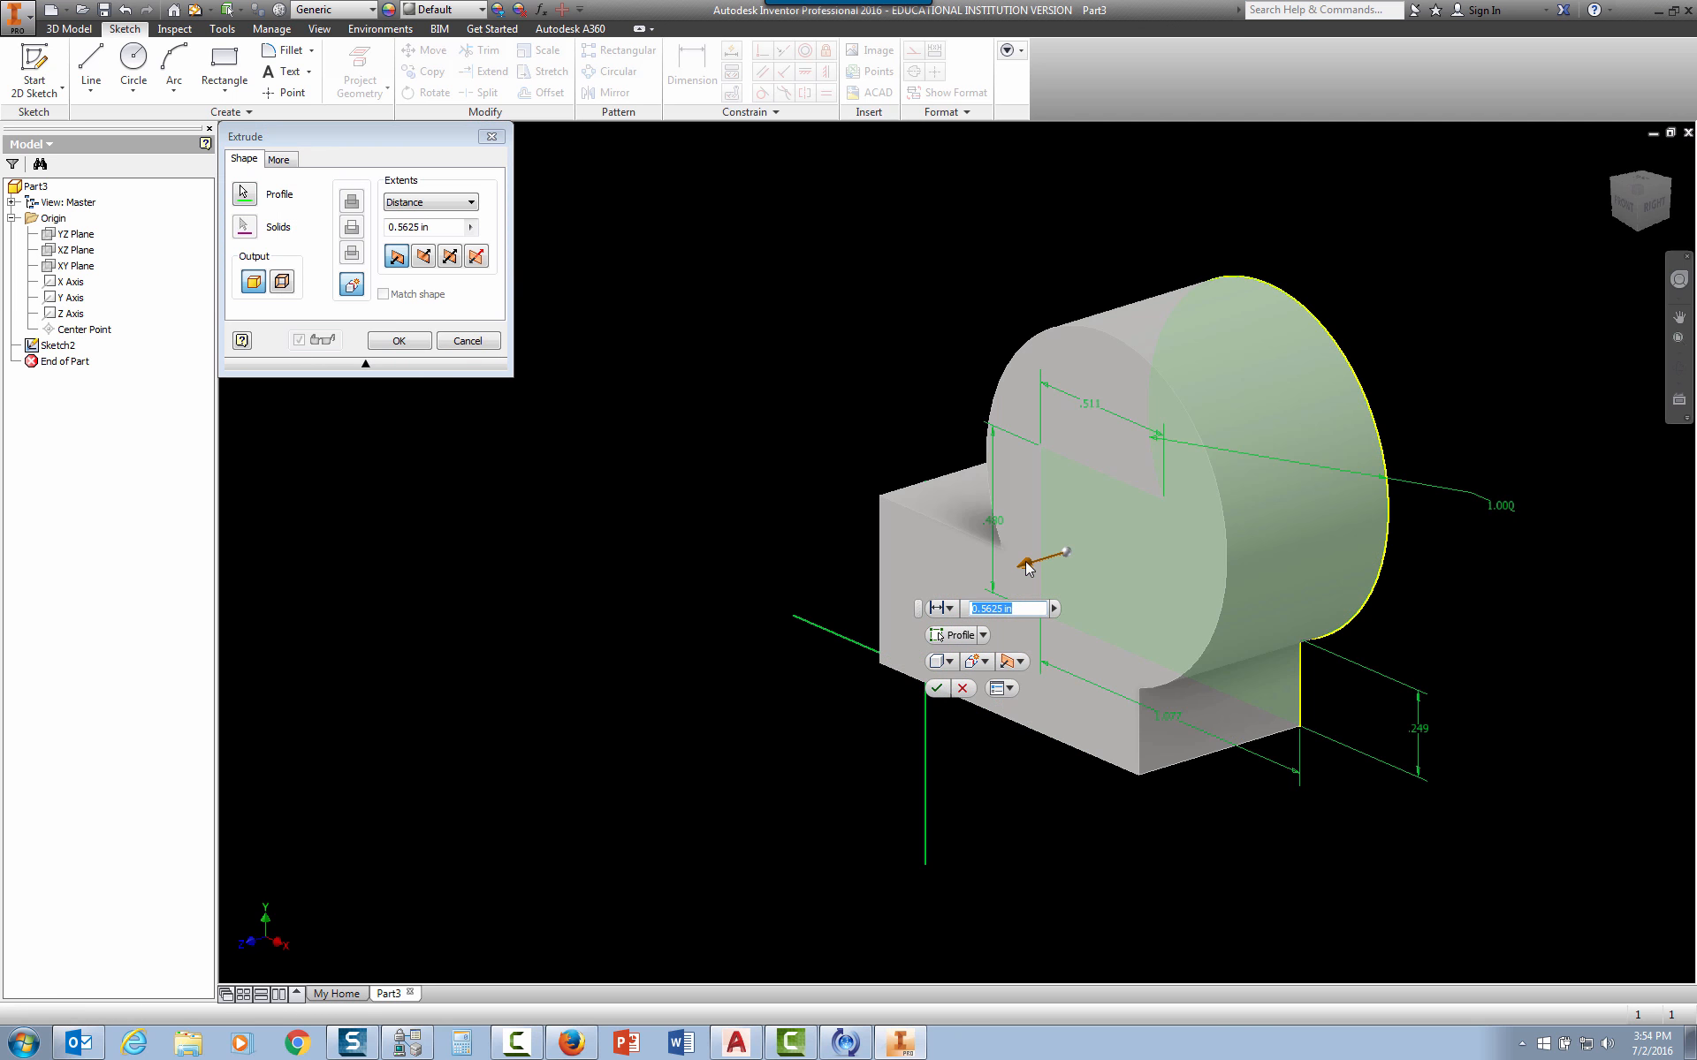
{"action": "left_click_drag", "start_coordinate": [1066, 552], "coordinate": [756, 661]}
{"action": "left_click_drag", "start_coordinate": [929, 594], "coordinate": [911, 638]}
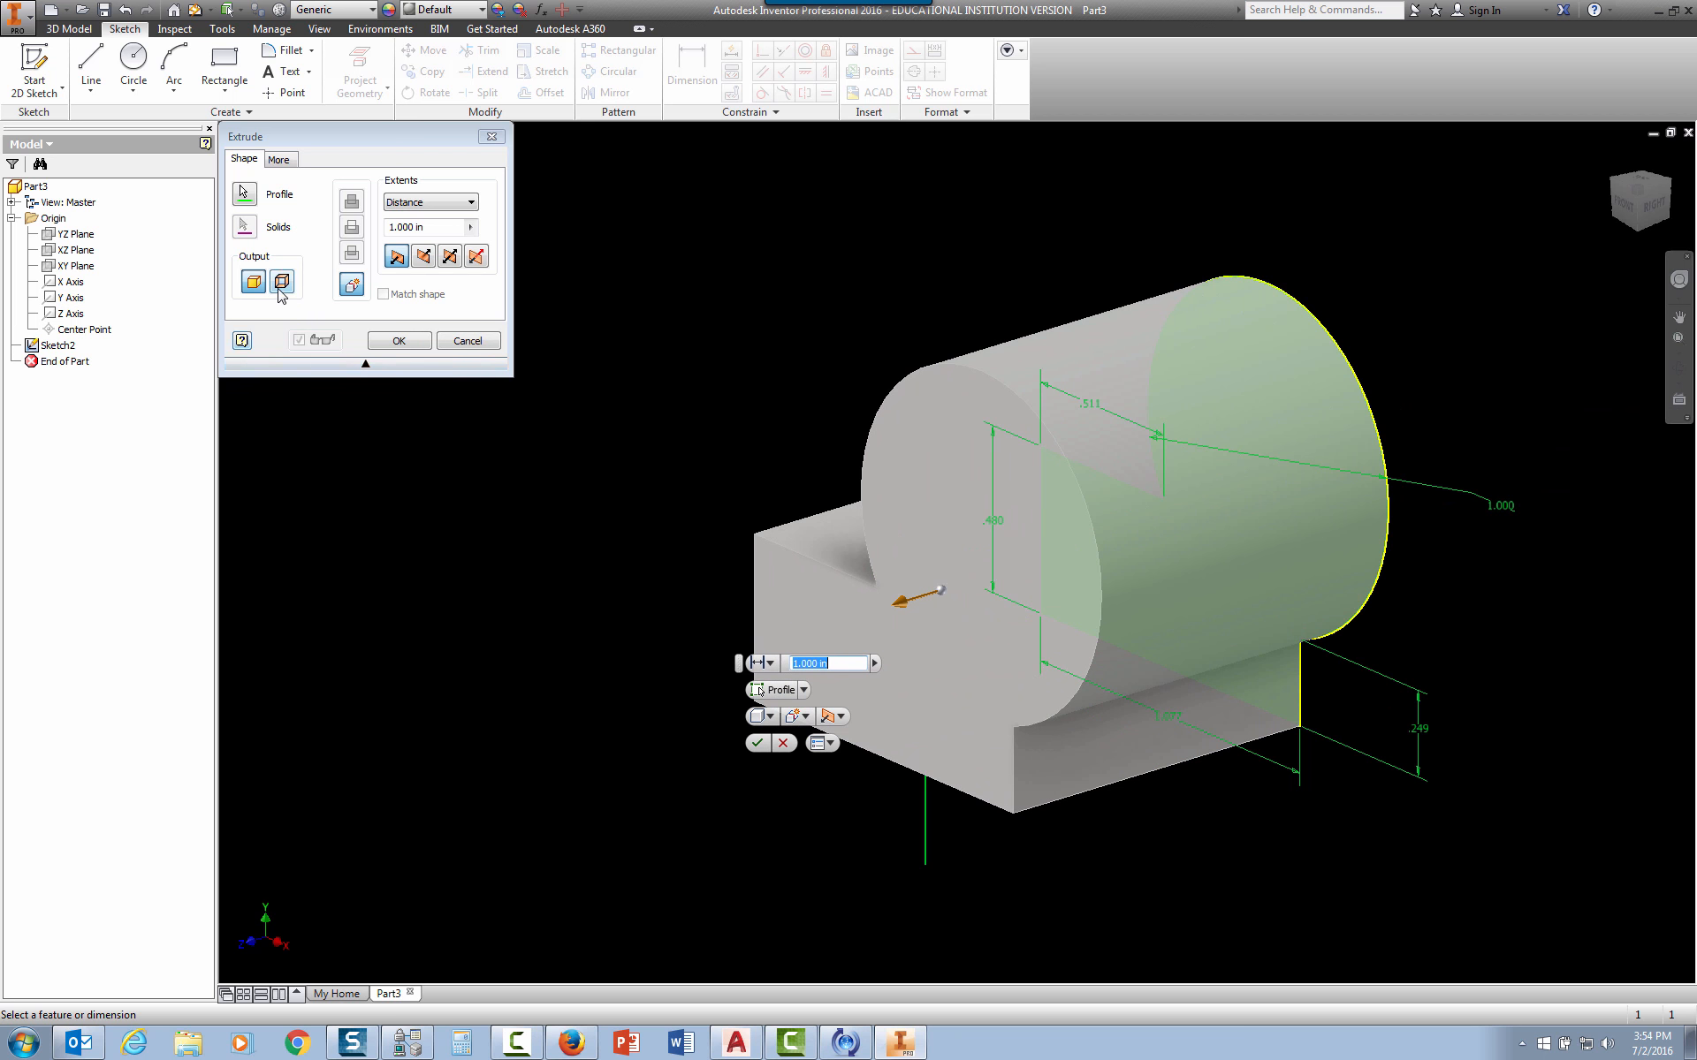
{"action": "left_click", "coordinate": [281, 282]}
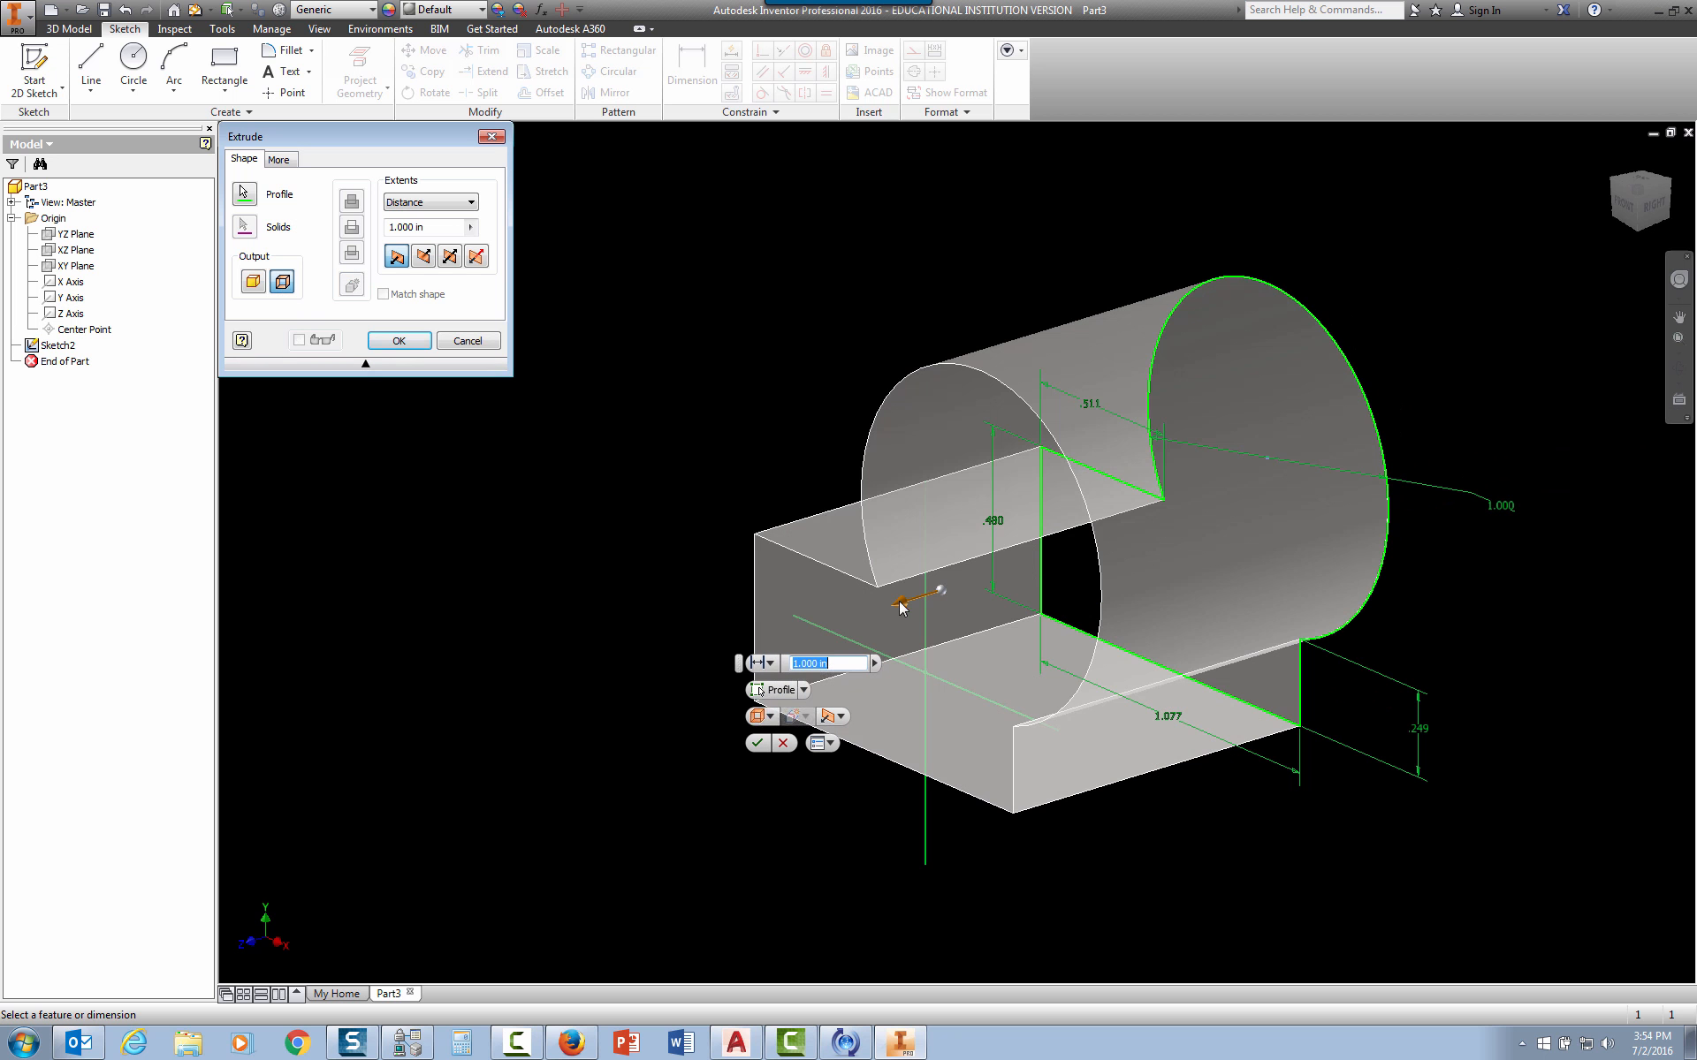
{"action": "left_click_drag", "start_coordinate": [902, 607], "coordinate": [1070, 515]}
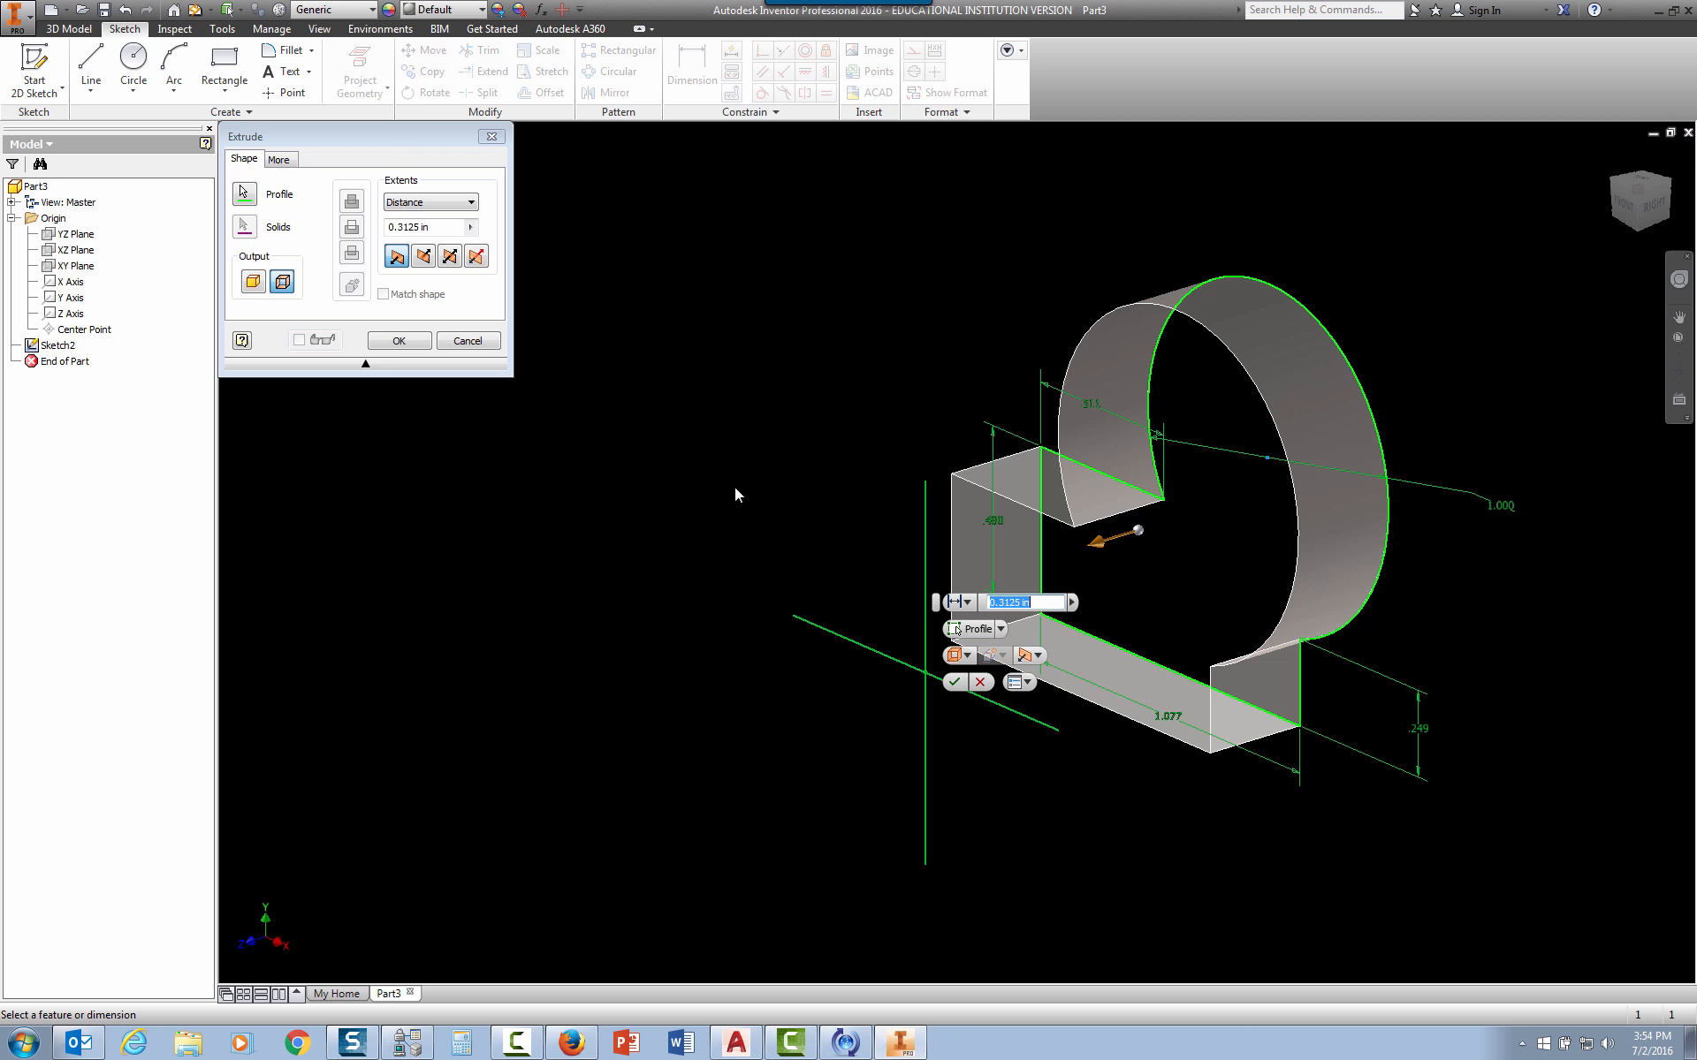
{"action": "left_click", "coordinate": [253, 281]}
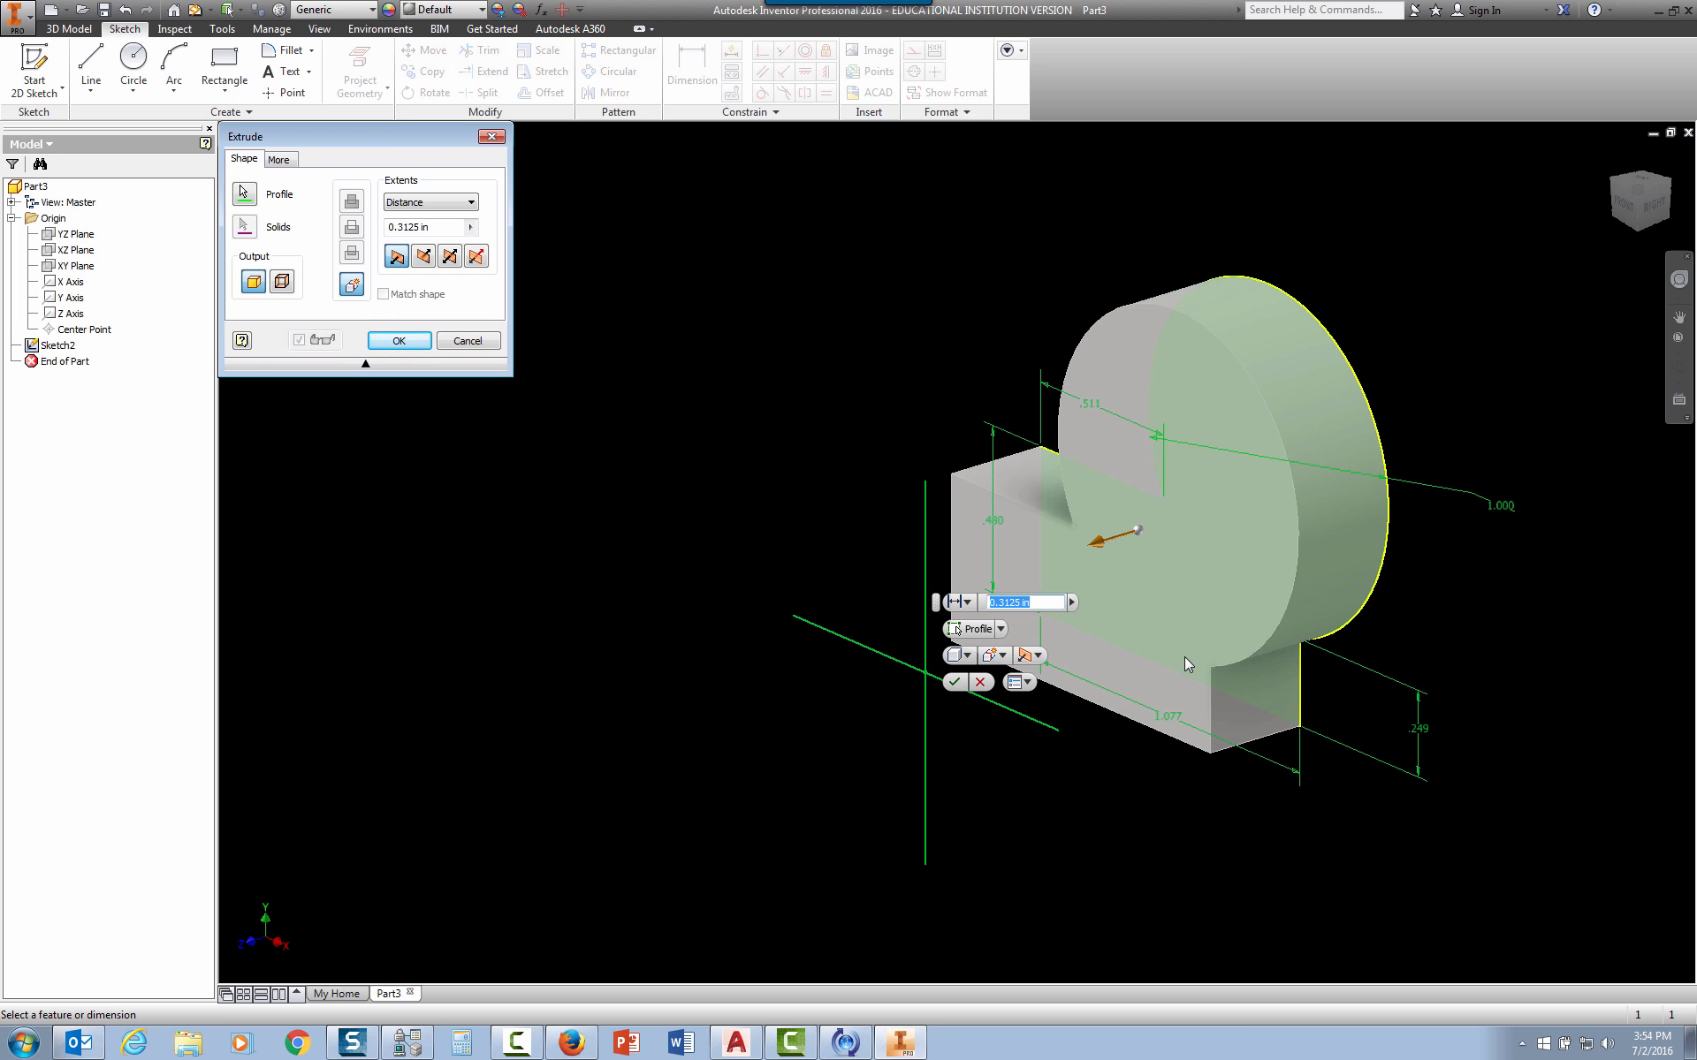
{"action": "left_click", "coordinate": [491, 138]}
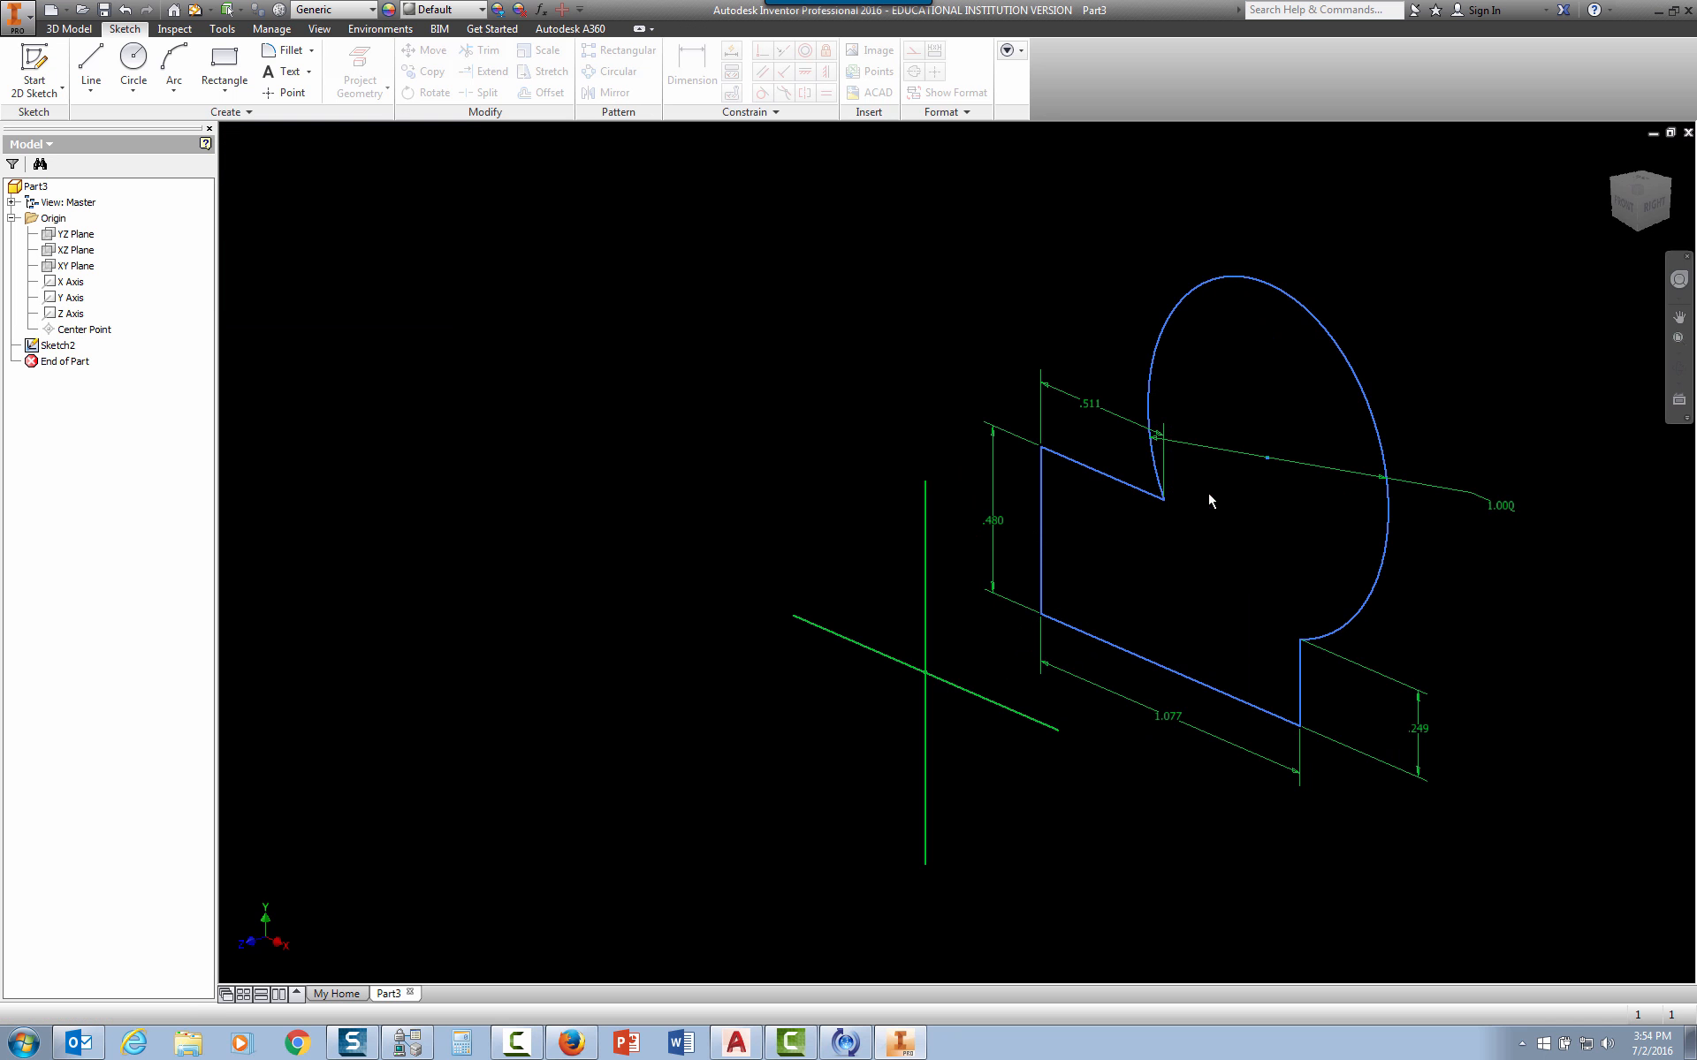